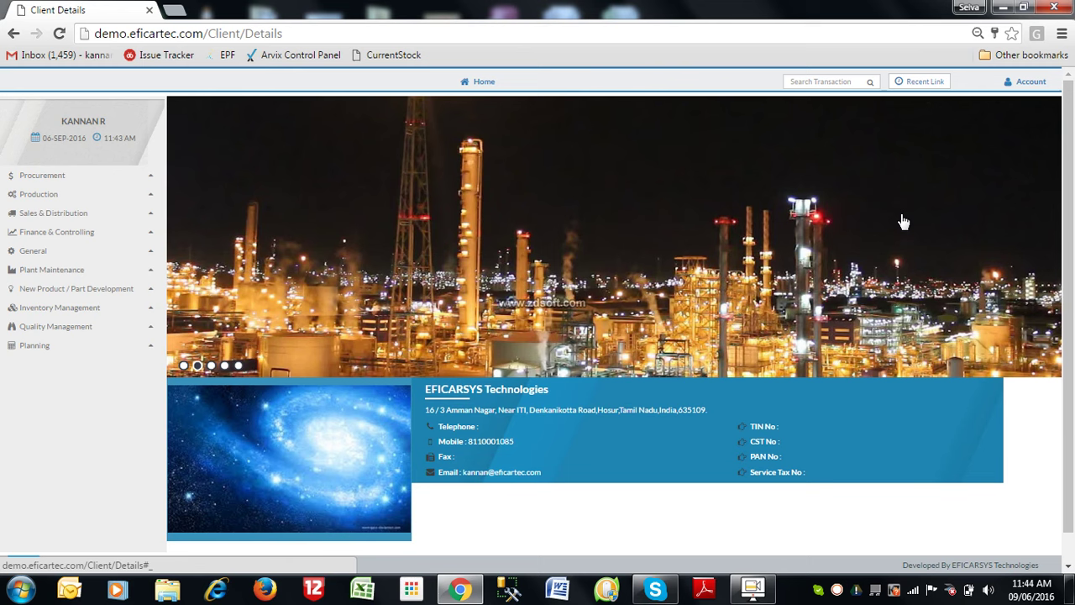
- Search the transactions for "purchase" and open the Purchase Order Layout transaction
click(812, 84)
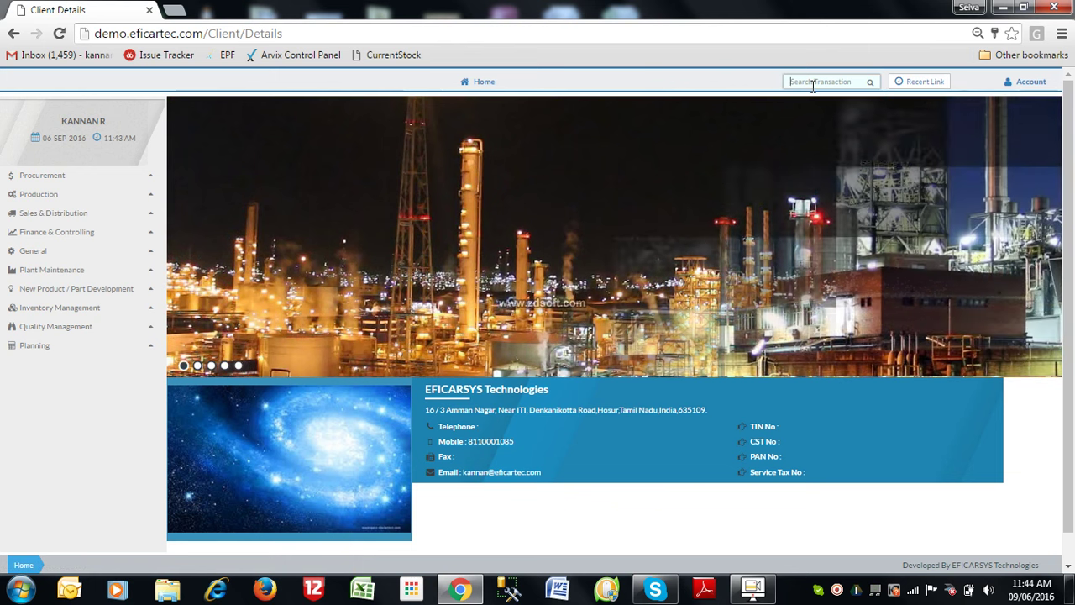
text(rurc)
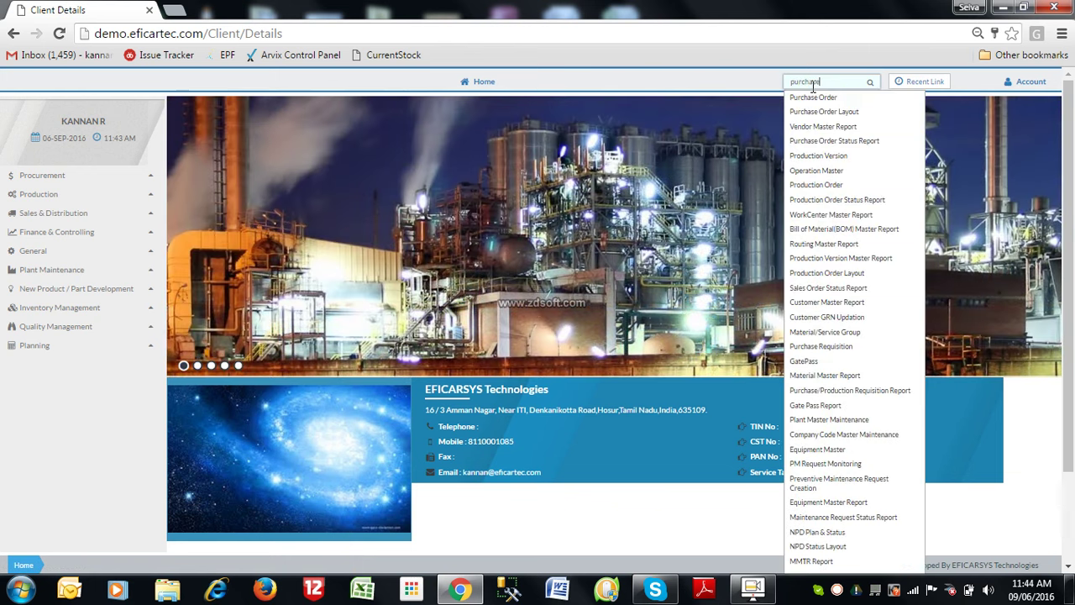
text(hase)
click(845, 116)
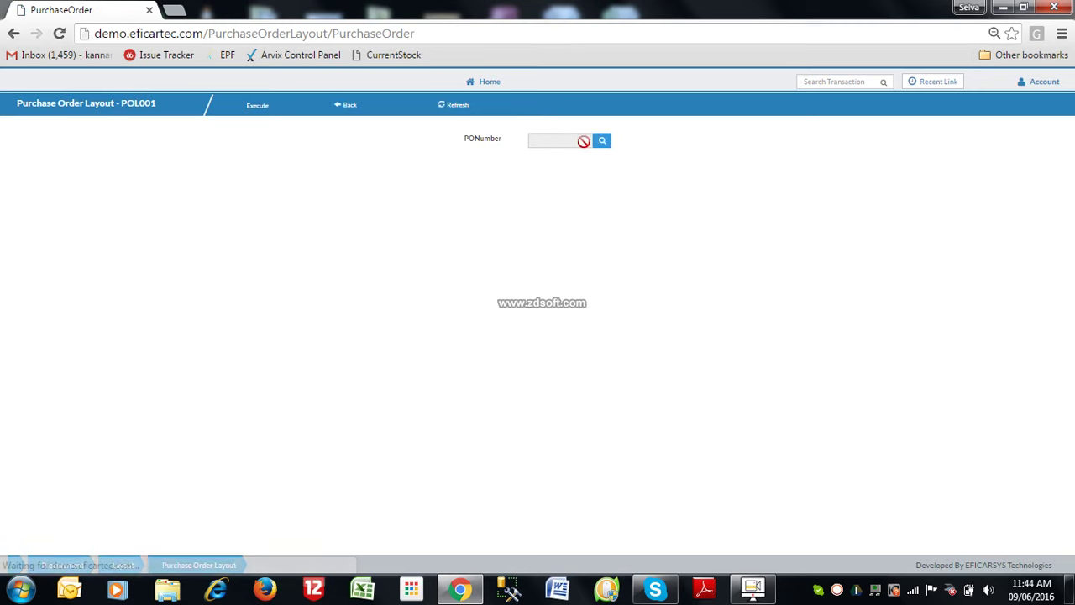
- Select the Sri Engineering regular purchase order with item number 2 and generate its layout report
click(602, 143)
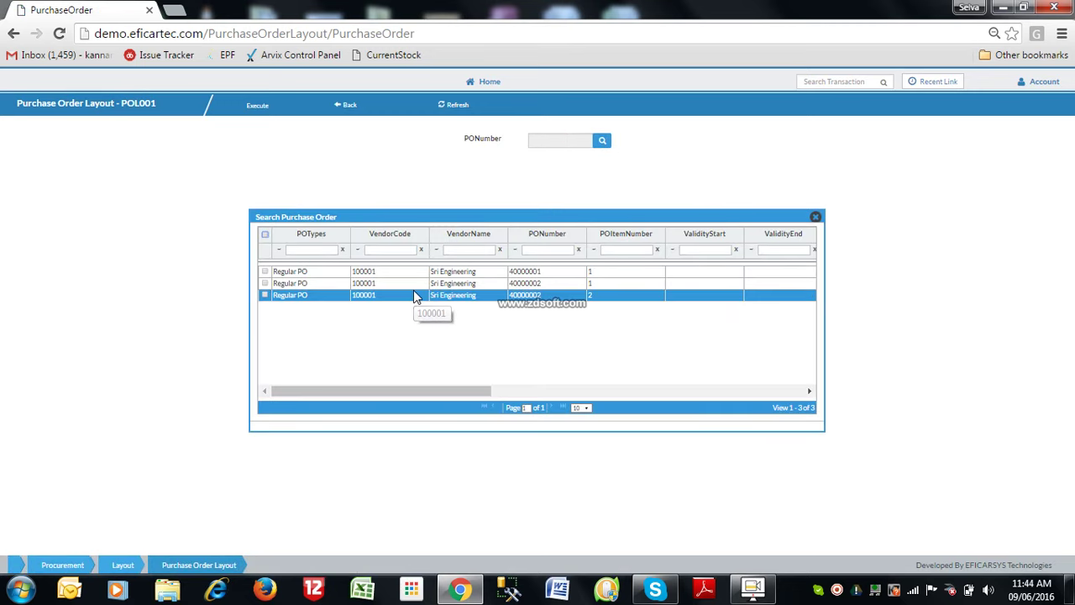
double_click(414, 296)
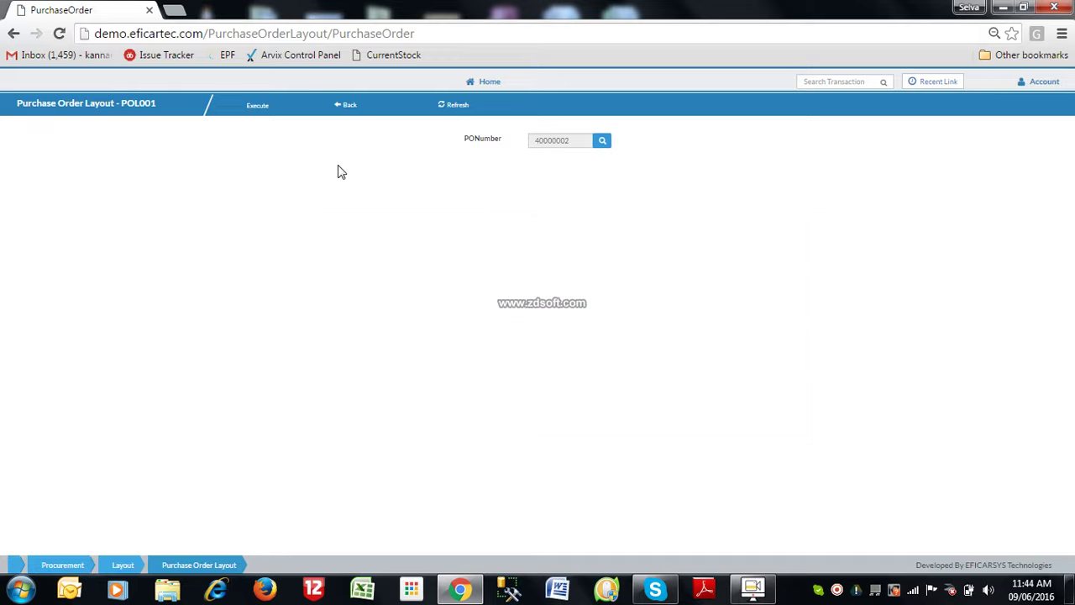
click(255, 107)
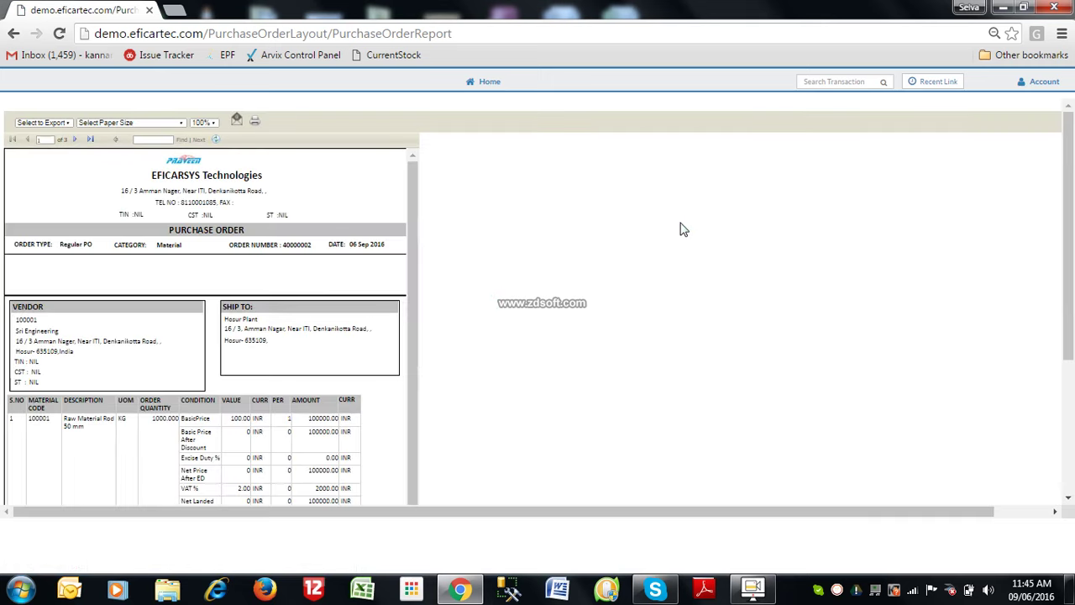
- Examine the purchase order report through its last page, including item pricing, export options, terms and conditions, and delivery schedule
scroll(412, 251, down, 1)
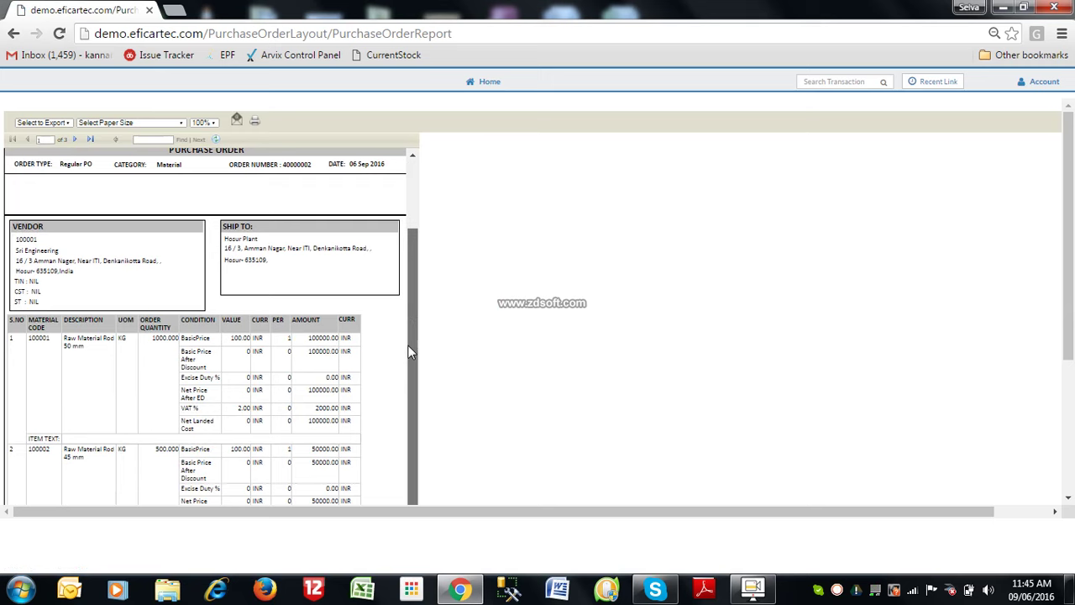
drag(1070, 303, 1070, 418)
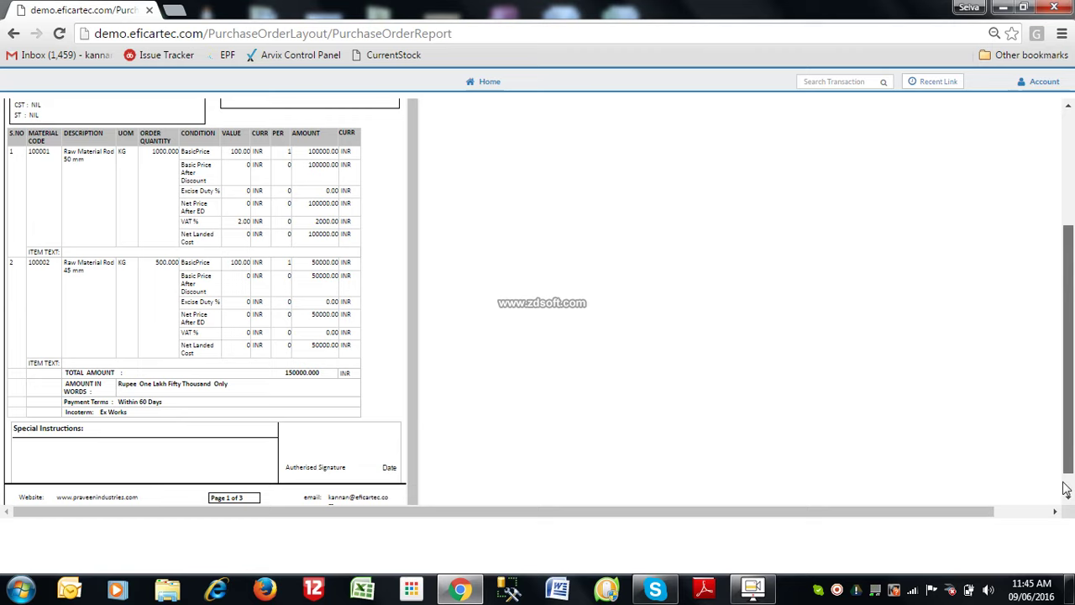
scroll(1061, 467, down, 1)
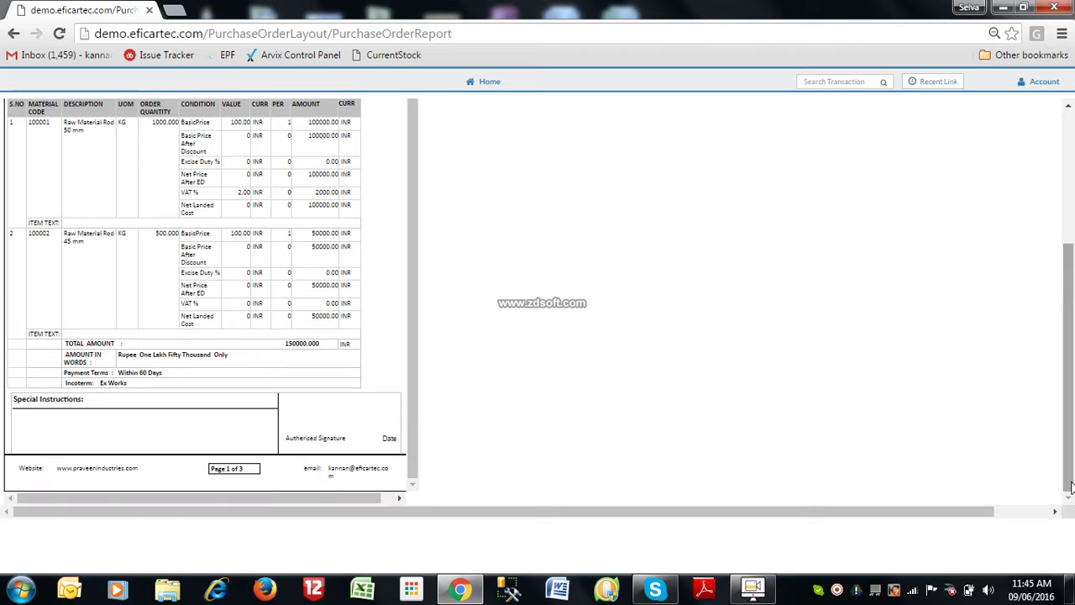
click(1069, 237)
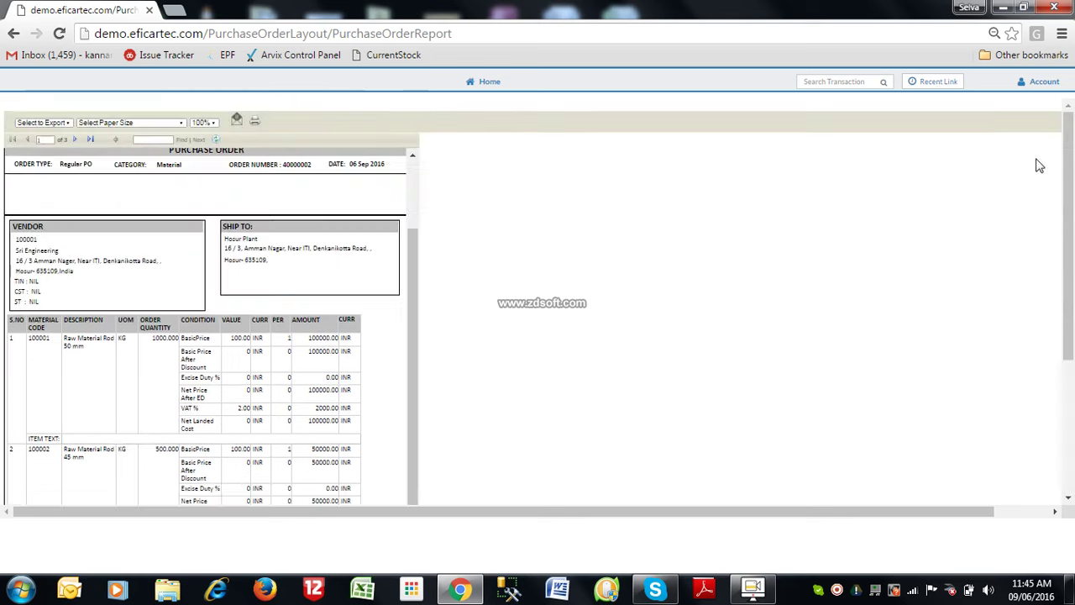
click(37, 123)
click(40, 128)
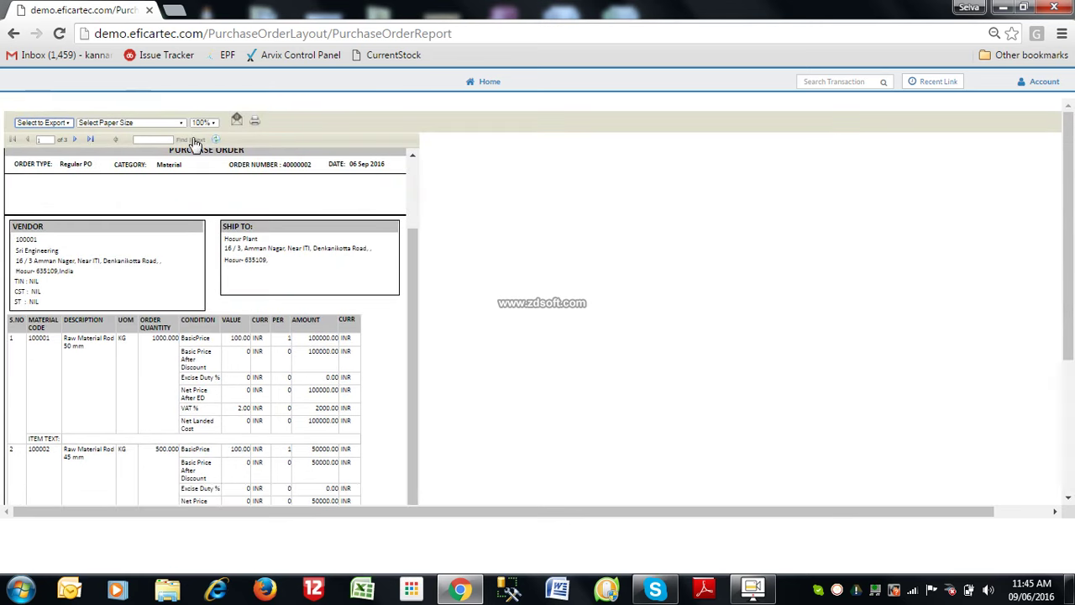
click(76, 141)
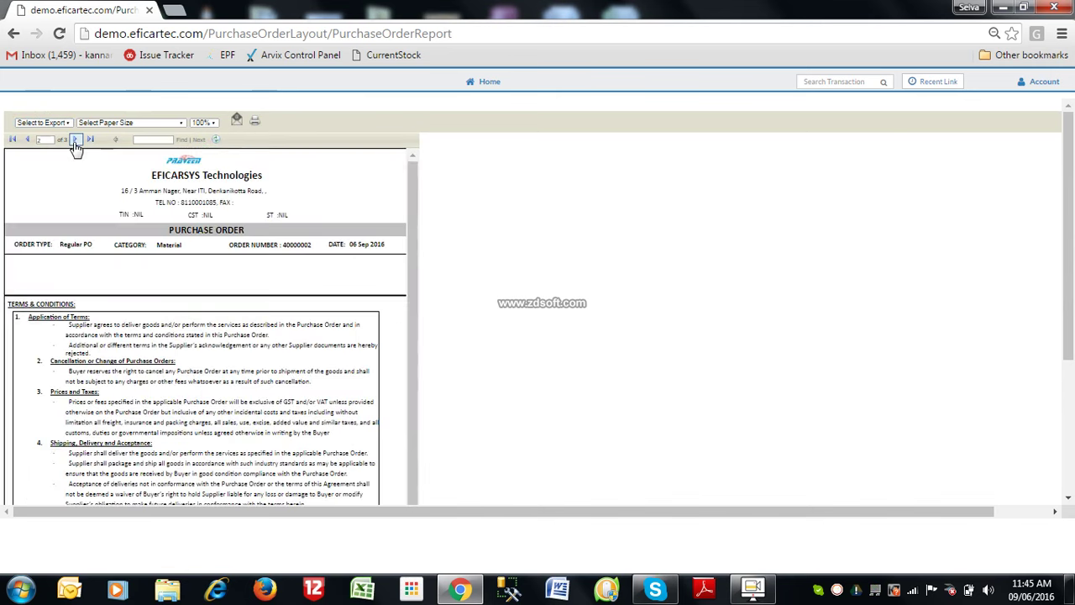
click(76, 141)
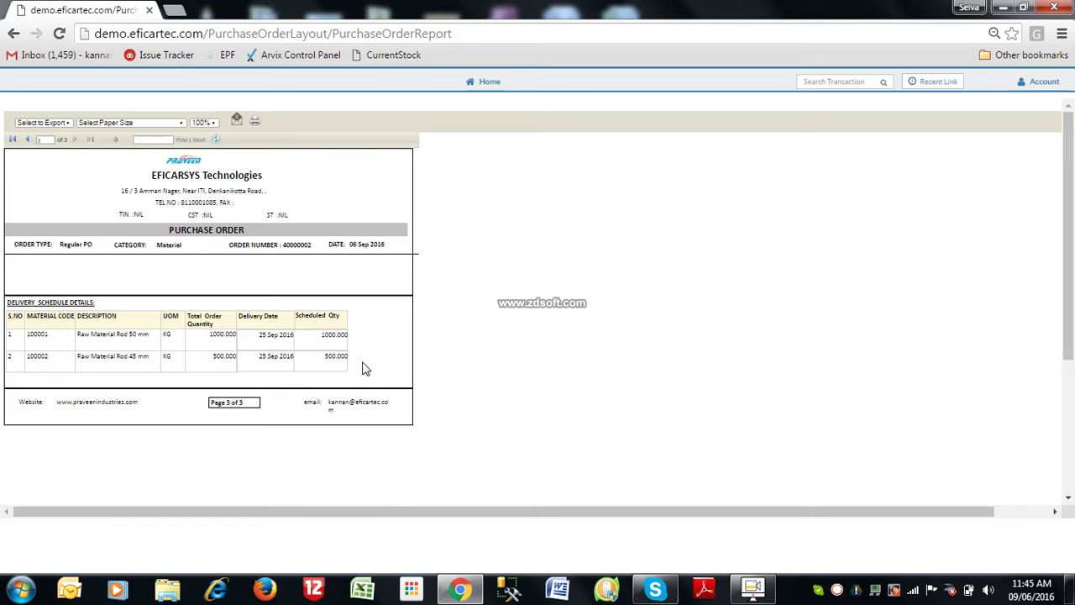
- Return to the home page, search the transactions for "produ" and open the Production Order transaction
click(489, 87)
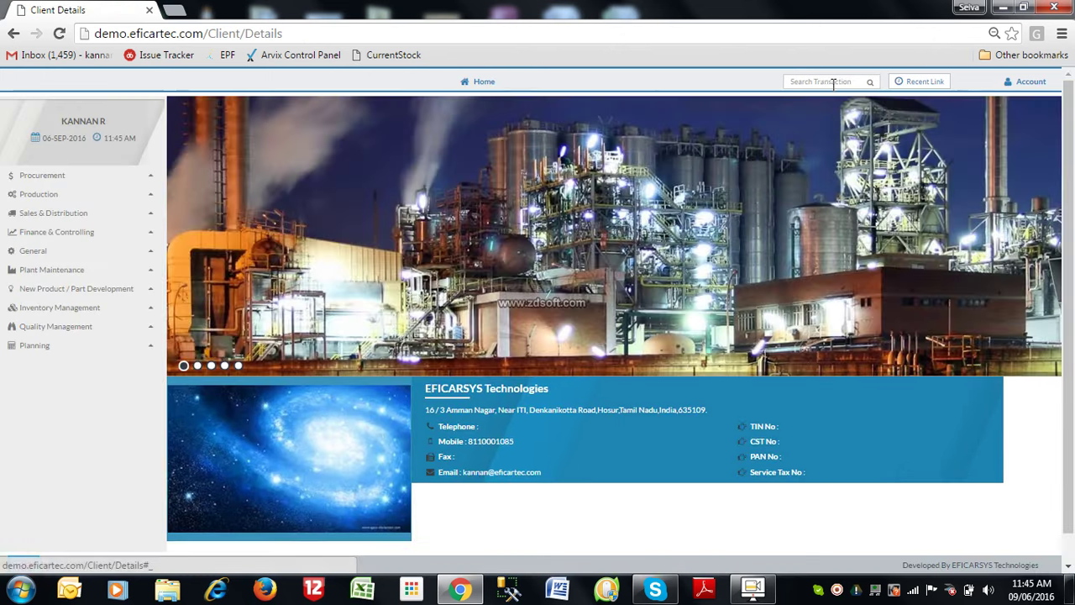
click(832, 81)
text(produ)
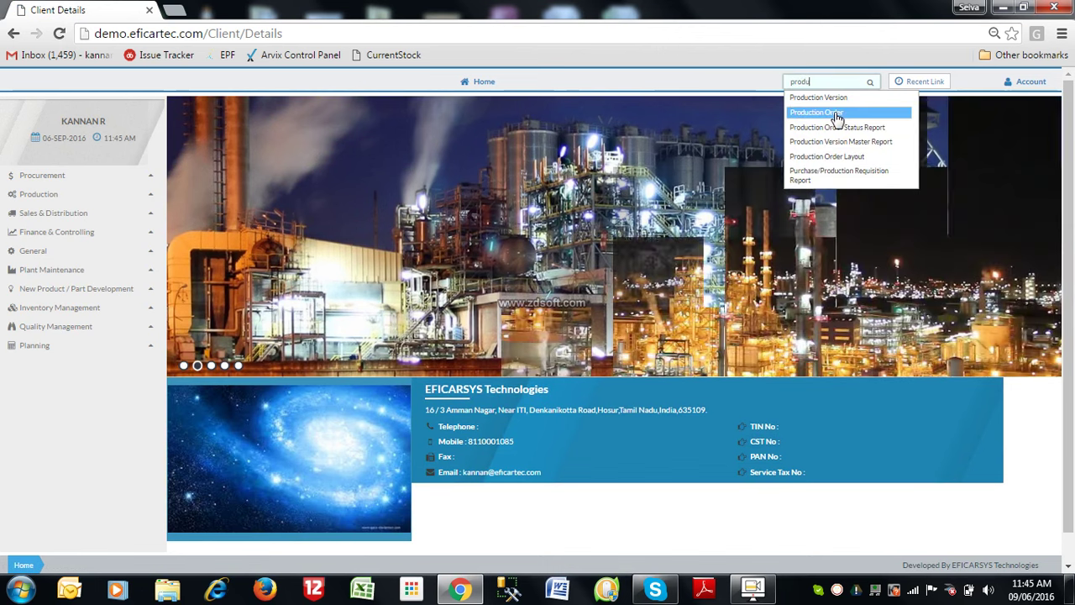
click(838, 112)
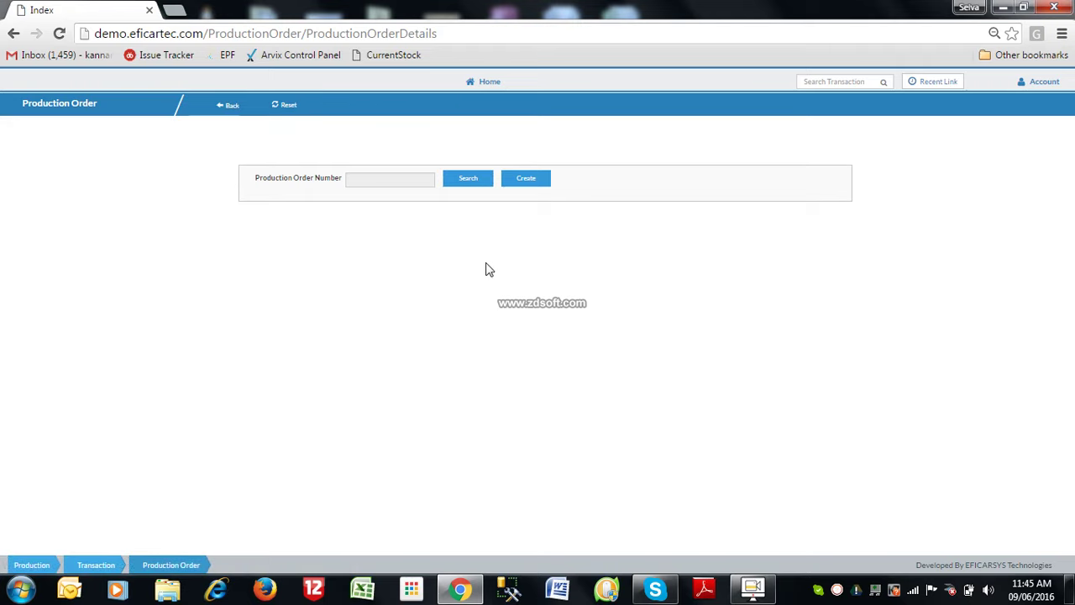
- Create a new production order of type Regular Production for the Hosur Plant
click(527, 179)
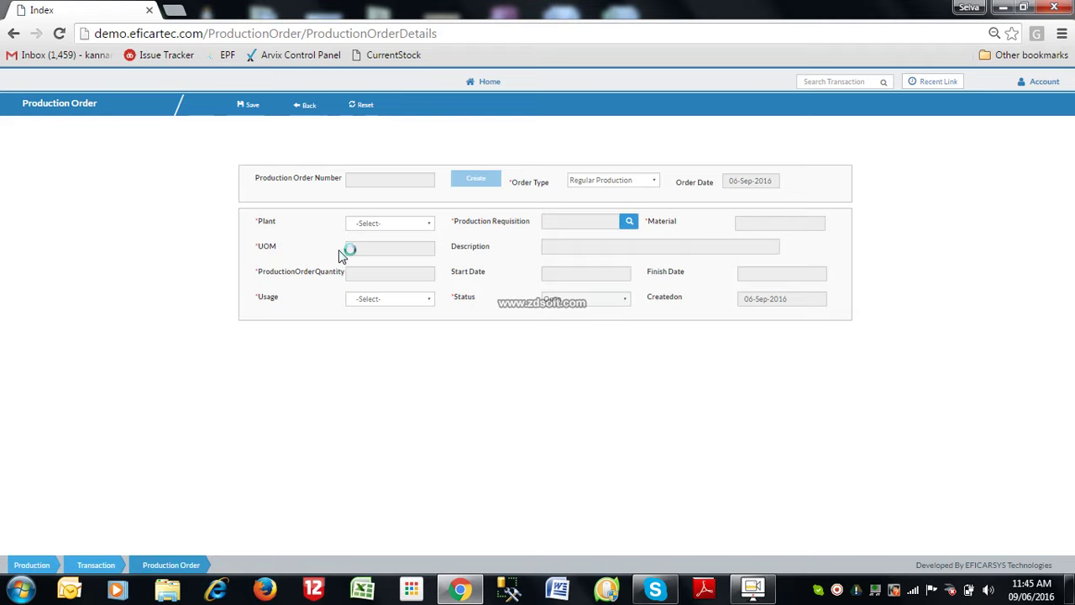
click(411, 224)
click(410, 251)
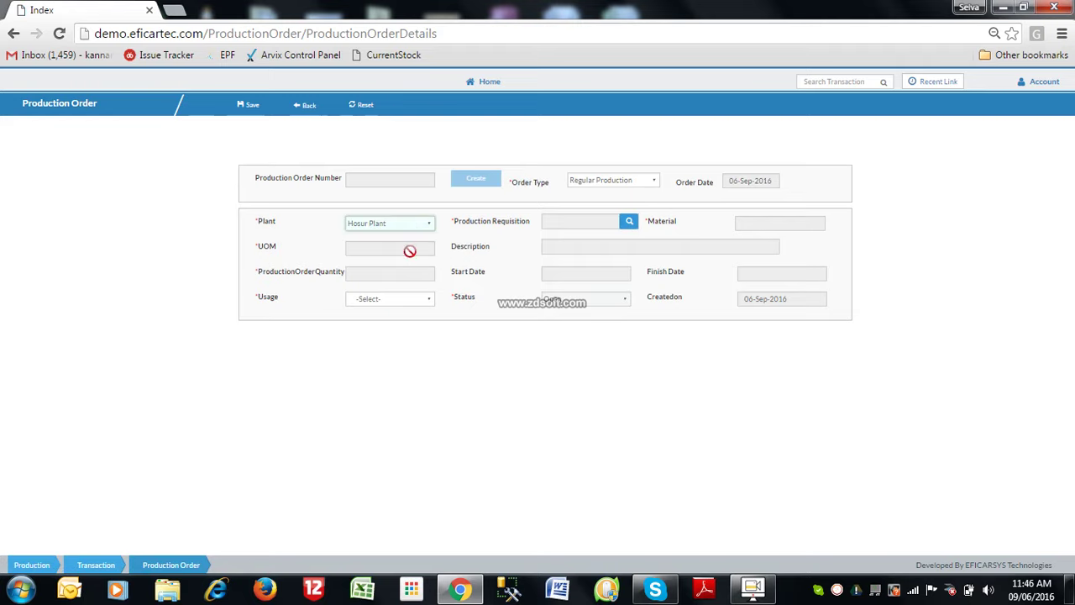
- Find the planned orders created from 6-Aug-2016 to 6-Sep-2016 and choose the SHAFT requisition dated 06-Sep-2016
click(629, 221)
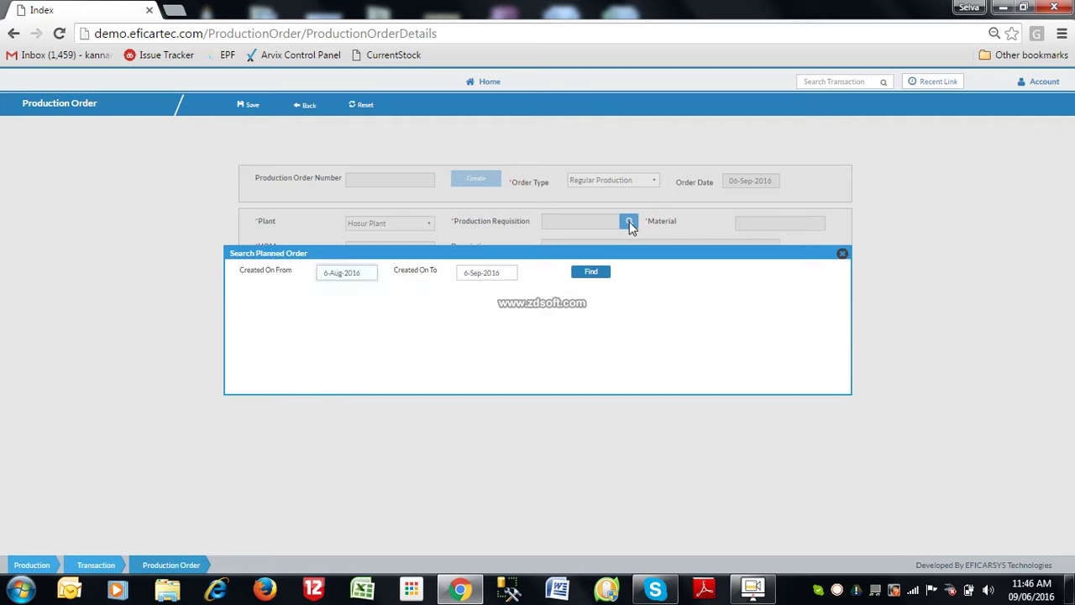
click(588, 273)
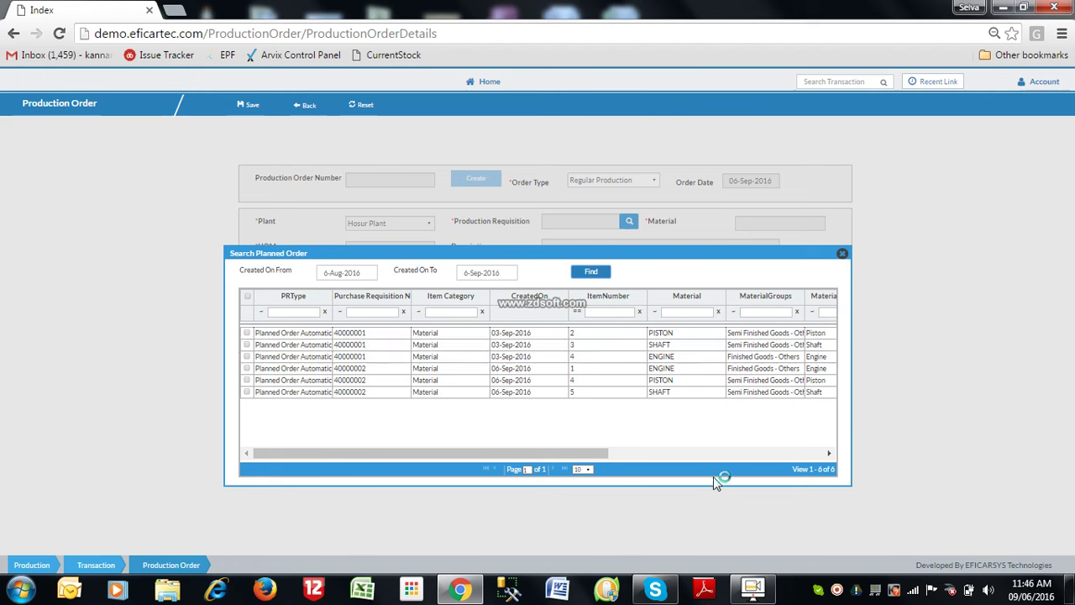
click(666, 394)
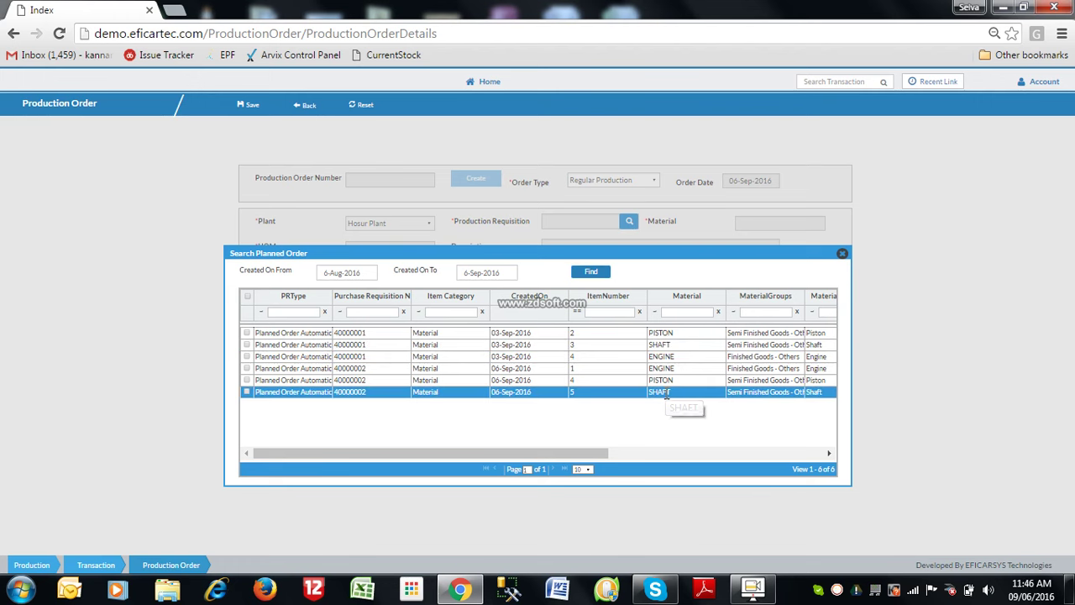
double_click(665, 392)
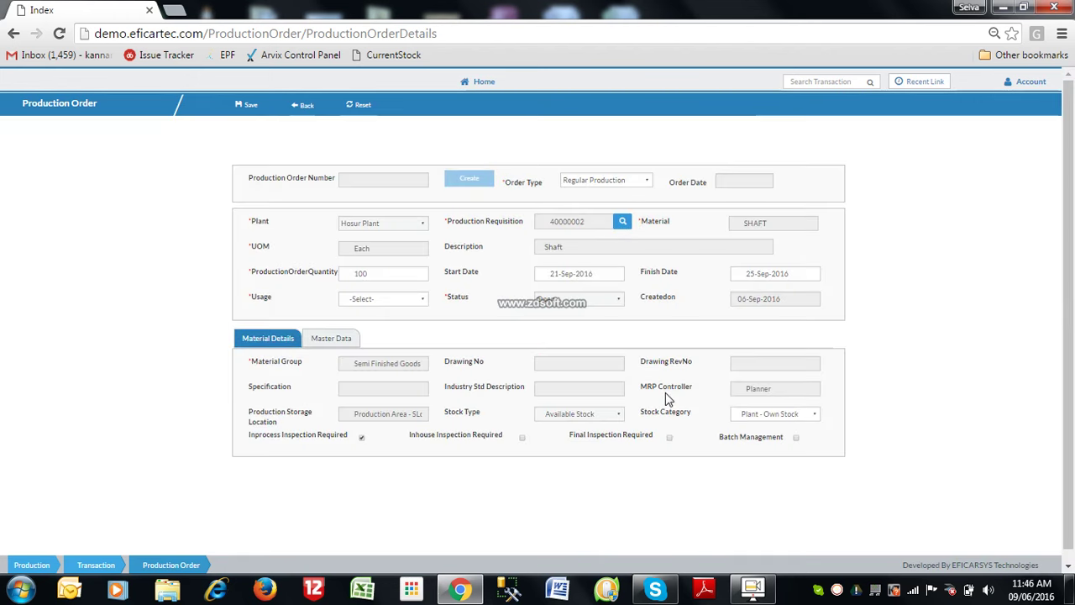
- Set the shaft order's quantity to 10 and its usage to Production, and check its master data
click(404, 276)
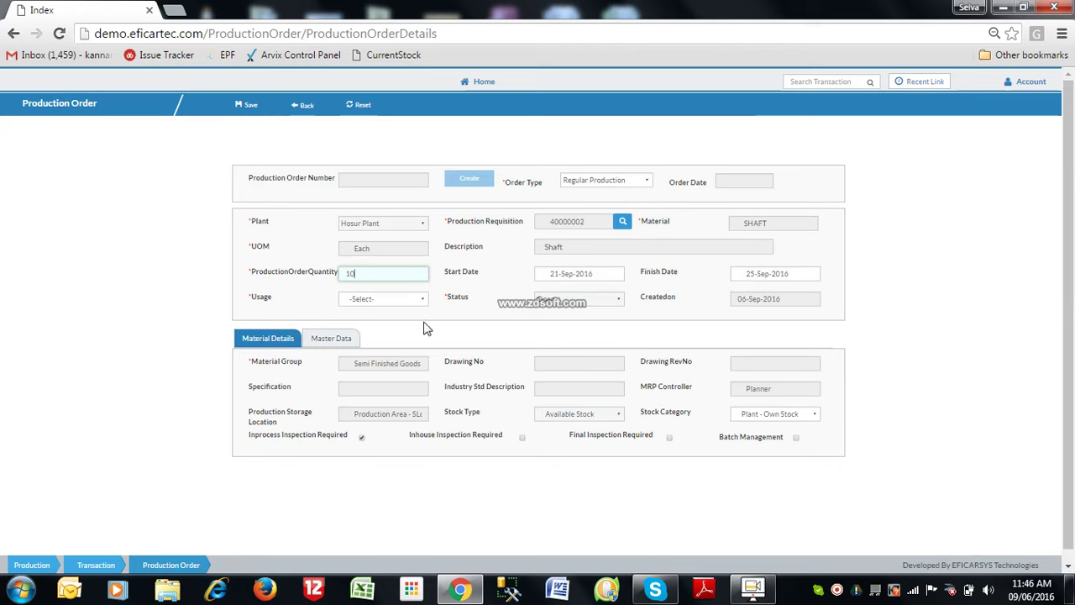
click(404, 303)
click(404, 333)
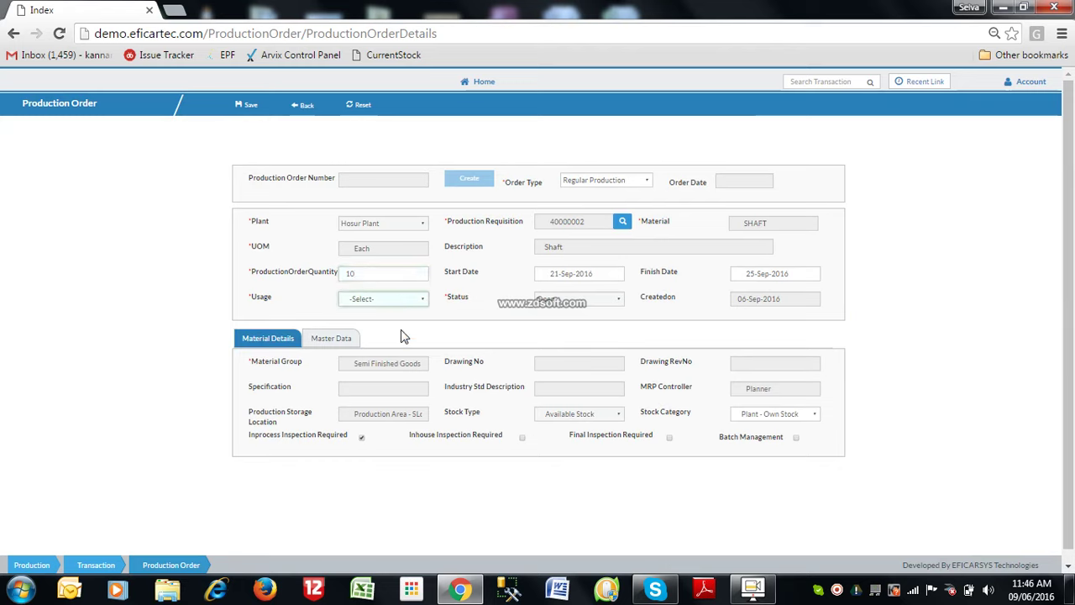
click(347, 344)
click(283, 344)
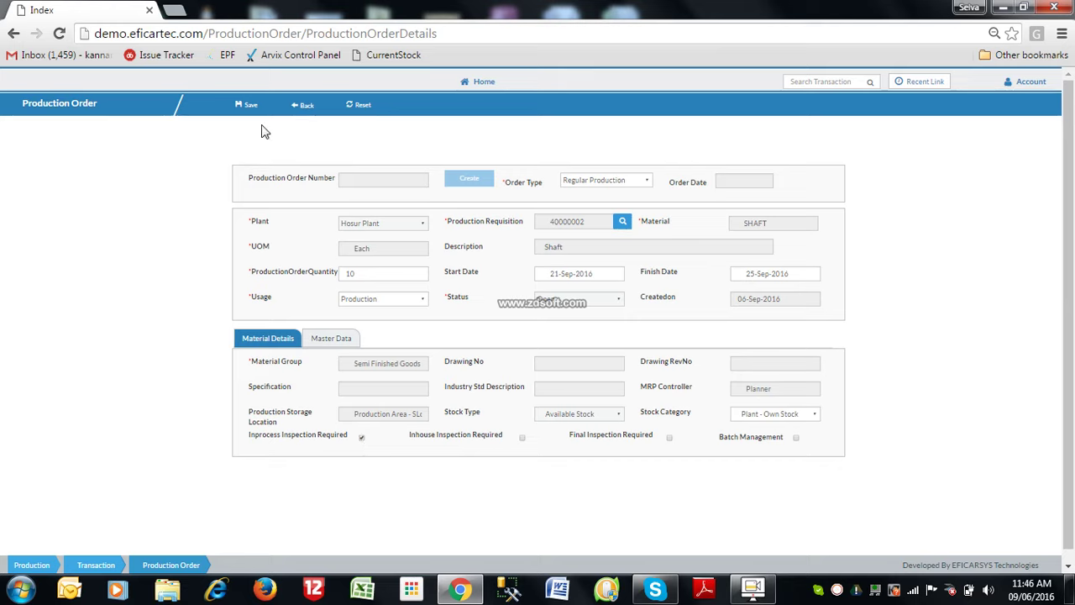
- Save the shaft production order, confirming the save and dismissing the resulting message
click(248, 106)
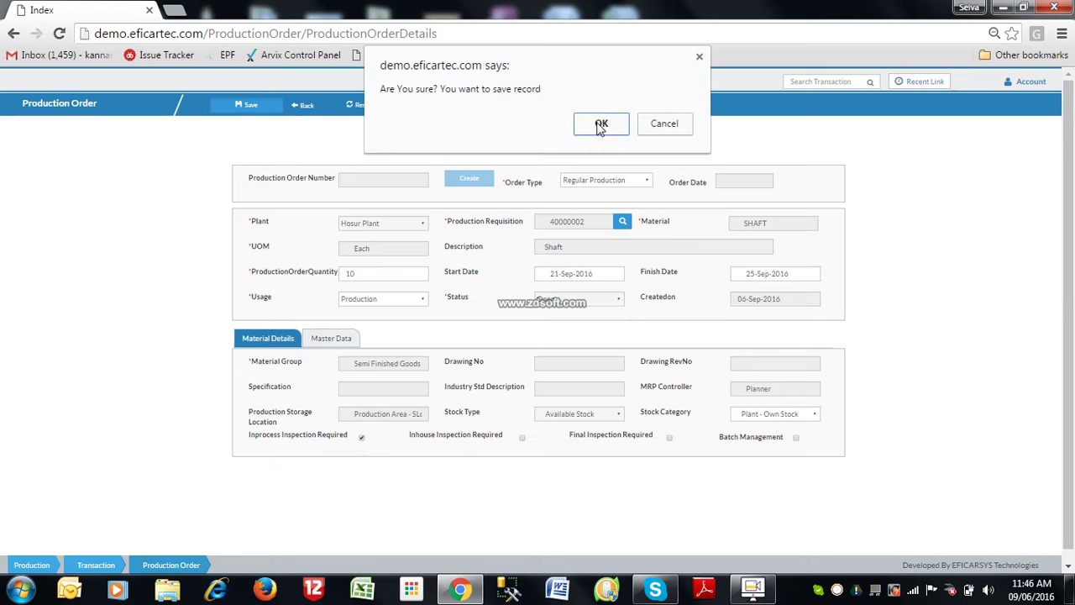
click(600, 125)
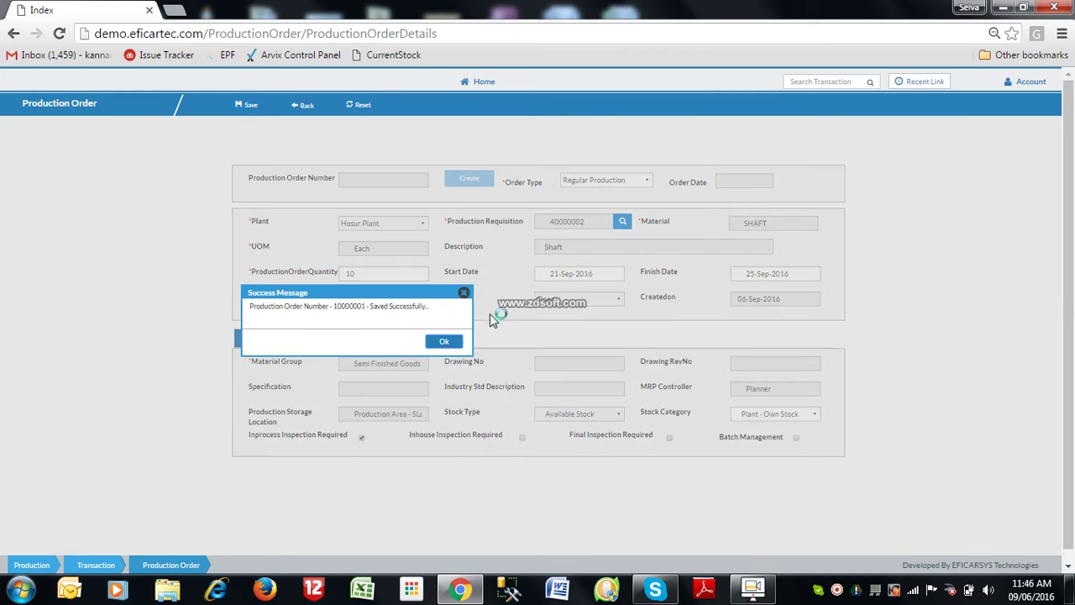
click(443, 340)
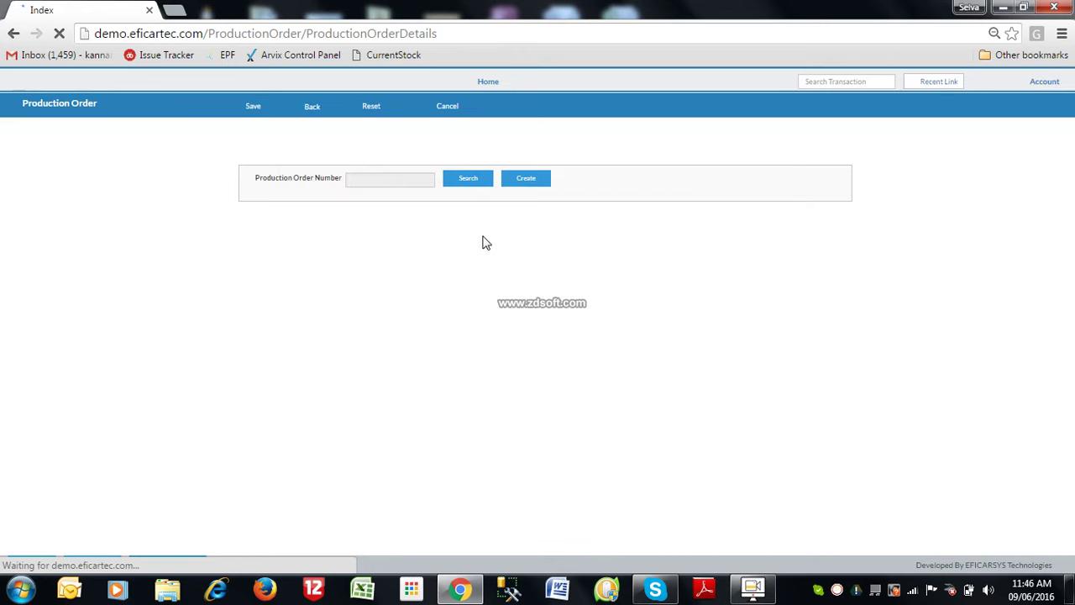
- Start another production order with order type Regular Production and plant Hosur Plant
click(526, 180)
click(650, 181)
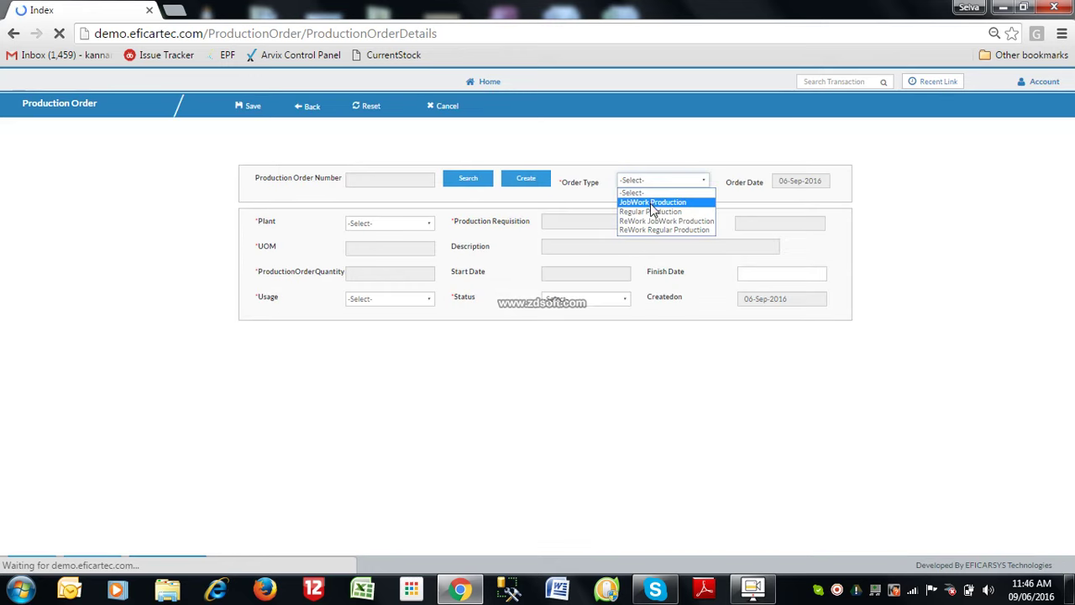
click(655, 210)
click(424, 225)
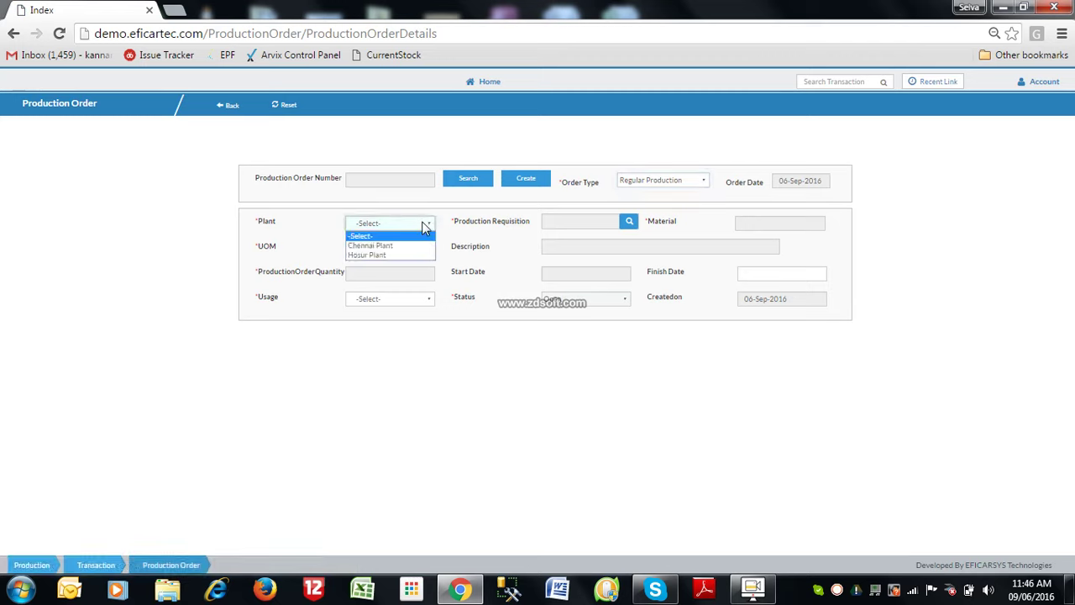
click(409, 253)
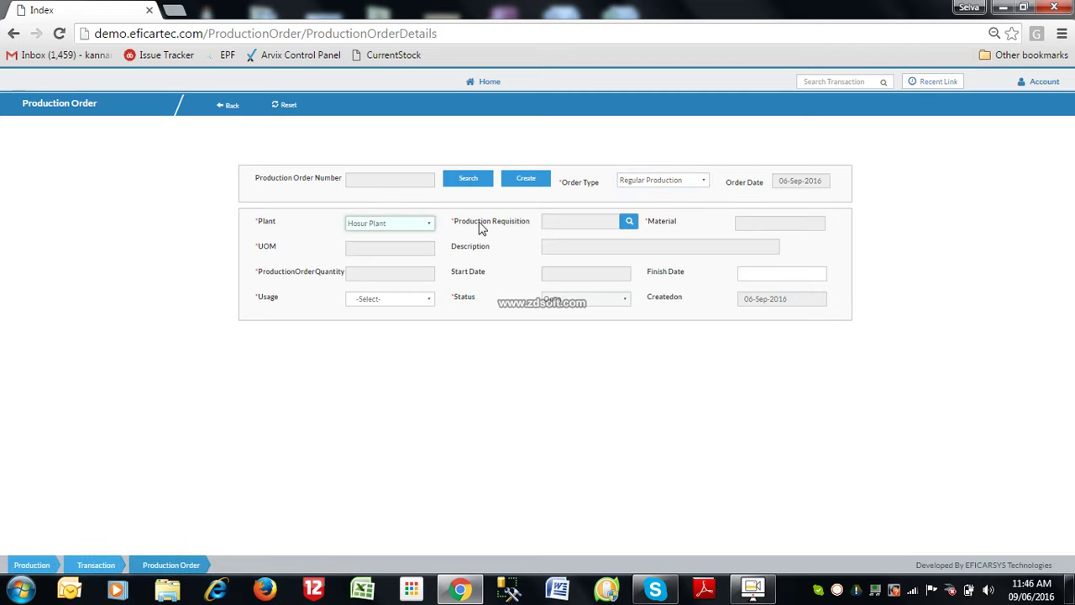
- Find the planned orders created from 6-Aug-2016 to 6-Sep-2016 and choose the PISTON requisition dated 06-Sep-2016
click(629, 222)
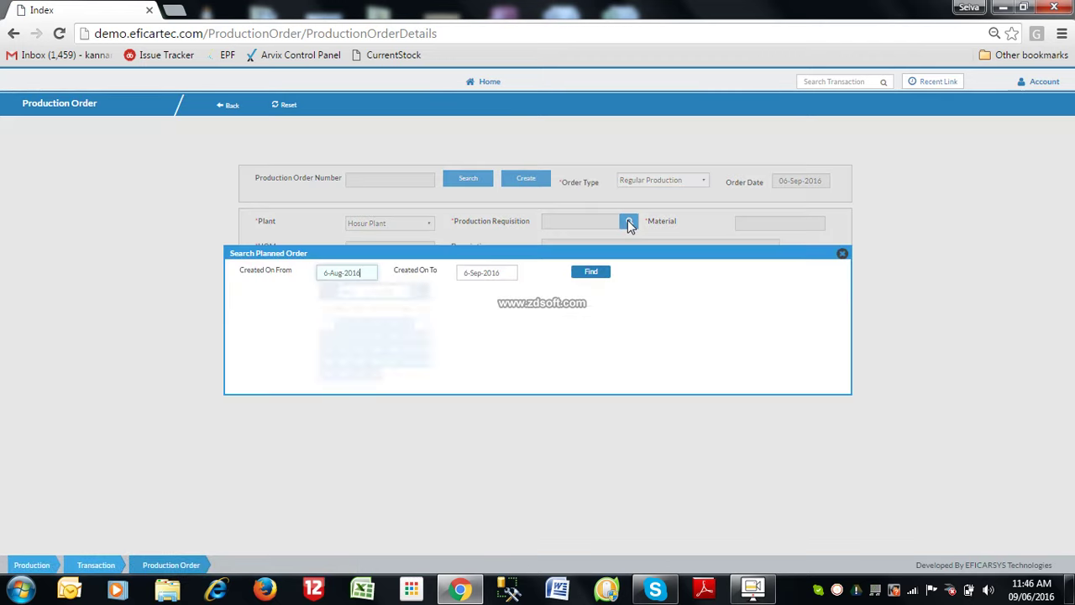
click(590, 277)
click(648, 383)
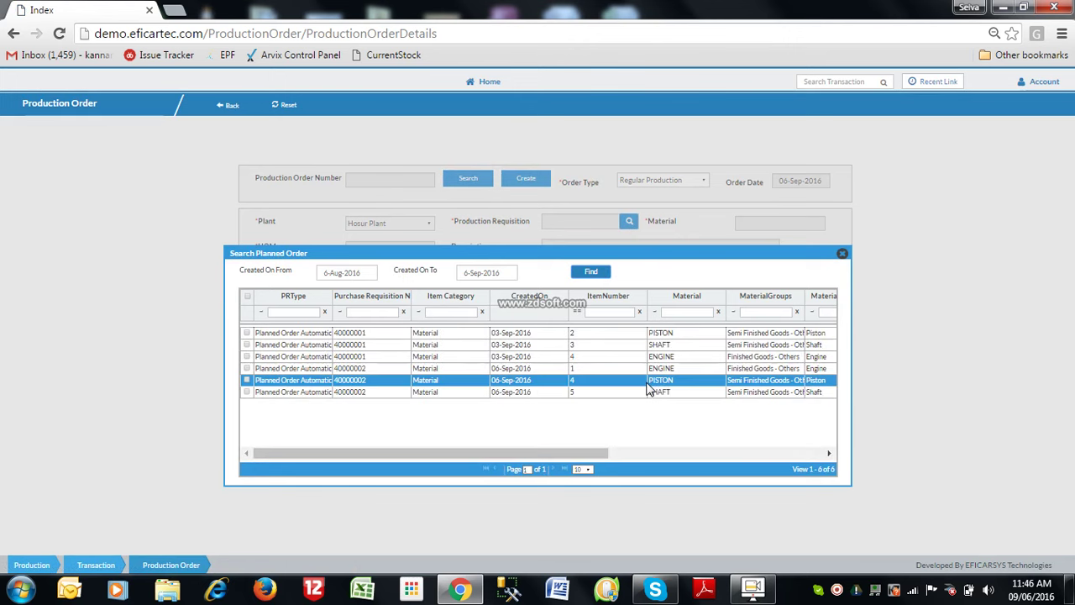
double_click(647, 382)
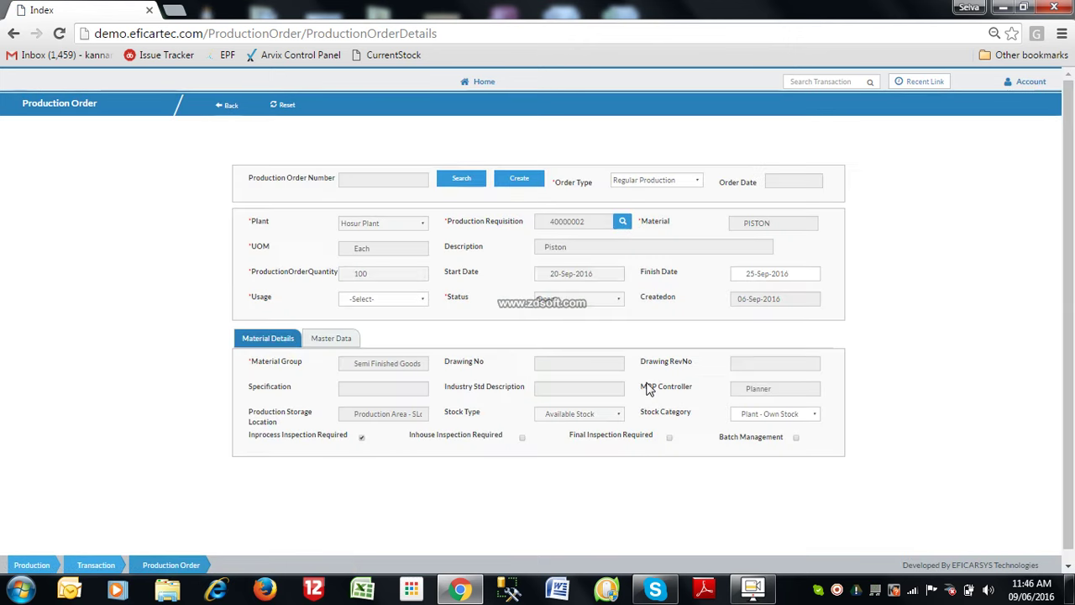
click(398, 275)
key(BackSpace)
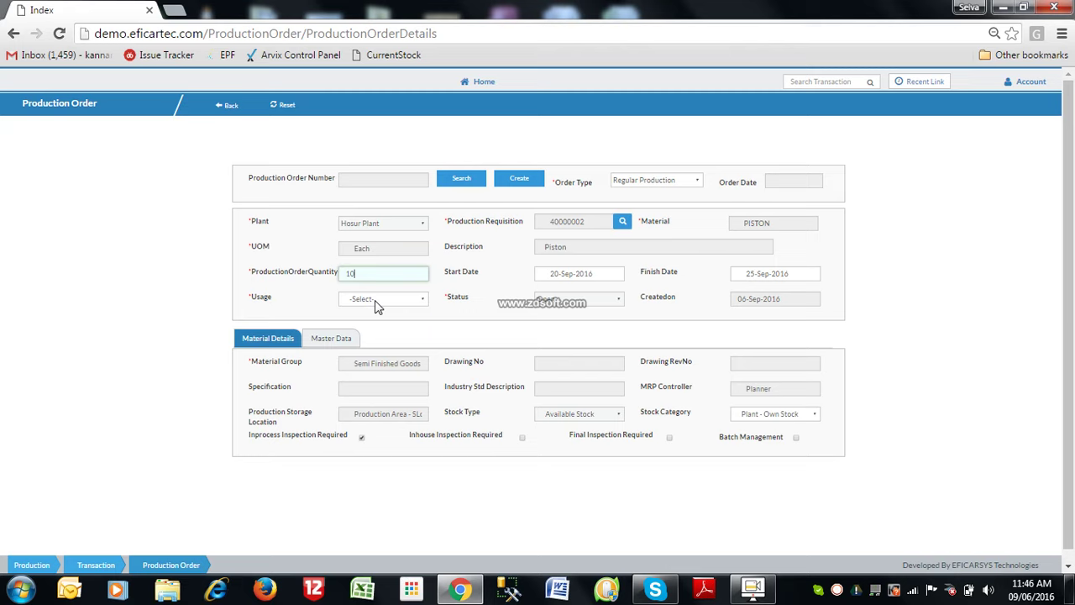
click(376, 301)
click(379, 332)
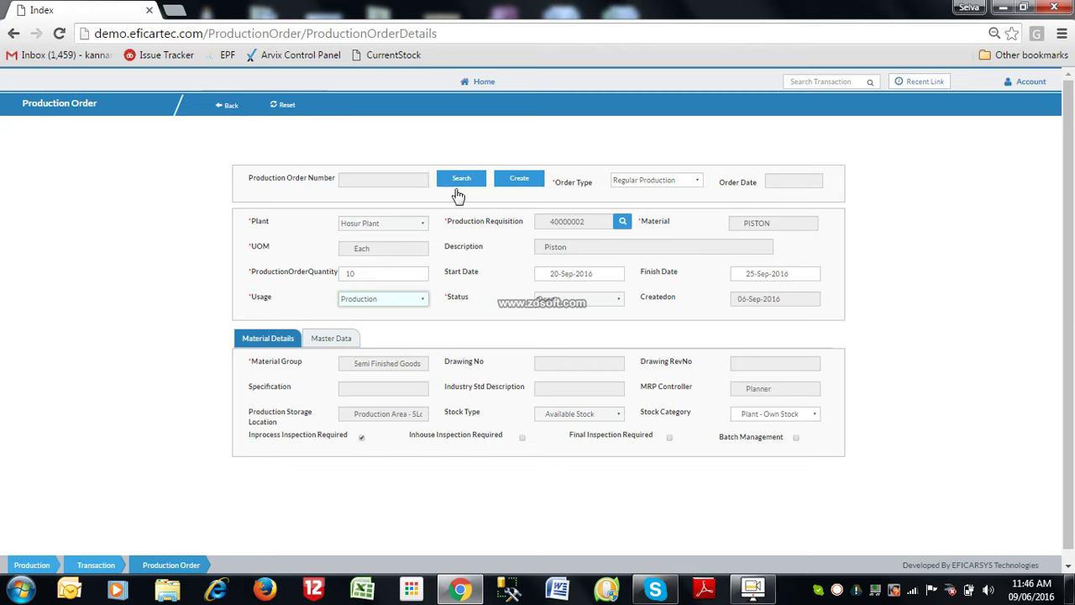
click(462, 37)
key(Return)
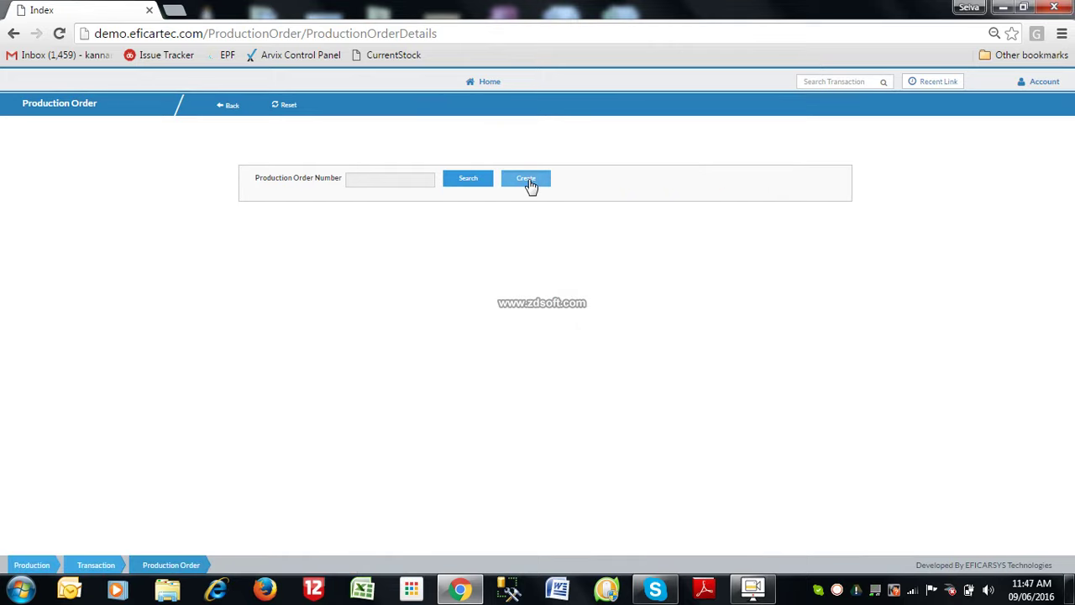
- Start a new production order with order type Regular Production and plant Hosur Plant
click(530, 183)
click(621, 187)
click(621, 187)
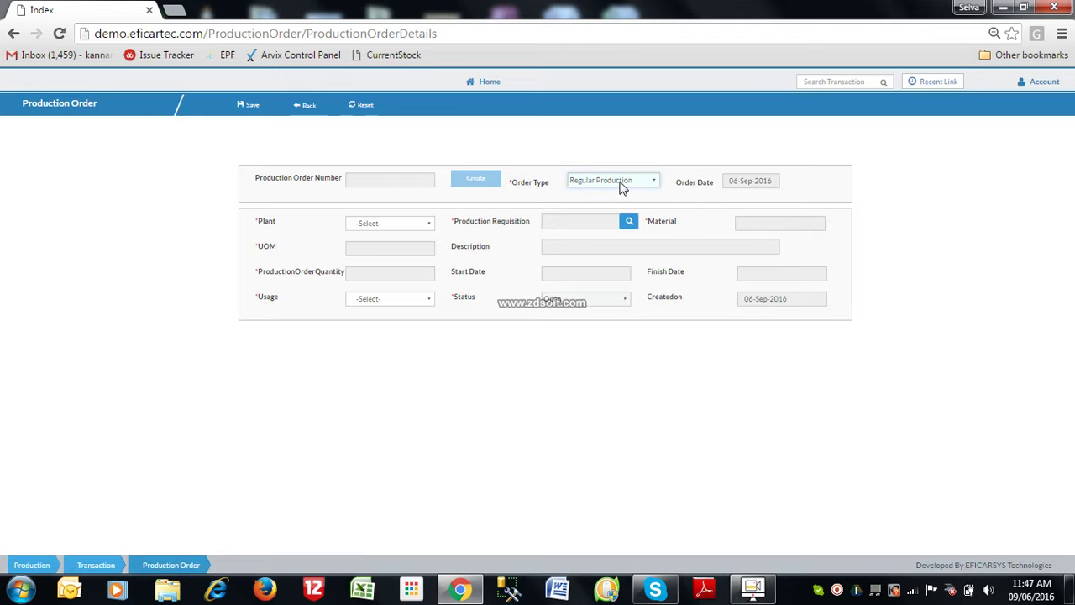
click(401, 223)
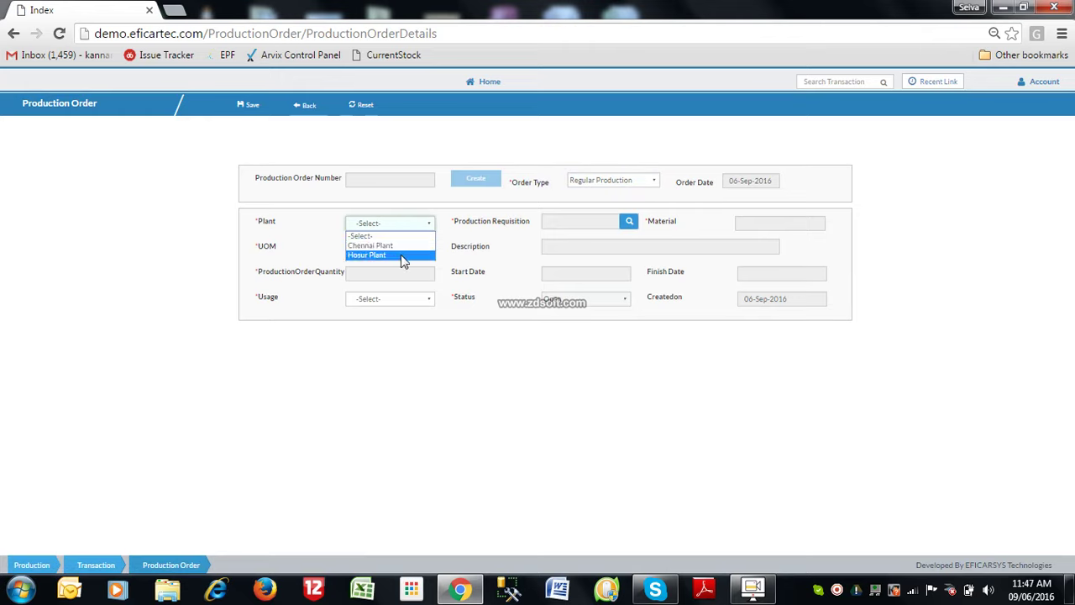
click(406, 254)
- Find the planned orders created from 6-Aug-2016 to 6-Sep-2016 and select the PISTON item dated 06-Sep-2016
click(628, 221)
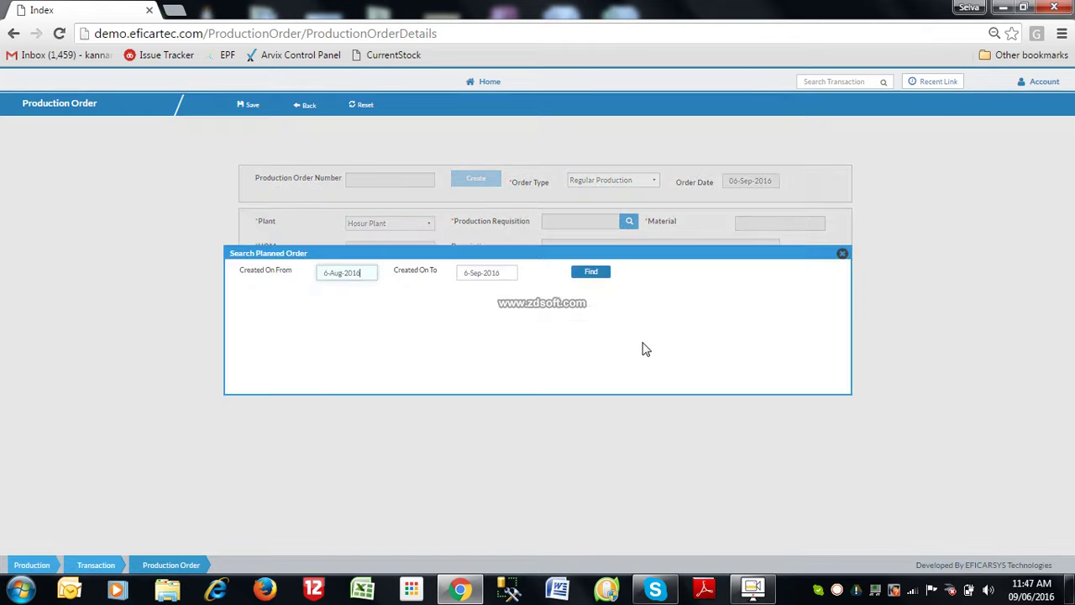
click(591, 271)
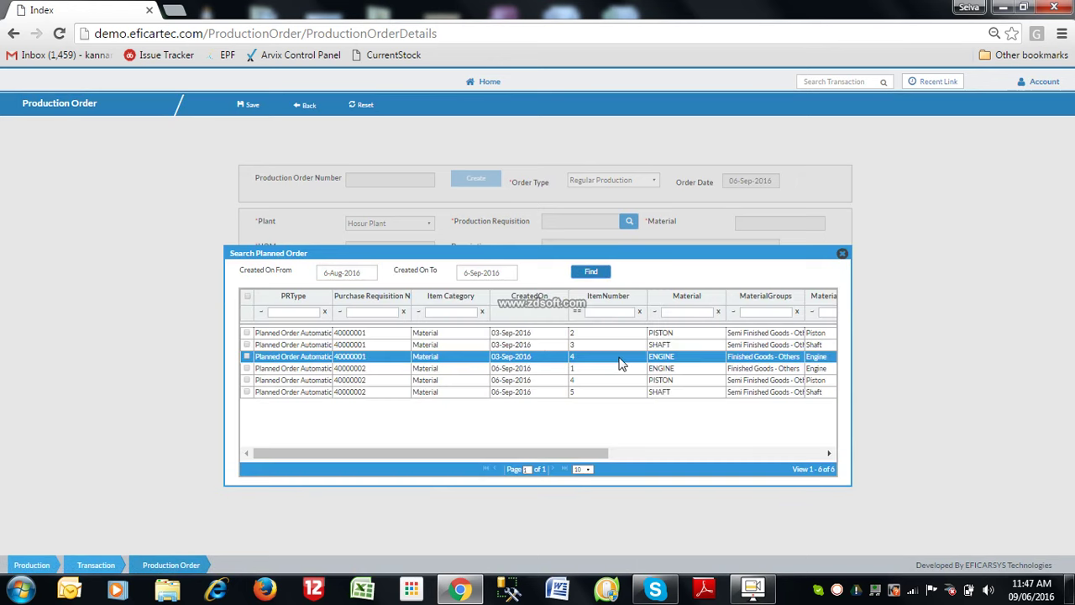
click(638, 382)
double_click(638, 381)
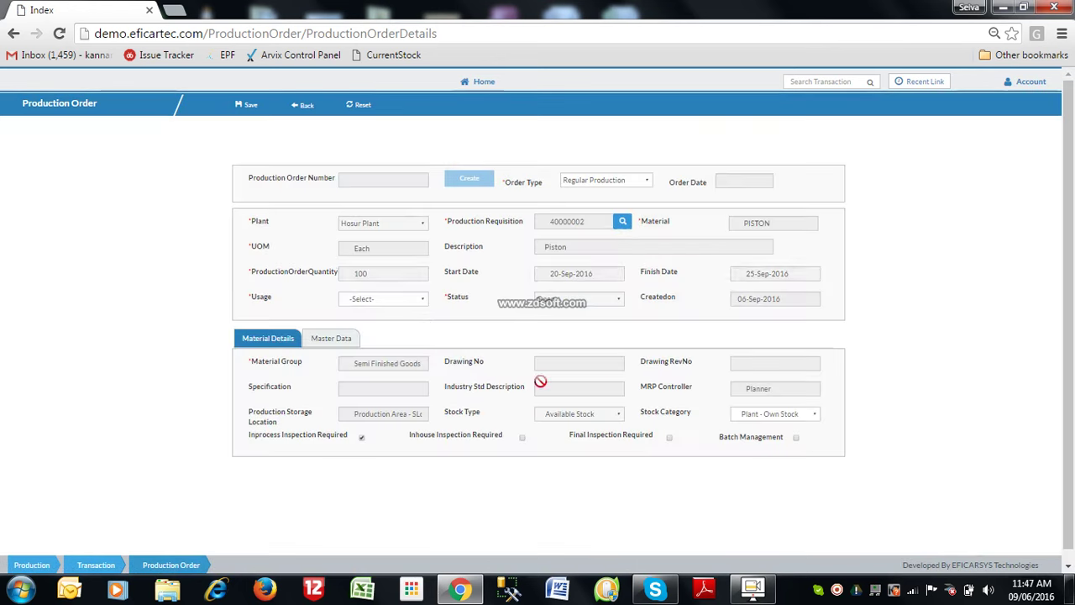
- Set the piston order's quantity to 10 and usage to Production, and save the order
click(384, 275)
key(BackSpace)
click(391, 300)
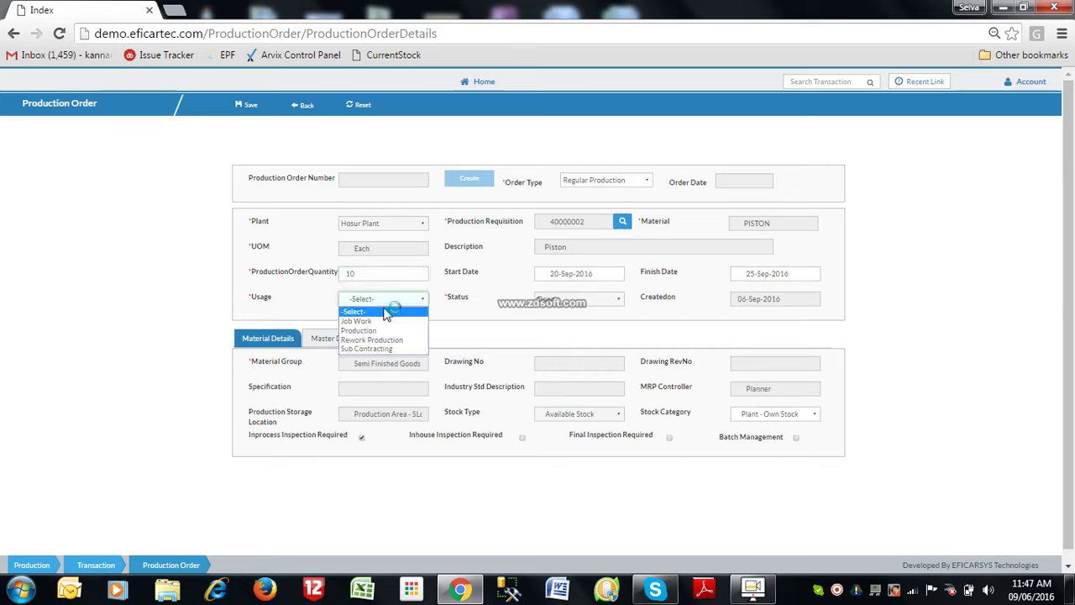
click(386, 332)
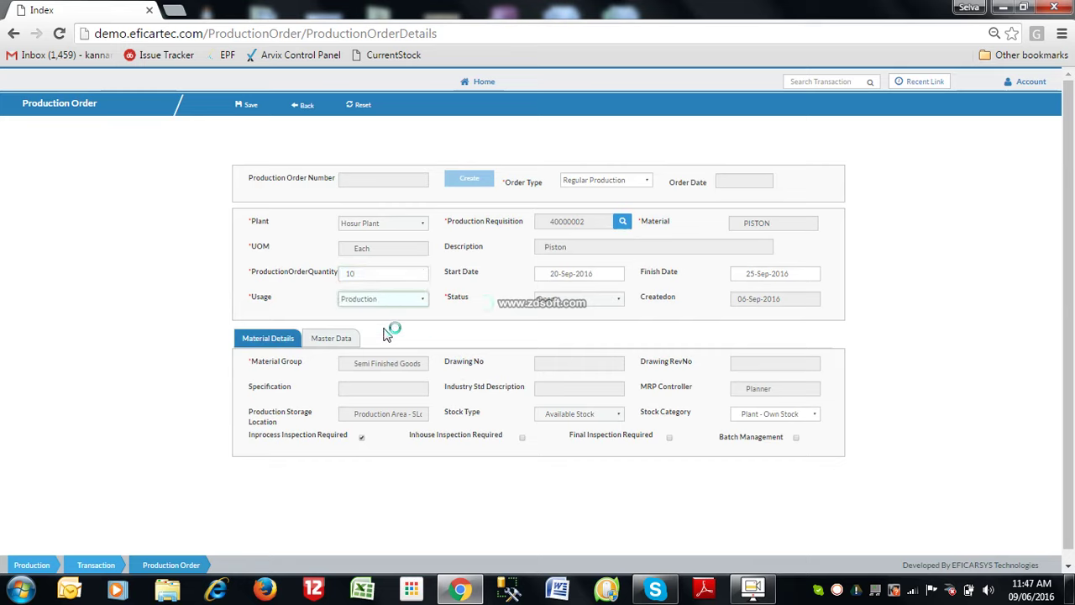
click(252, 112)
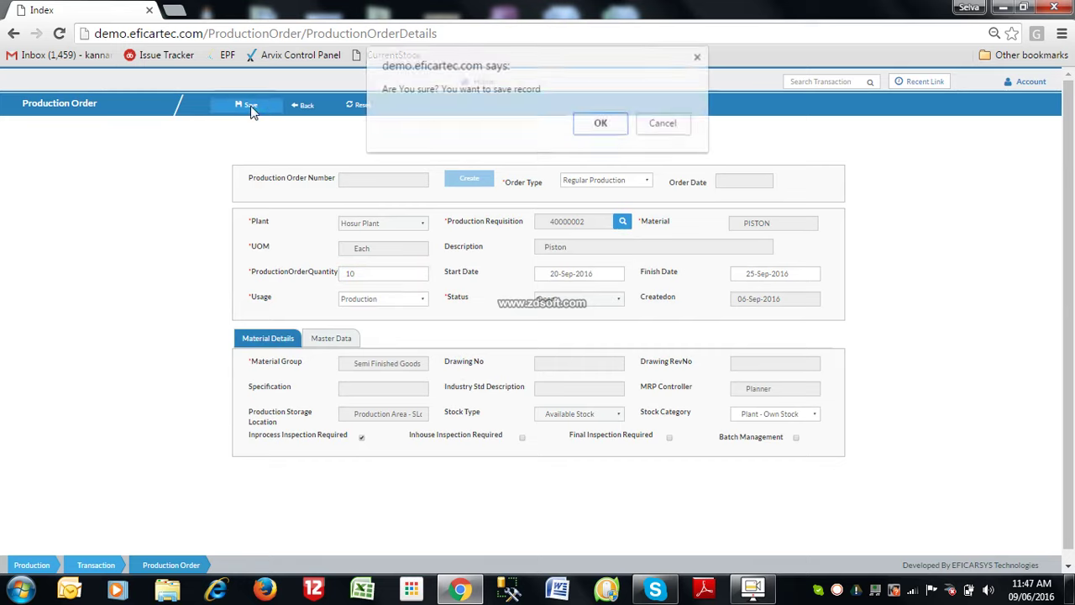
click(608, 127)
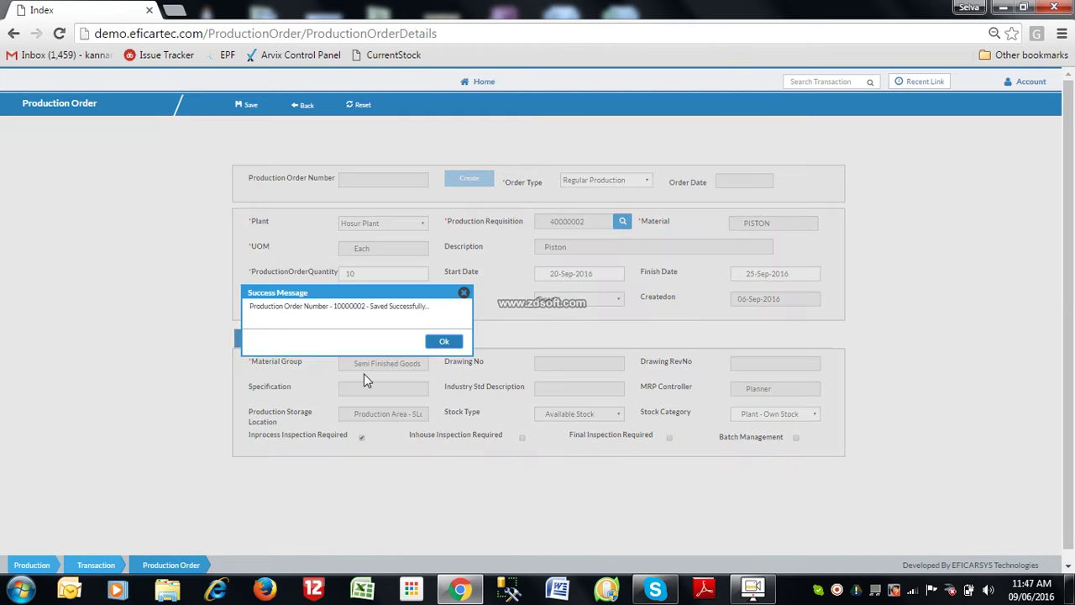
click(445, 341)
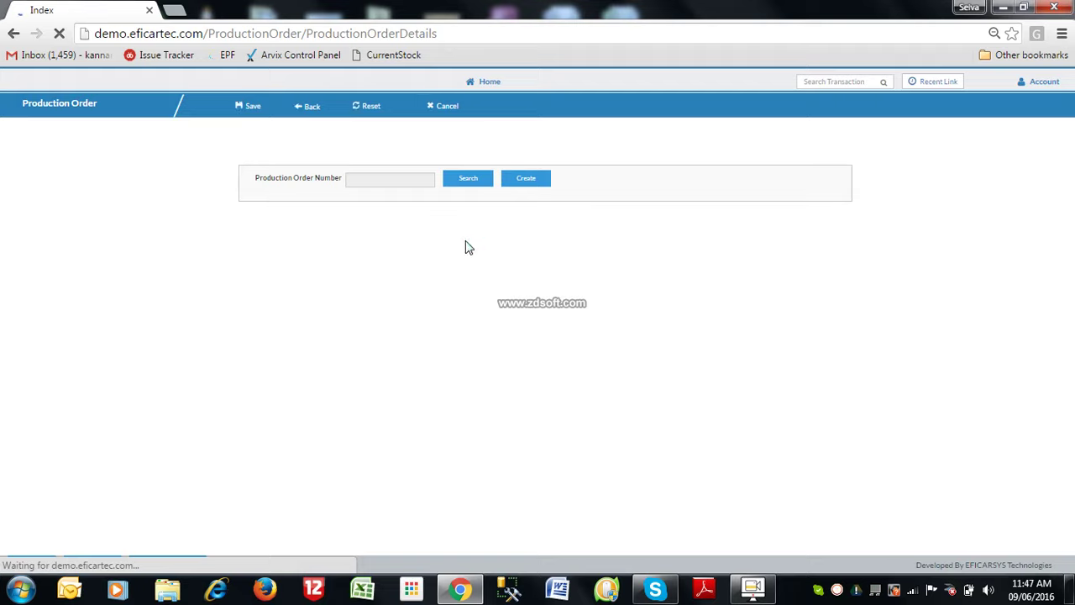
- Find the open production orders from 6-Aug-2016 to 6-Sep-2016 and open the SHAFT order's component list
click(466, 184)
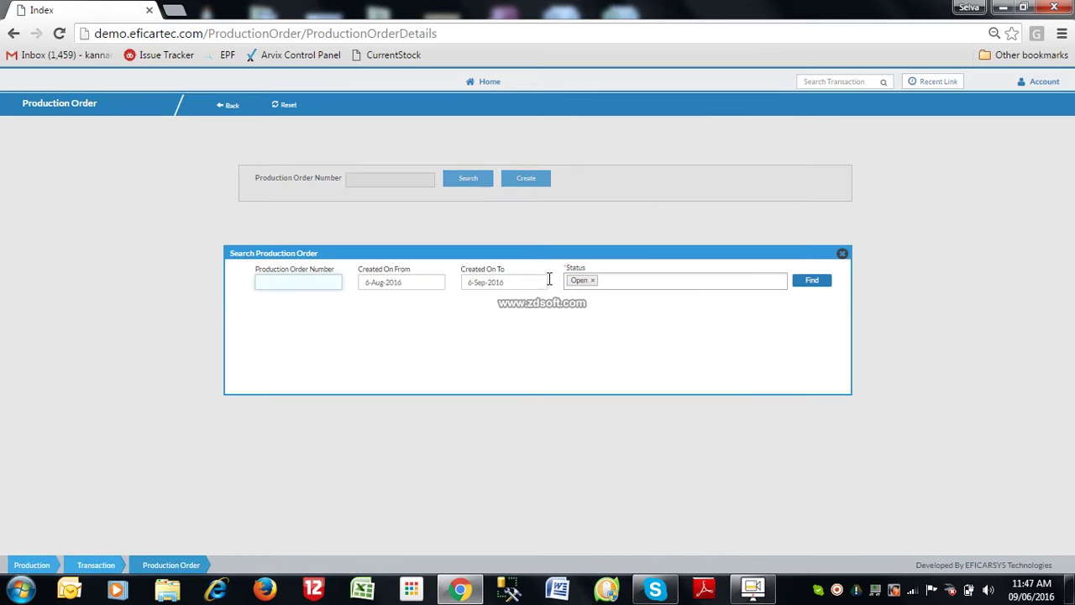
click(812, 281)
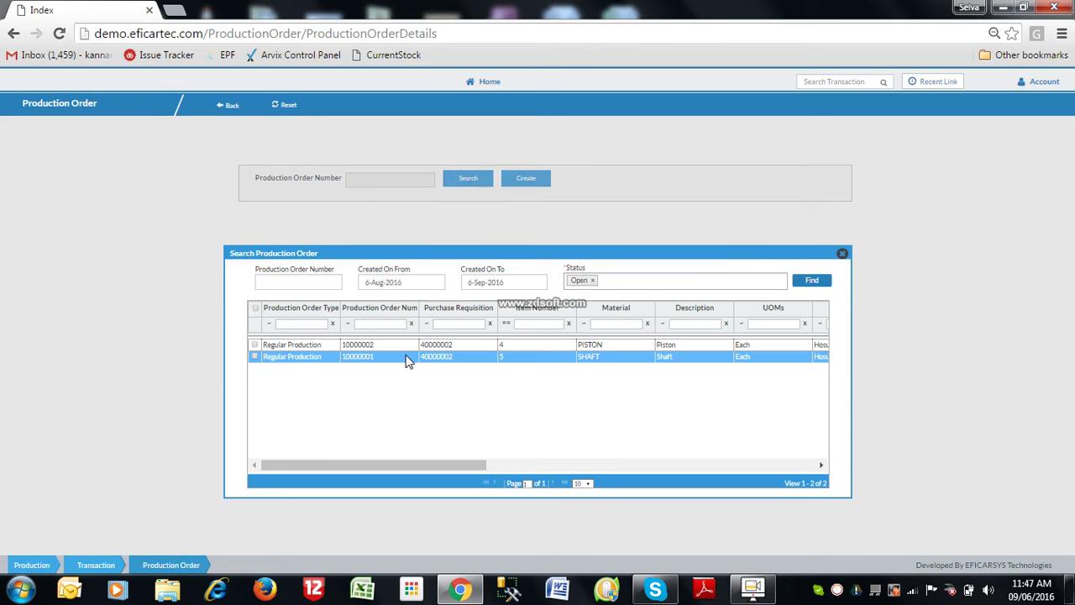
double_click(407, 358)
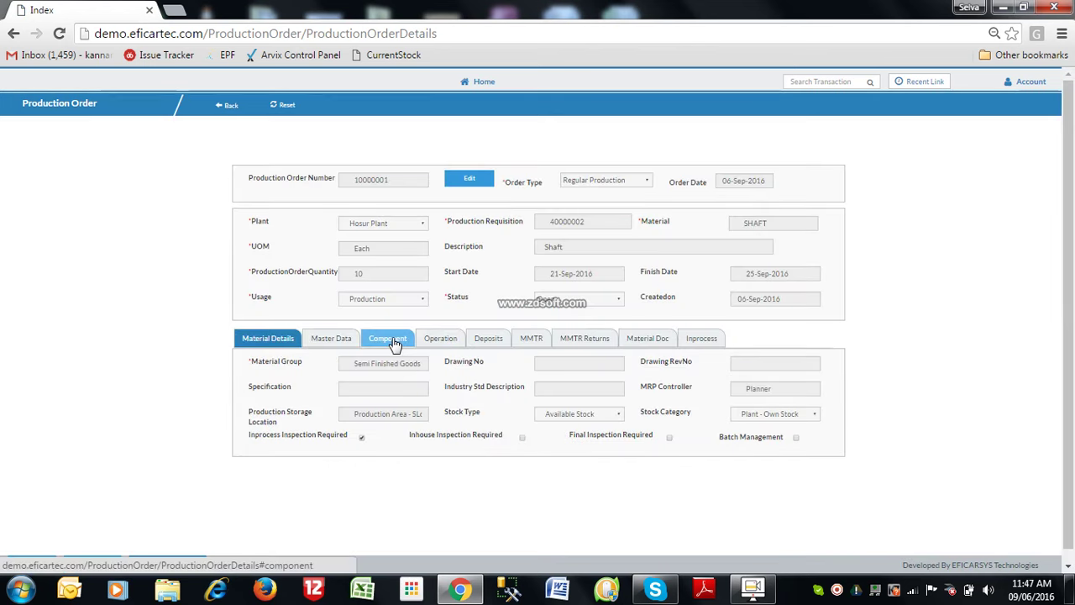
click(392, 340)
click(265, 430)
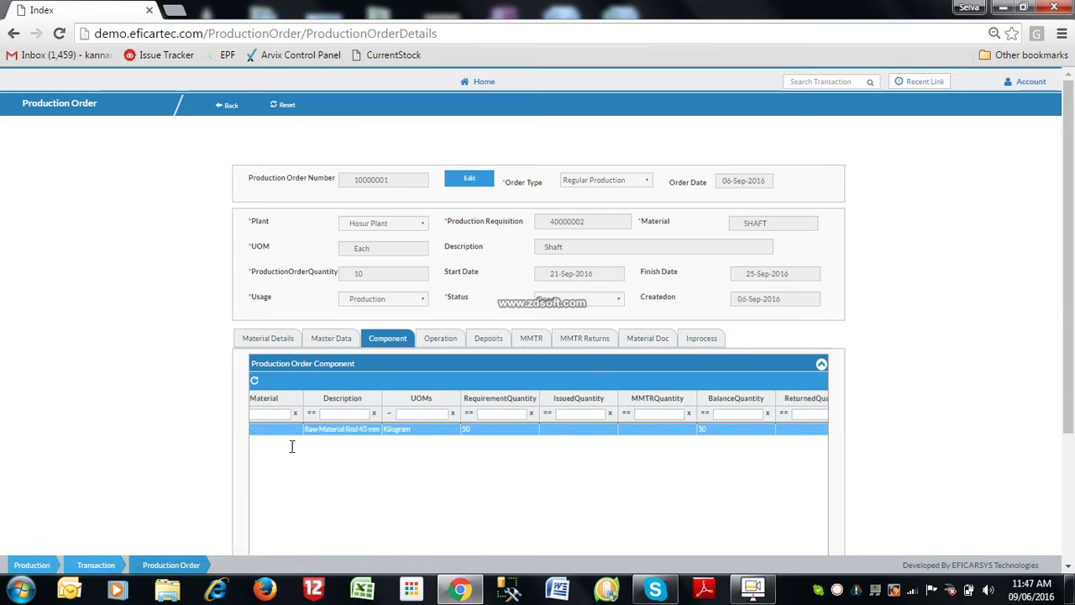
drag(1069, 420, 1069, 529)
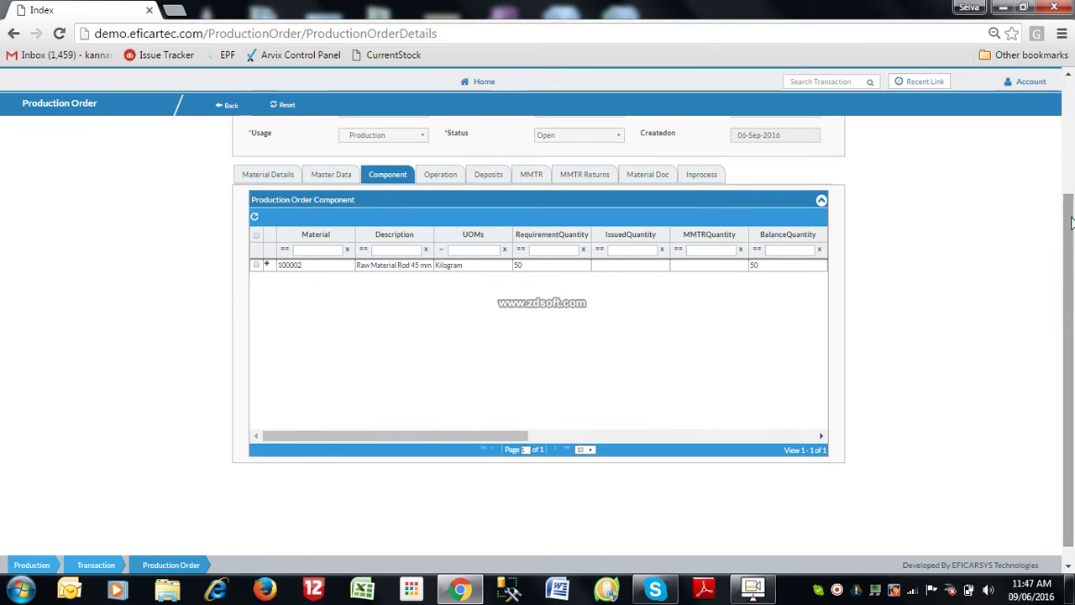
scroll(1073, 170, up, 2)
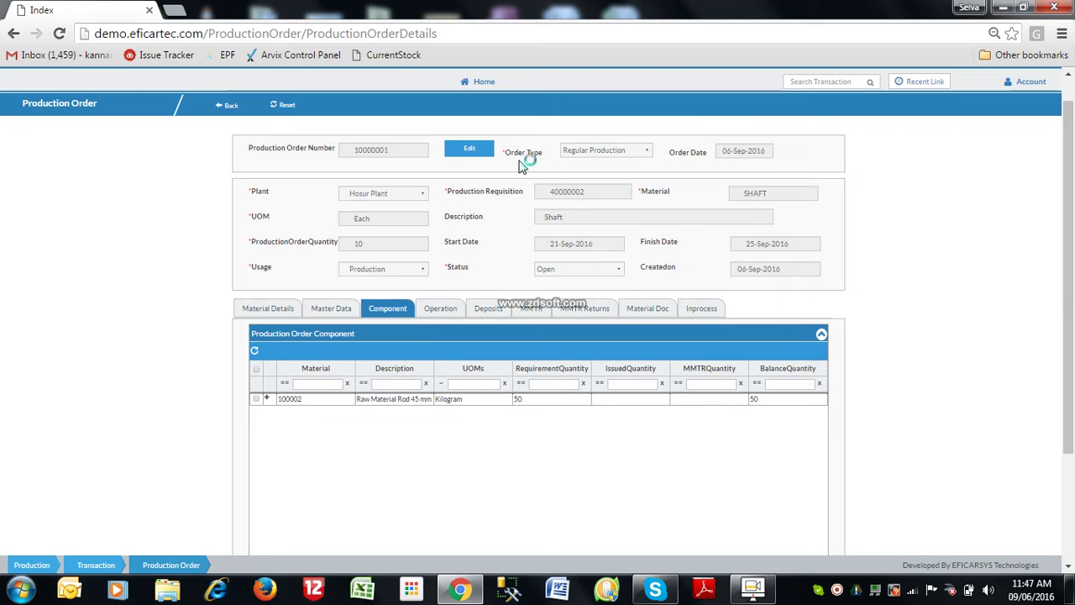
- Edit the shaft order to allocate 50 kilograms of Raw Material Rod 45 mm from Raw Material - SLoc and create its MMTR
click(477, 151)
click(265, 400)
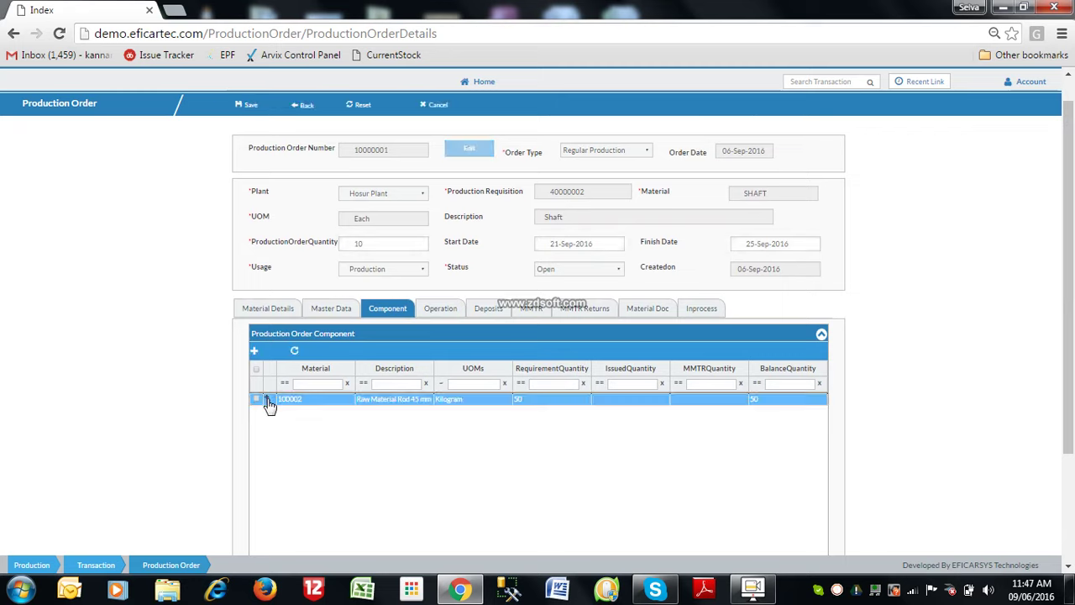
click(267, 400)
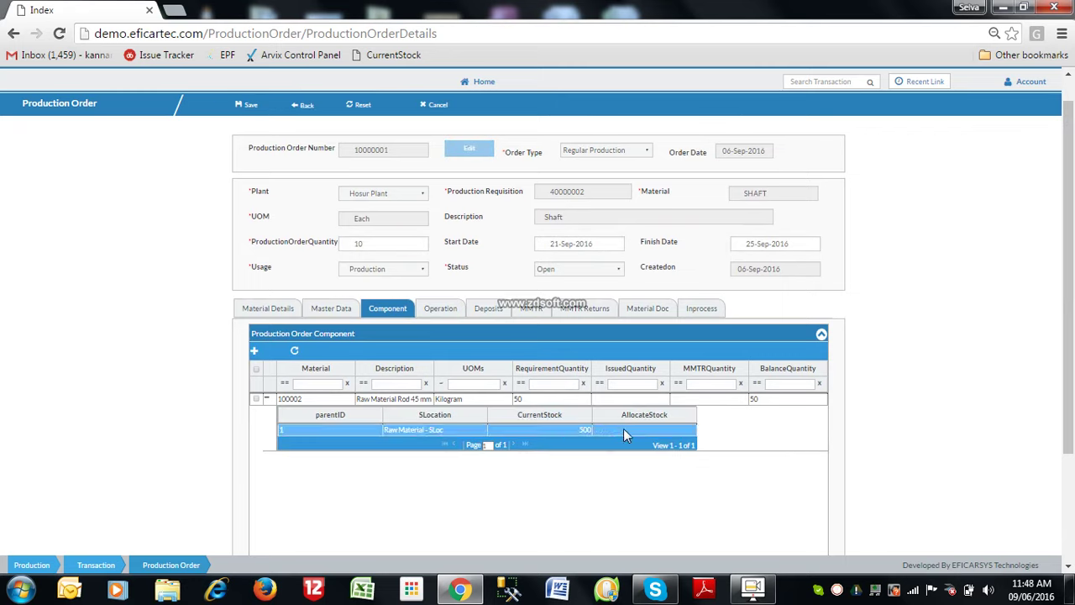
click(626, 429)
key(Return)
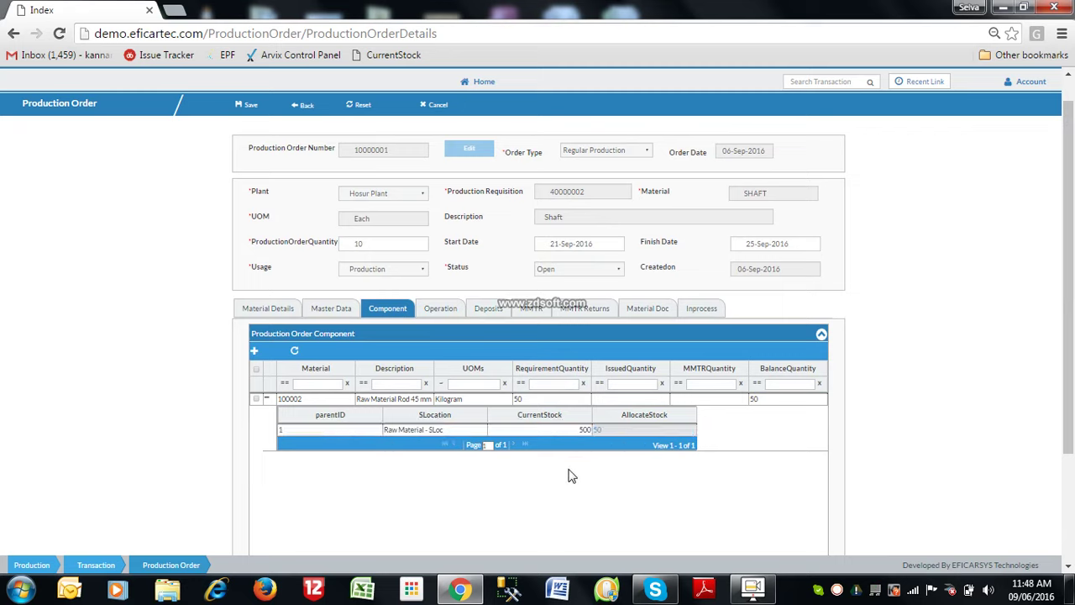
click(270, 354)
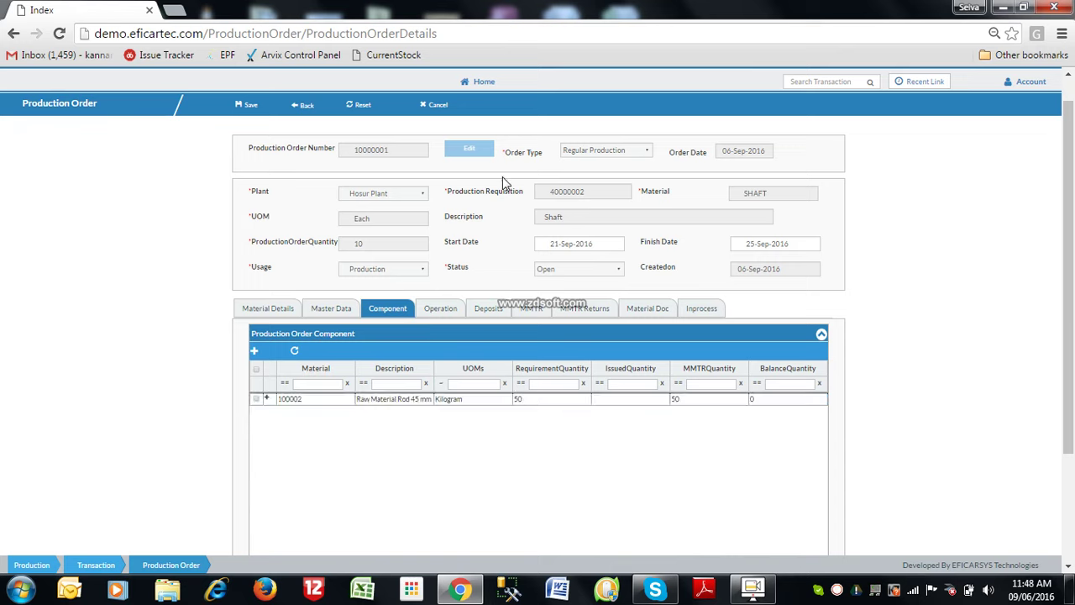
- Go to the Inventory Document Details transaction and start a new inventory document
click(822, 81)
text(inver)
click(821, 102)
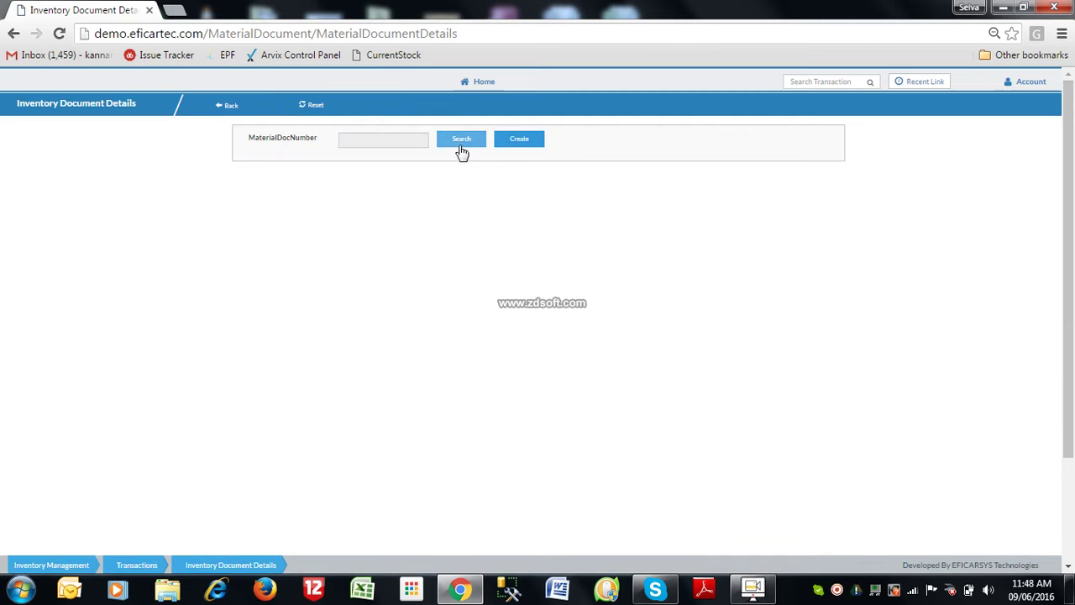
click(469, 143)
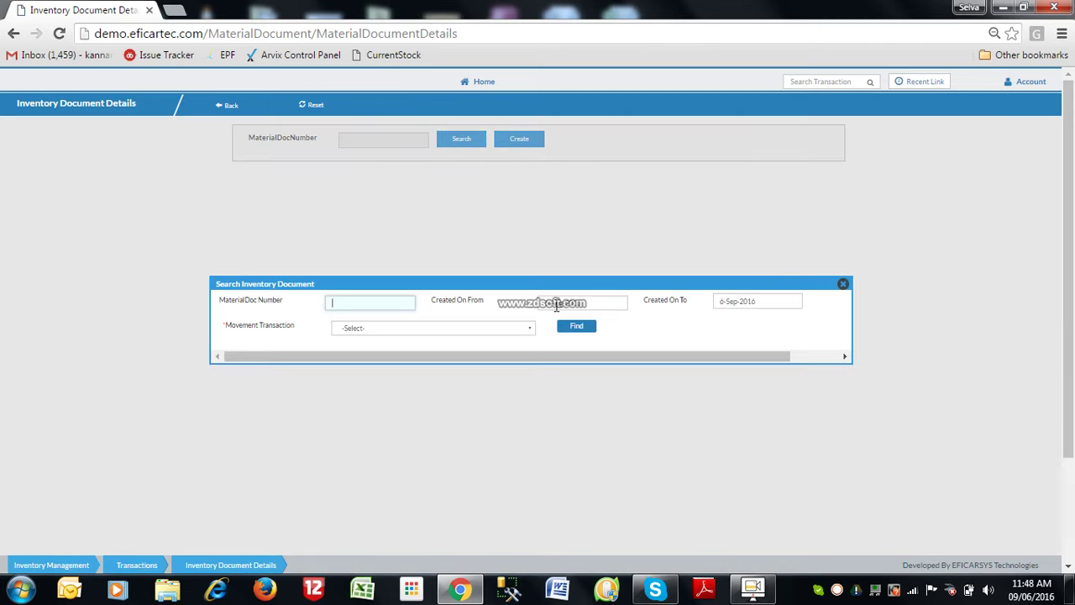
click(844, 286)
click(522, 141)
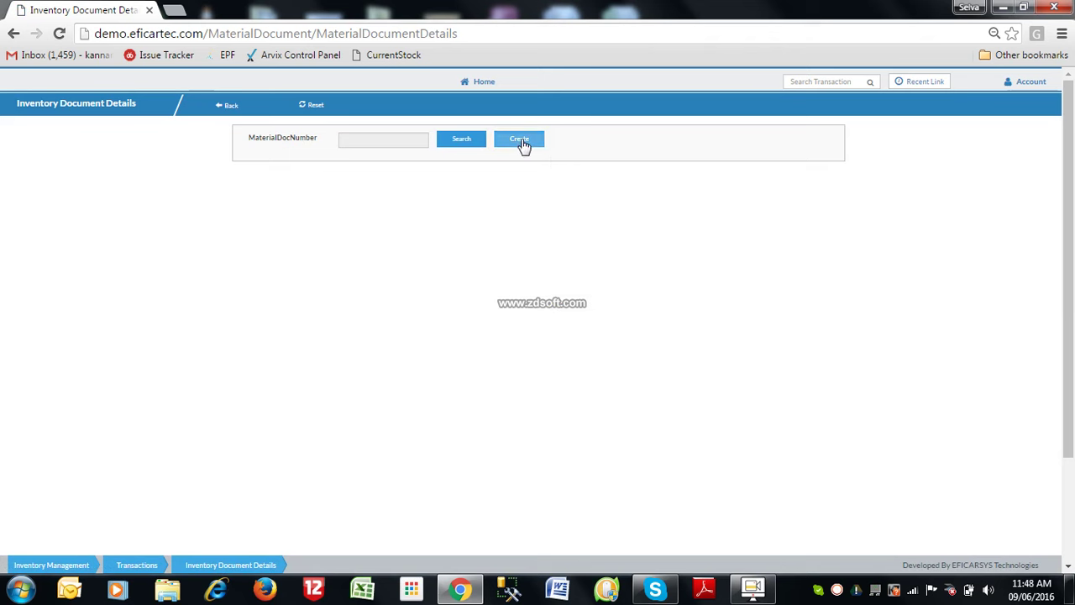
- Set the movement to Goods Issue with transaction Goods Issue to Production Order, and select the MMTR for Raw Material Rod 45 mm
click(428, 172)
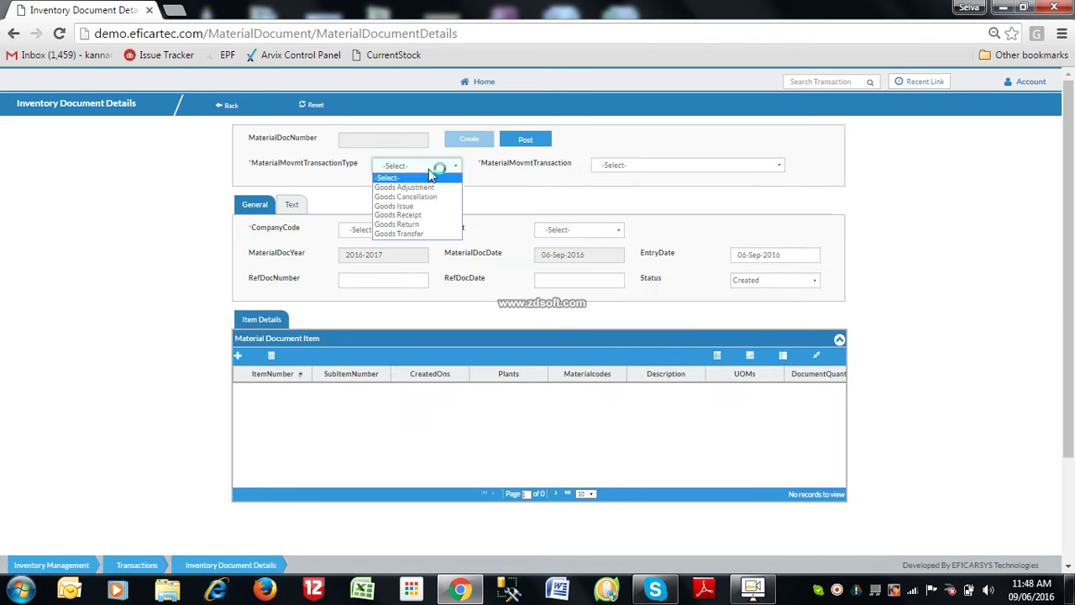
click(425, 210)
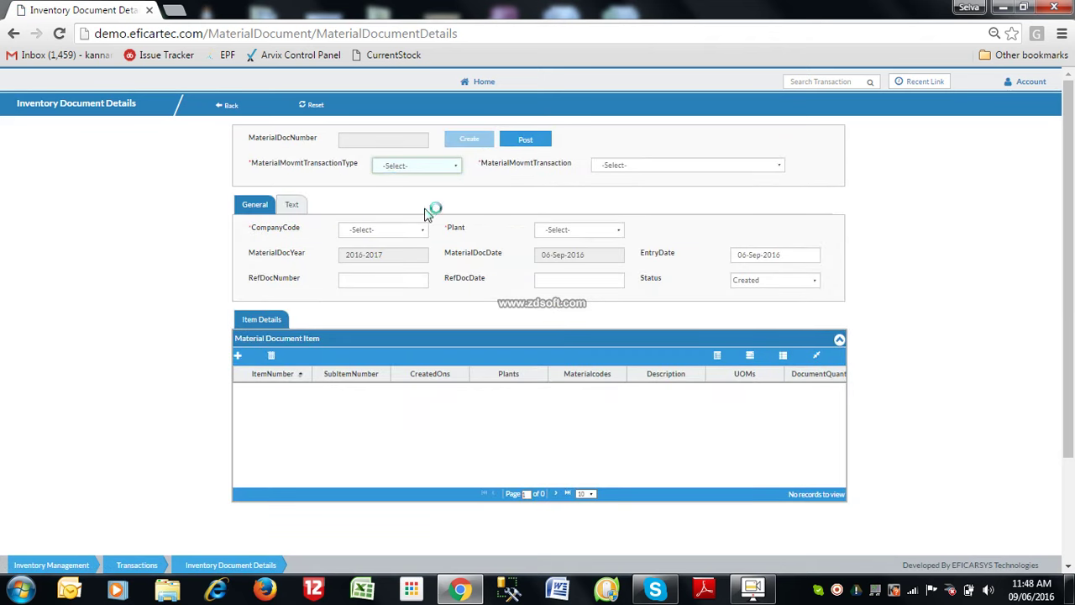
click(664, 168)
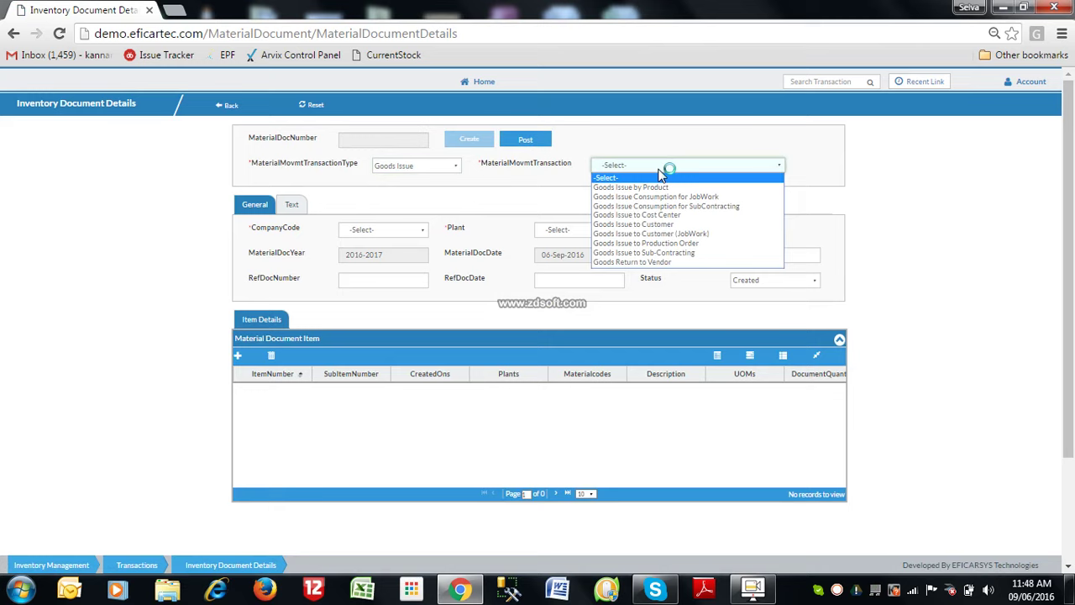
click(688, 243)
click(425, 191)
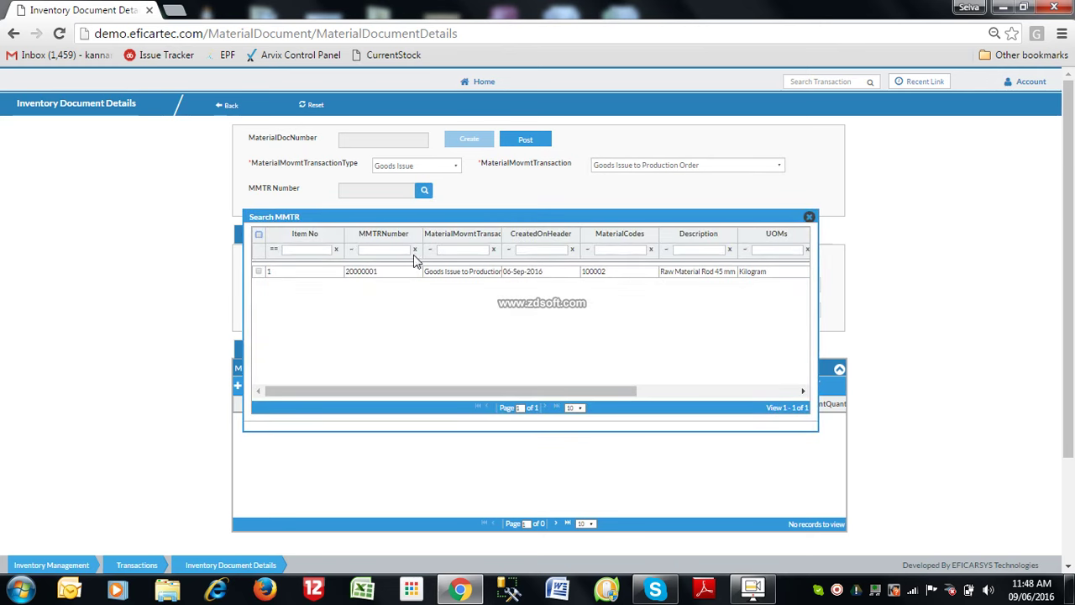
click(410, 281)
double_click(410, 281)
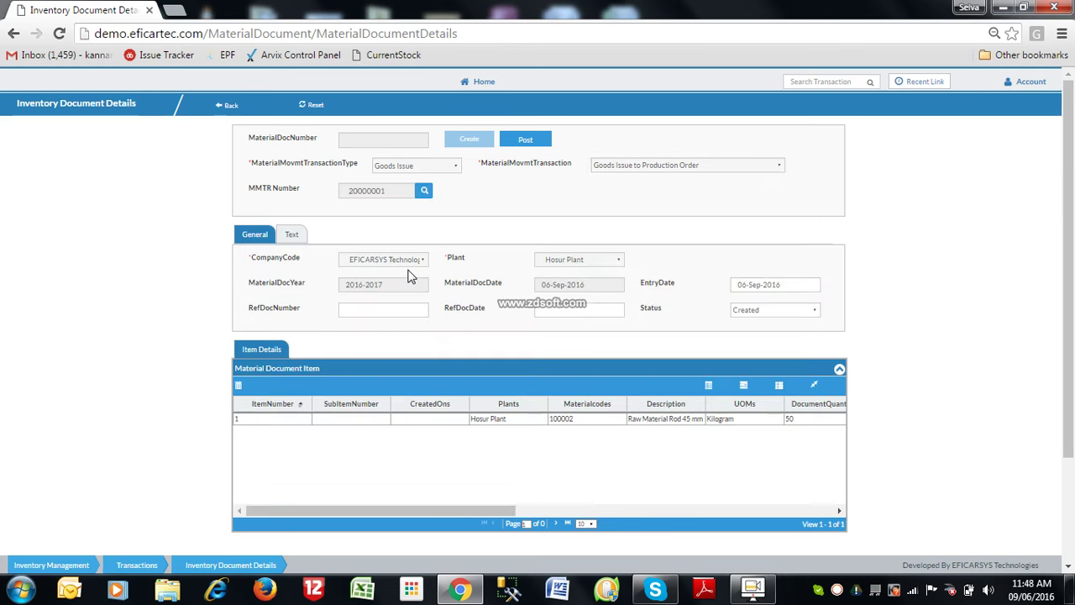
- Edit the Raw Material Rod 45 mm item and set its entry quantity to 50
click(442, 424)
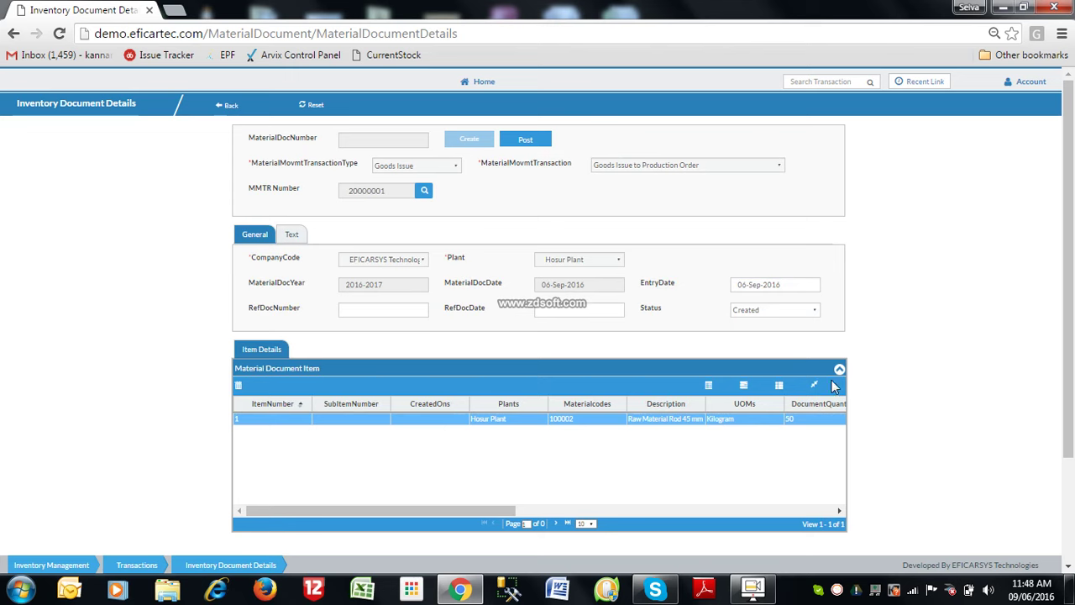
click(814, 385)
scroll(463, 448, down, 3)
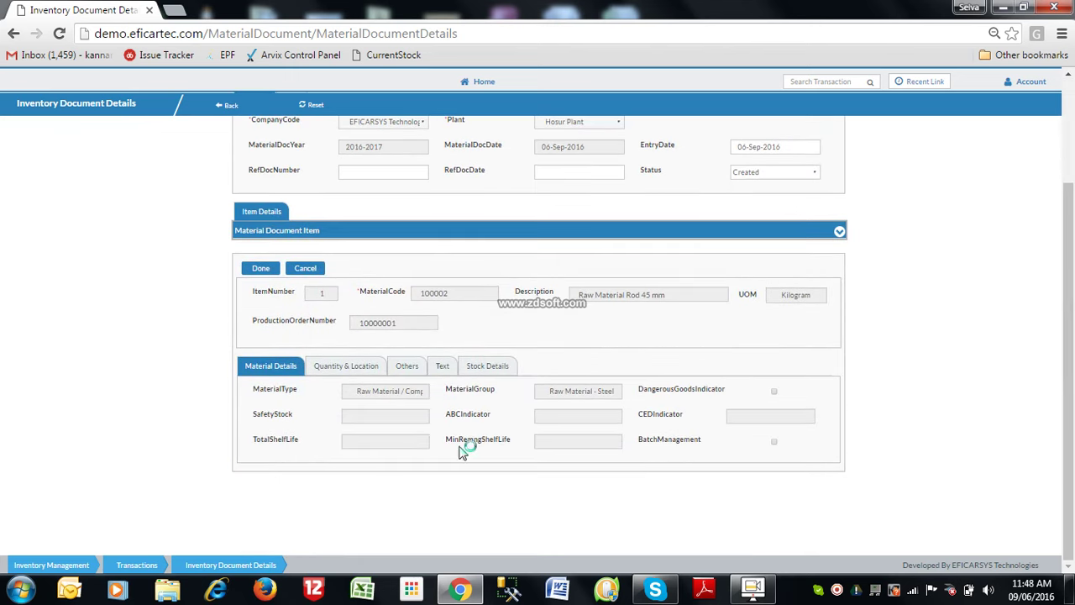
click(360, 370)
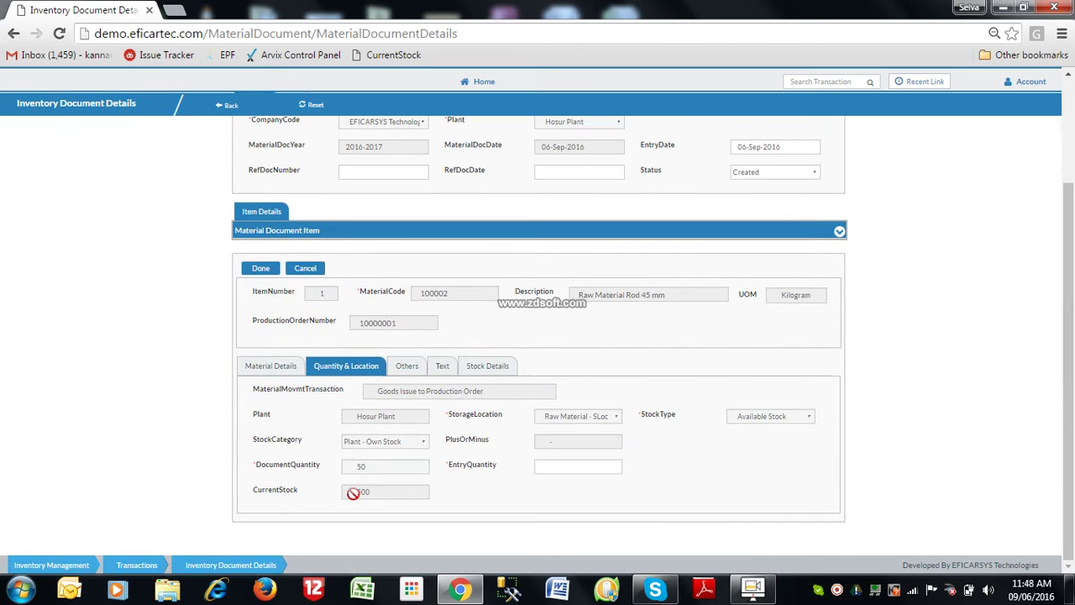
click(577, 466)
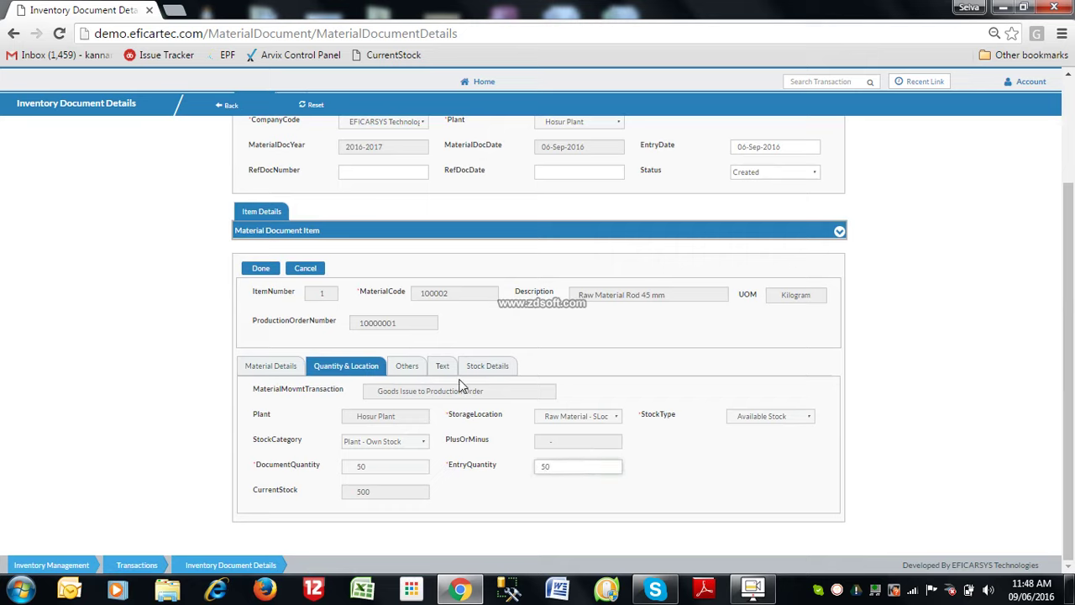
- Complete the Raw Material Rod 45 mm item and post the inventory document for the shaft order
click(261, 268)
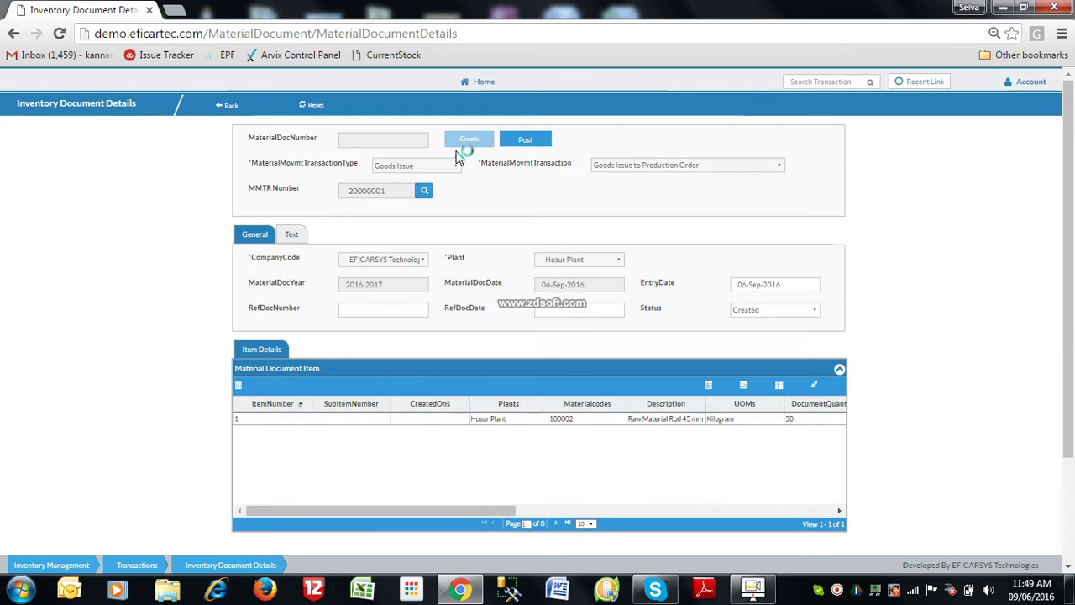
click(527, 140)
click(607, 125)
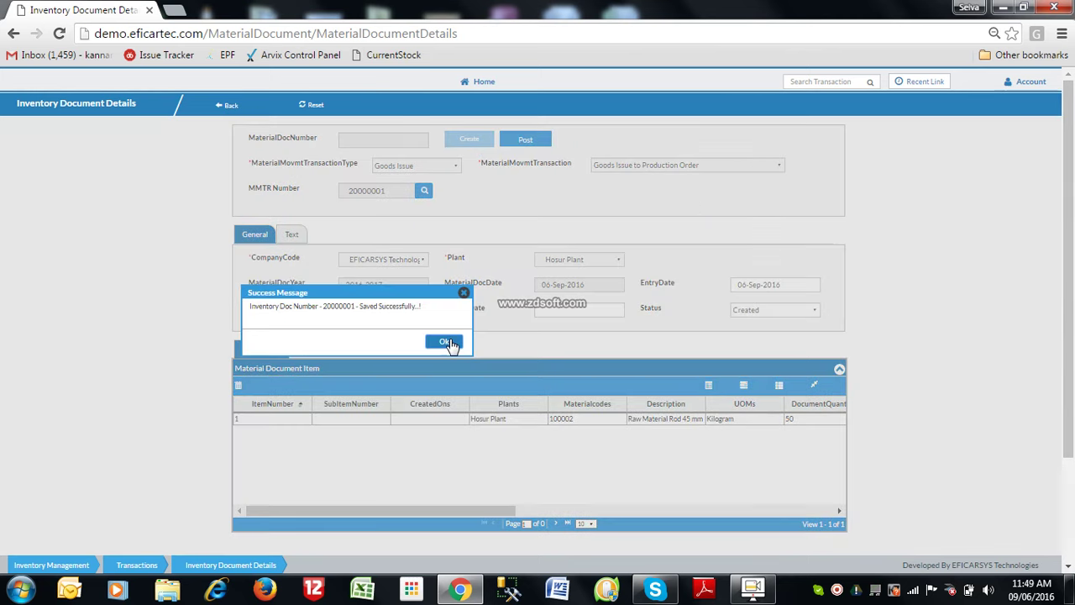
click(445, 342)
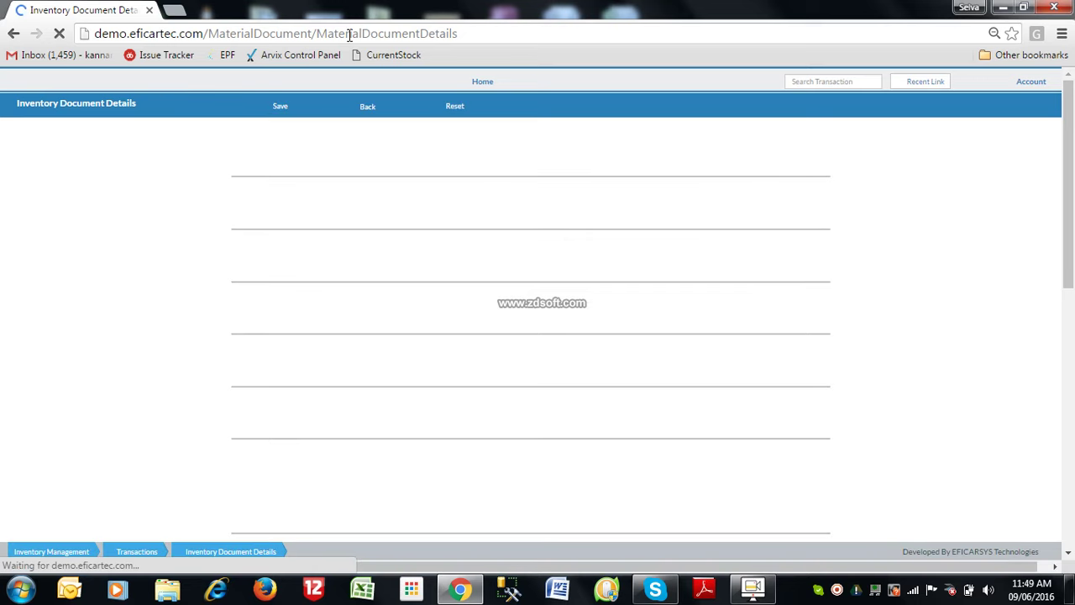
- Open the same Inventory Document Details address in a second browser tab
click(349, 34)
key(ctrl+c)
click(175, 10)
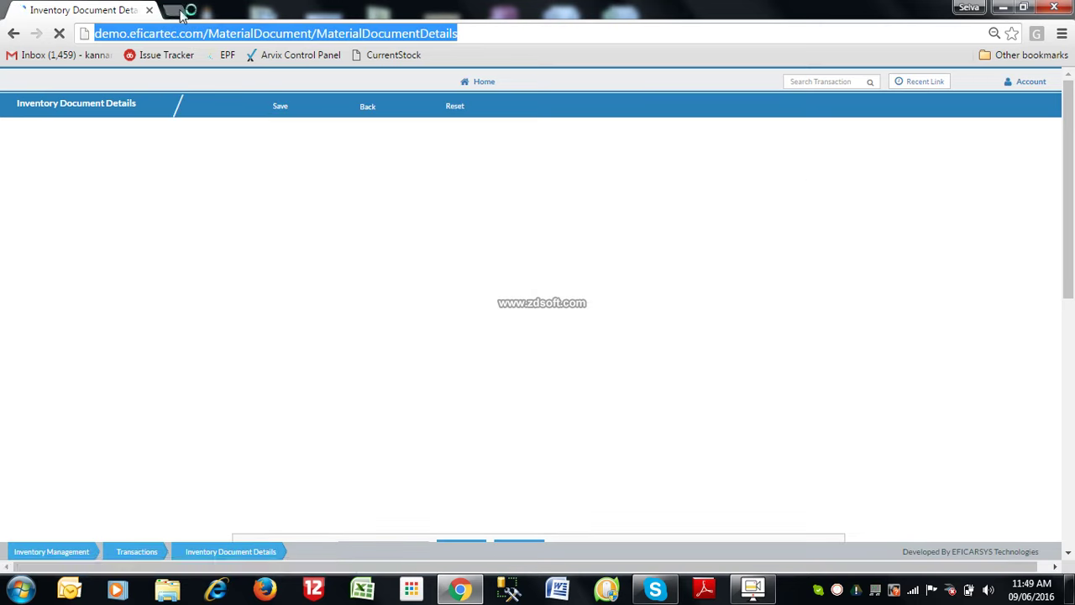
key(ctrl+v)
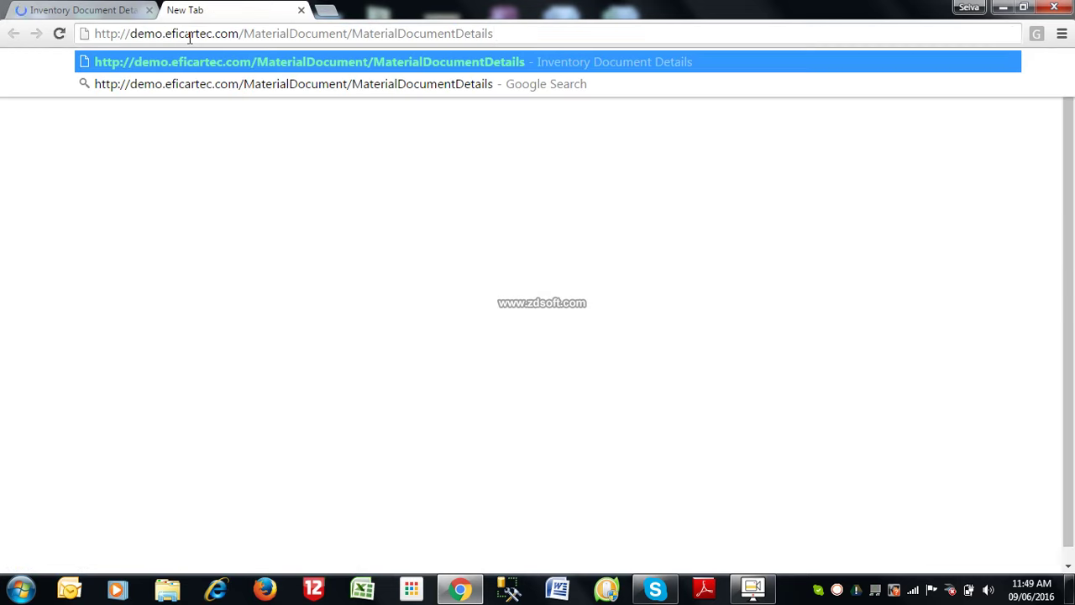
key(Return)
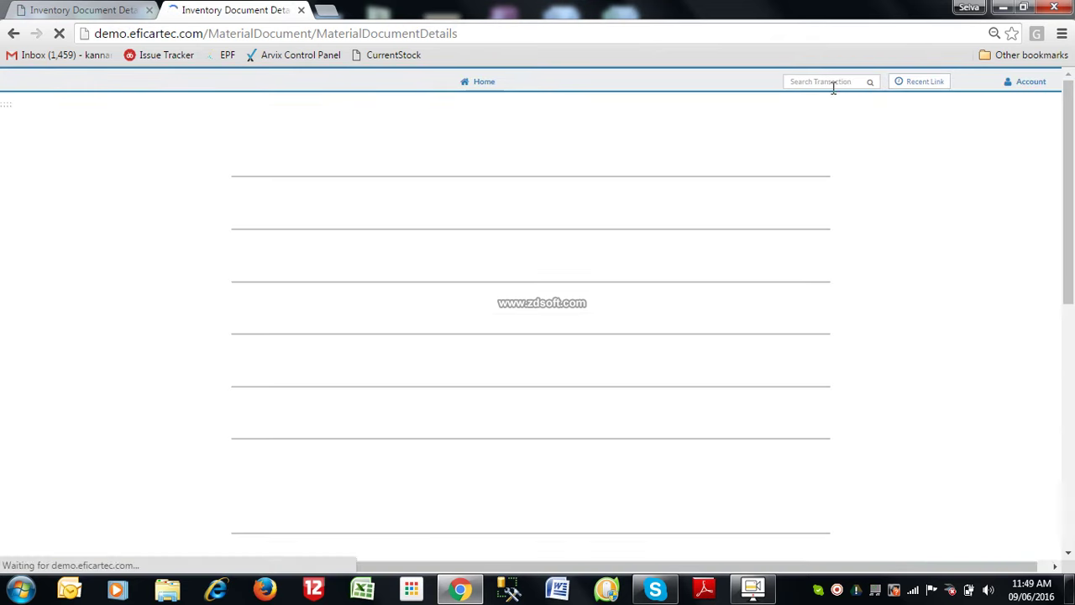
- Go to the Production Order transaction and open the existing piston order
click(827, 81)
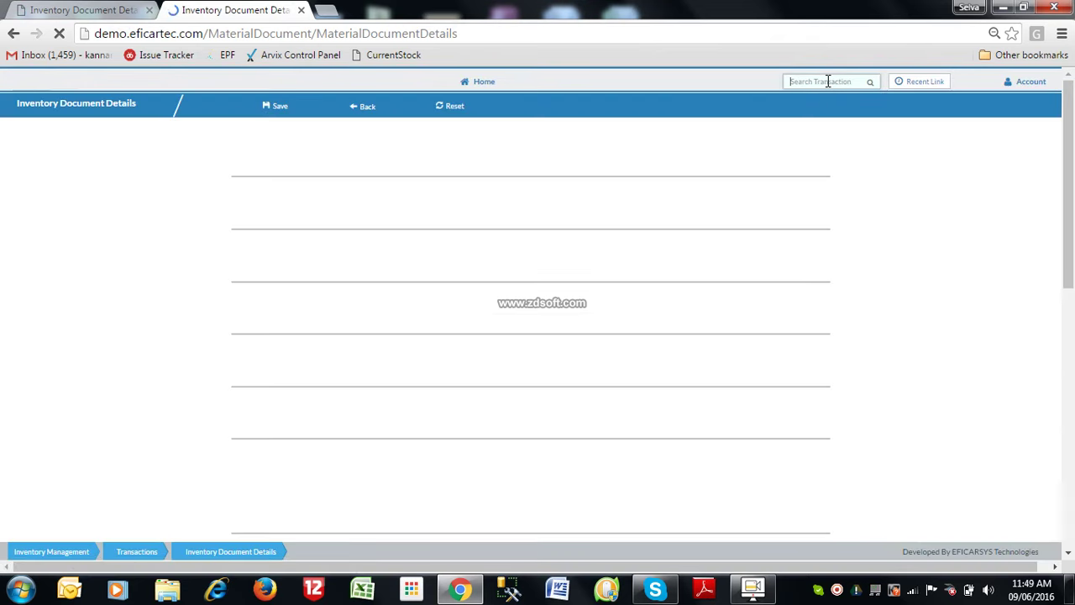
text(i)
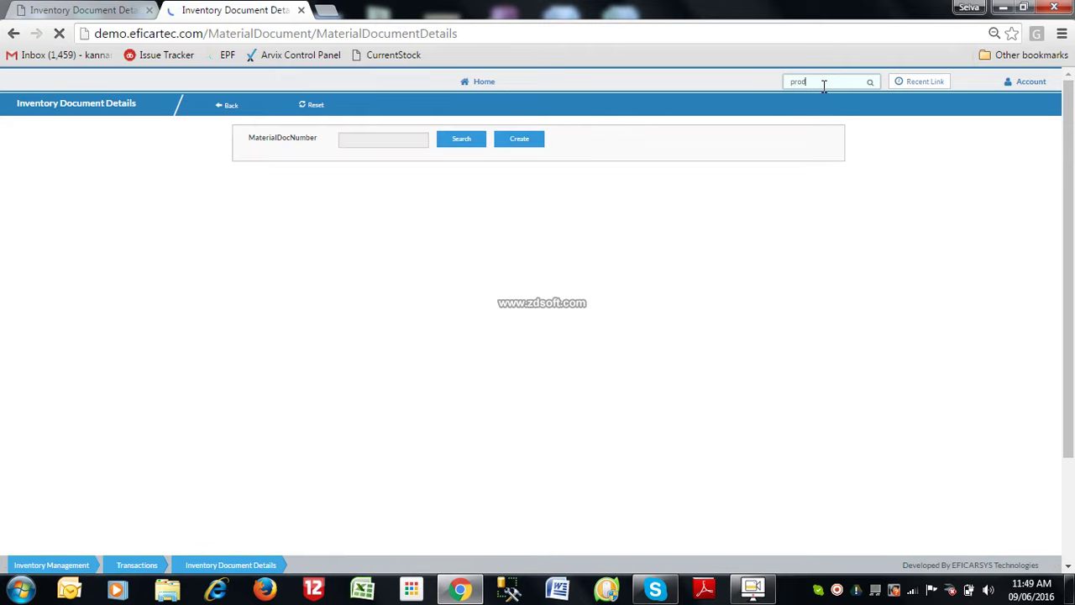
text(rodu)
click(827, 111)
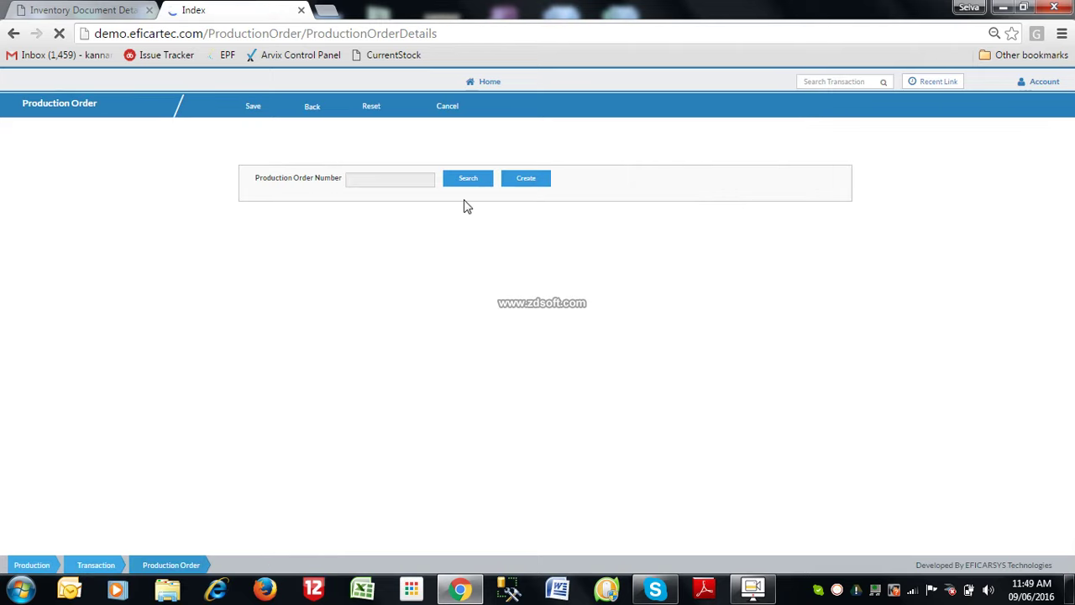
click(472, 185)
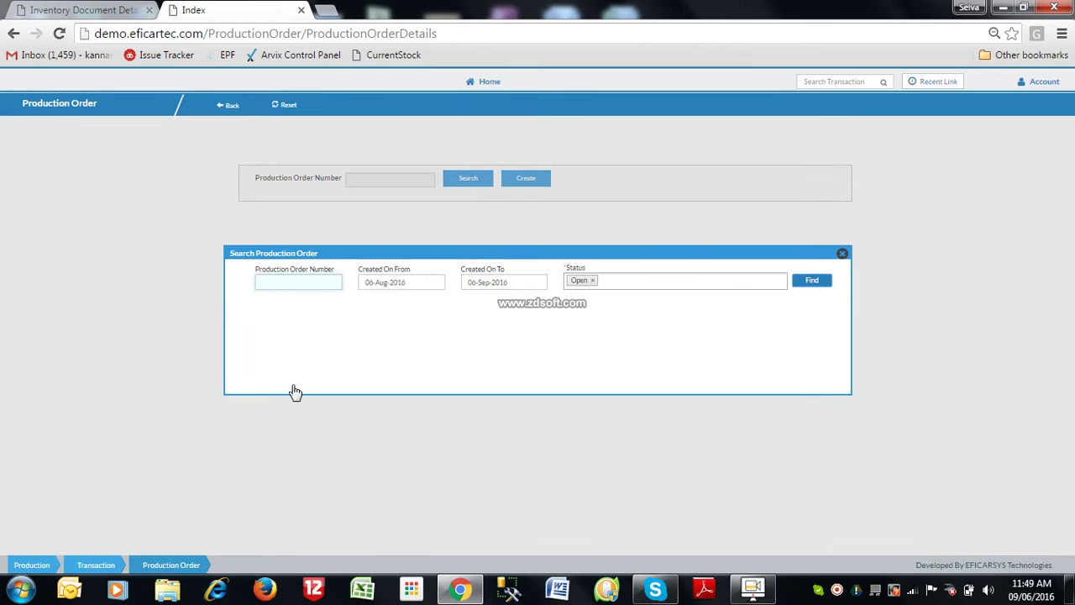
click(328, 345)
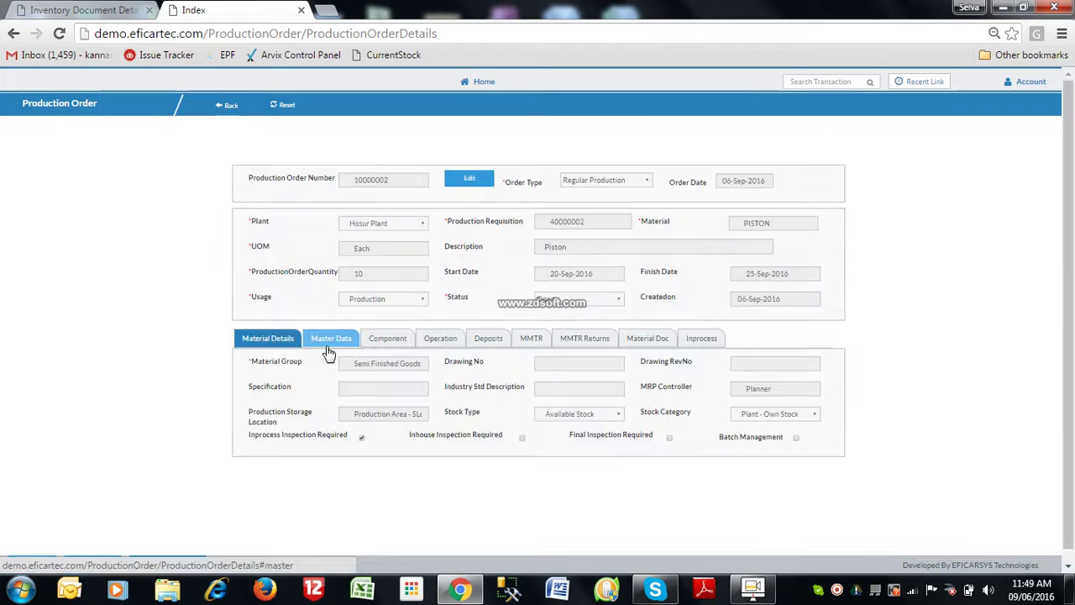
- Allocate 100 kilograms of Raw Material Rod 50 mm from Raw Material - SLoc in the piston order's components
click(329, 345)
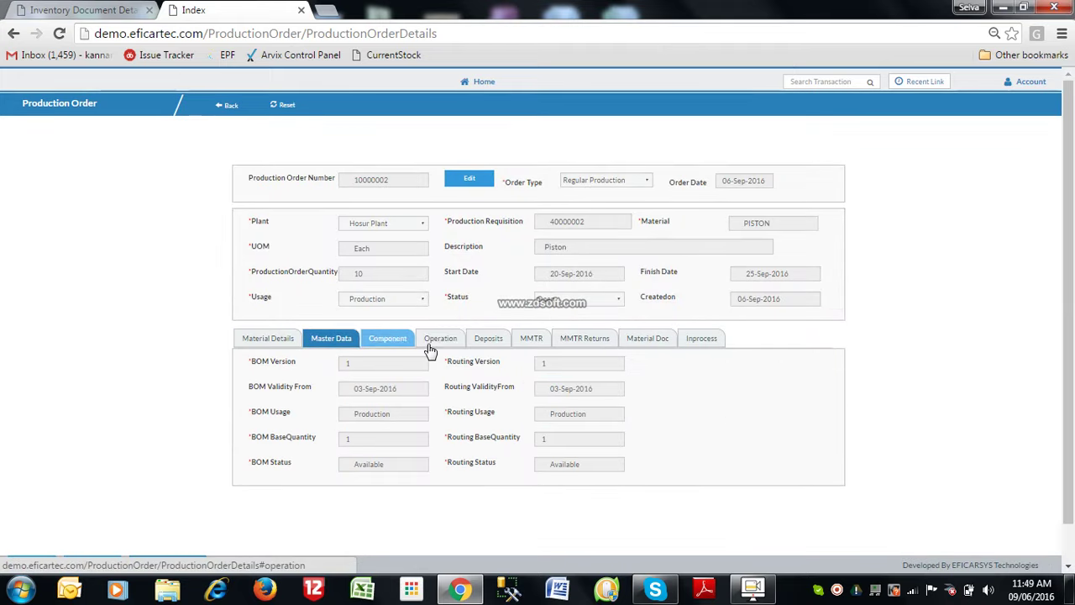
click(392, 344)
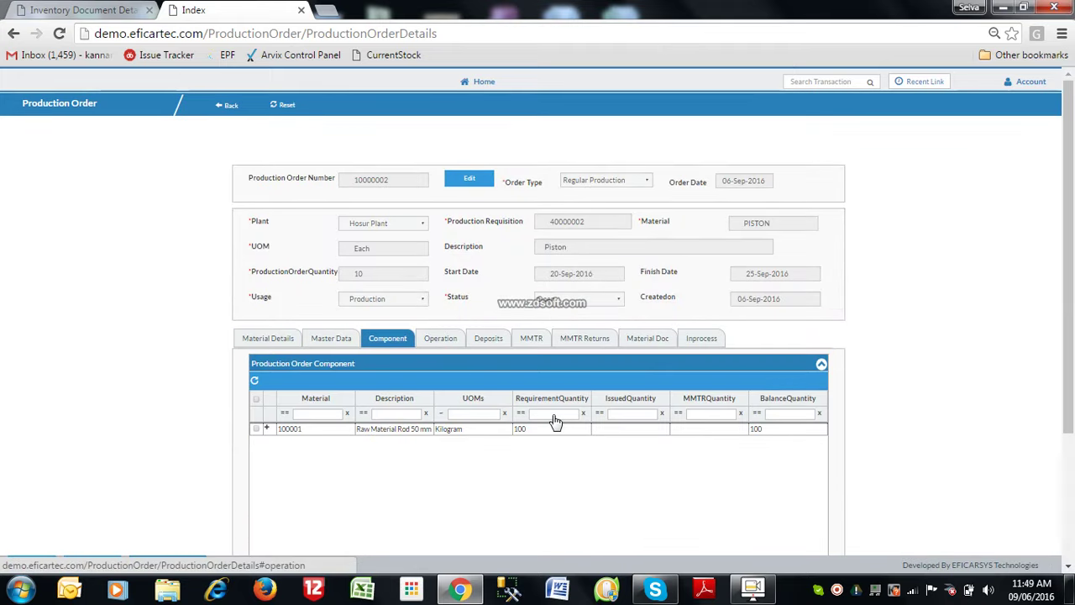
click(267, 429)
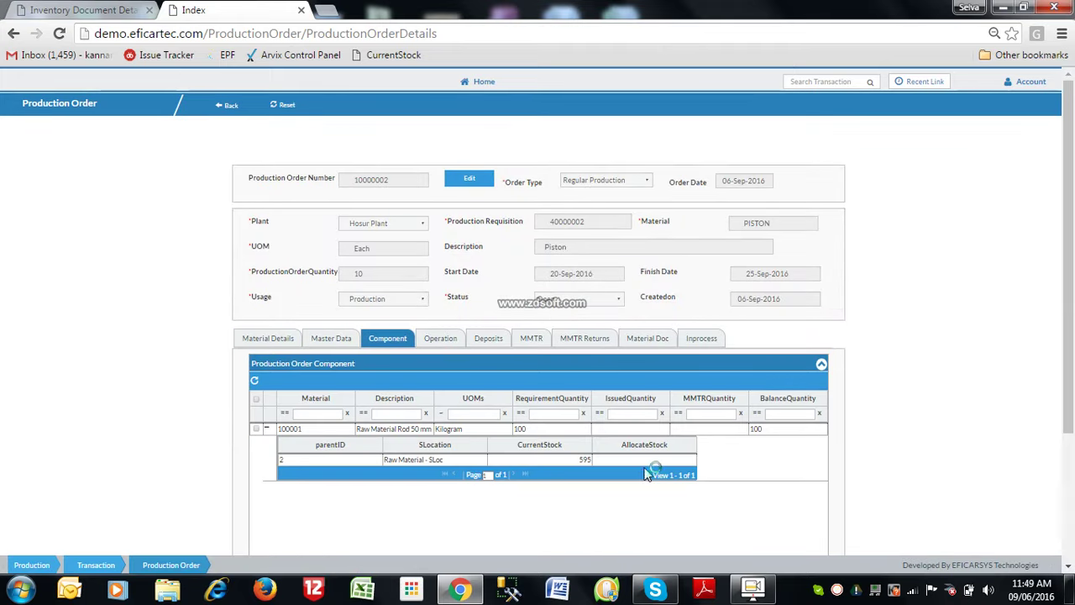
click(645, 461)
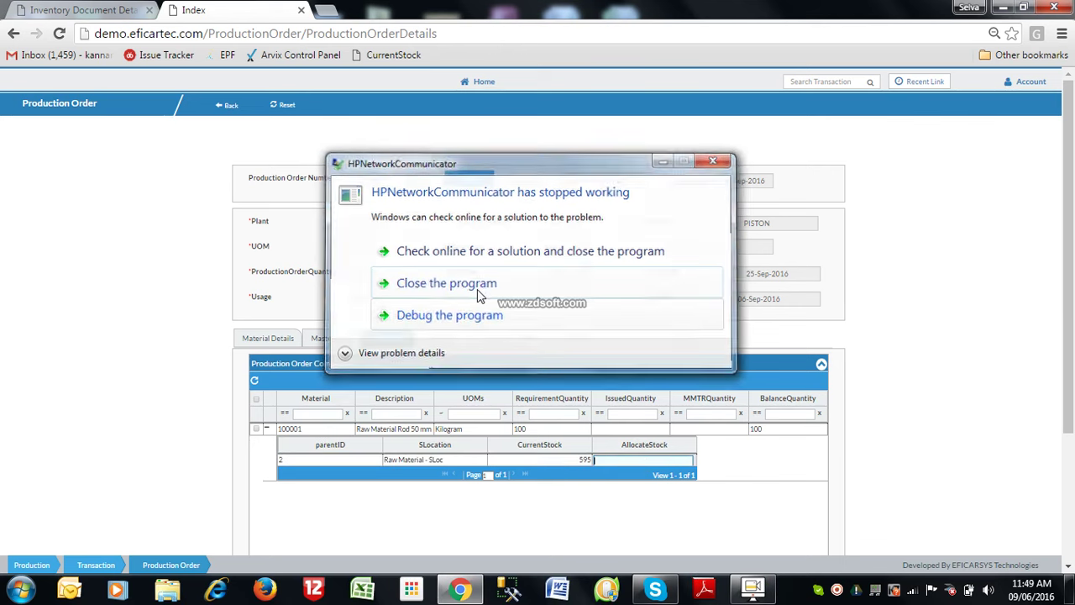
click(477, 286)
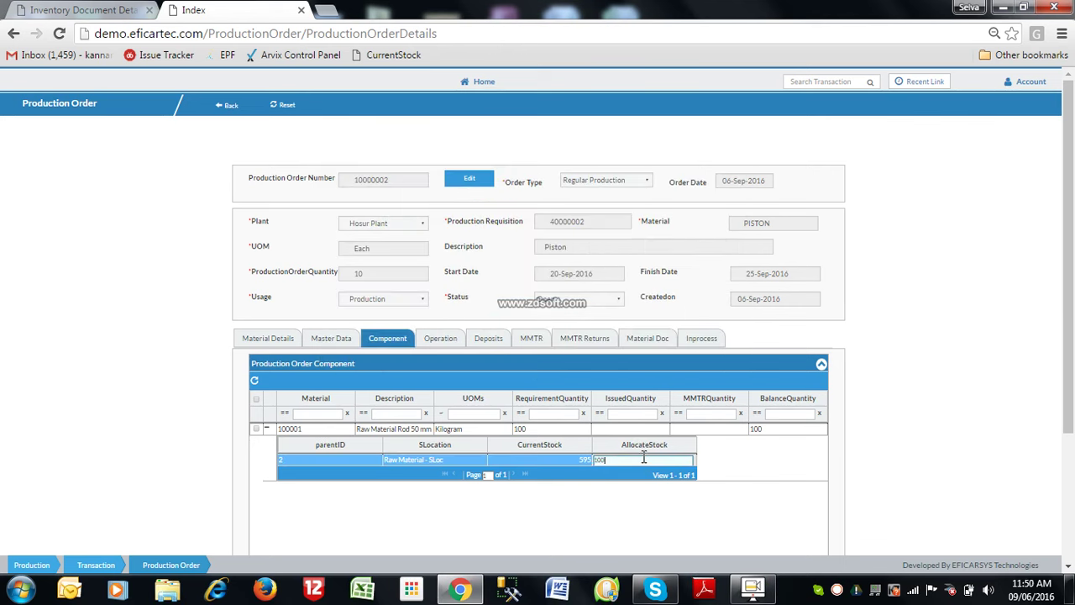
key(Return)
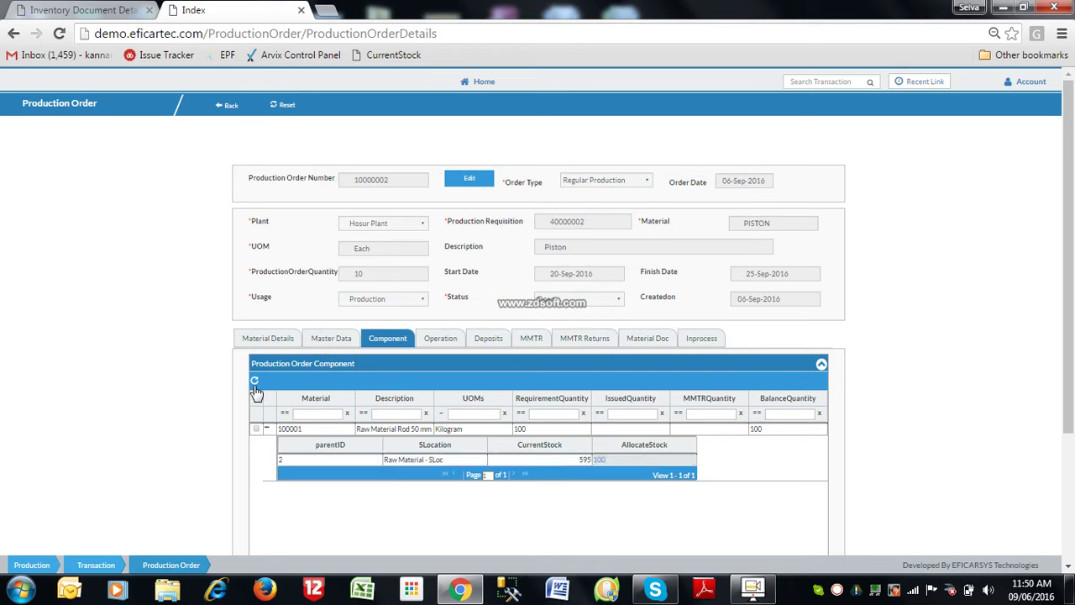
- Edit the piston order, reconfirm the allocated stock of 100 for Raw Material Rod 50 mm, and create its MMTR
click(468, 182)
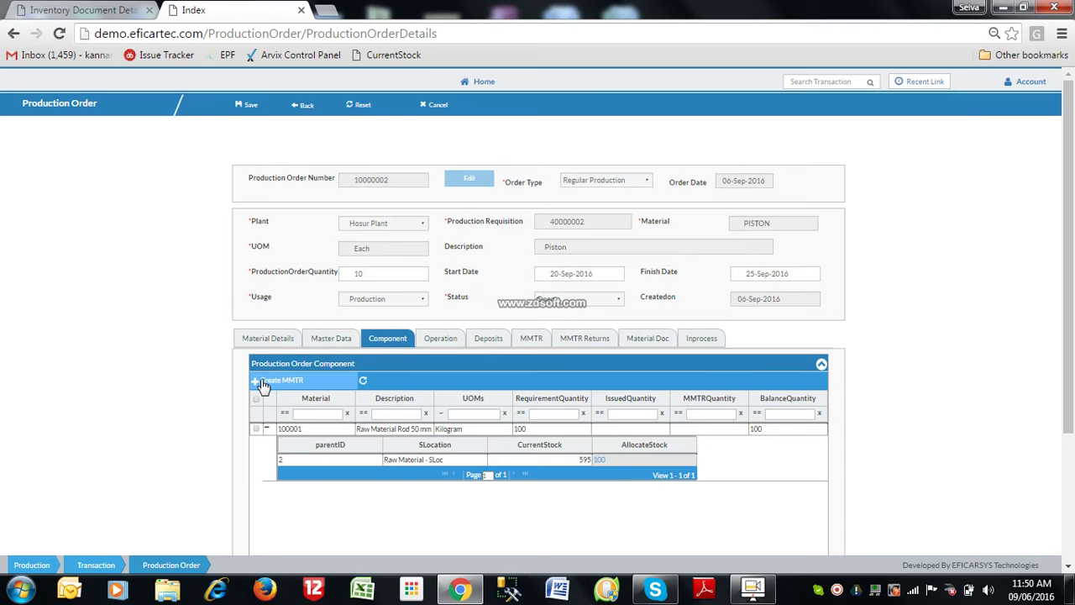
click(634, 460)
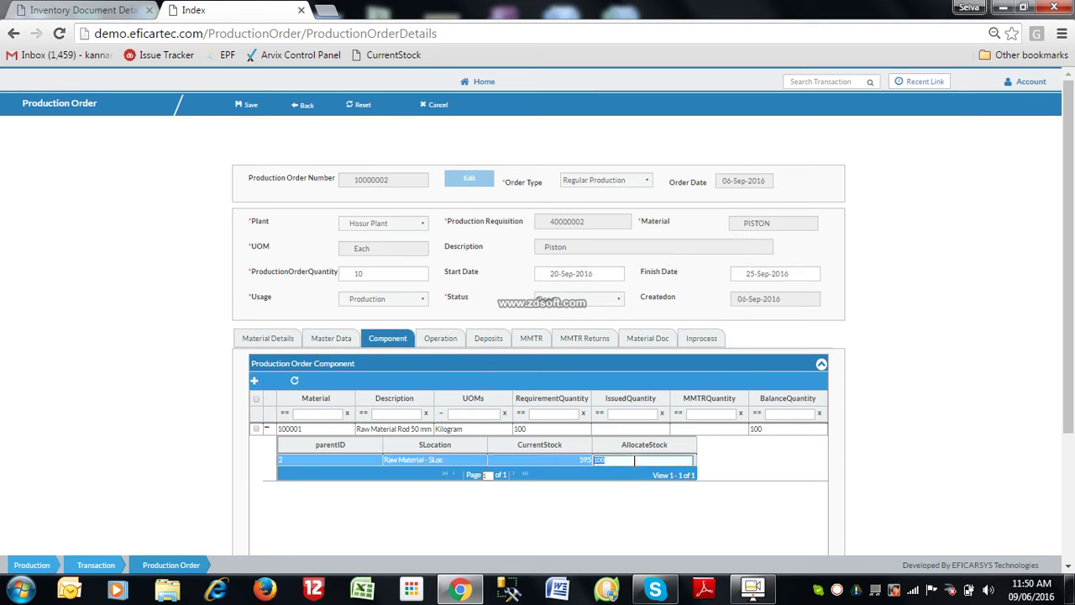
key(Return)
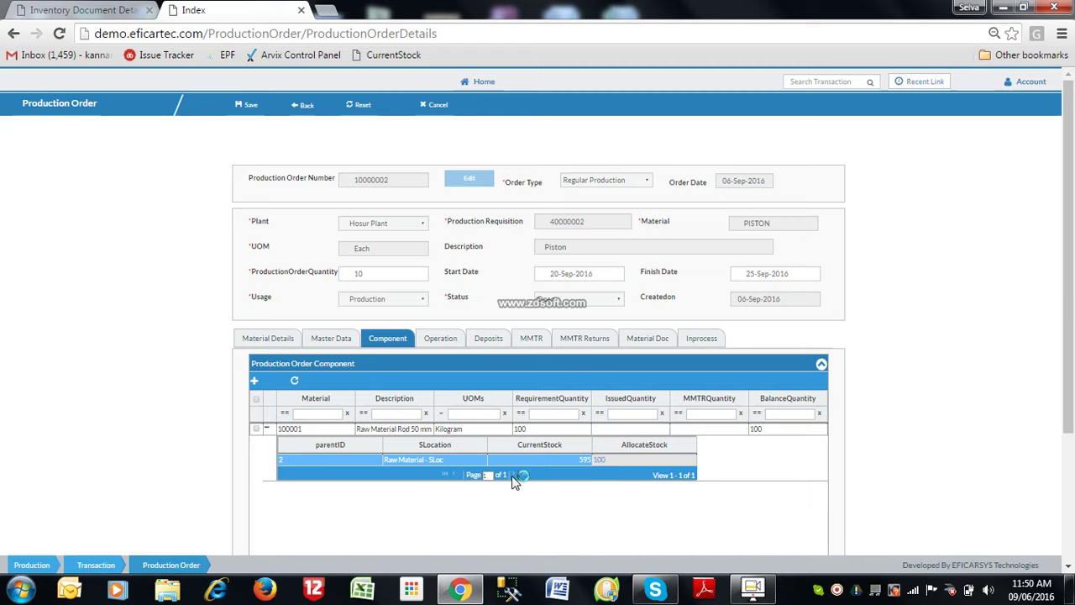
click(265, 382)
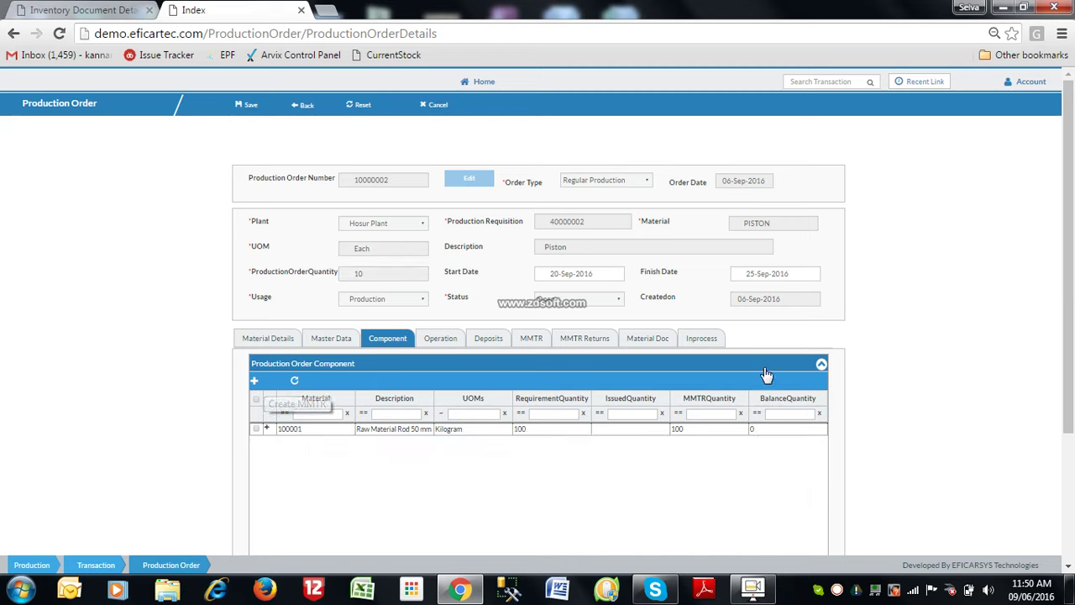
- Start a new Goods Issue inventory document with transaction Goods Issue to Production Order, and select the MMTR for Raw Material Rod 50 mm
click(111, 11)
click(512, 141)
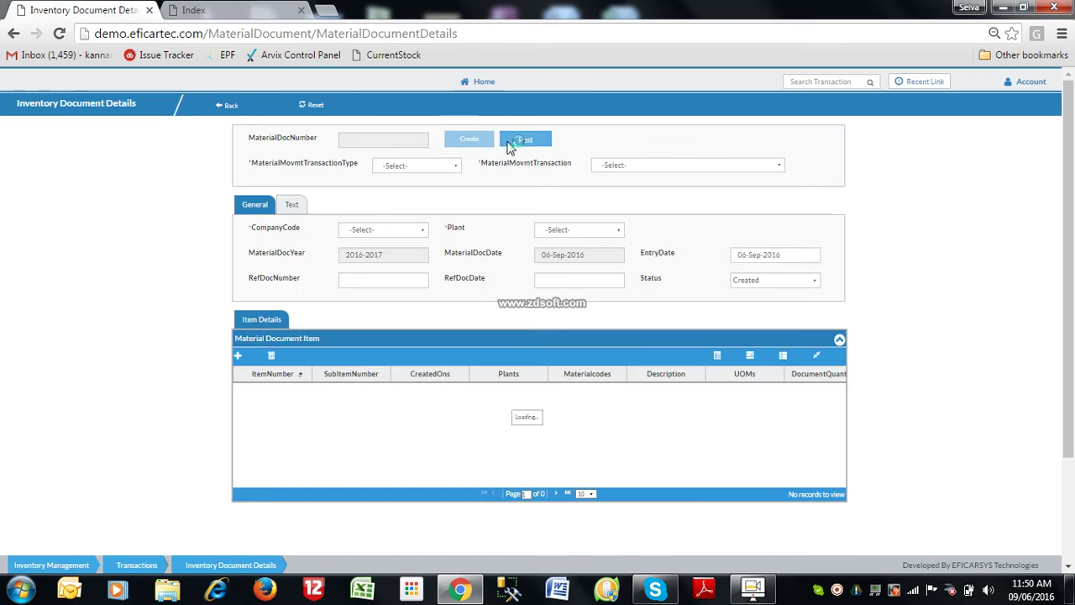
click(421, 170)
click(405, 205)
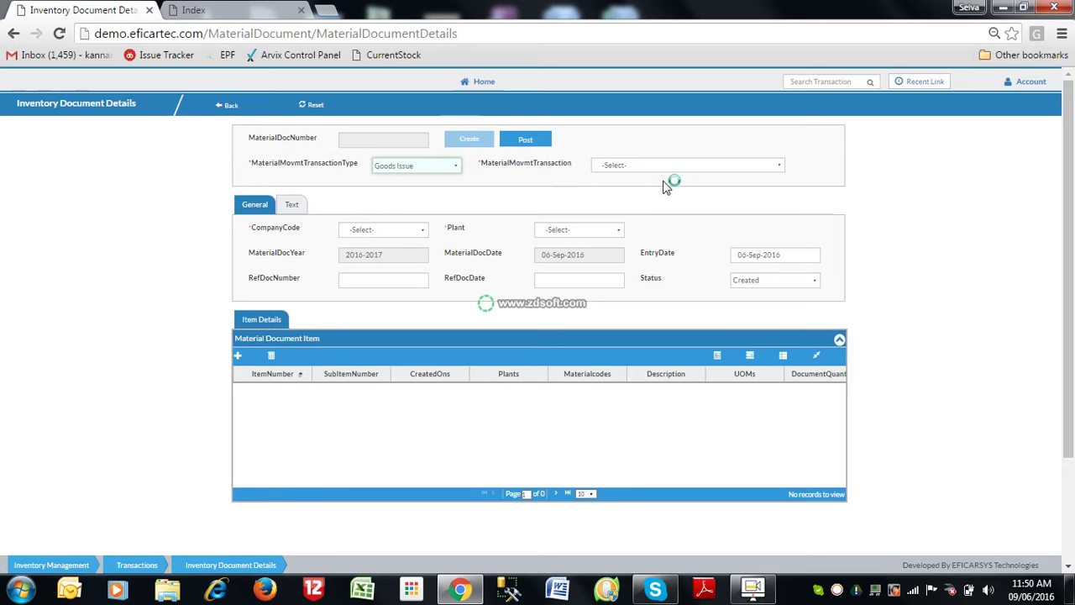
click(668, 165)
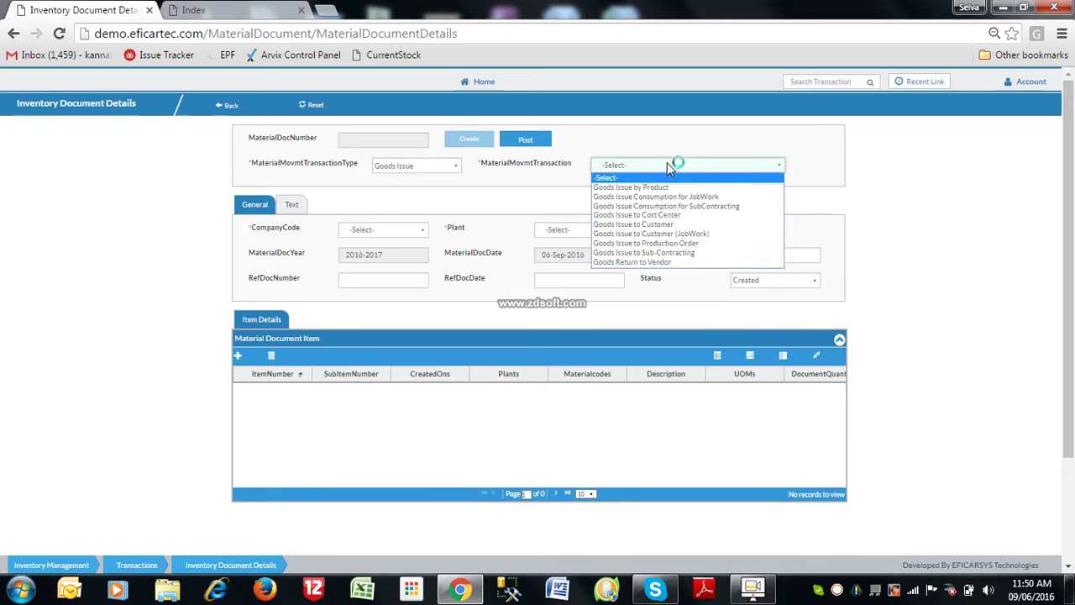
click(672, 243)
click(428, 191)
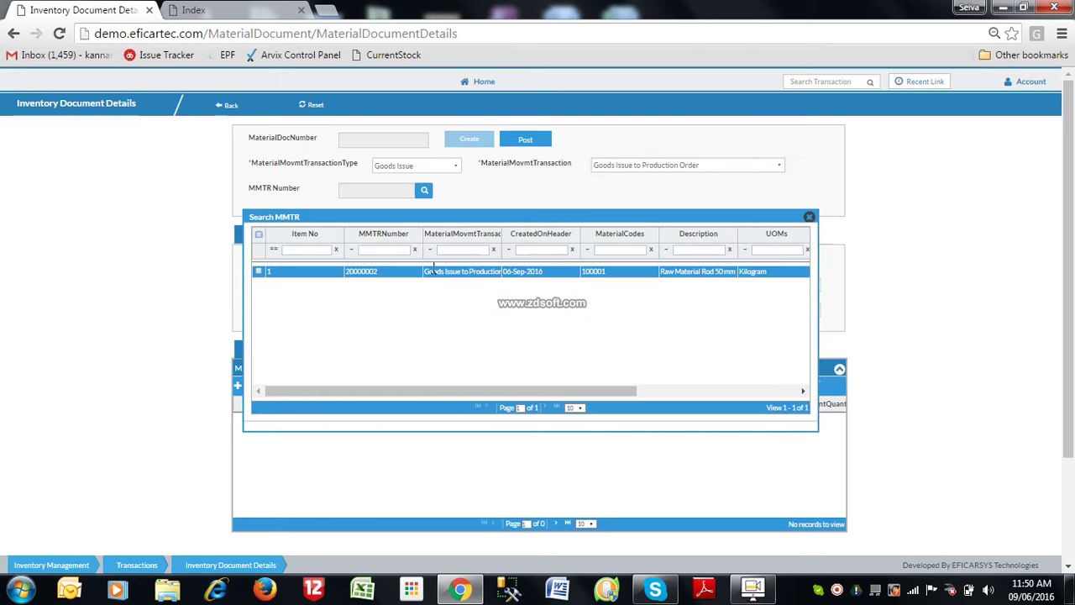
double_click(433, 270)
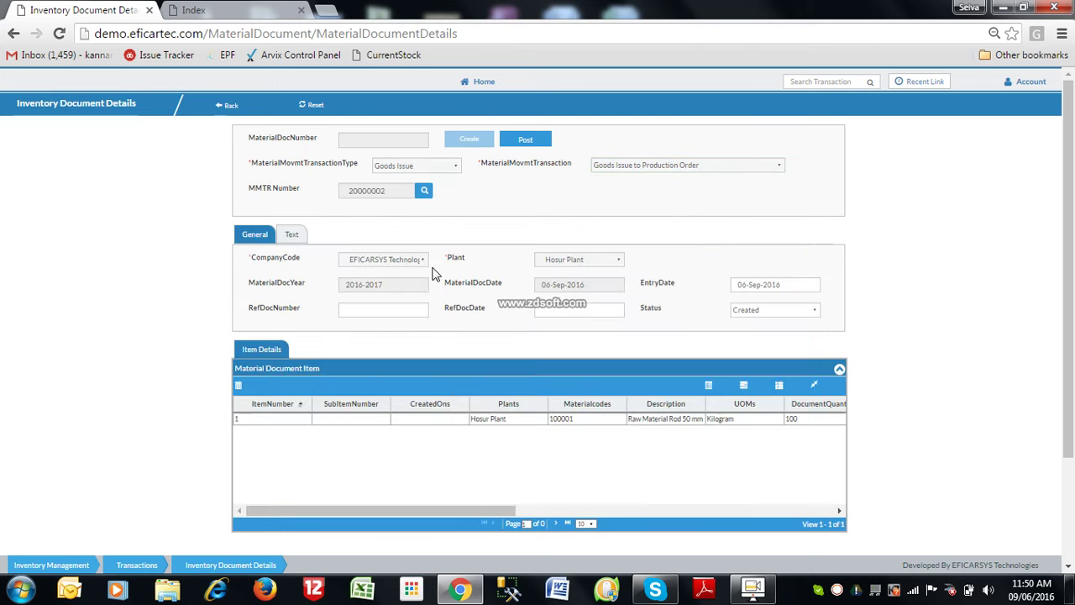
- Edit the Raw Material Rod 50 mm item, set its entry quantity to 100, and complete the item
click(392, 418)
scroll(392, 419, down, 3)
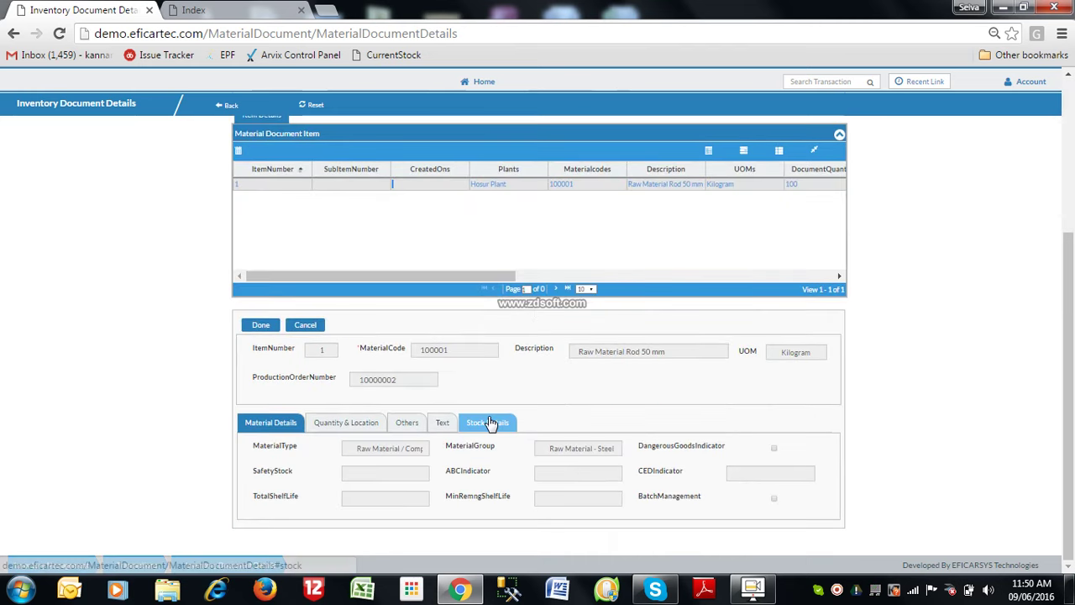
click(364, 427)
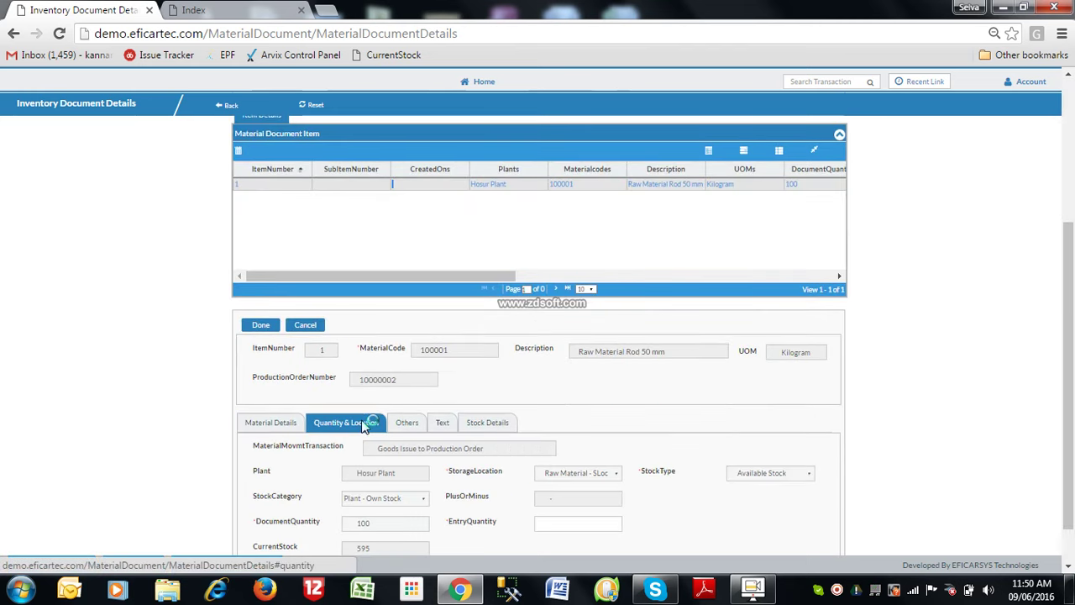
click(560, 527)
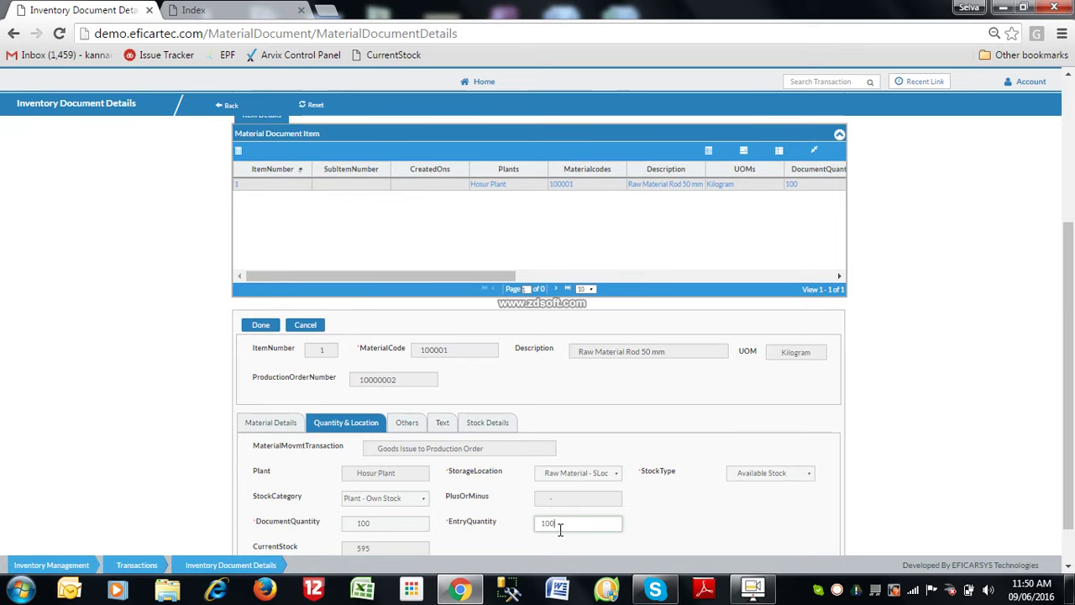
click(263, 325)
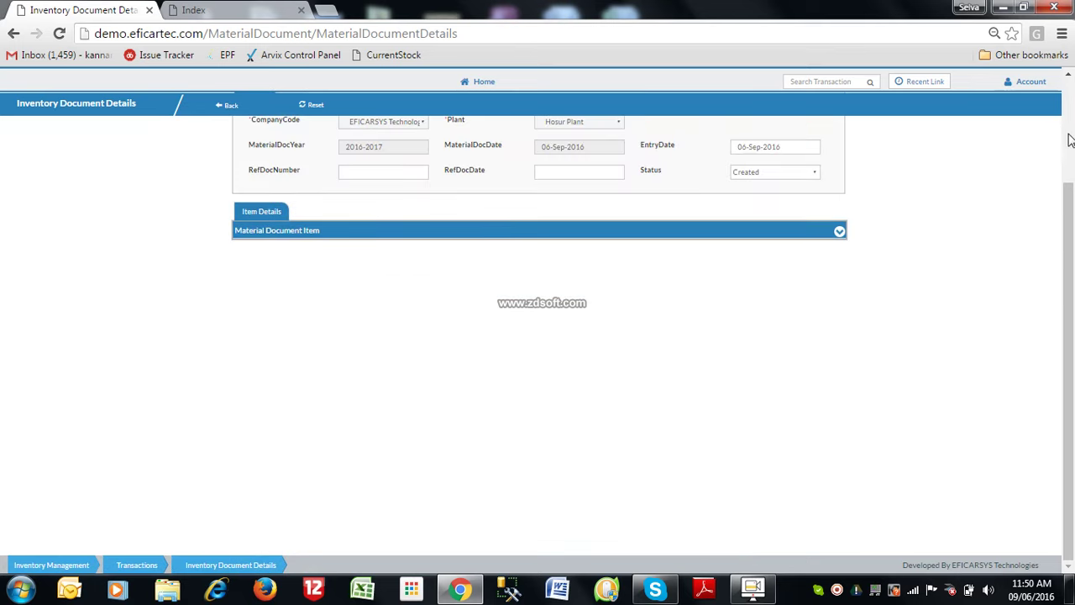
- Try to post the goods issue document for the piston order
scroll(1069, 139, up, 2)
click(528, 142)
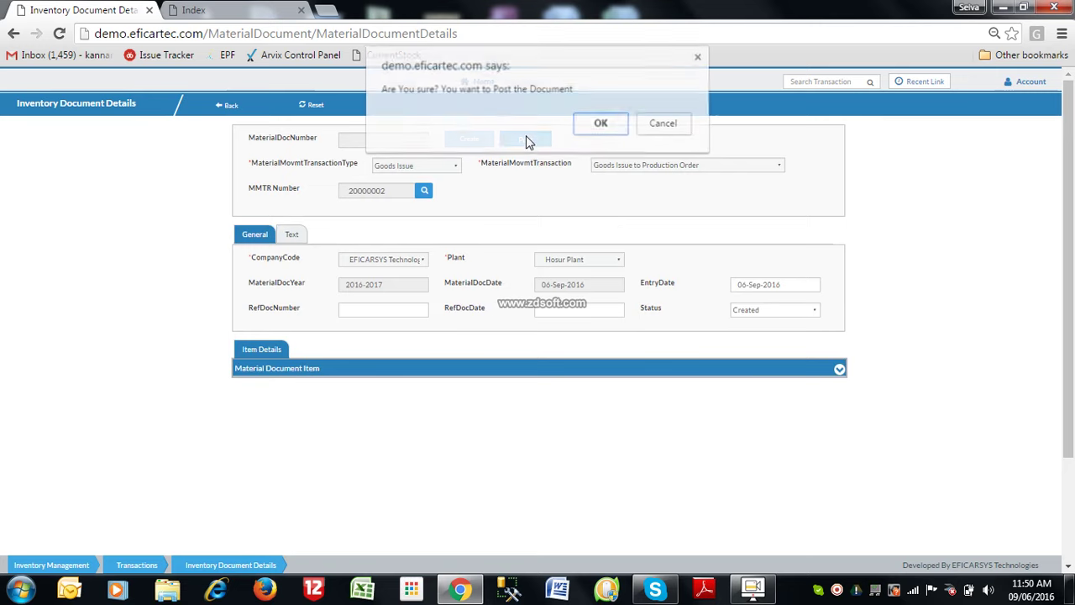
click(601, 124)
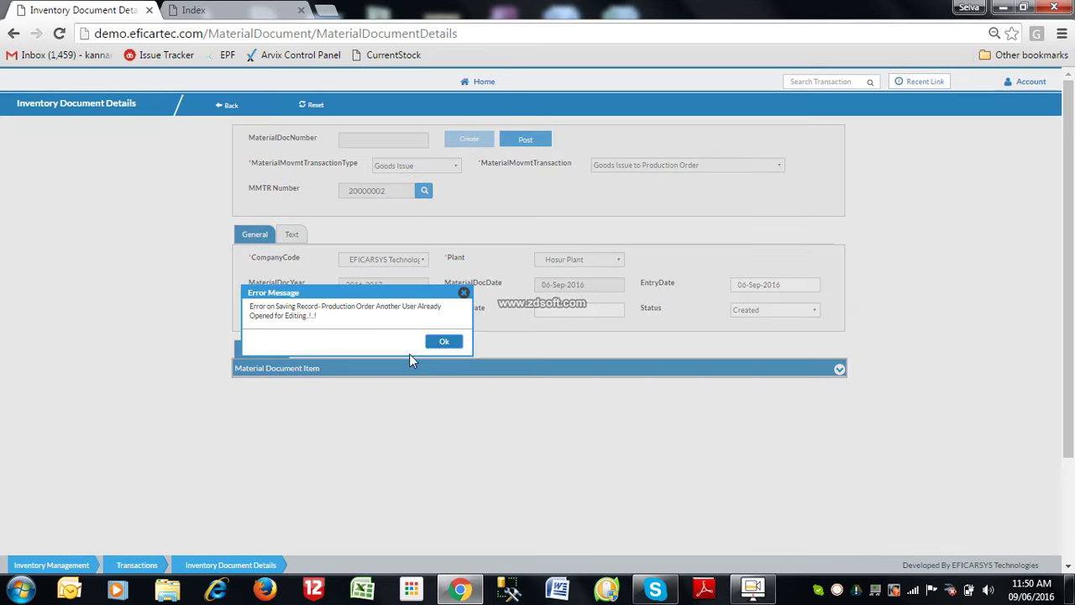
click(446, 344)
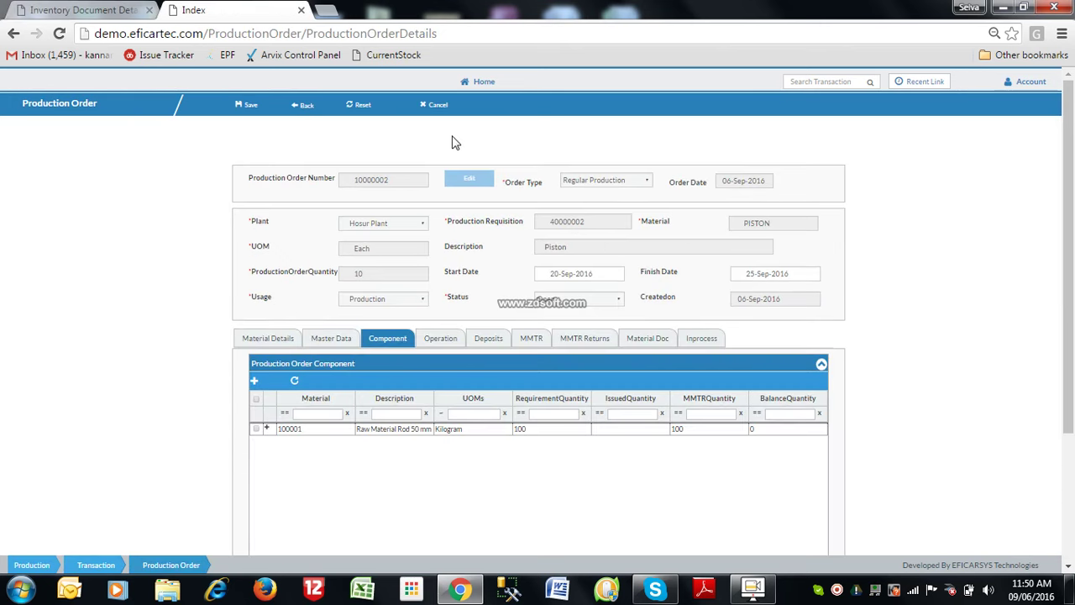
- Reset the piston production order to leave its editing session, and return to the pending inventory document
click(359, 105)
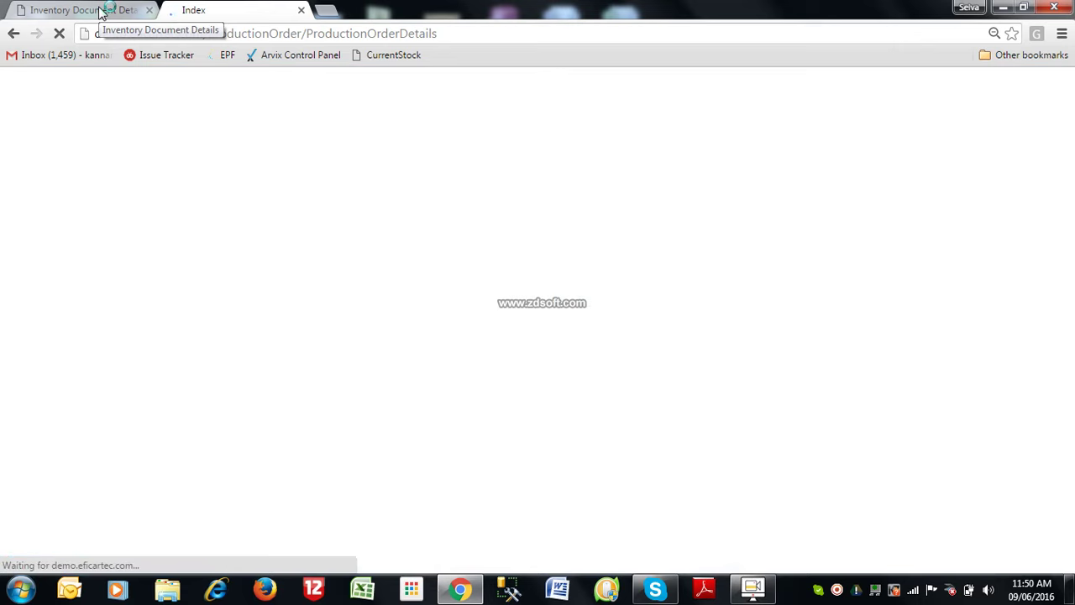
click(99, 10)
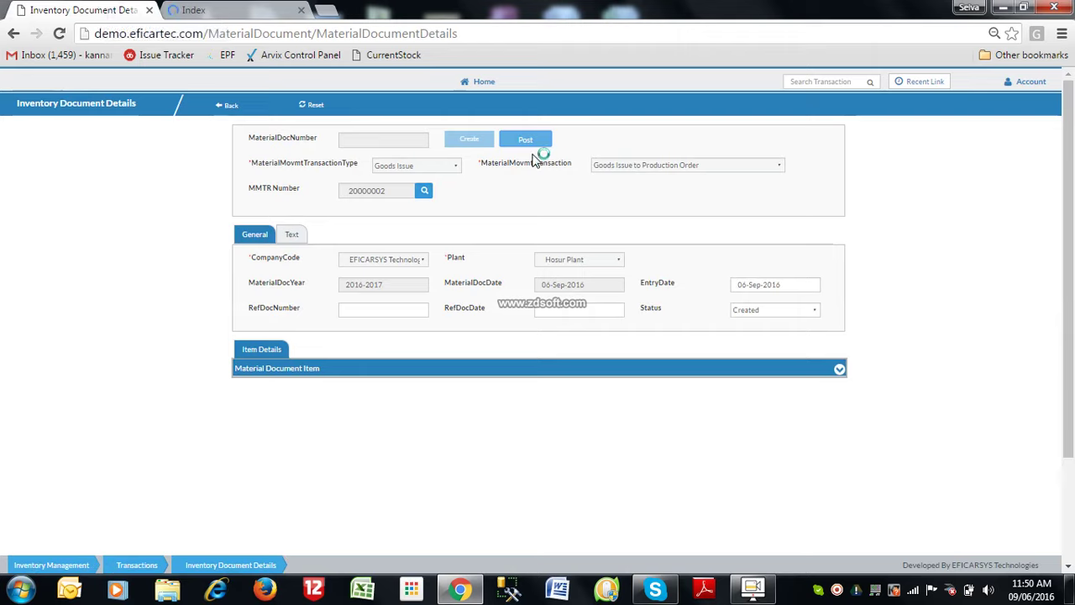
- Post the goods issue document for the piston order and acknowledge the save message
click(530, 145)
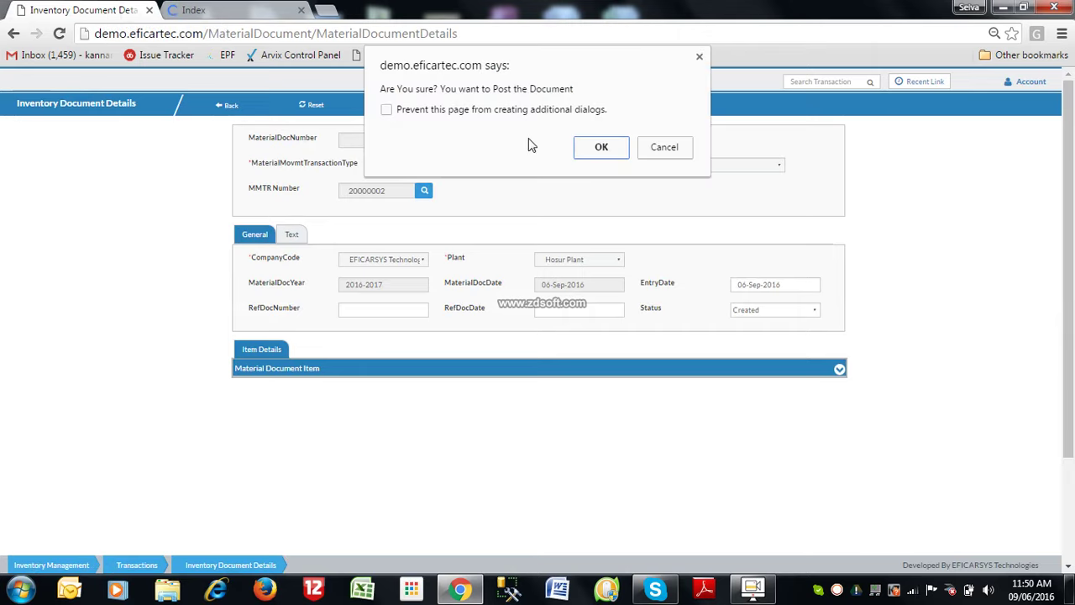
click(616, 147)
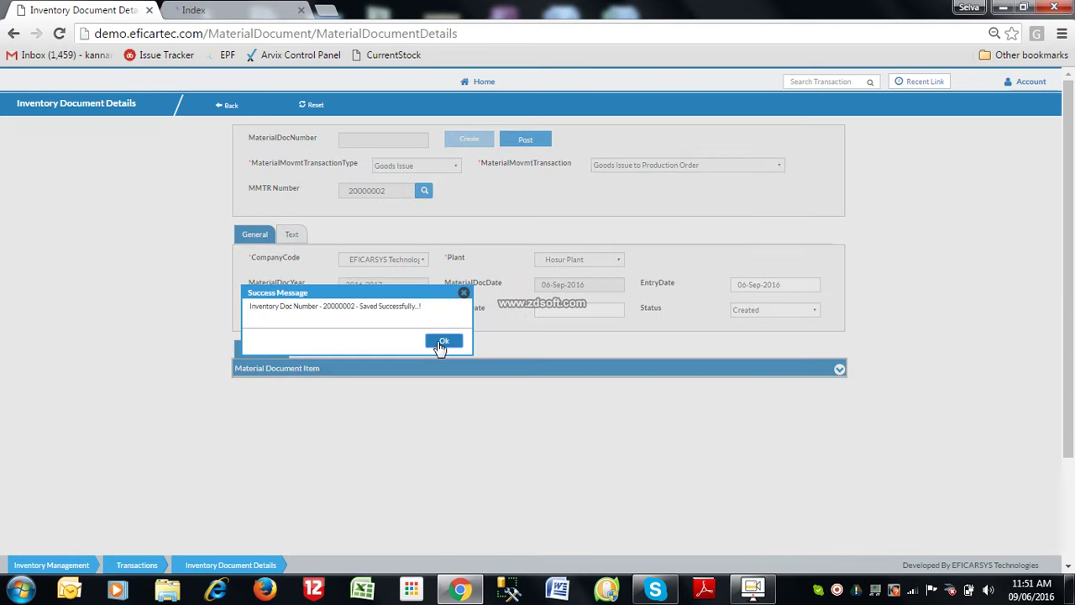
click(443, 343)
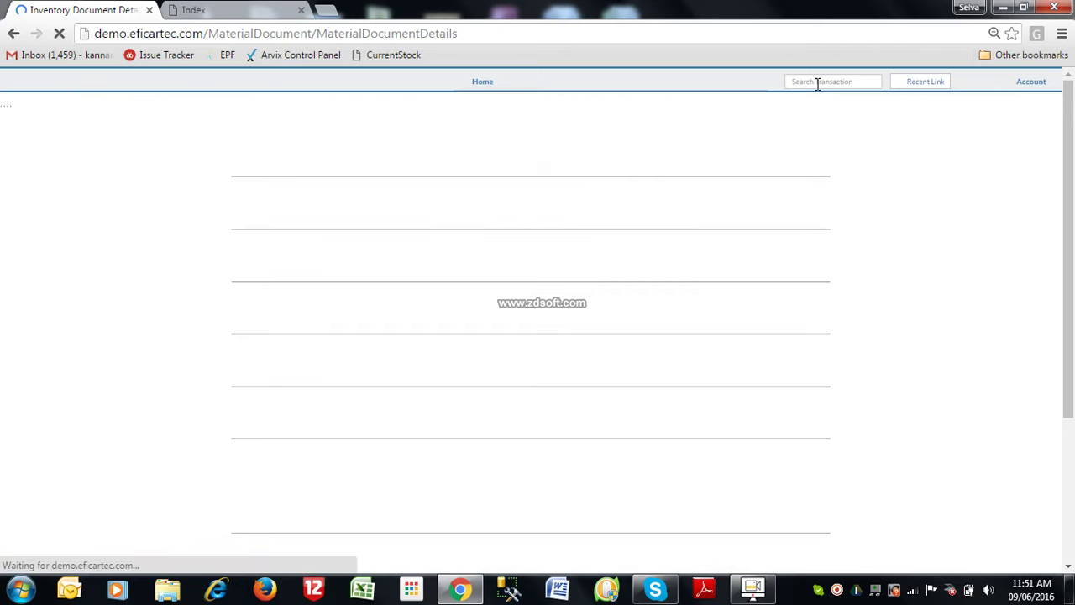
- Find the In-Process Inspection Management transaction and open it
click(817, 82)
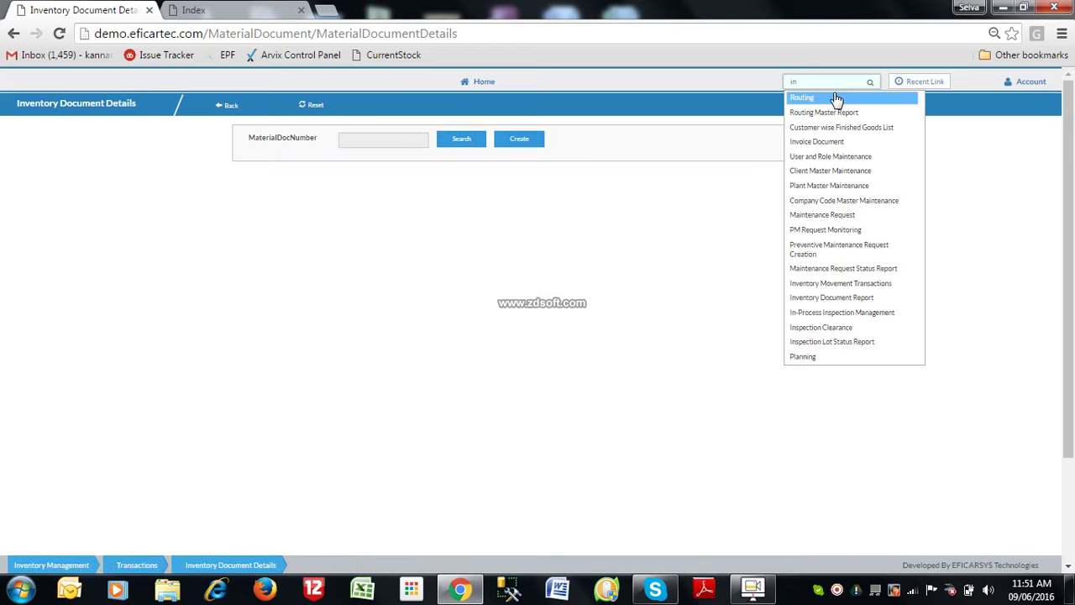
text(o)
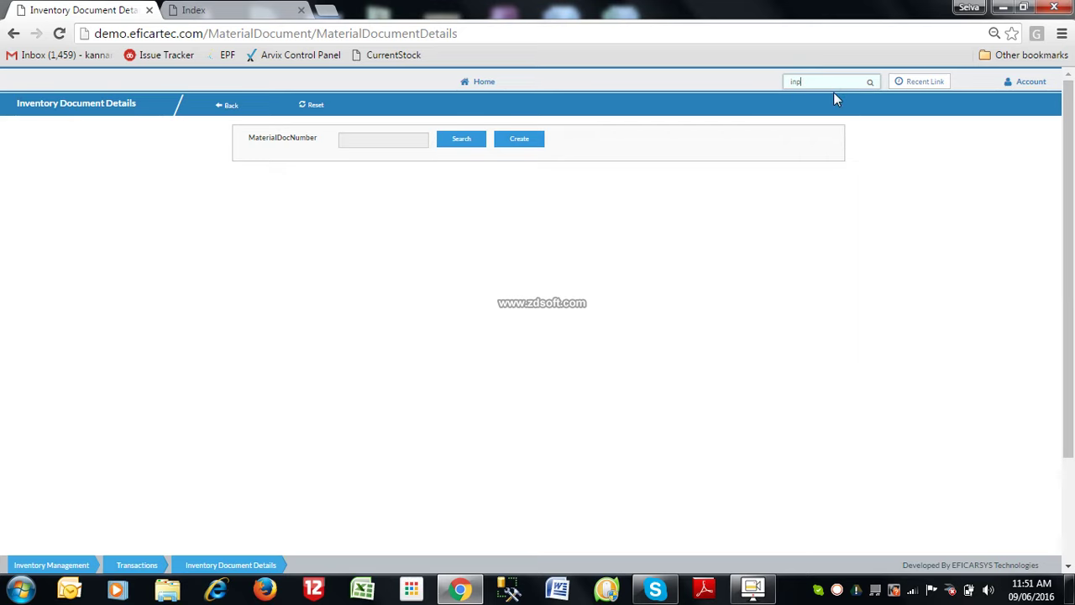
key(BackSpace)
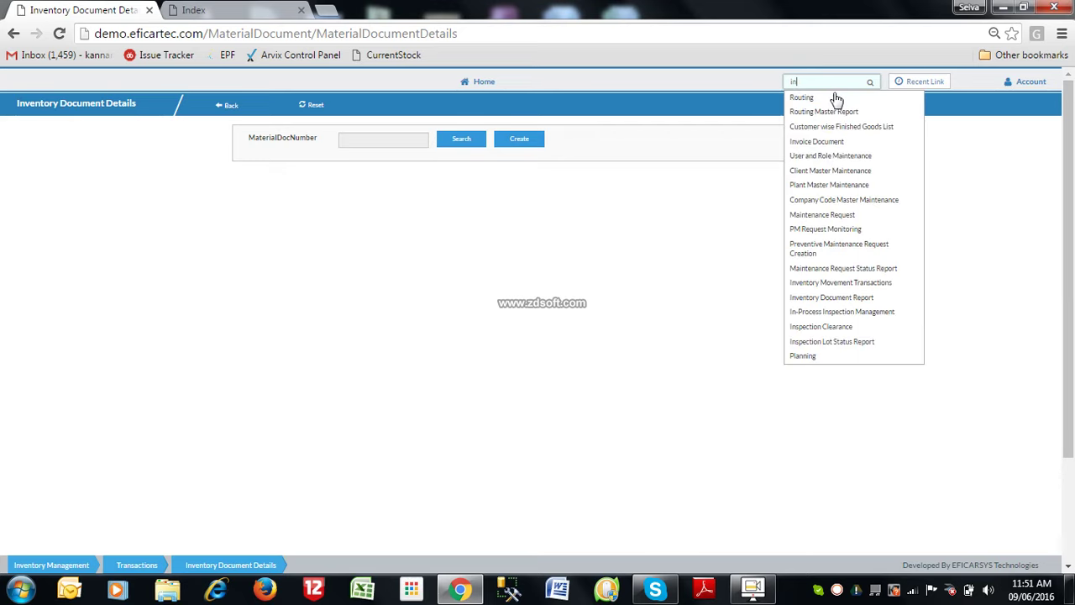
click(838, 317)
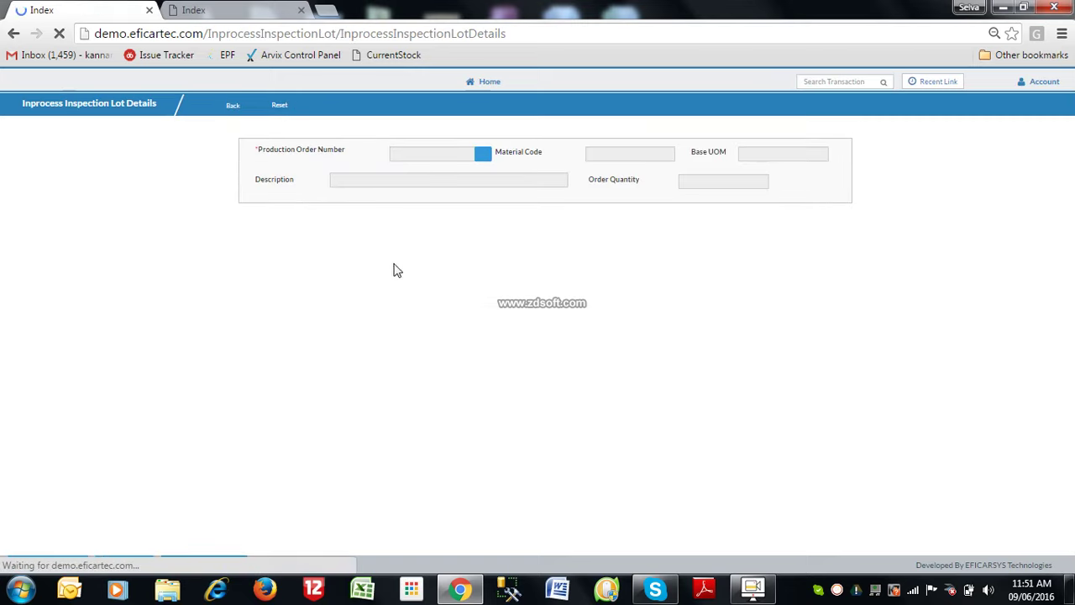
- Search for production orders with status Open and load the SHAFT order for in-process inspection
click(485, 158)
click(621, 280)
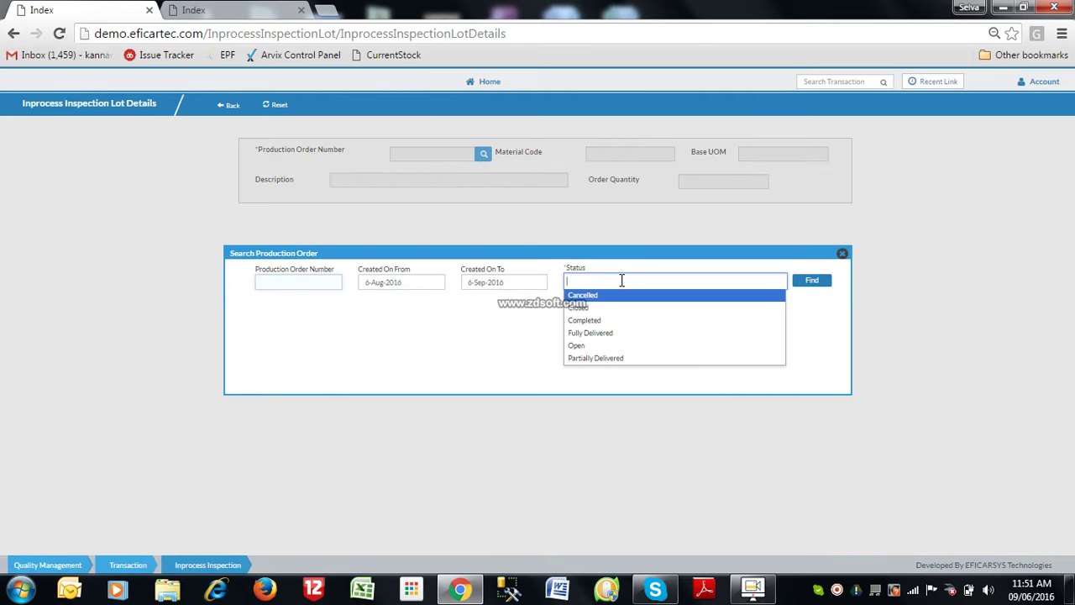
click(618, 345)
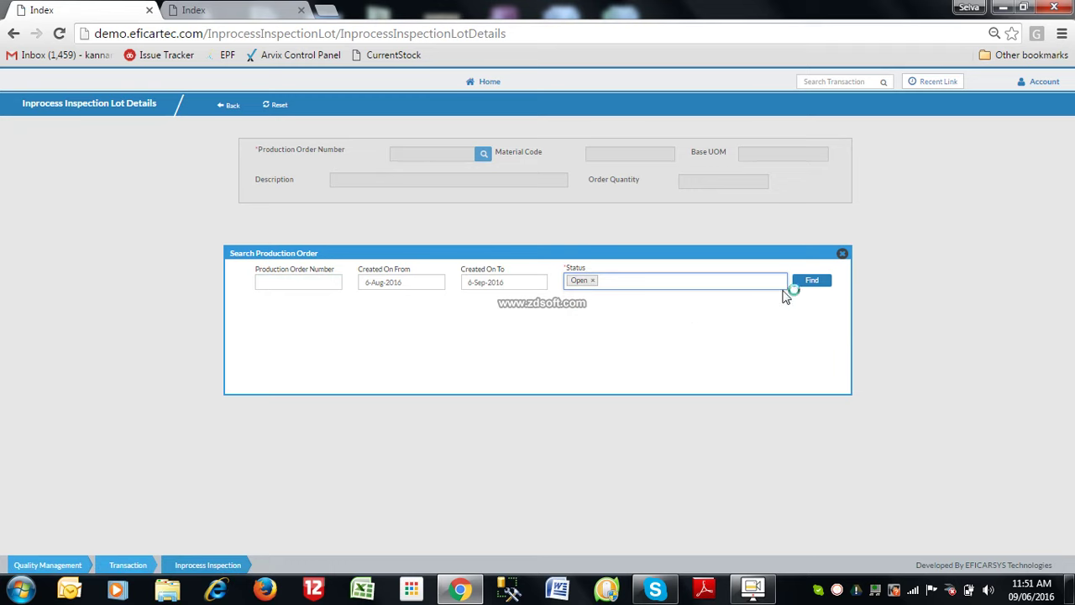
click(812, 282)
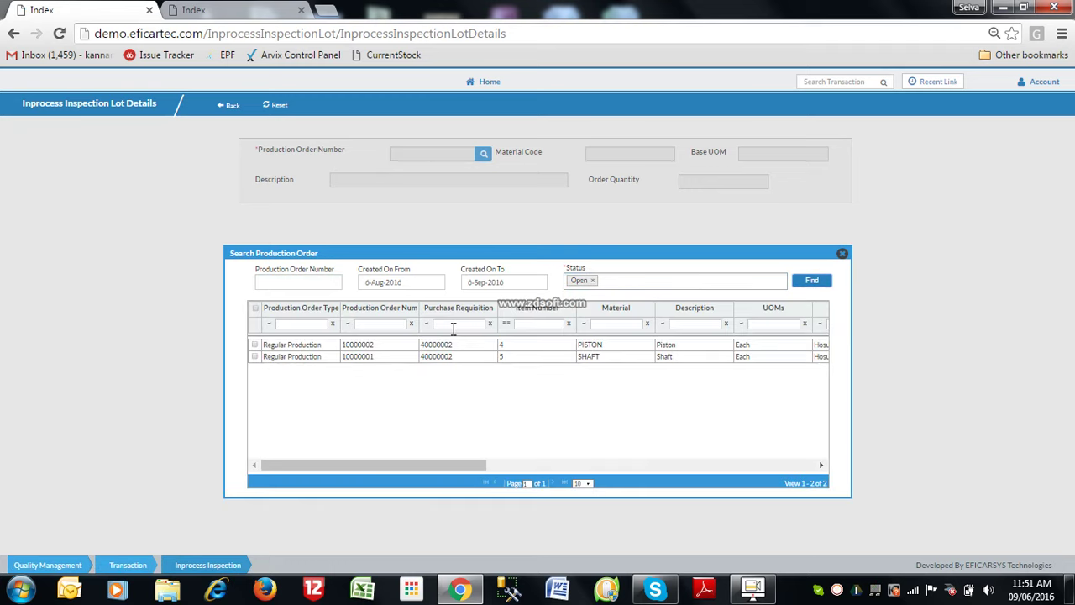
click(425, 355)
click(432, 345)
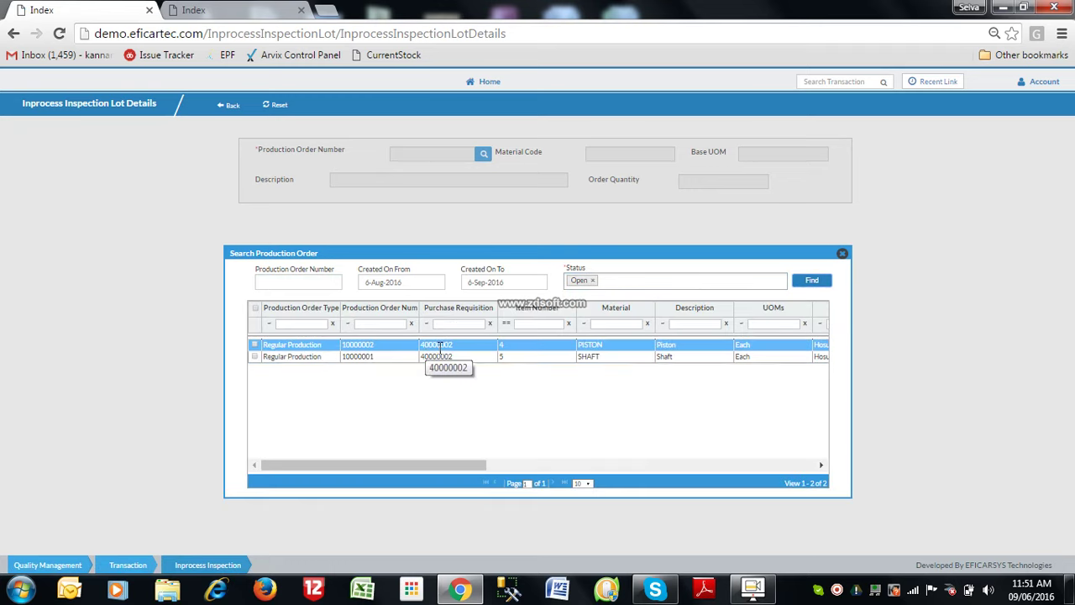
click(437, 357)
double_click(439, 360)
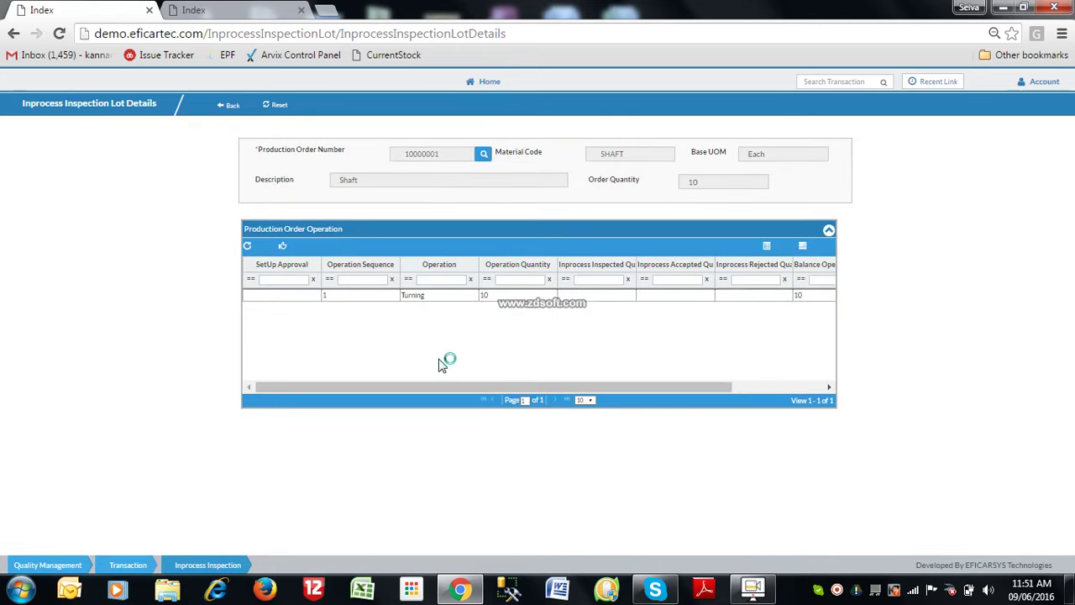
- Give setup approval to the Turning operation of the shaft order
click(371, 297)
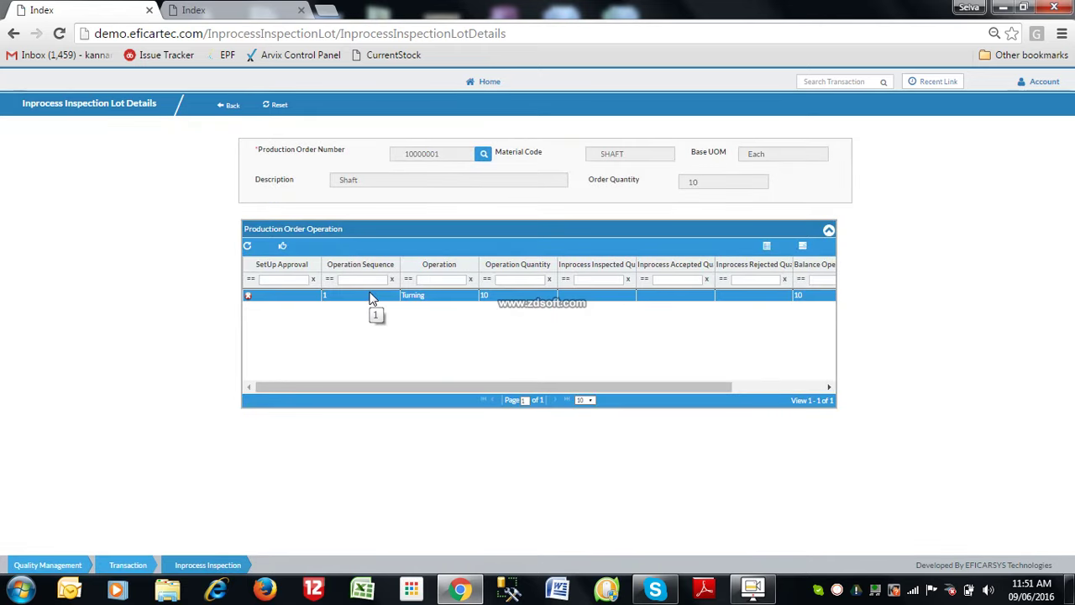
double_click(372, 301)
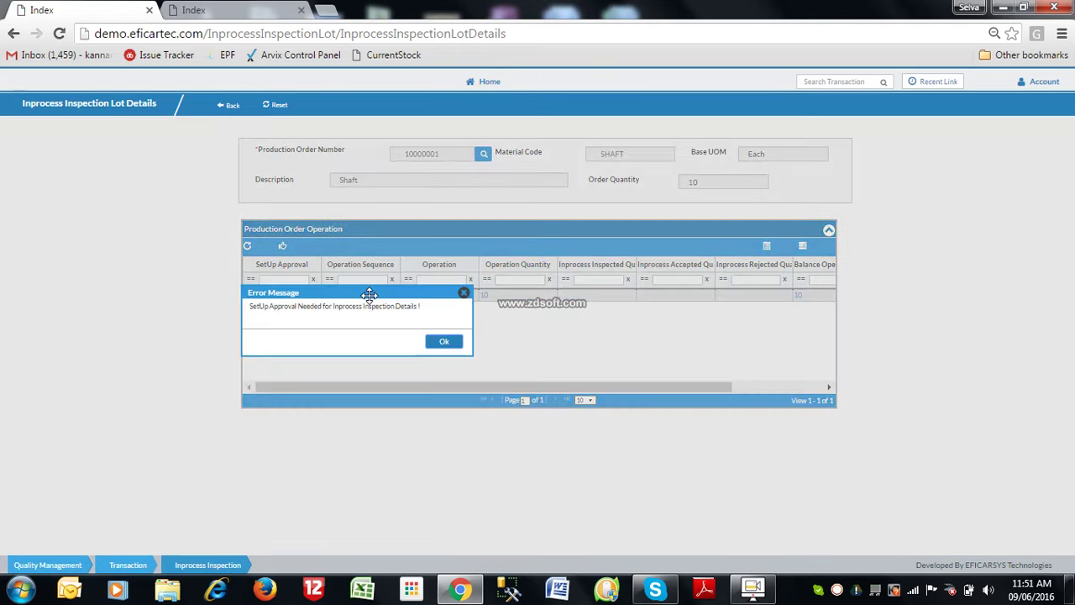
click(441, 345)
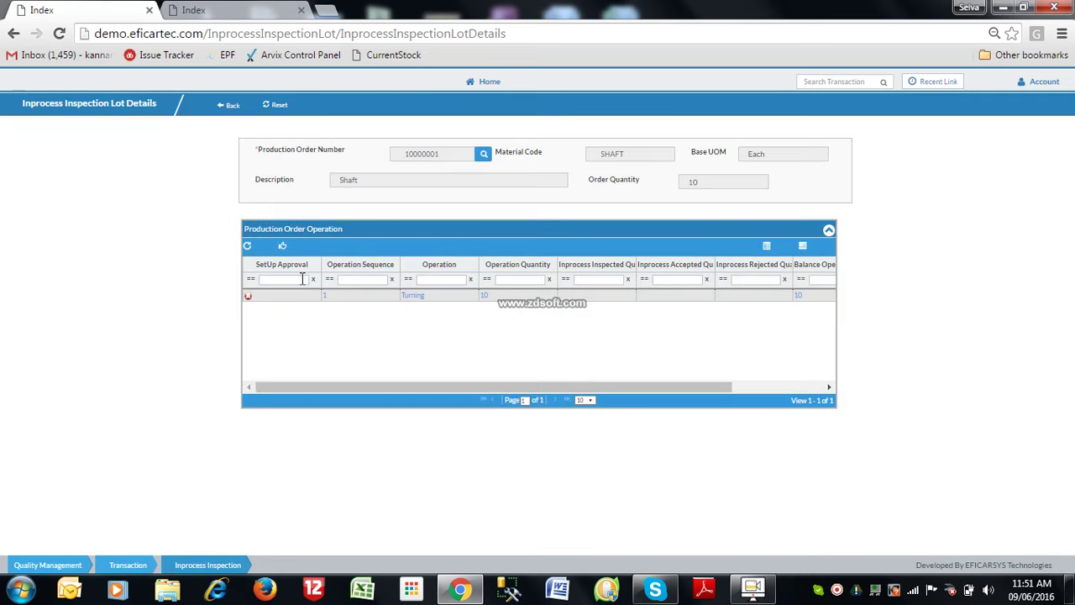
click(298, 248)
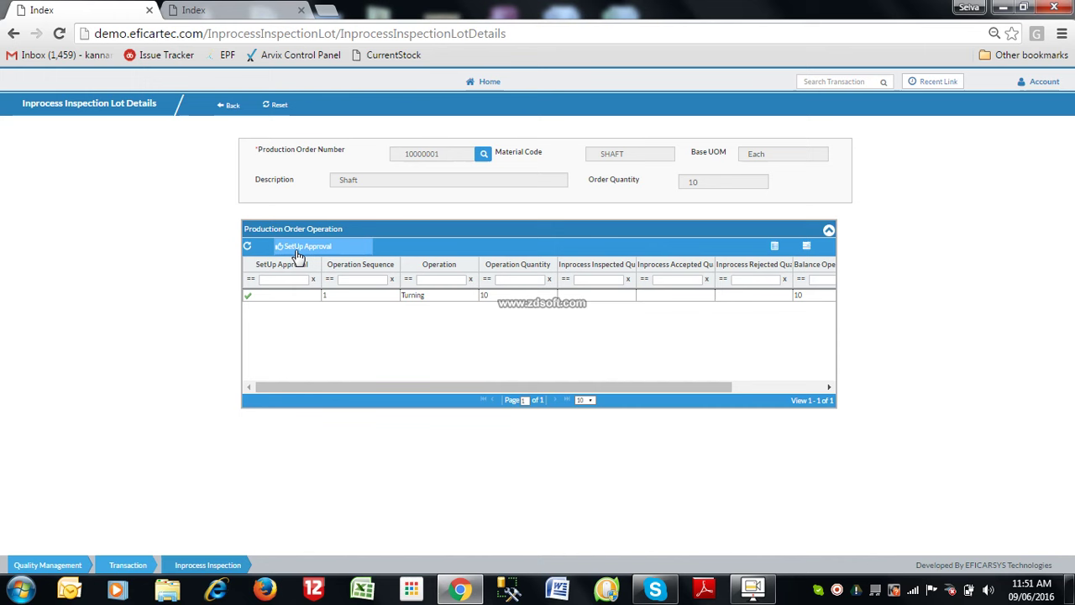
- Create and save an inspection lot for the shaft's Turning operation with inspection and accepted quantities 10, the inspector's name and report number IPR-1
double_click(313, 300)
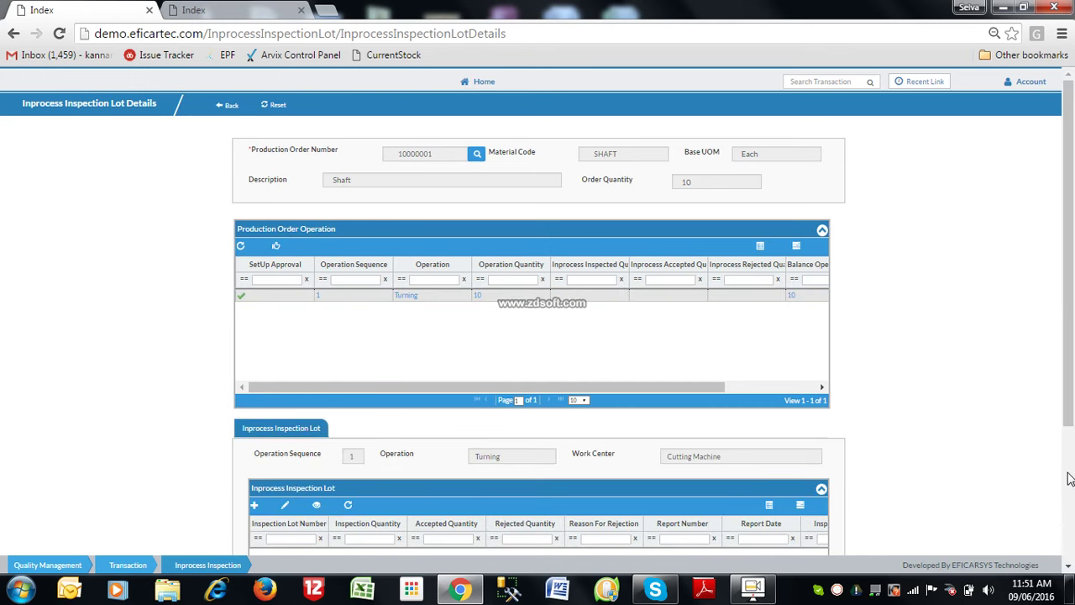
scroll(554, 391, down, 3)
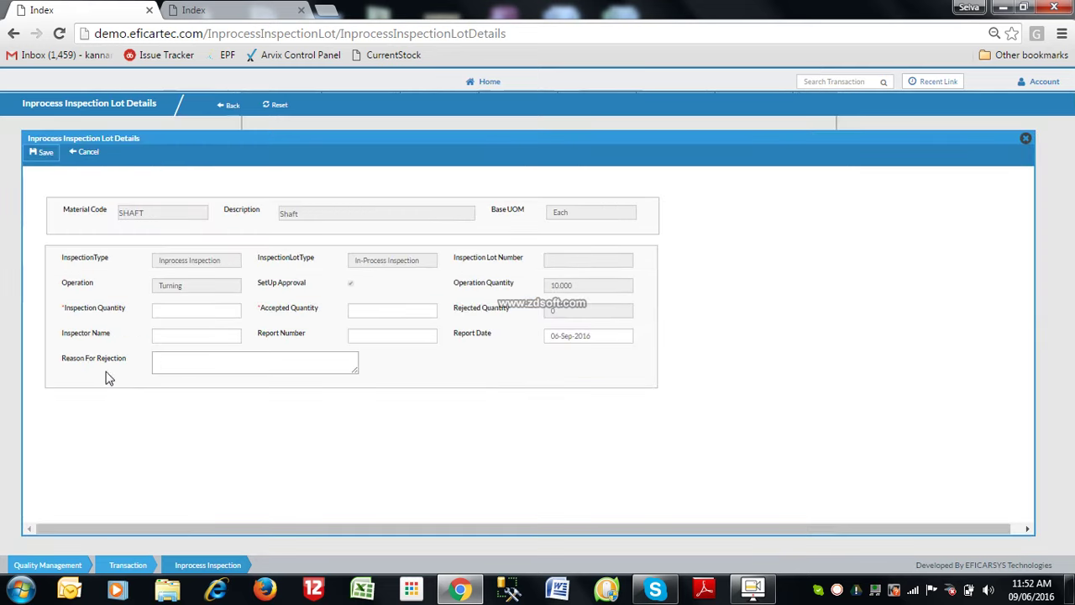
click(191, 311)
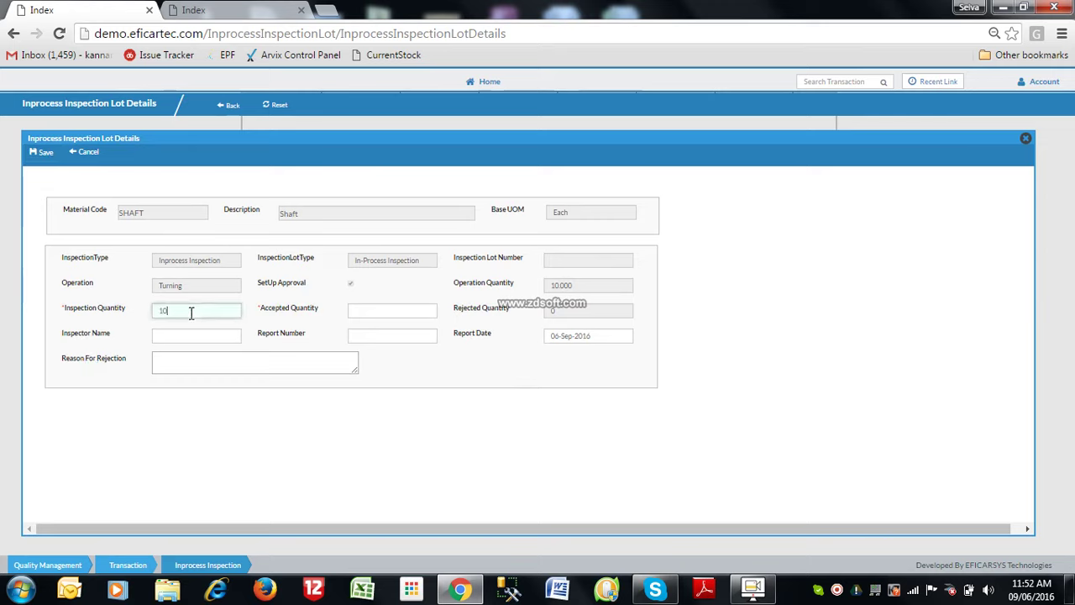
key(Tab)
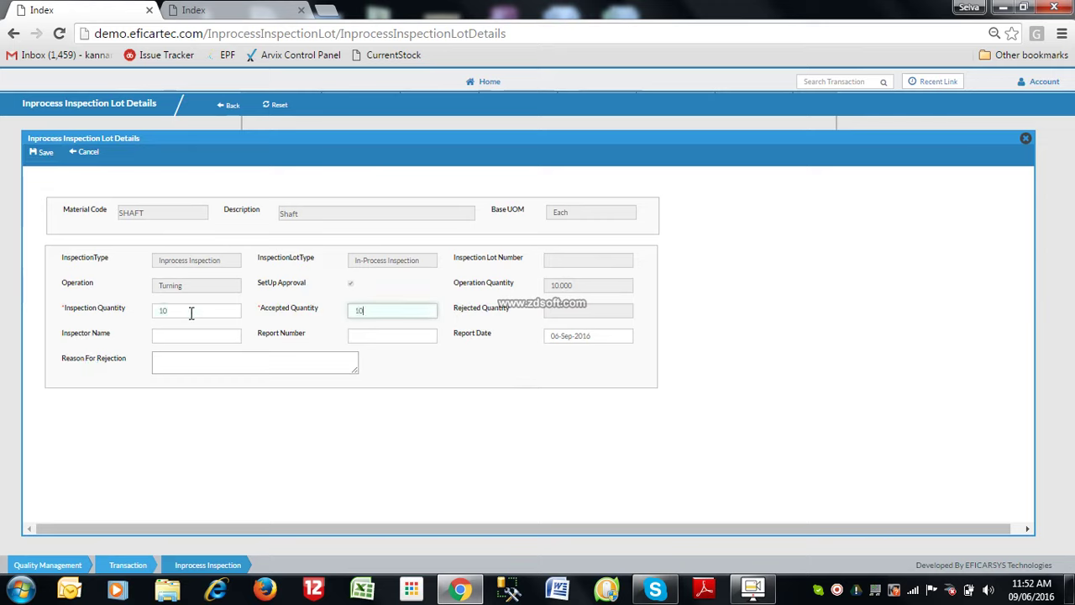
click(191, 343)
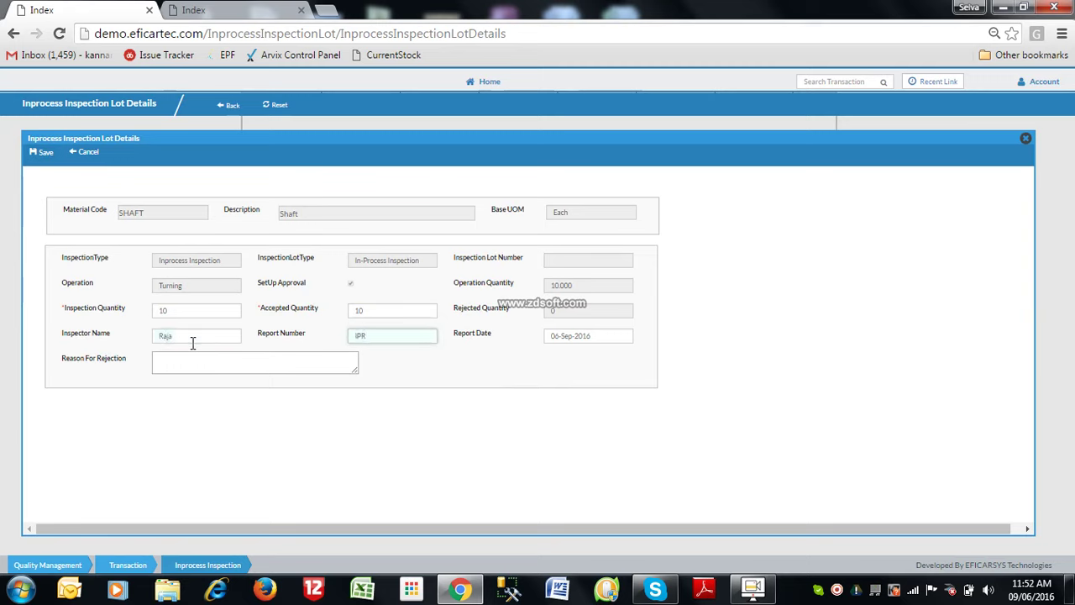
click(220, 359)
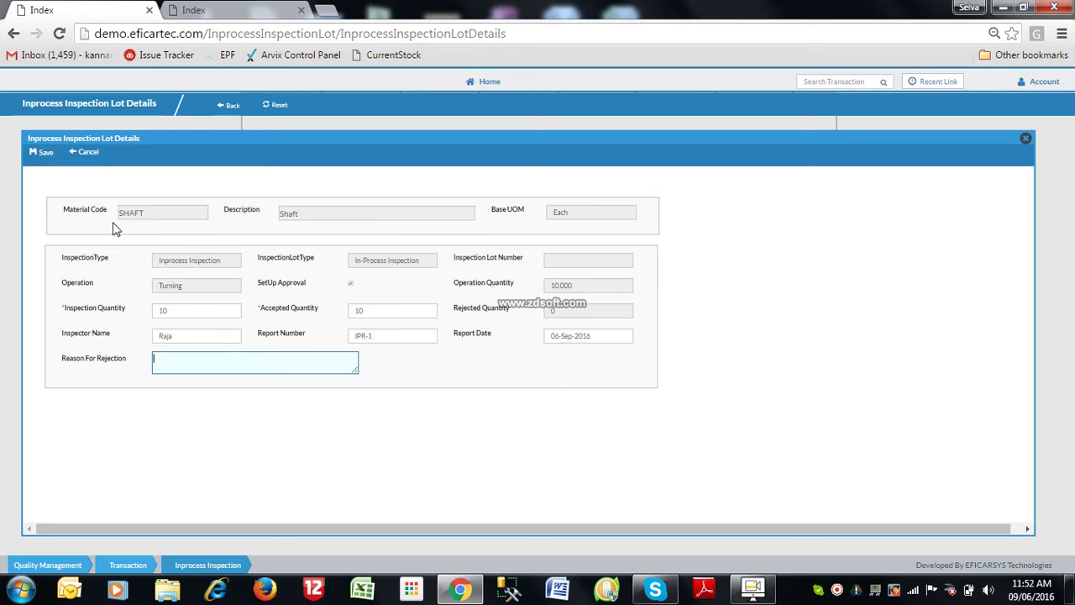
click(42, 152)
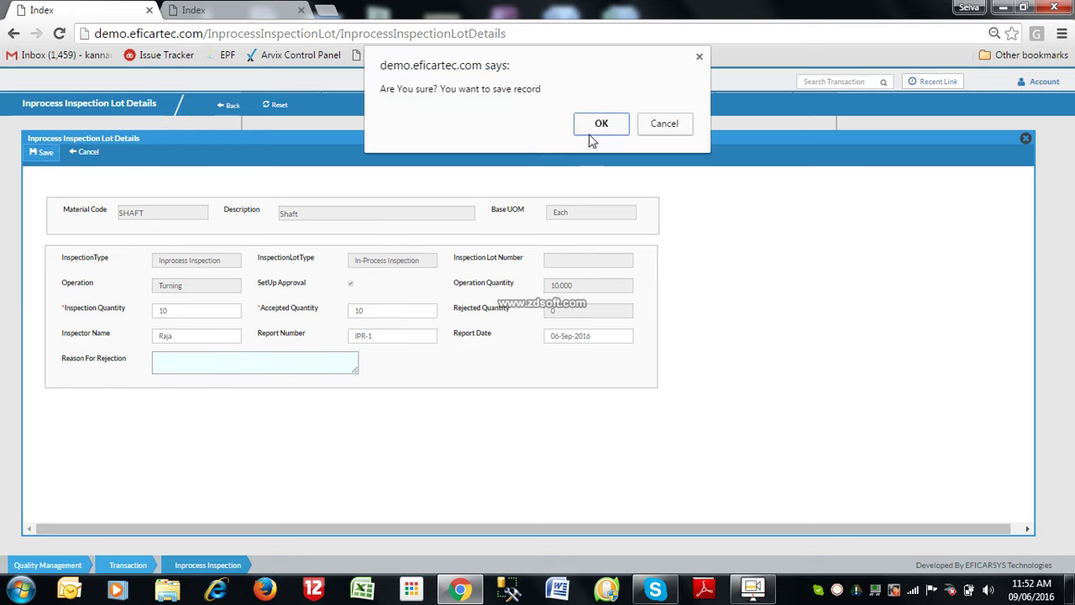
click(595, 124)
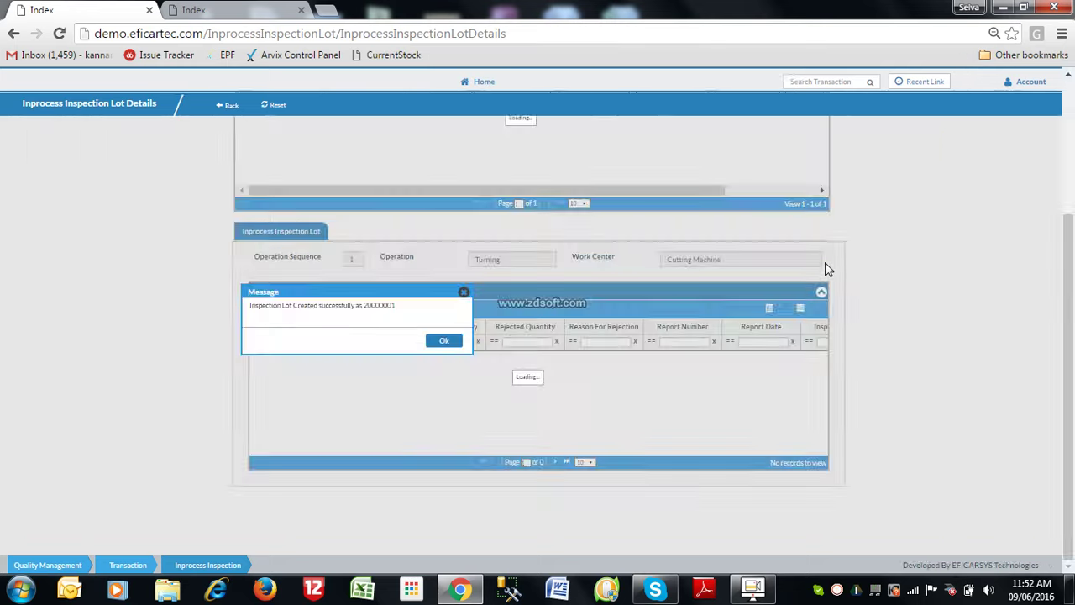
click(445, 341)
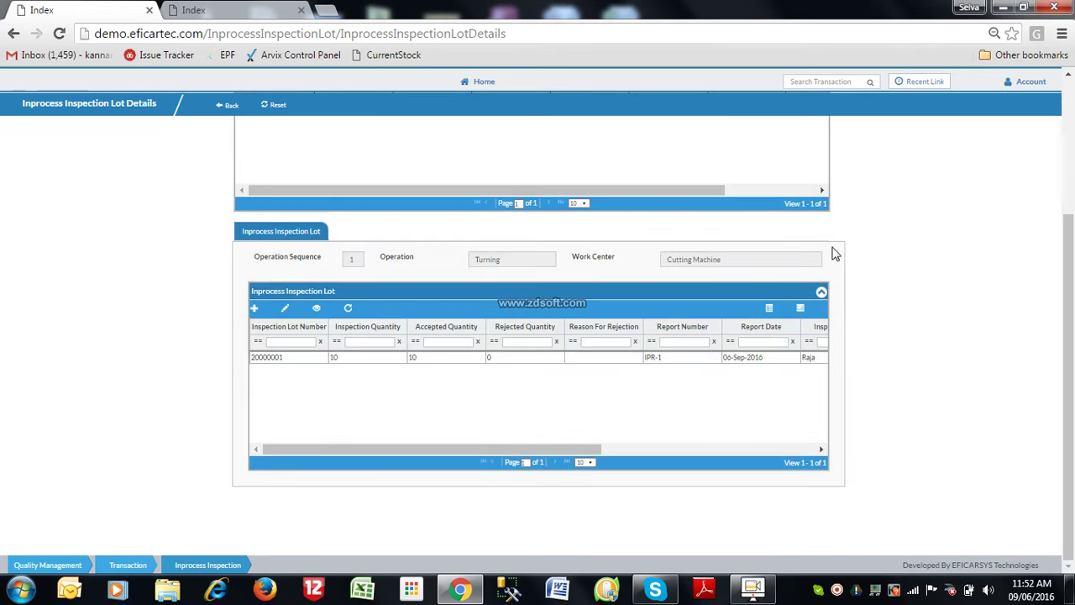
- Reset the inspection page, search for production orders with status Open, and load the PISTON order
scroll(1069, 282, up, 3)
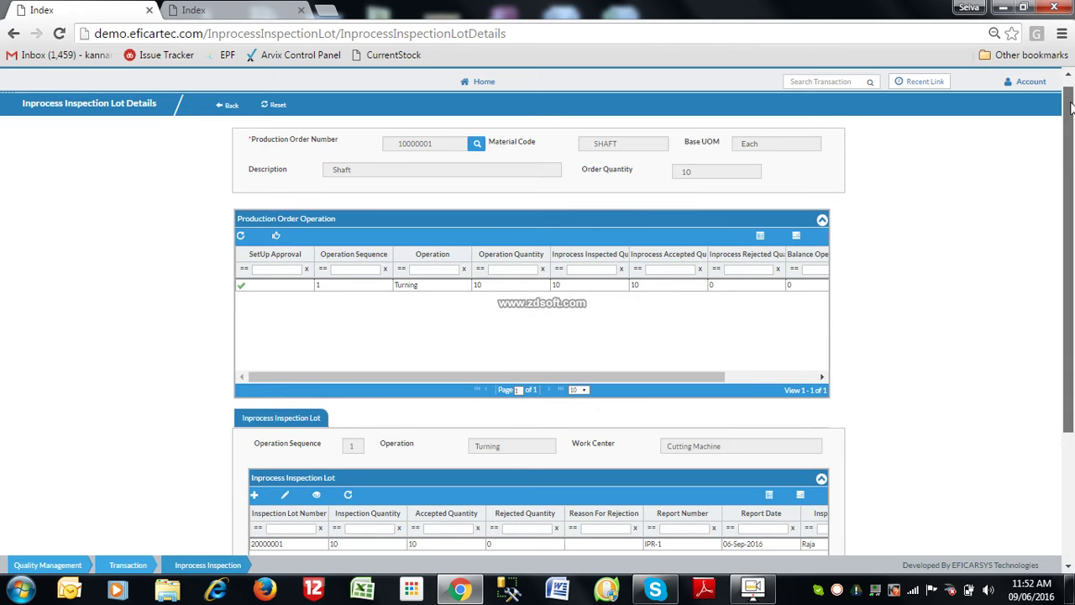
scroll(1070, 141, up, 1)
click(277, 109)
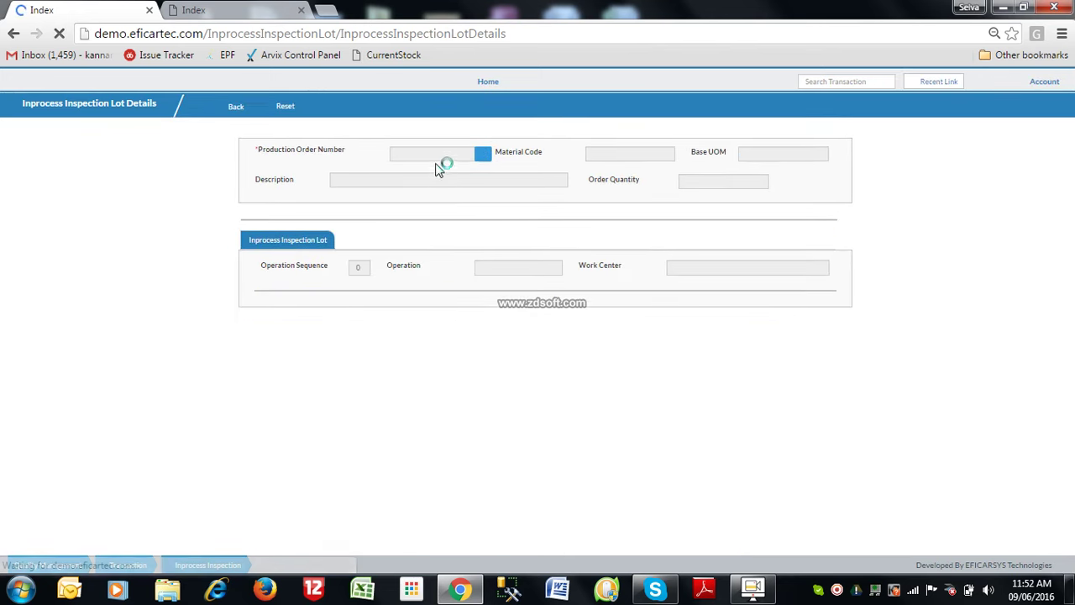
click(484, 154)
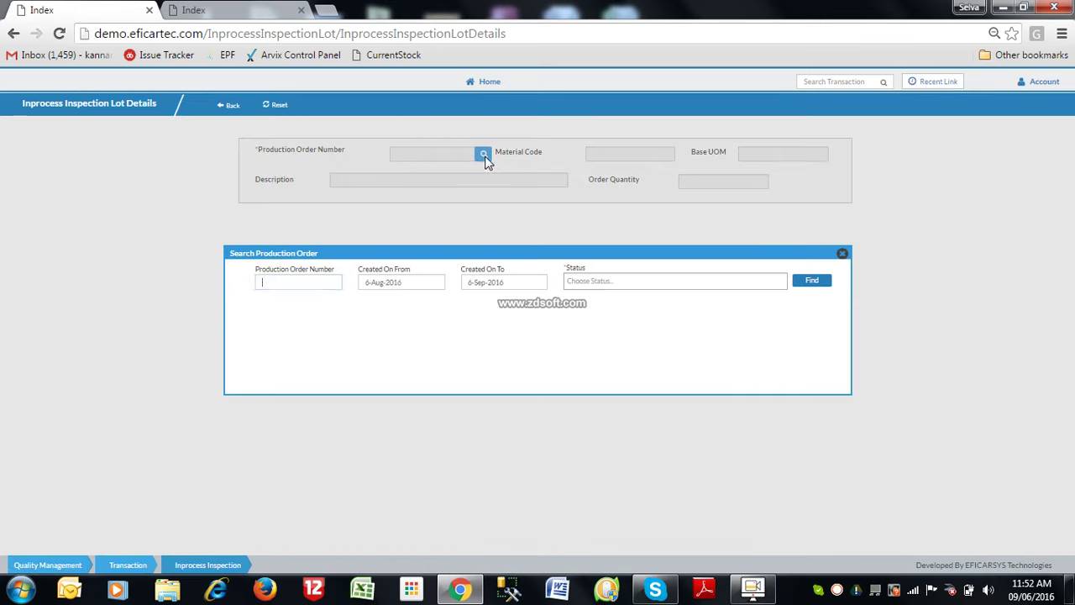
click(631, 285)
click(615, 344)
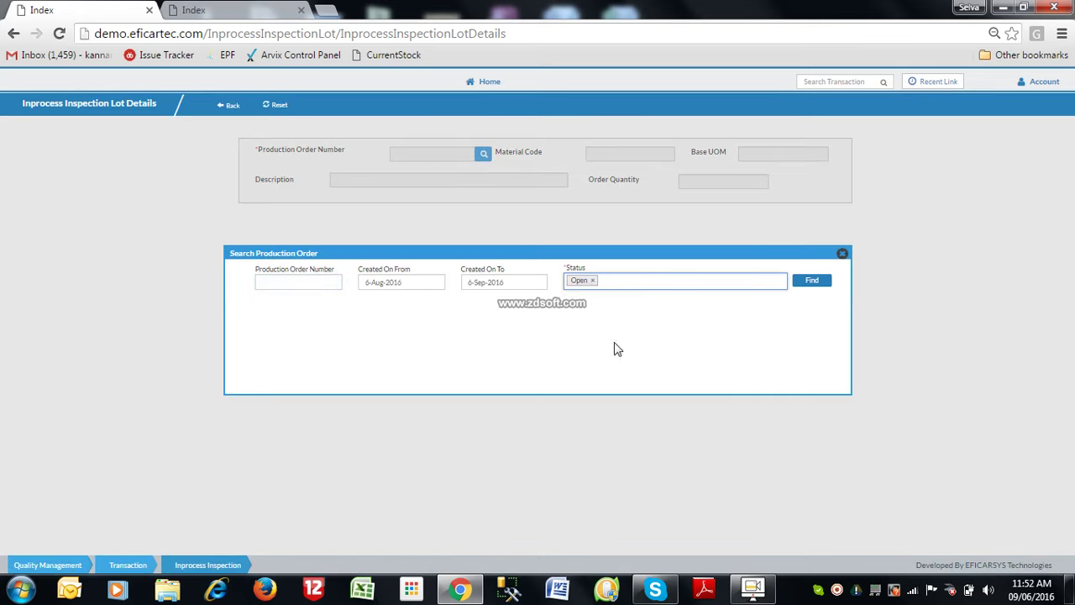
click(814, 282)
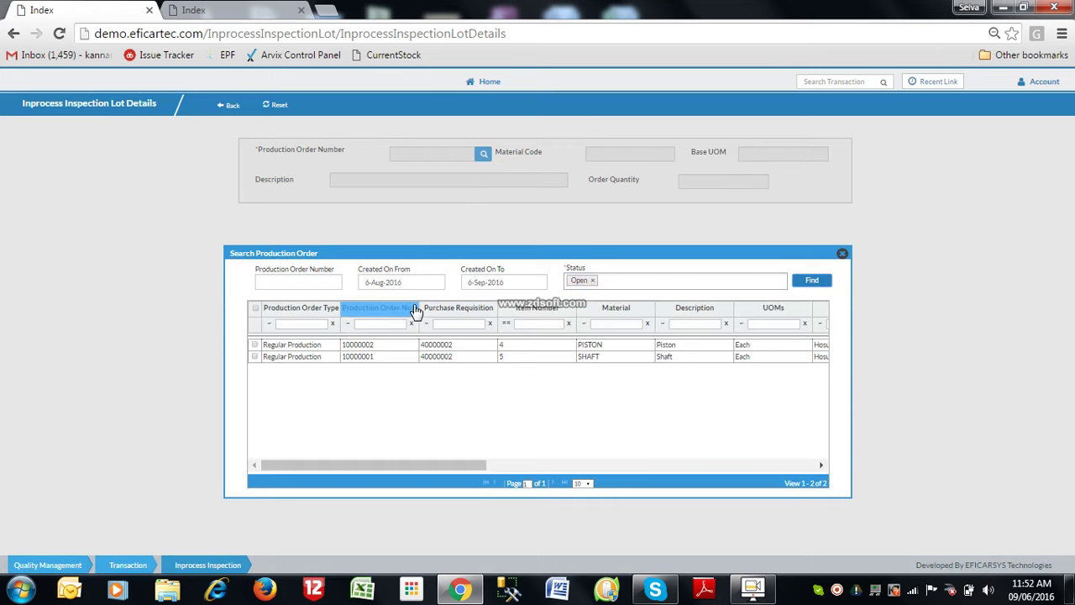
click(382, 346)
double_click(381, 352)
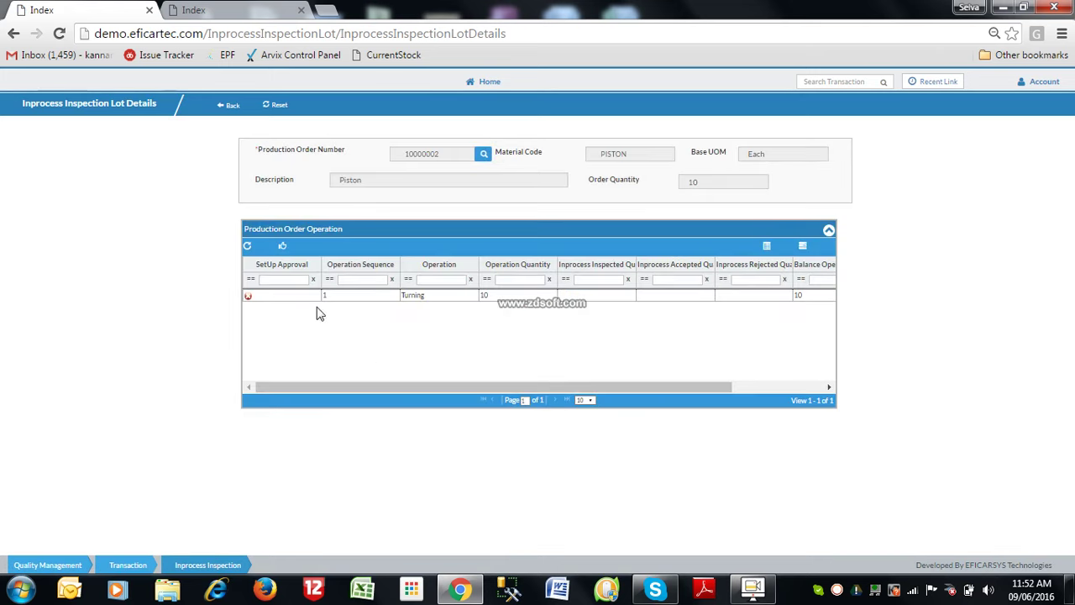
- Give setup approval to the Turning operation of the piston order
click(283, 296)
click(282, 246)
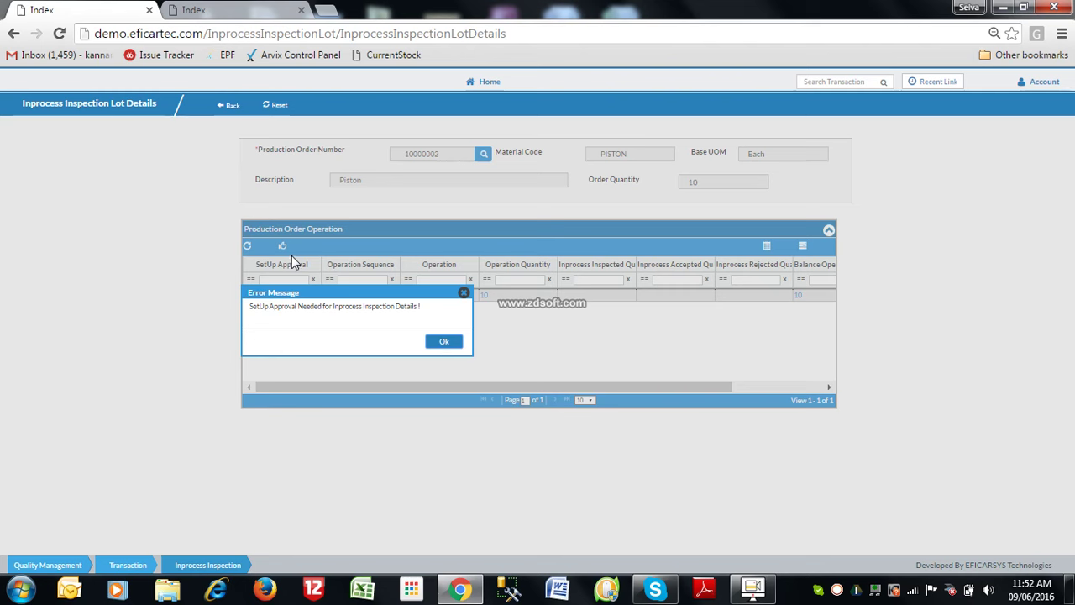
click(444, 341)
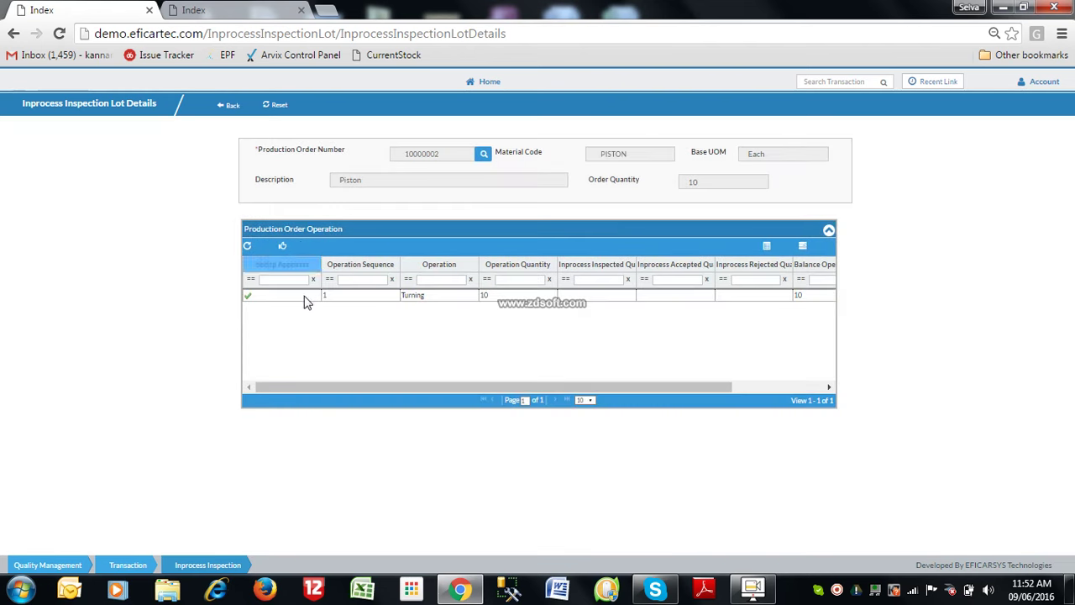
- Create an inspection lot for the piston's Turning operation with inspection quantity 10 and accepted quantity 10
click(306, 300)
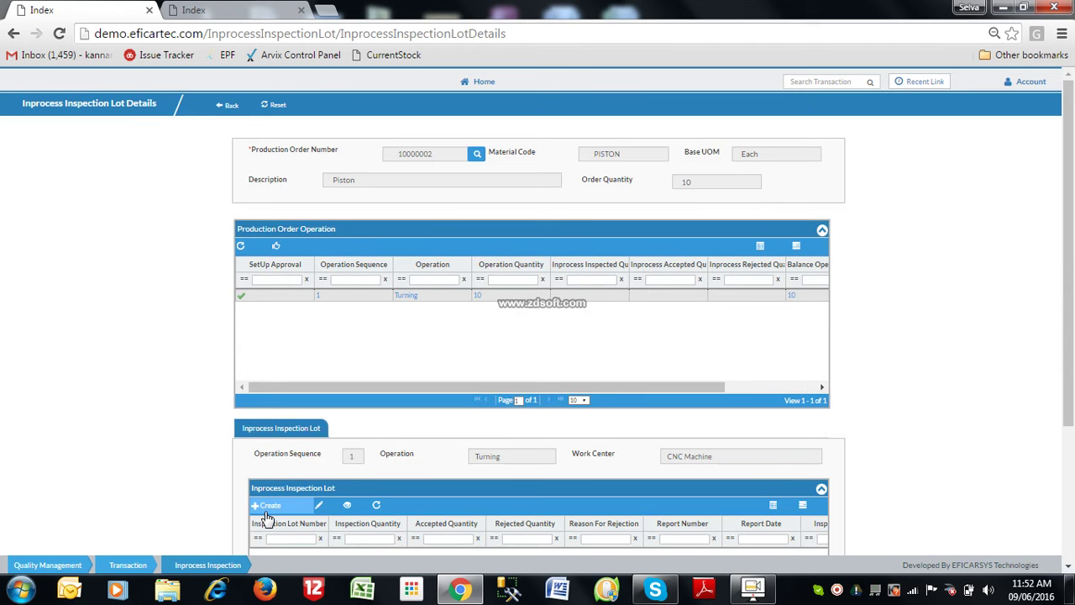
click(267, 514)
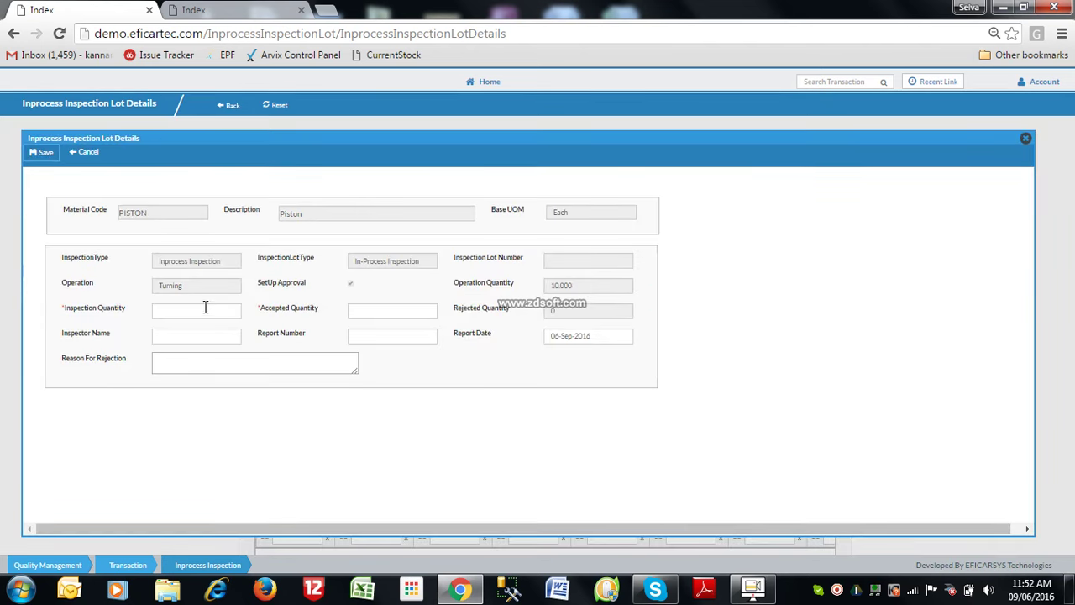
click(205, 308)
text(10)
key(Tab)
text(10)
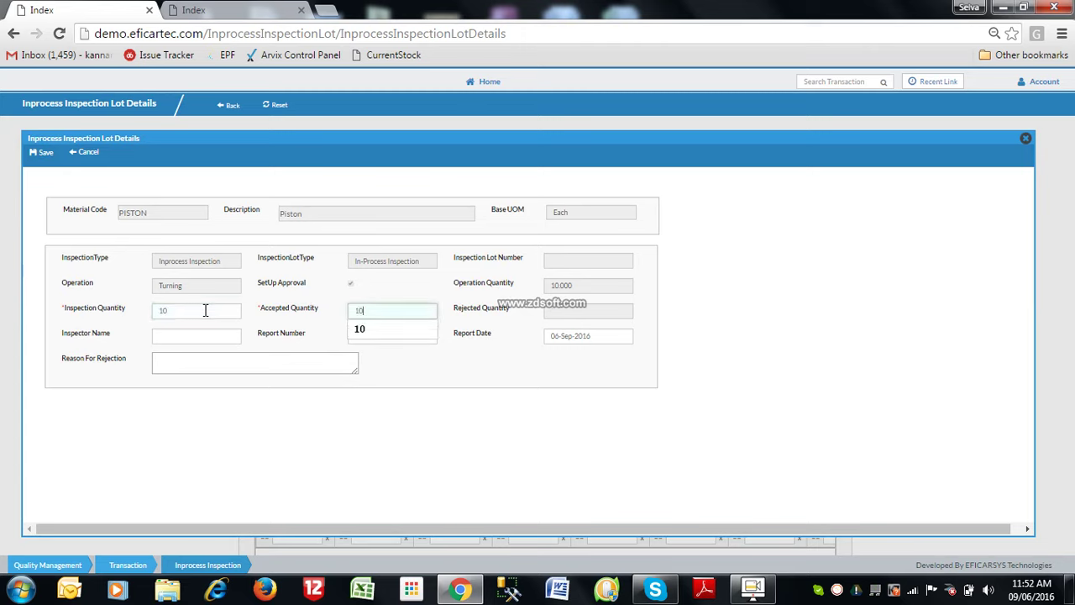
- Enter the inspector's name and report number IPR-2 in the piston's inspection lot and save it
click(207, 335)
text(Raja)
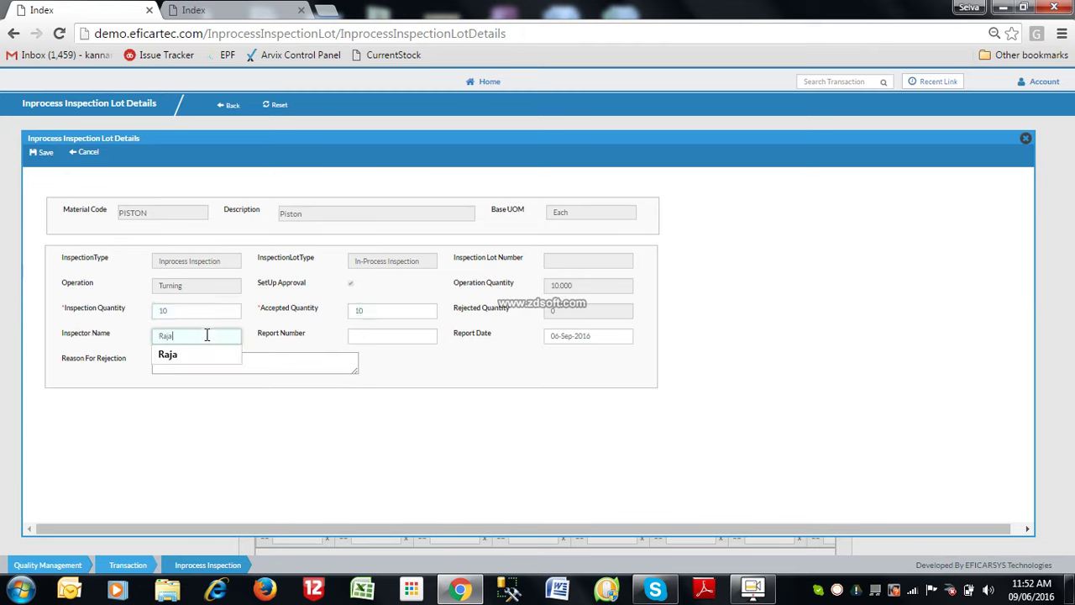
key(Tab)
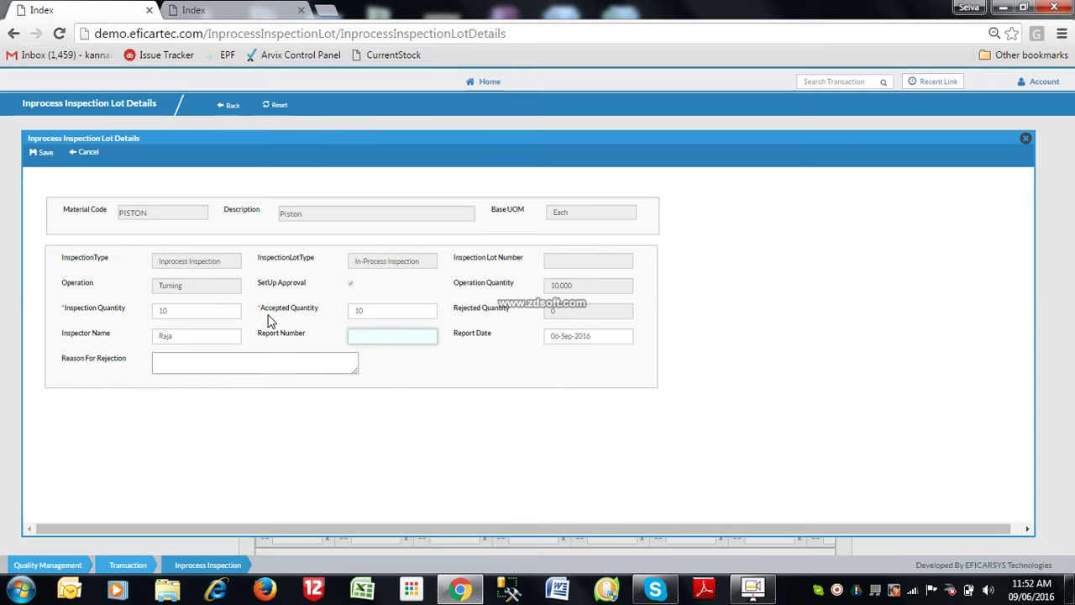
text(IPR-)
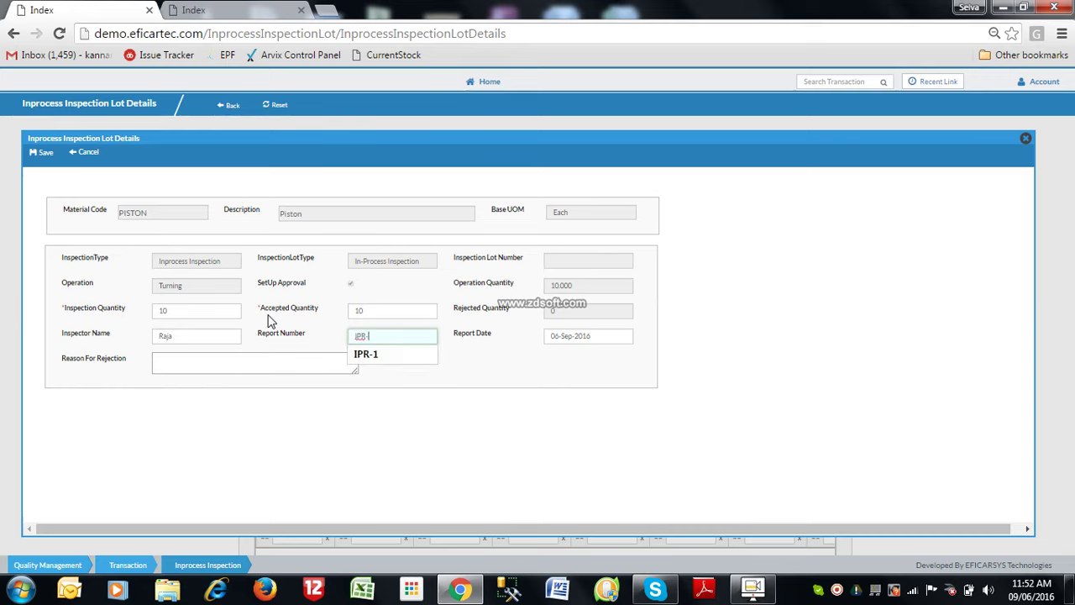
text(2)
click(275, 359)
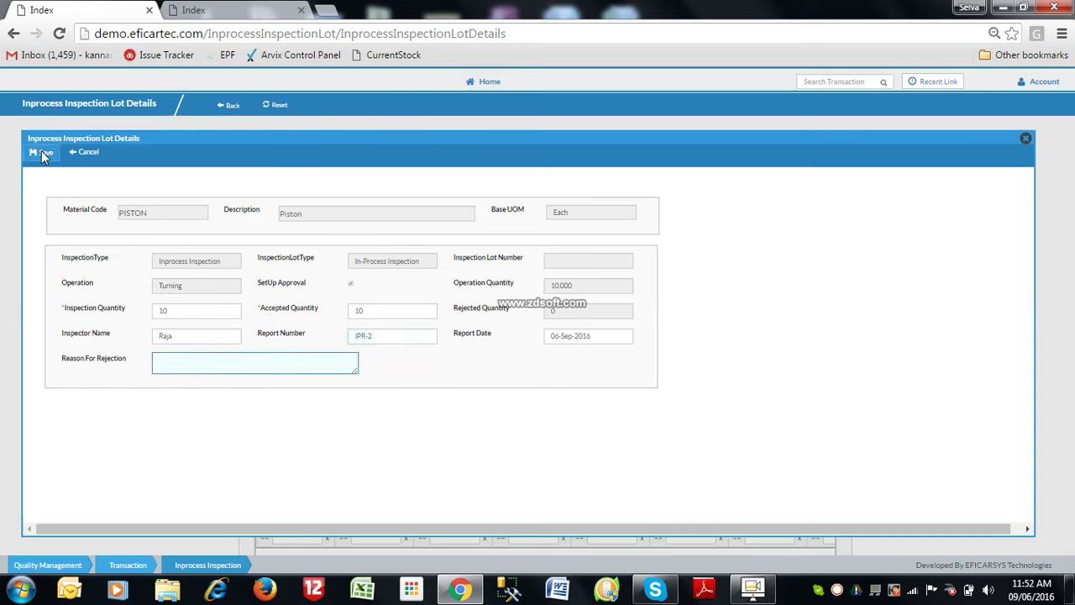
click(40, 152)
click(597, 124)
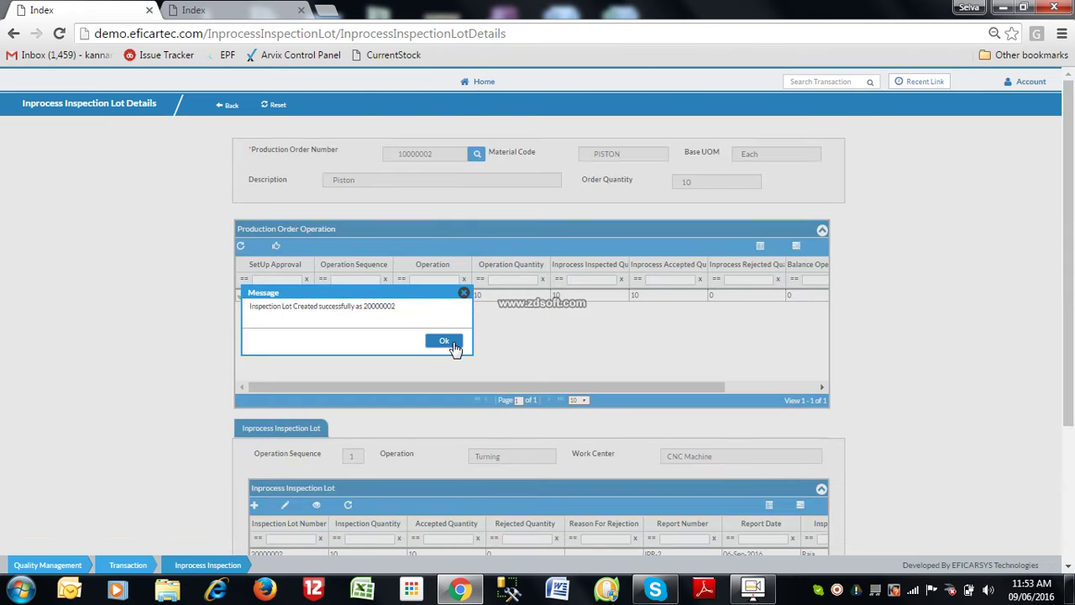
click(444, 340)
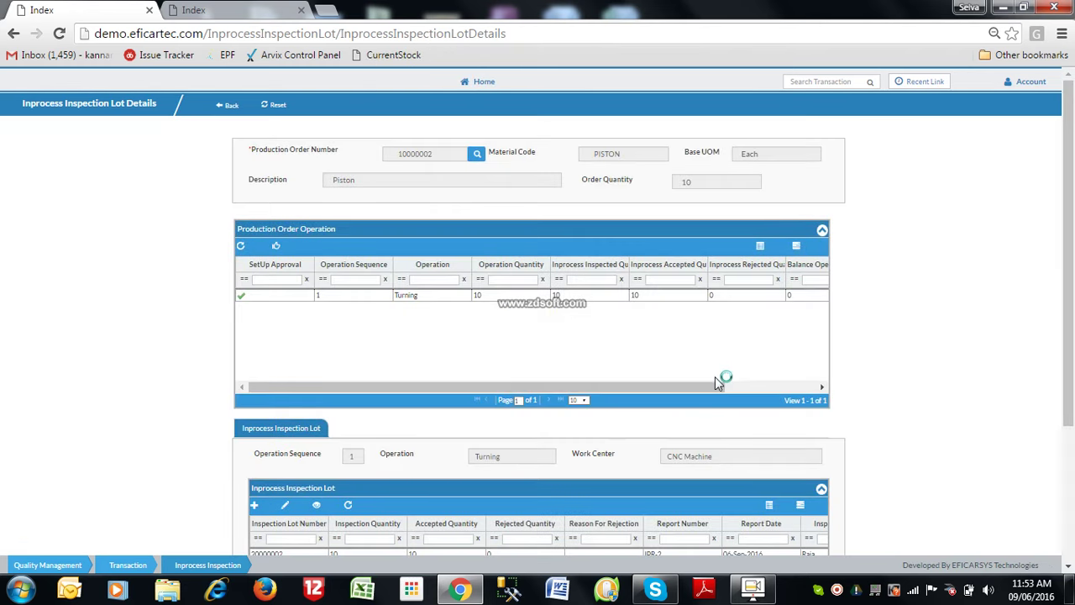
- Open the Production Order transaction, search for orders with status Open, and load the SHAFT order
click(801, 81)
text(p)
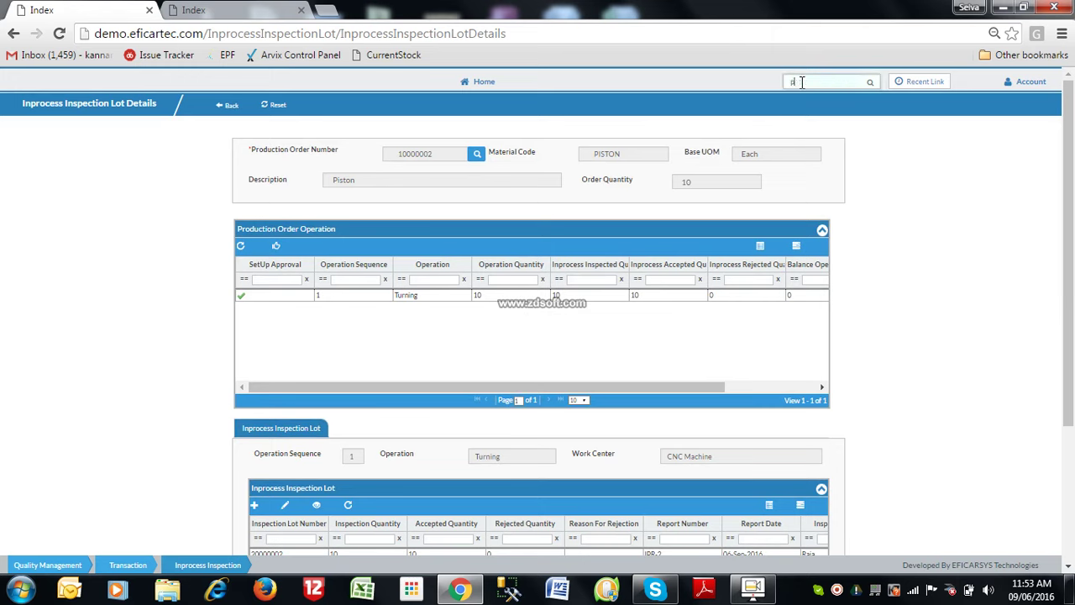
text(r)
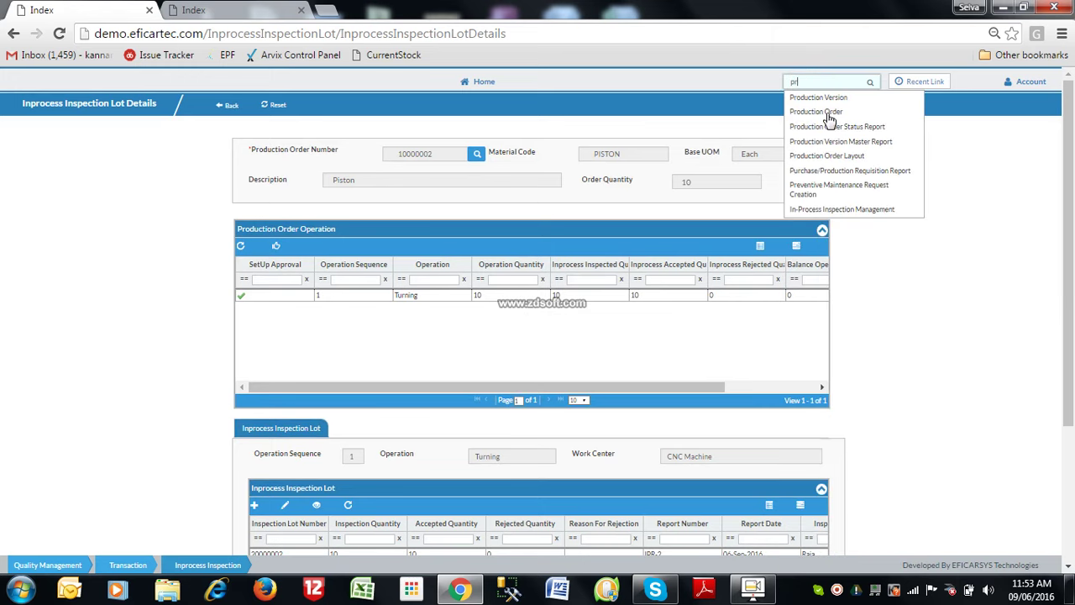
click(827, 112)
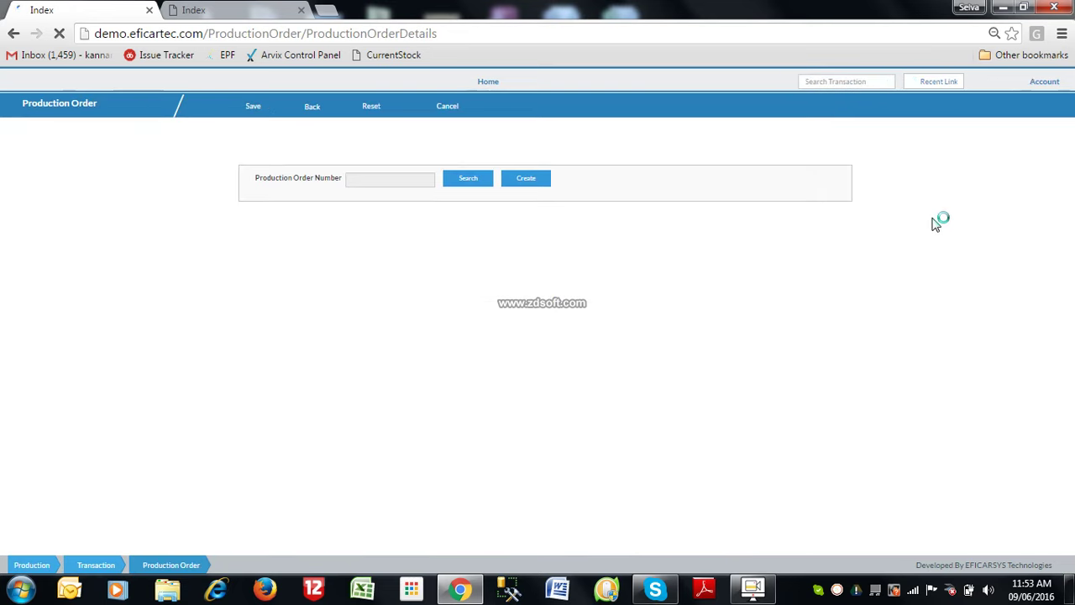
click(467, 181)
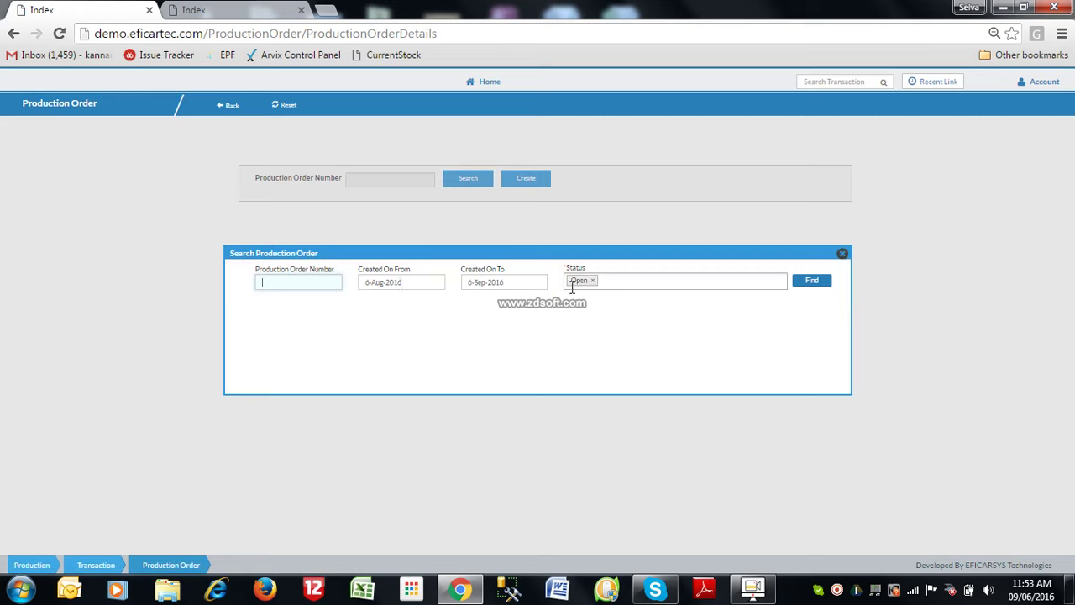
click(811, 281)
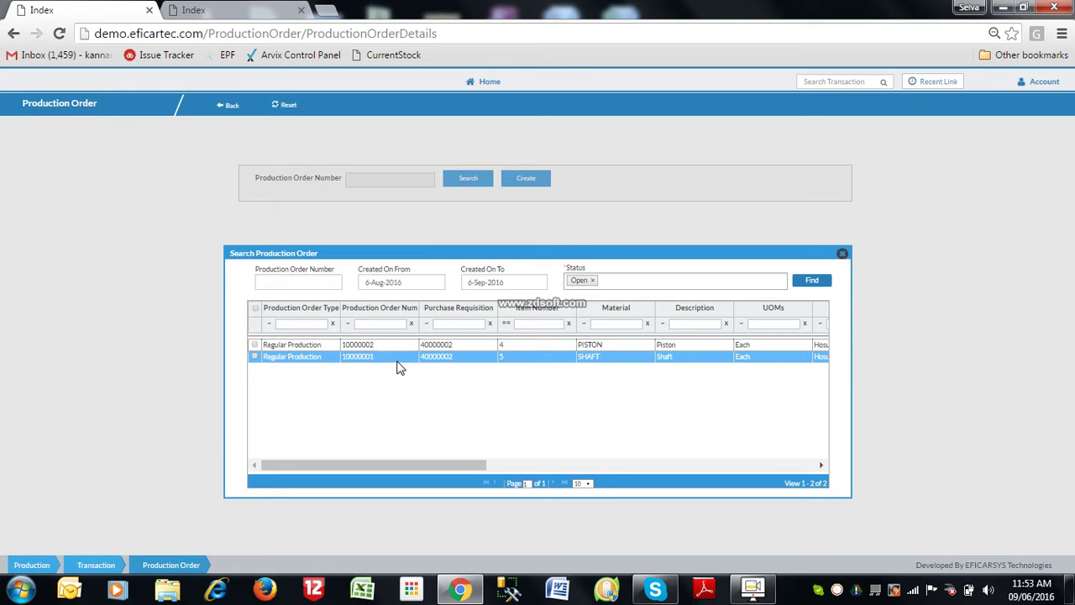
double_click(399, 363)
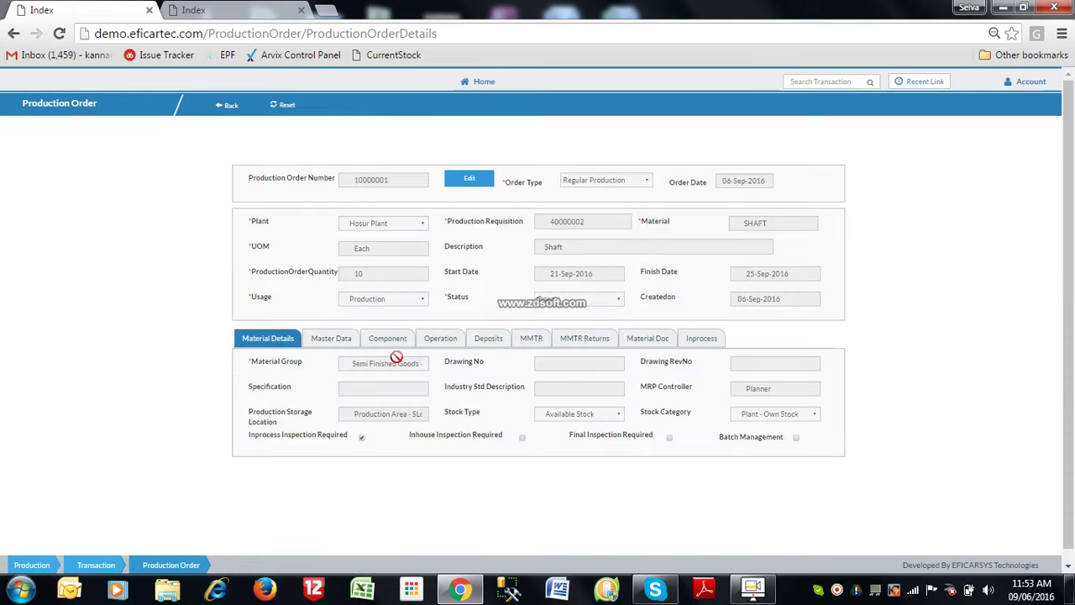
- Put the shaft order in edit mode and deposit its accepted quantity of 10
click(475, 181)
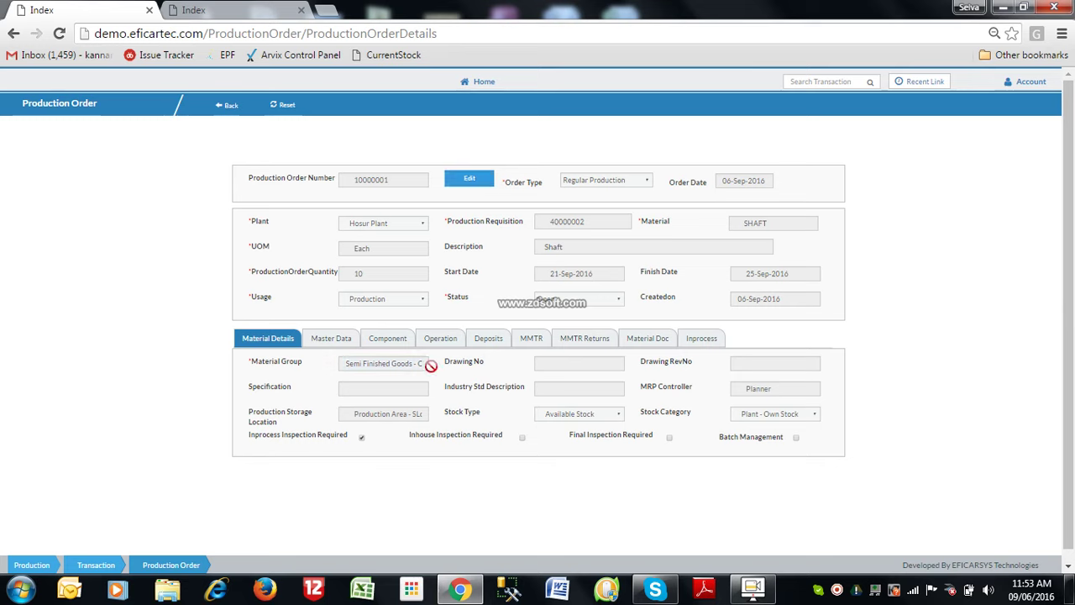
click(496, 343)
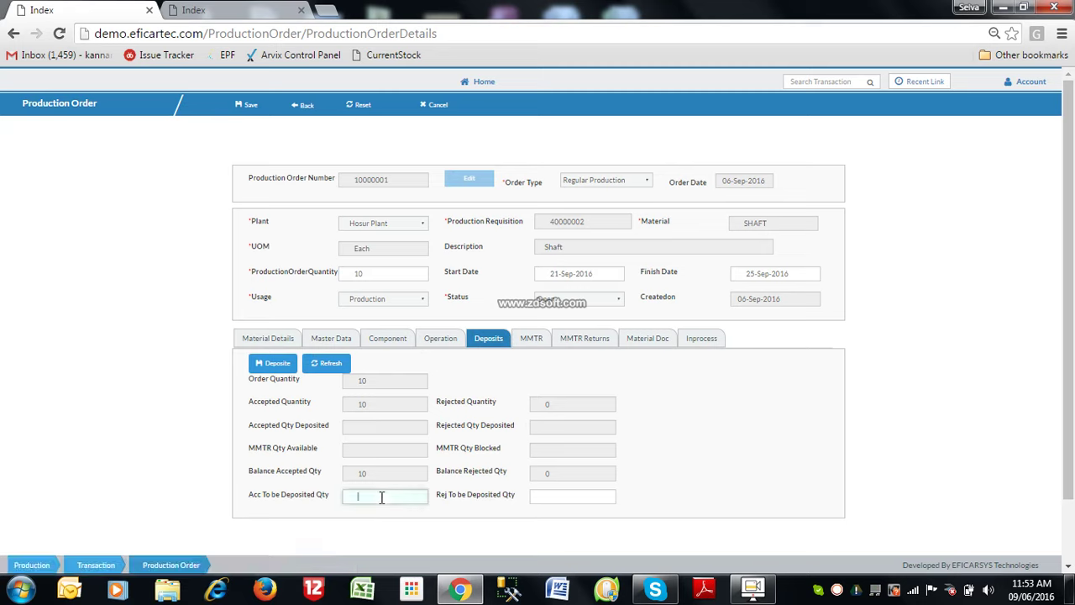
click(271, 367)
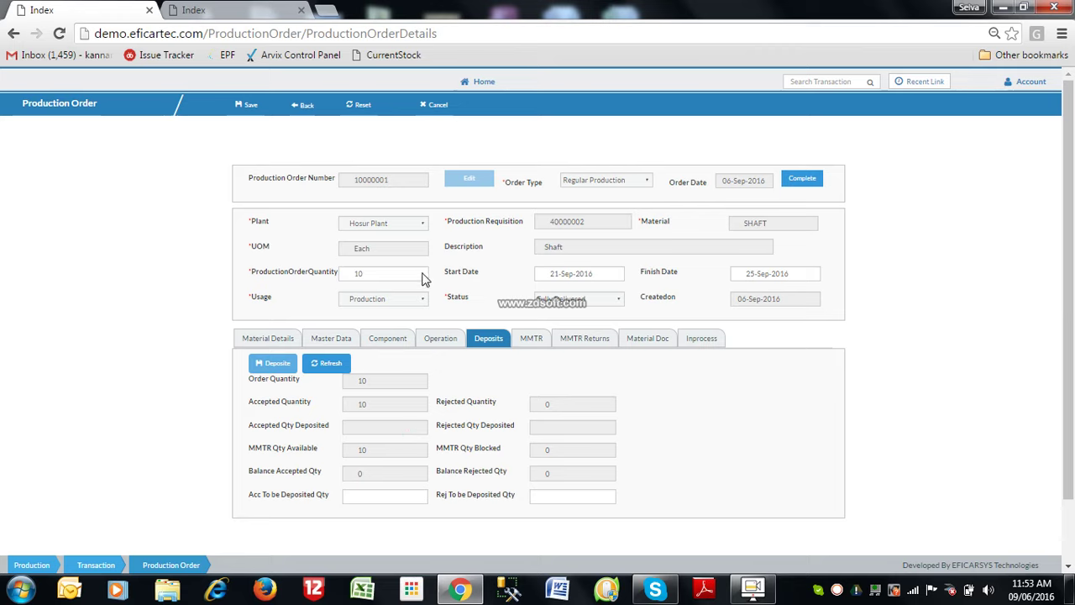
- Reset the production order page, search for orders with status Open, and load the PISTON order
click(359, 106)
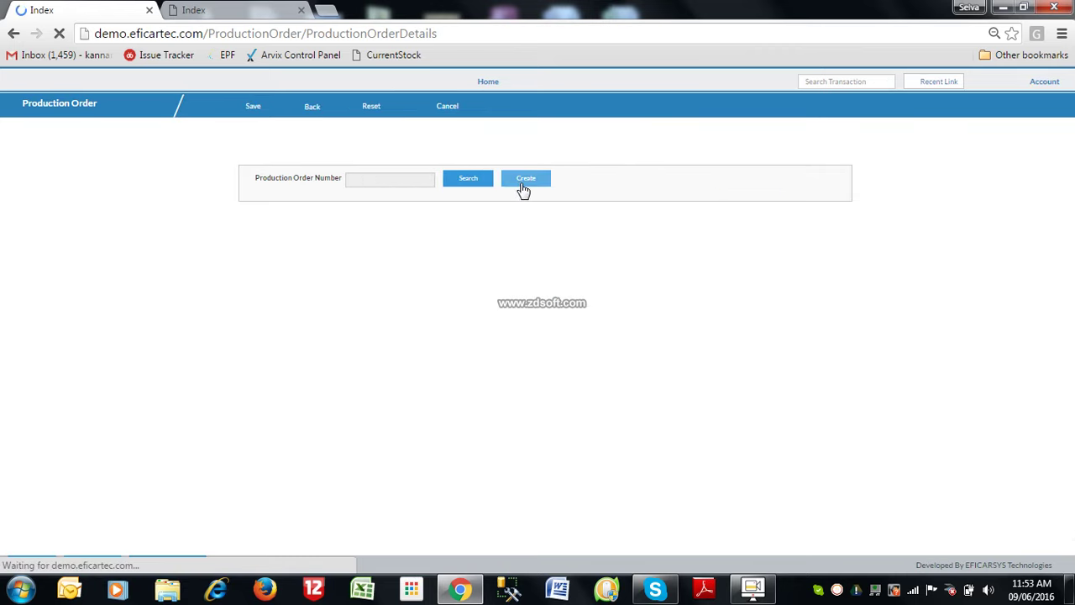
click(523, 190)
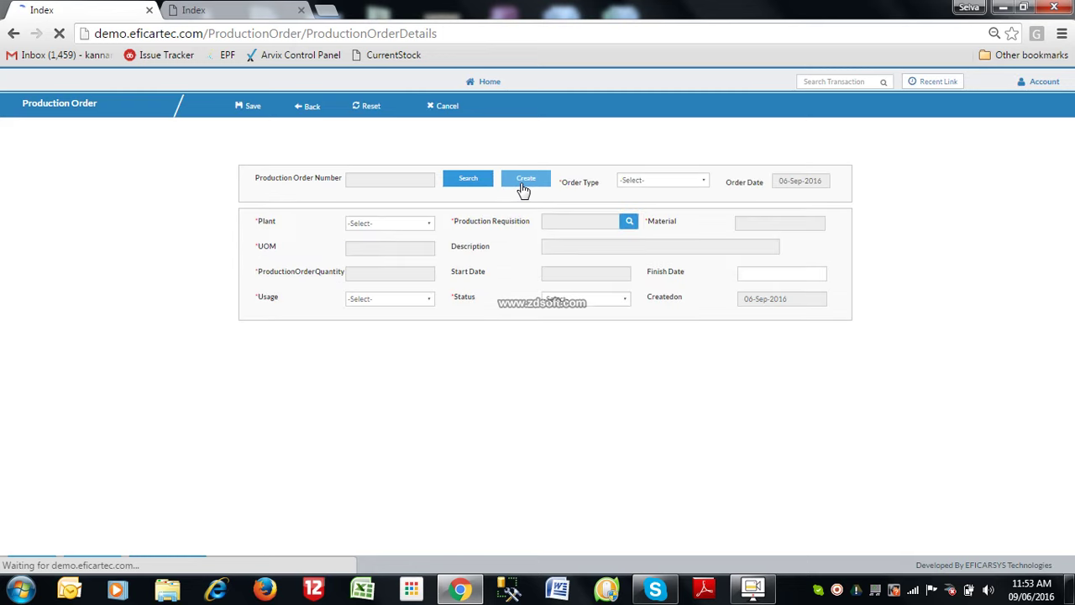
click(471, 188)
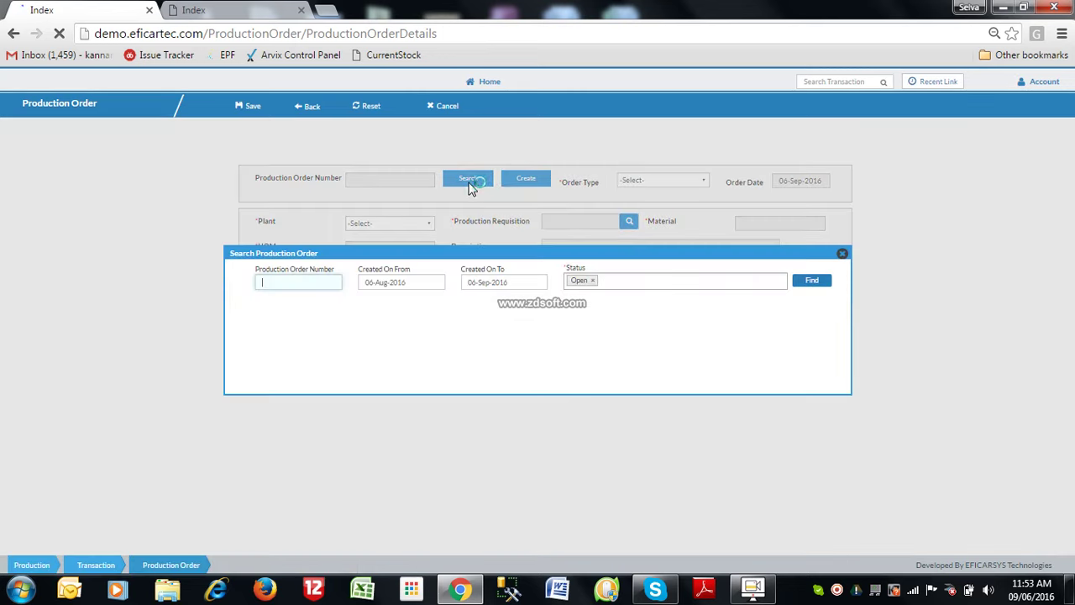
click(806, 284)
click(376, 348)
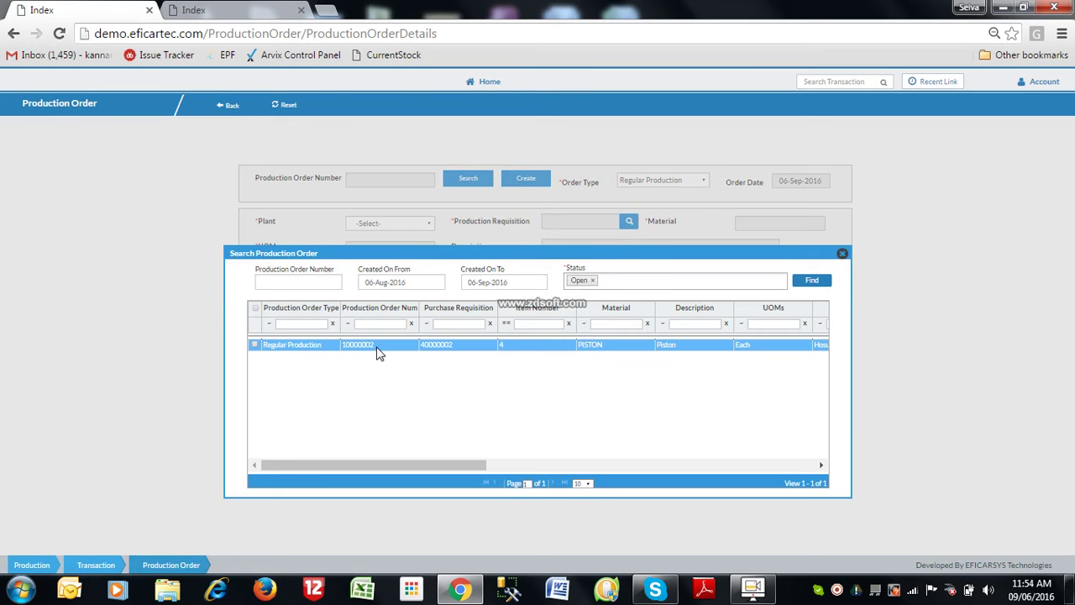
double_click(379, 354)
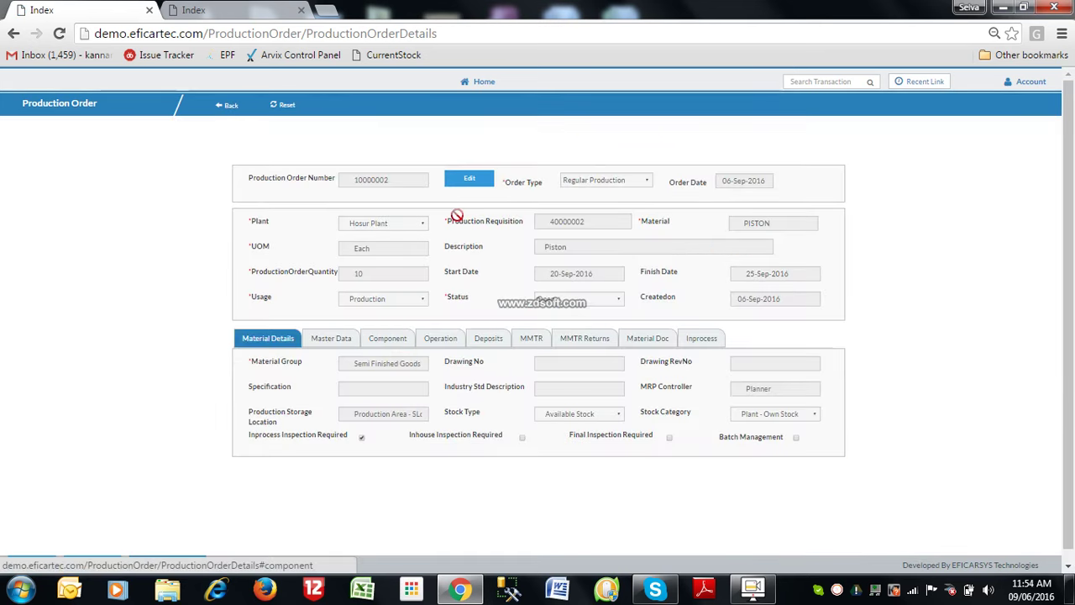
- Deposit the piston order's accepted quantity of 10
click(493, 339)
click(375, 495)
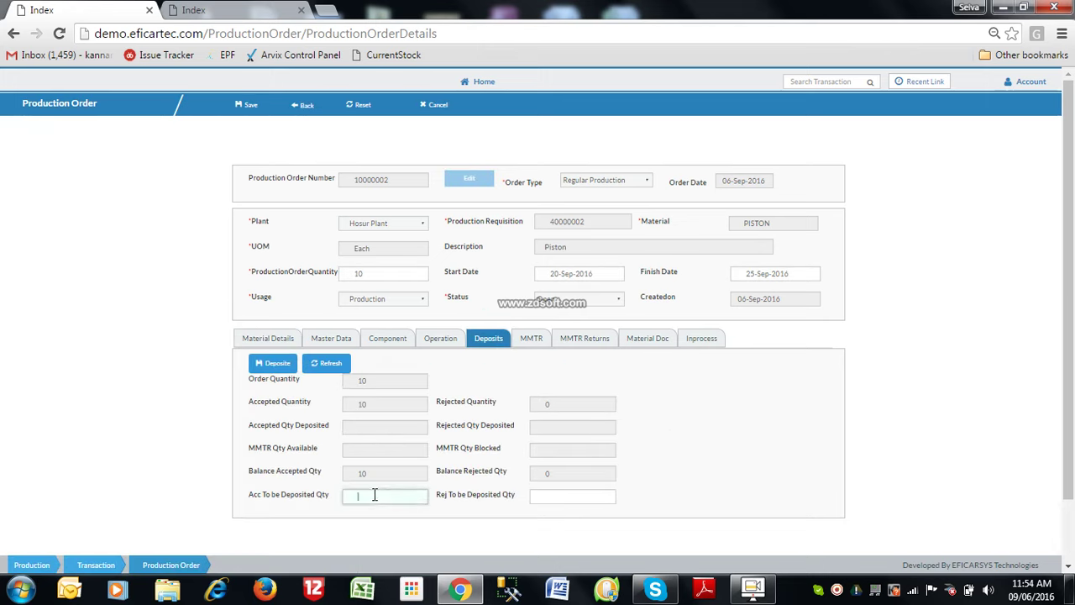
click(273, 363)
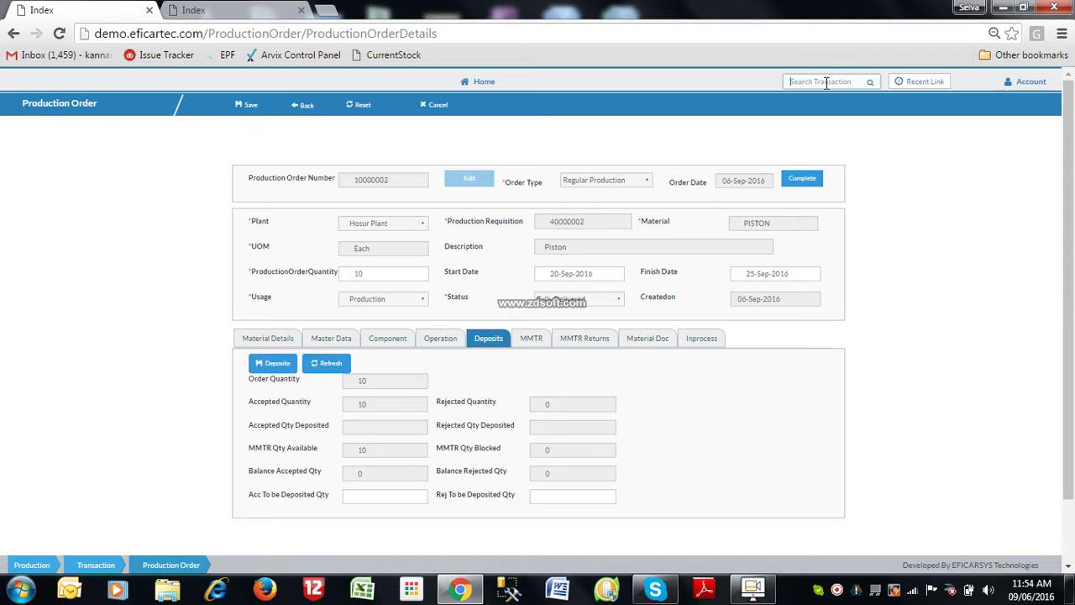
- Open Inventory Movement Transactions in the second browser window tab and start a new material document
click(269, 8)
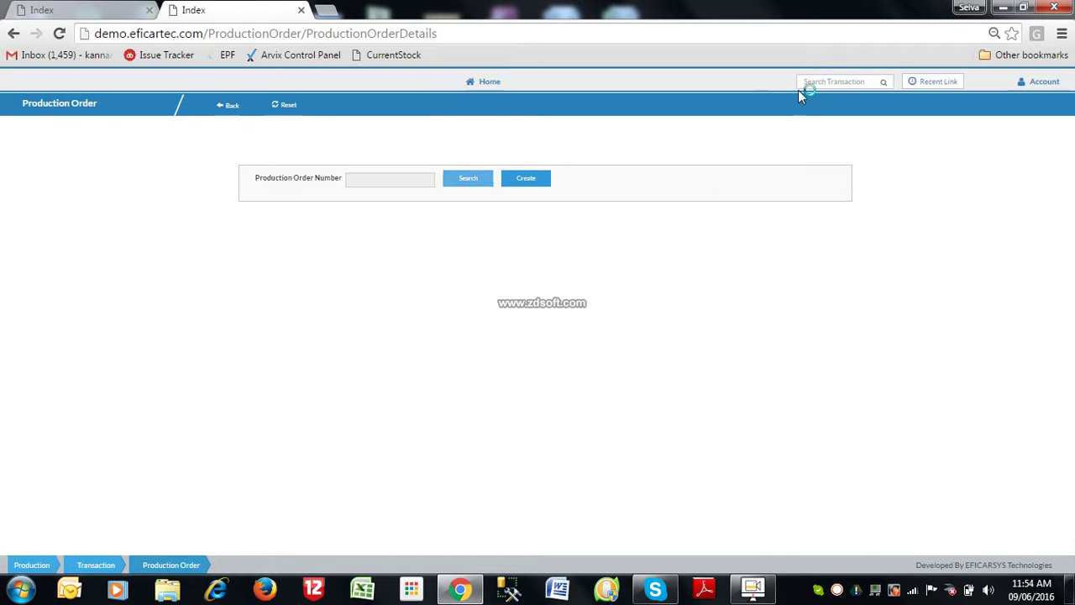
click(822, 81)
text(prod)
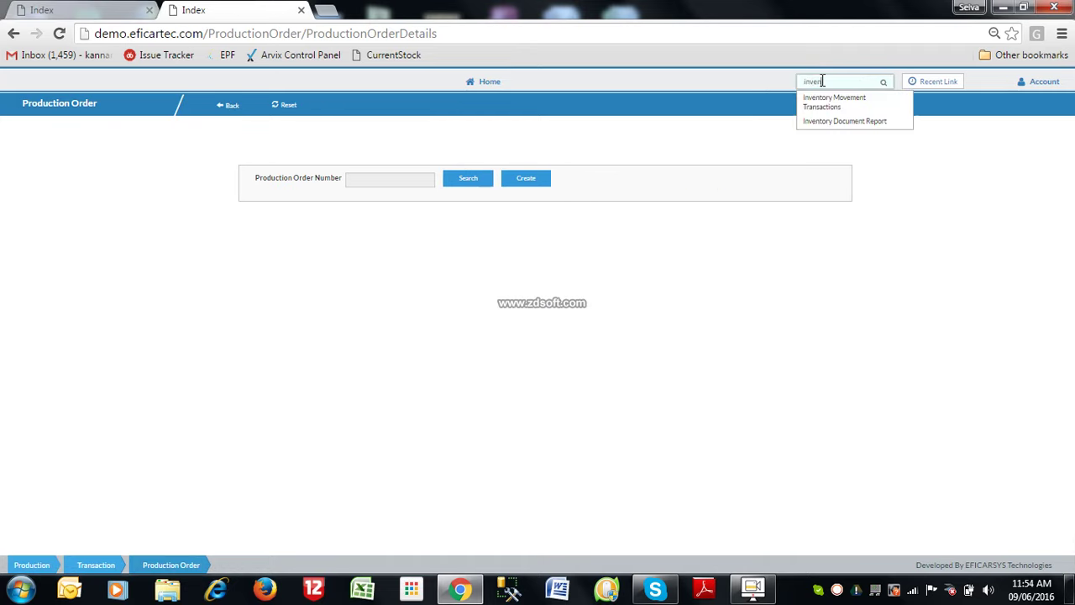
click(835, 104)
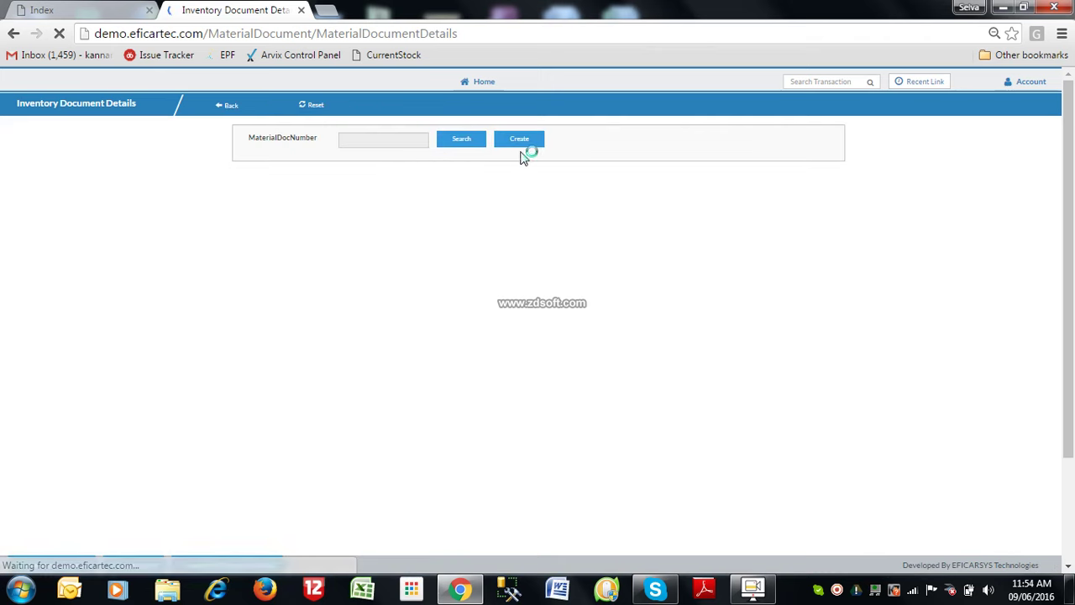
click(520, 141)
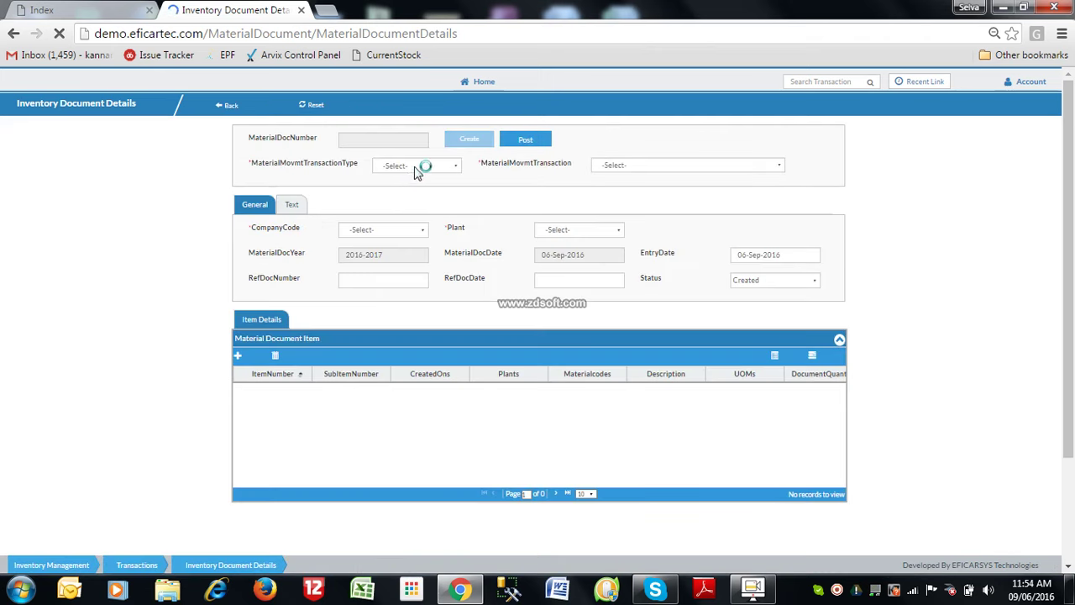
- Set the material document's transaction type to Goods Receipt and its transaction to Goods Receipt (Production Order)
click(420, 166)
click(416, 217)
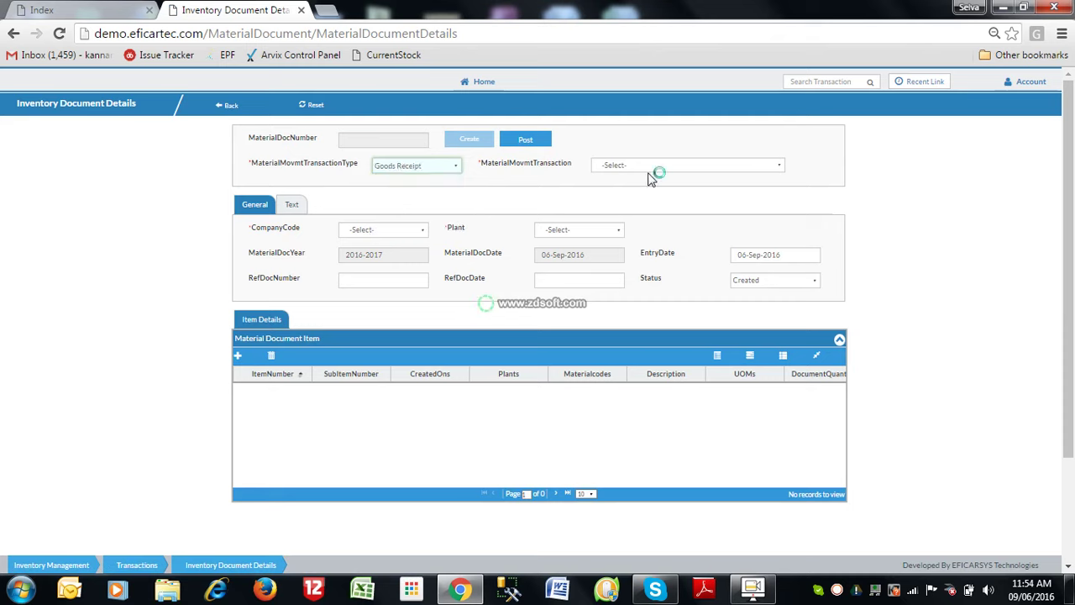
click(653, 165)
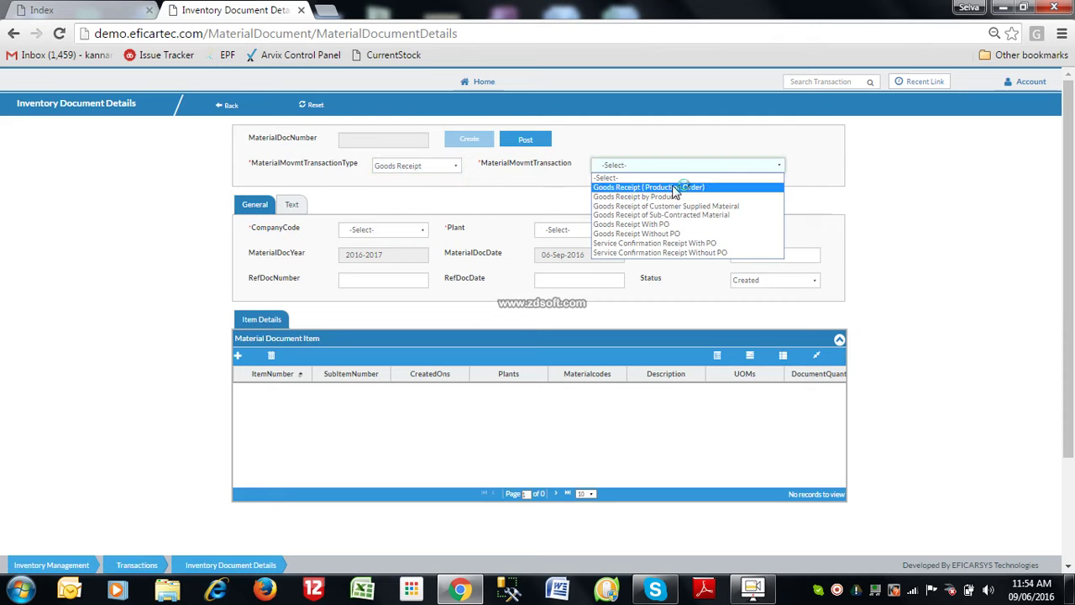
click(682, 187)
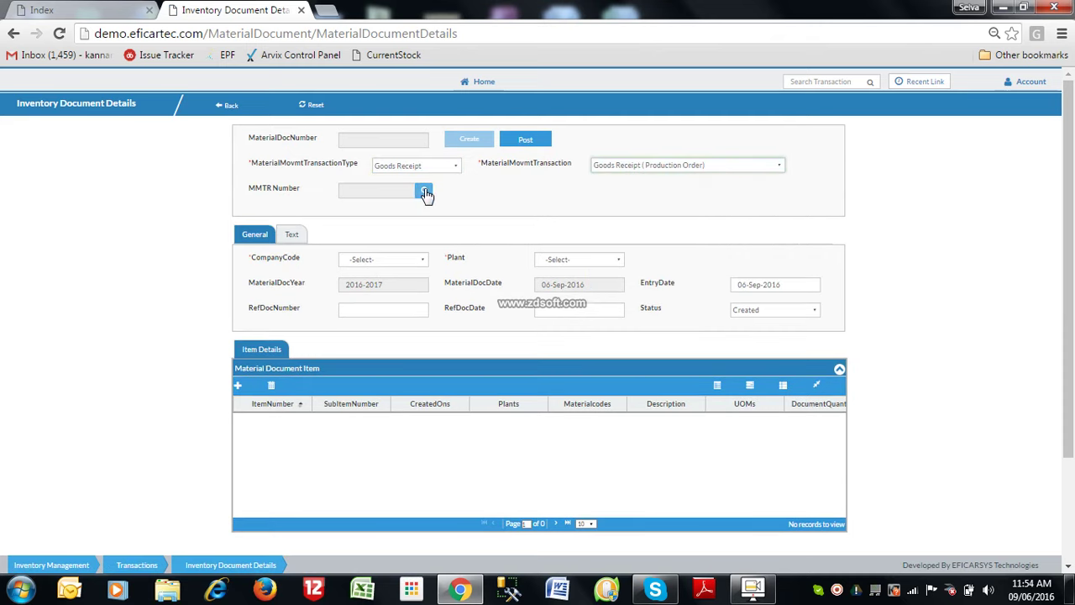
- Load the SHAFT movement request into the material document and set its item's entry quantity to 10
click(426, 192)
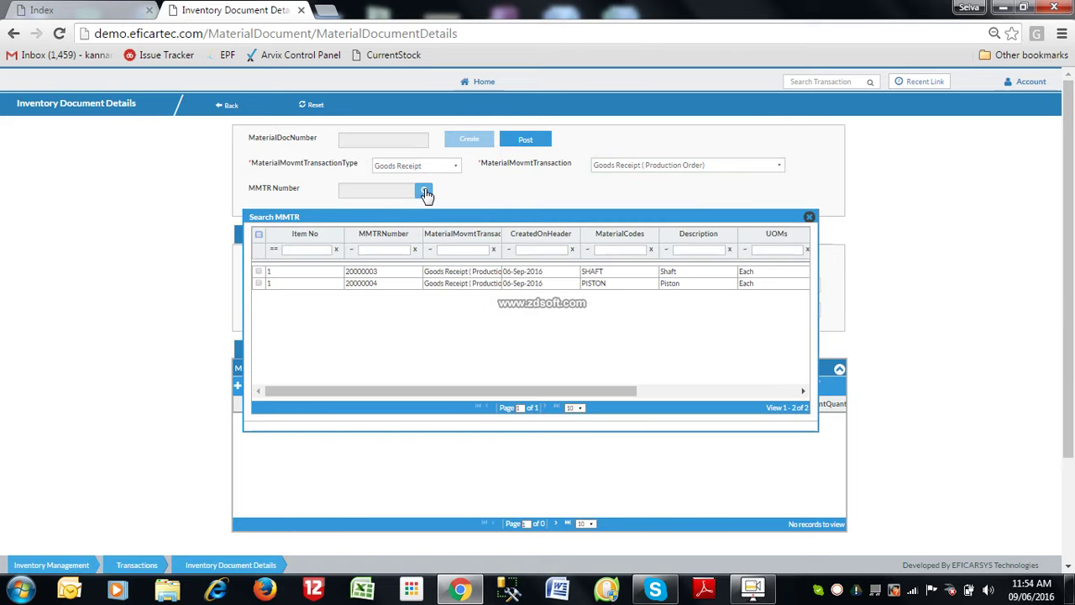
double_click(433, 275)
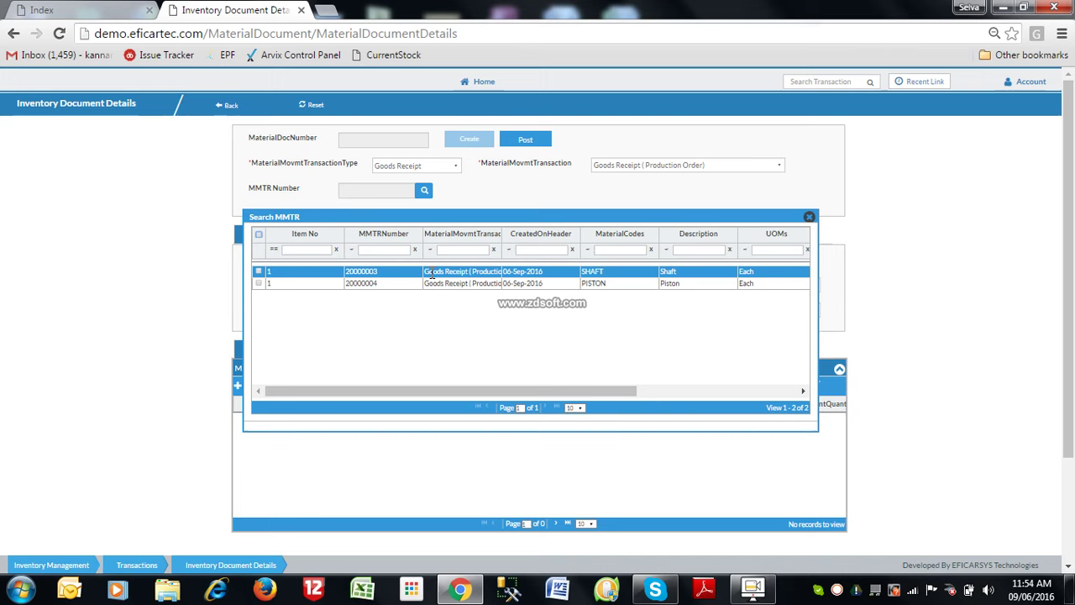
double_click(273, 419)
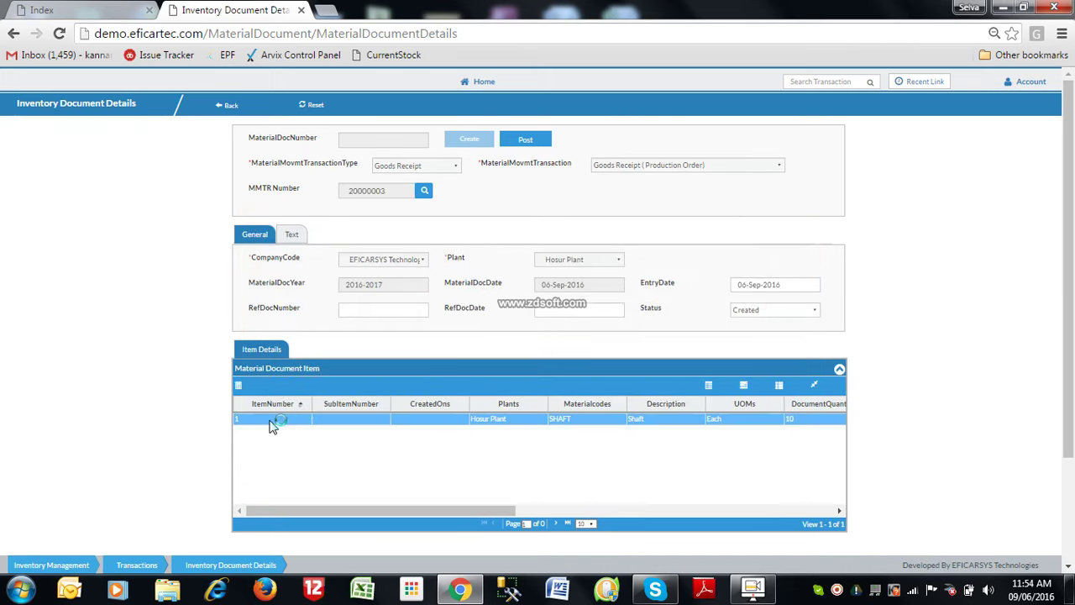
scroll(1071, 542, down, 2)
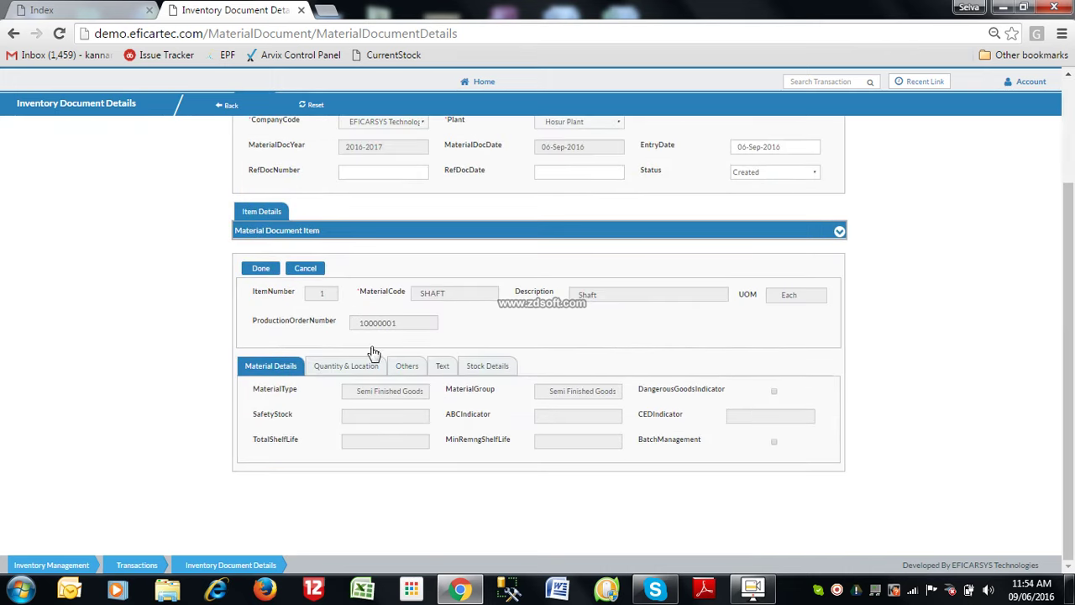
click(354, 367)
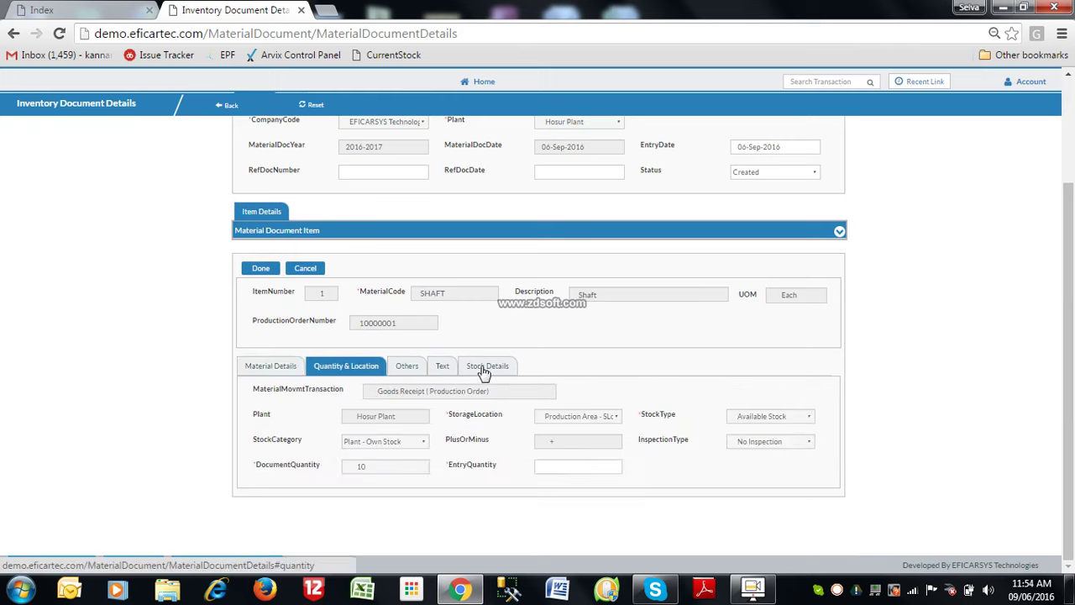
click(581, 468)
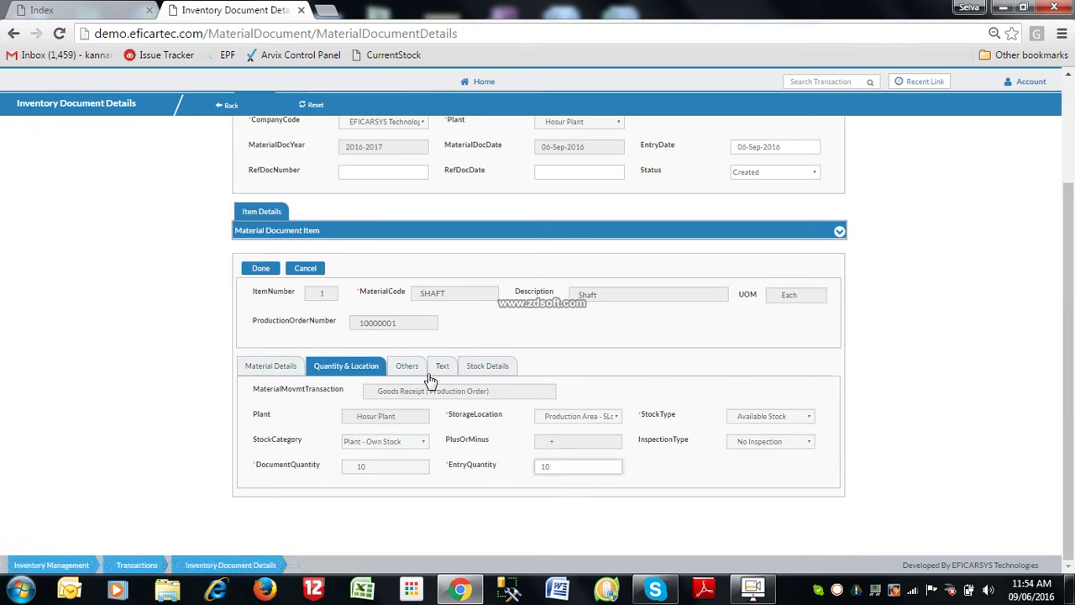
click(484, 370)
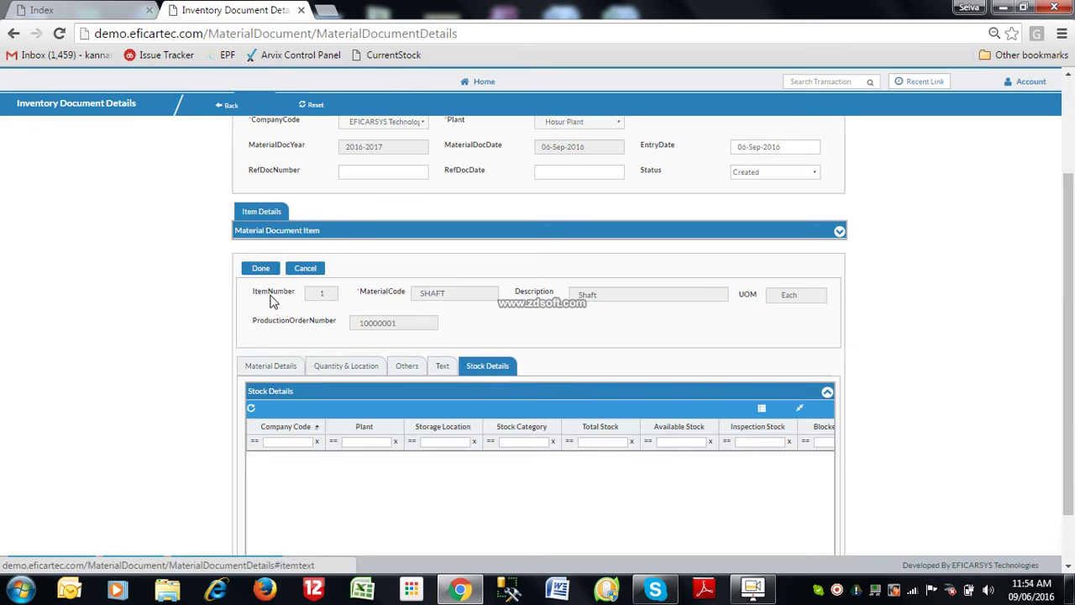
click(261, 268)
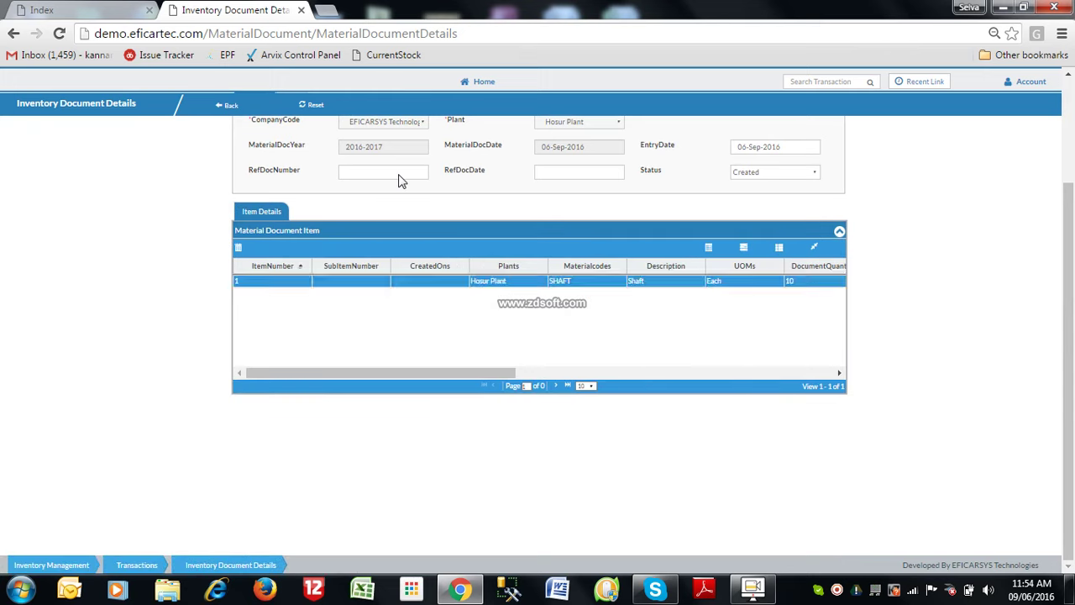
- Post the shaft's goods receipt and acknowledge the confirmation
scroll(472, 245, up, 2)
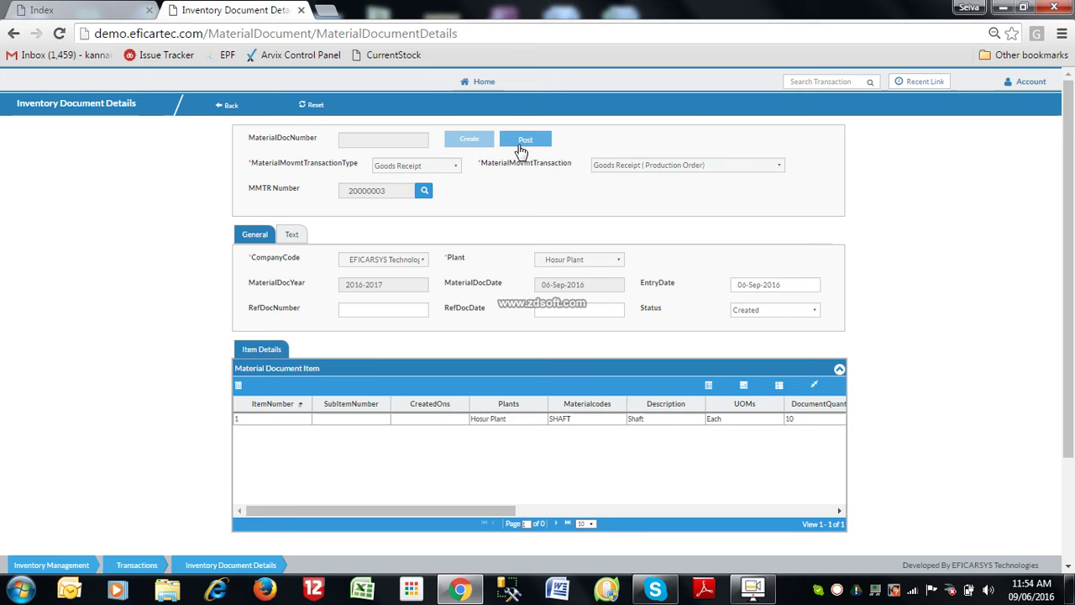
click(525, 140)
click(611, 126)
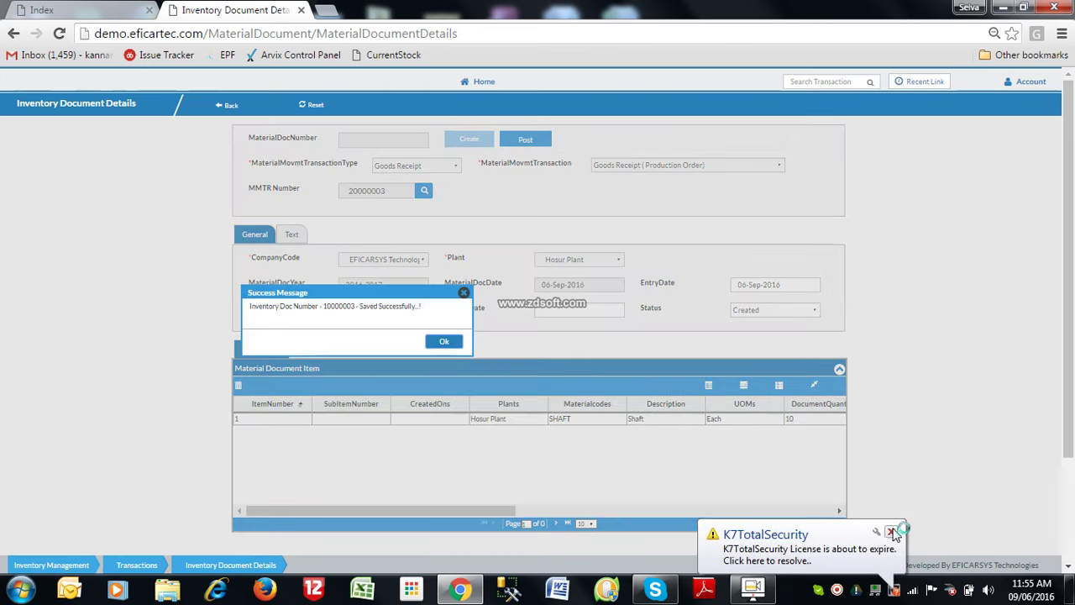
click(443, 343)
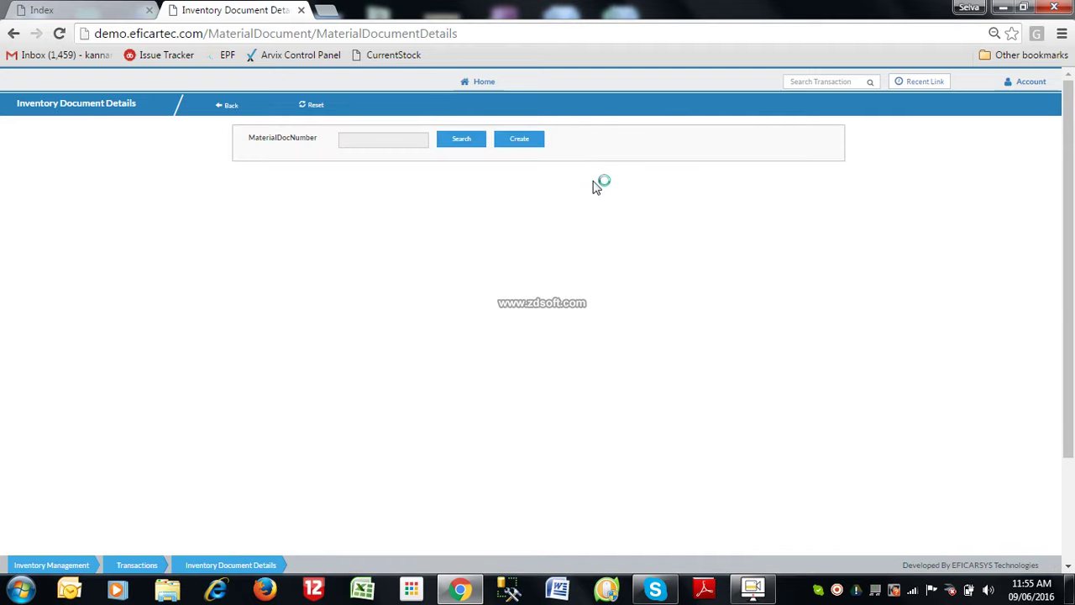
- Create another material document with type Goods Receipt and transaction Goods Receipt (Production Order)
click(518, 143)
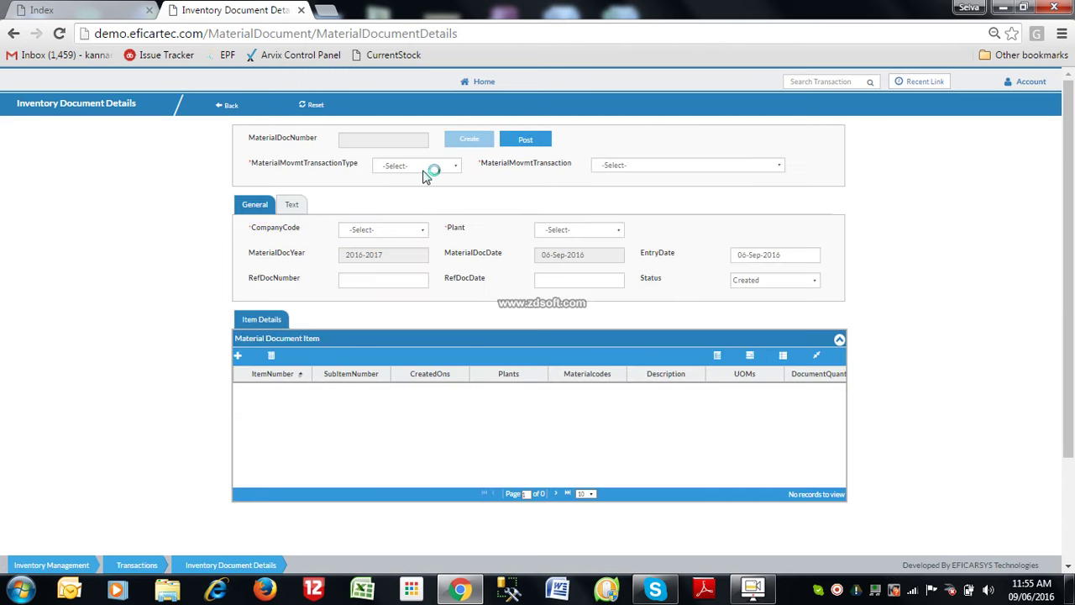
click(430, 167)
click(427, 215)
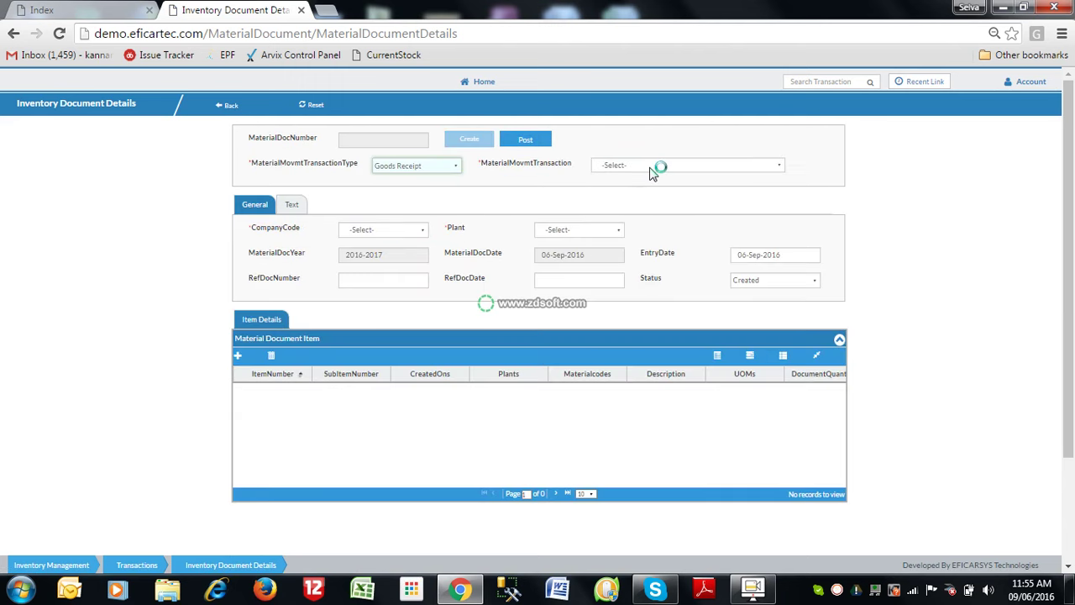
click(658, 166)
click(665, 188)
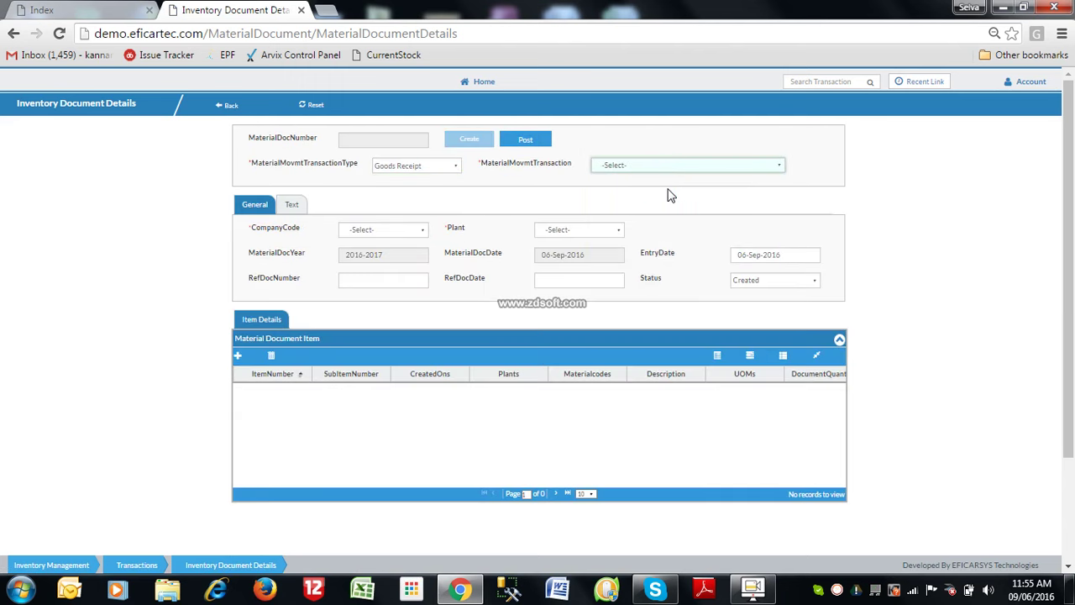
- Load the PISTON movement request into the material document and fill in its item's entry quantity
click(426, 192)
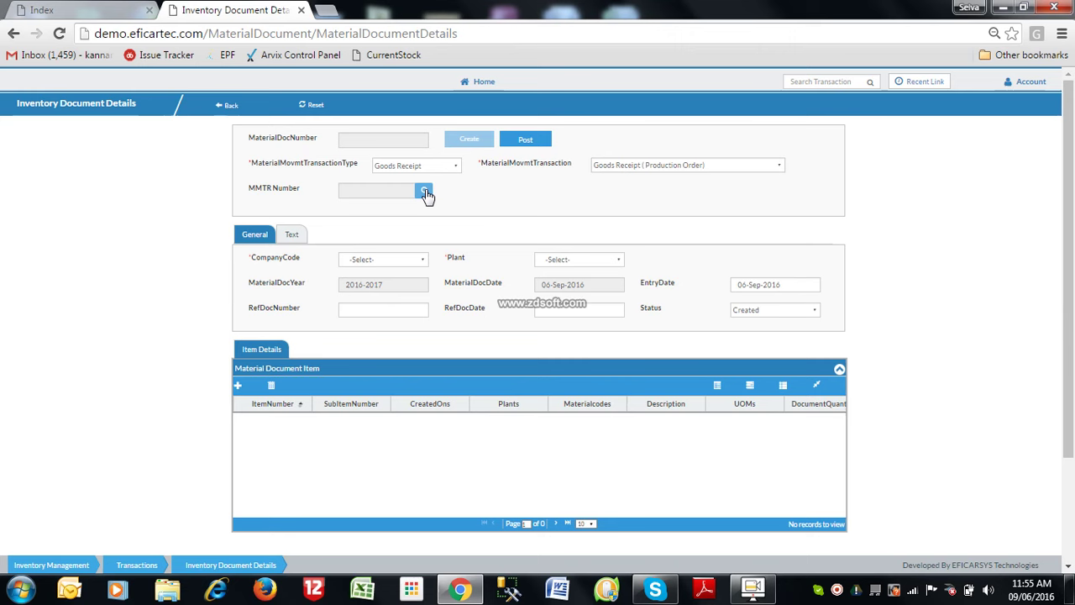
double_click(448, 272)
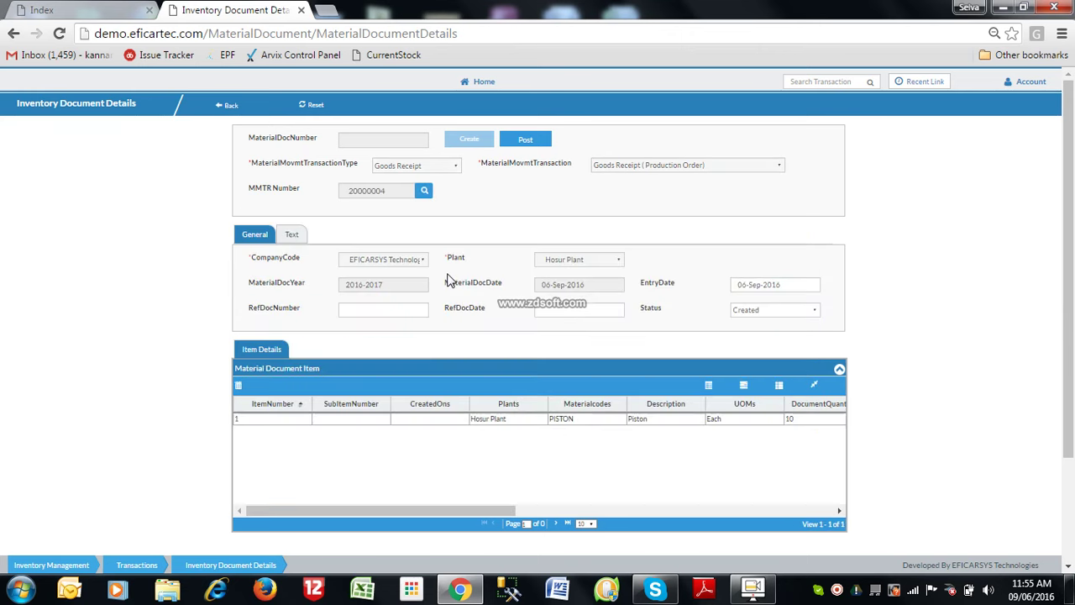
double_click(275, 418)
scroll(1071, 504, down, 2)
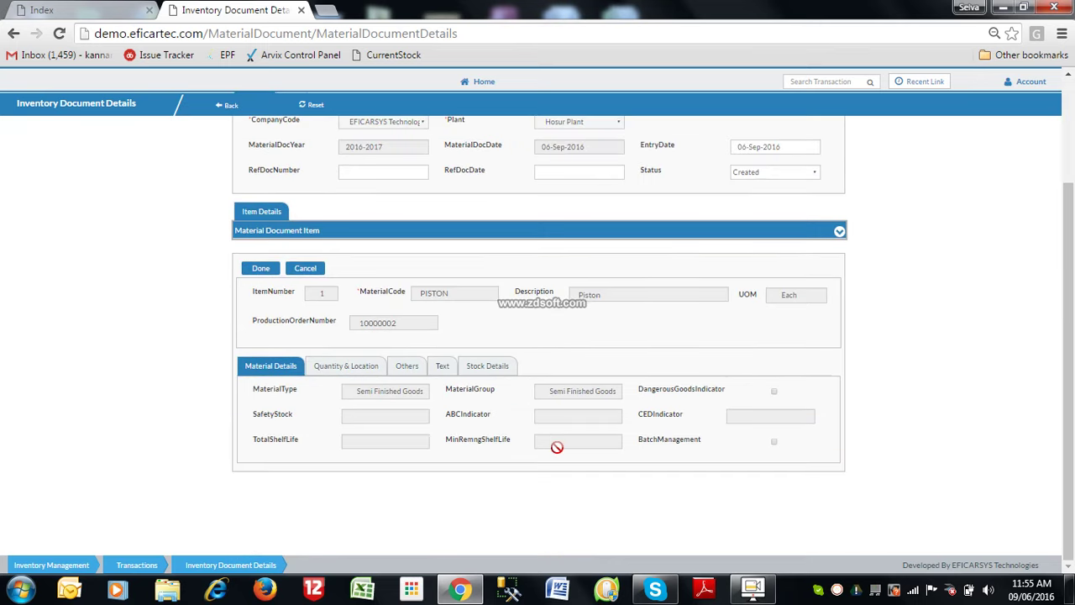
click(340, 374)
click(562, 466)
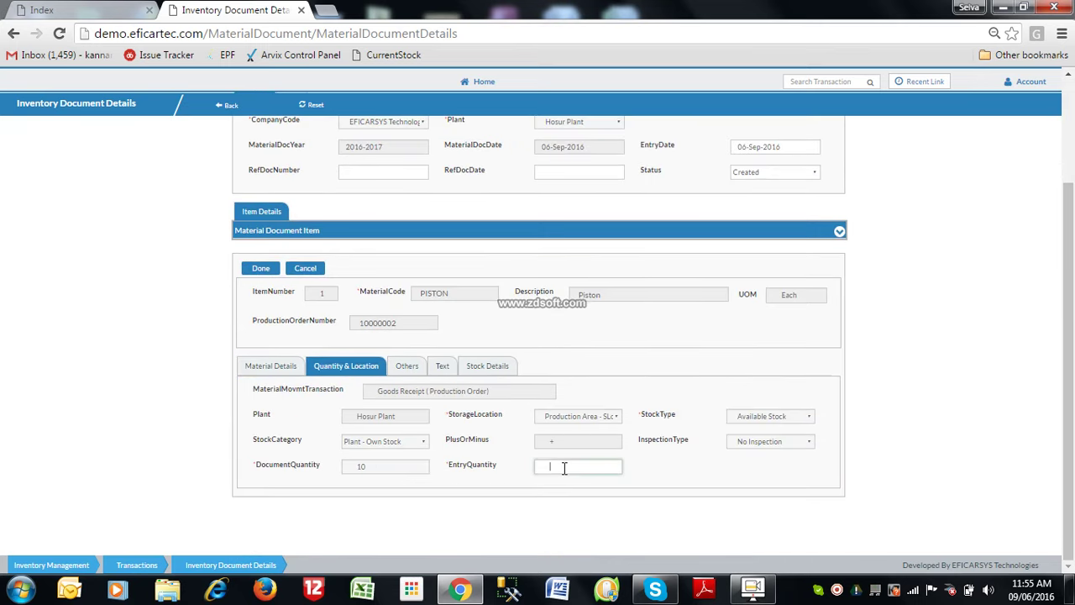
click(267, 270)
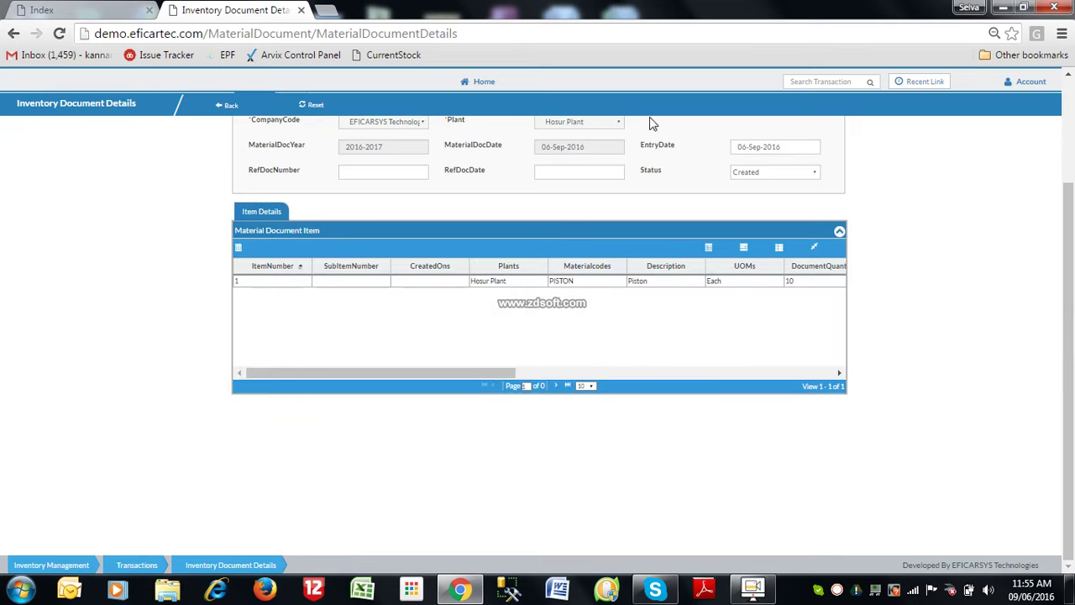
- Try to post the piston's goods receipt
scroll(1070, 136, up, 2)
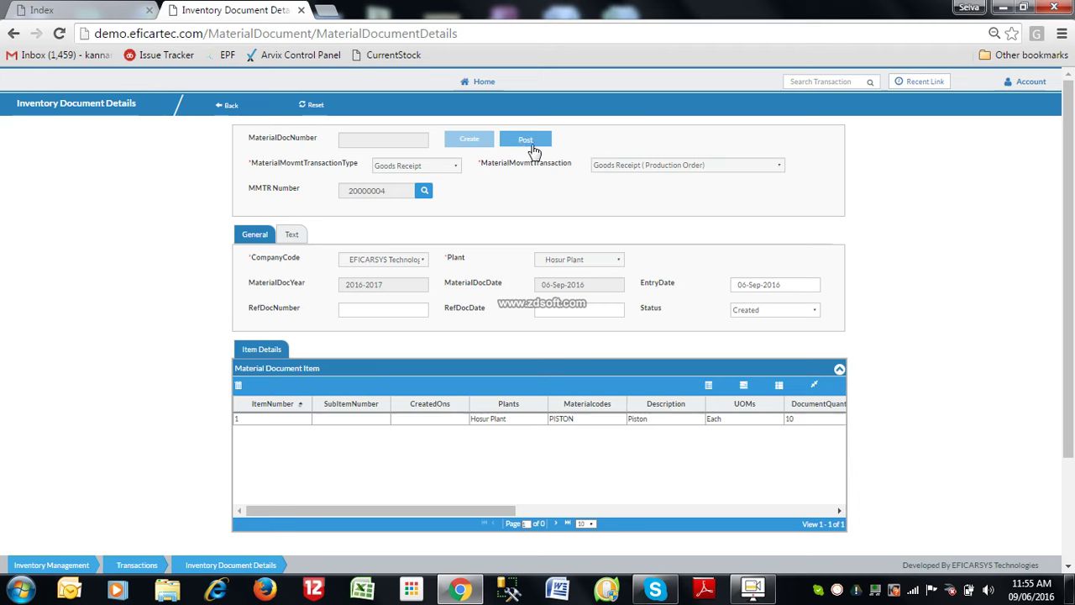
click(525, 137)
click(613, 124)
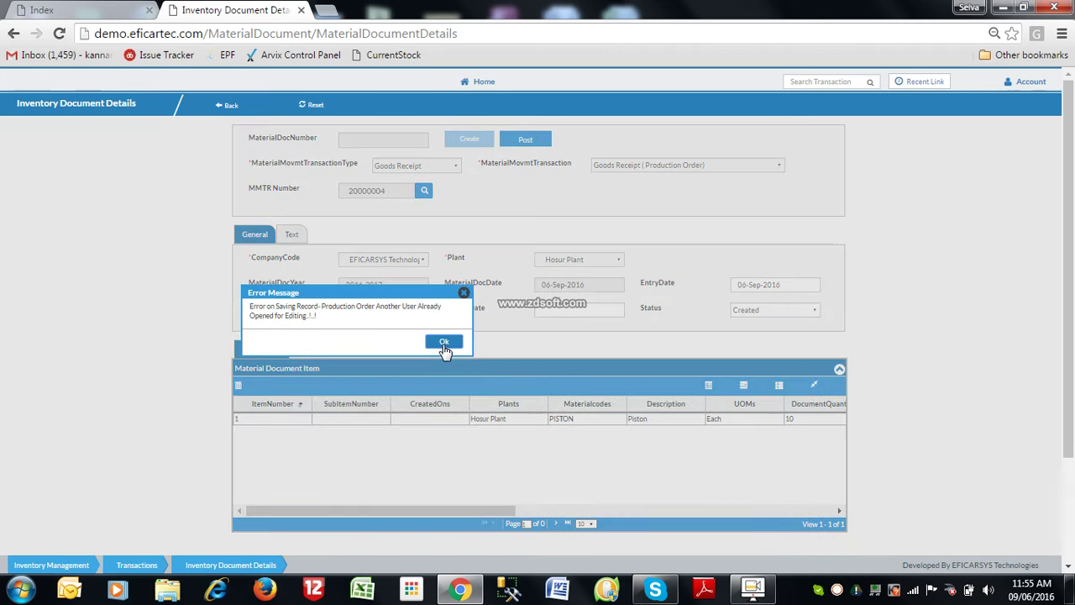
click(443, 343)
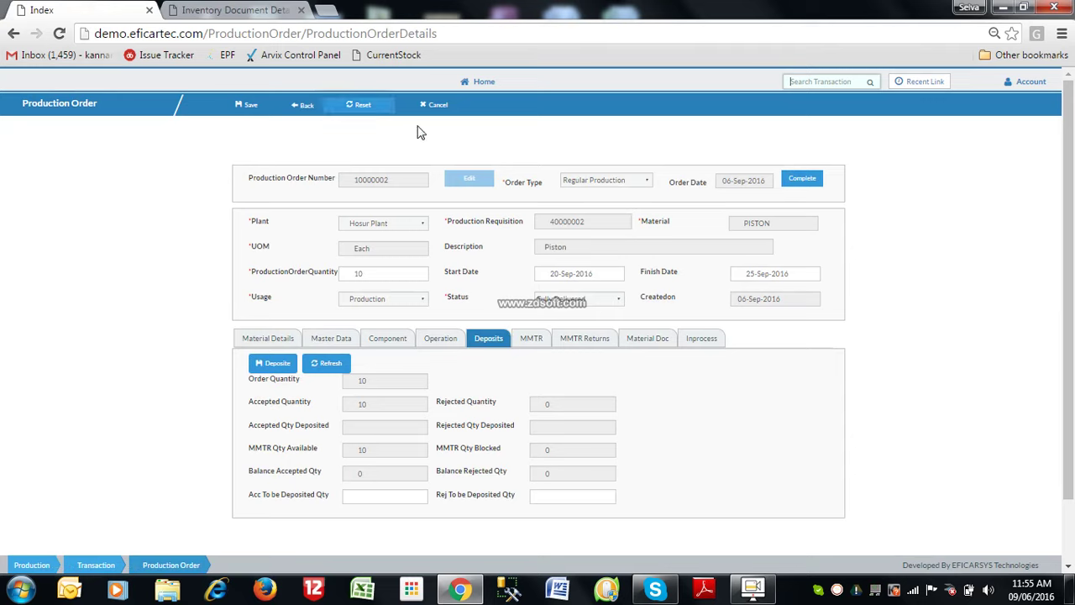
- Reset the piston production order page in the other browser tab, and post the piston's goods receipt
click(357, 105)
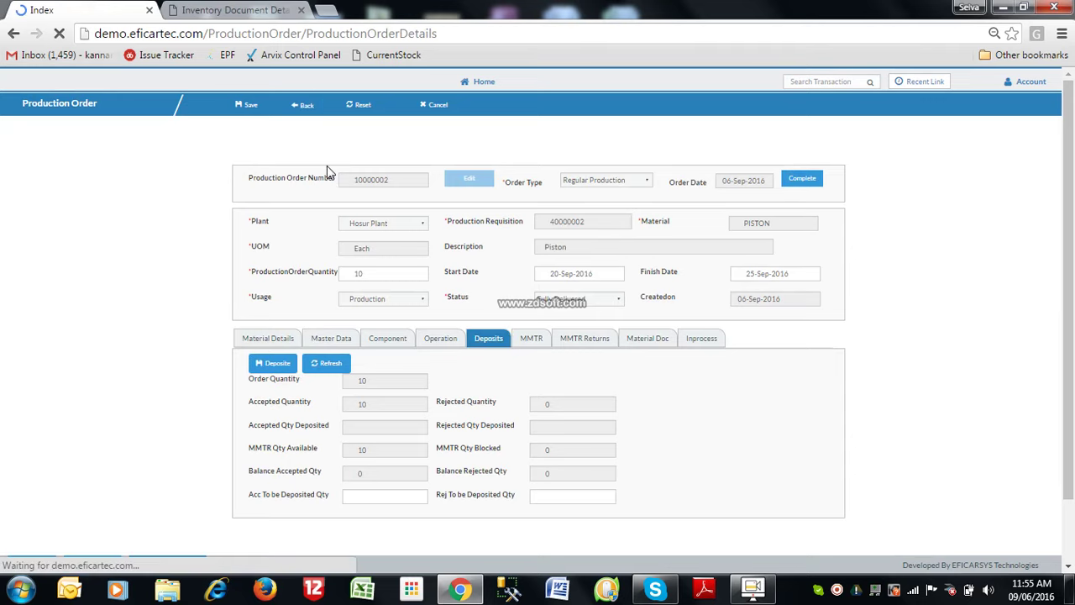
click(237, 10)
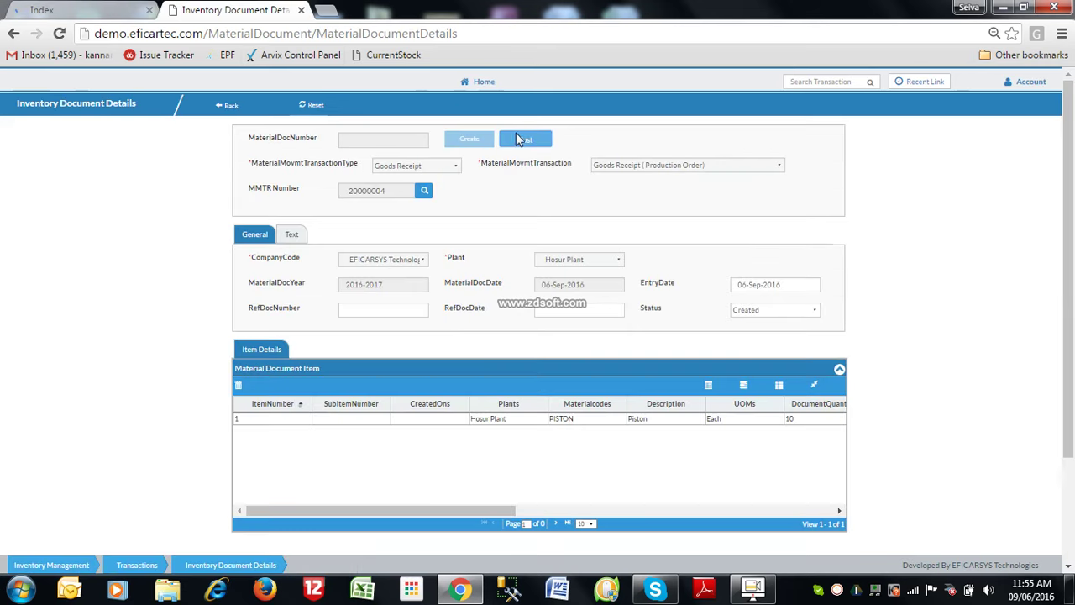
click(520, 139)
click(604, 157)
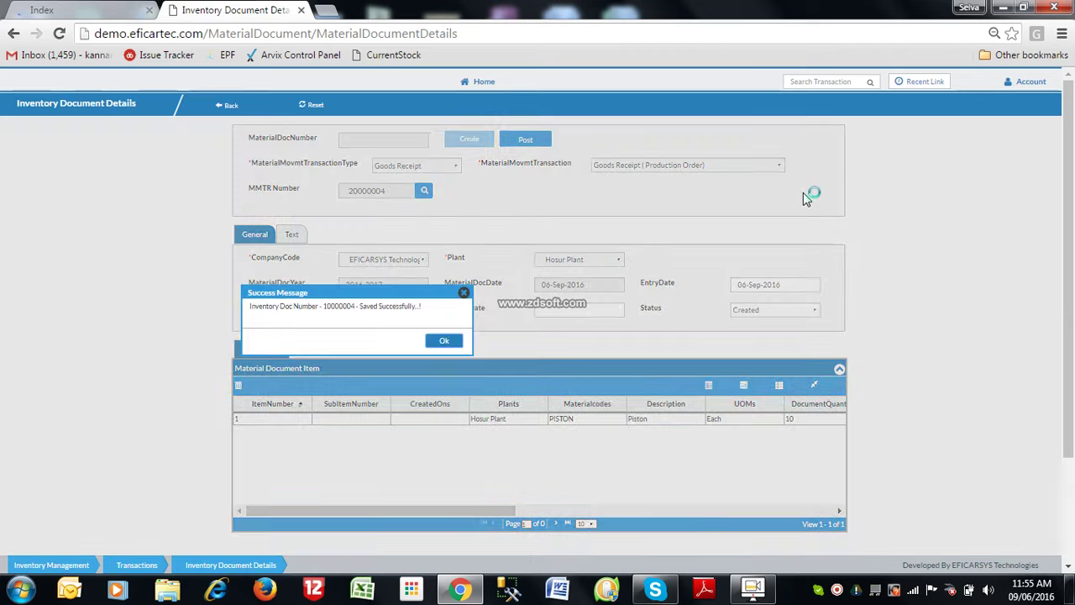
click(443, 342)
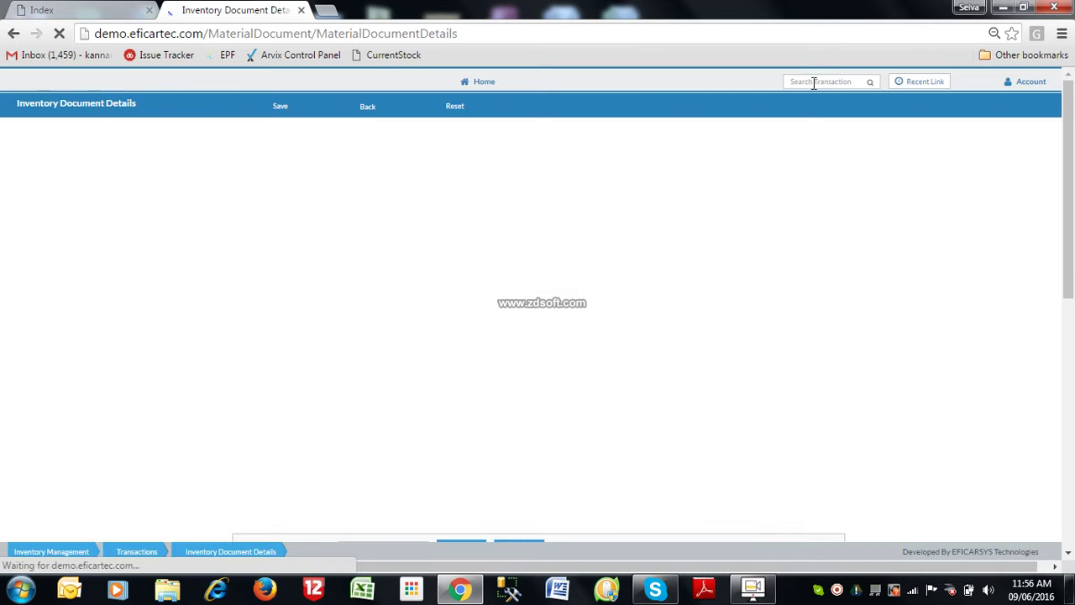
- Search the transactions for current stock and open the Current Stock List report
click(813, 82)
text(curr)
key(BackSpace)
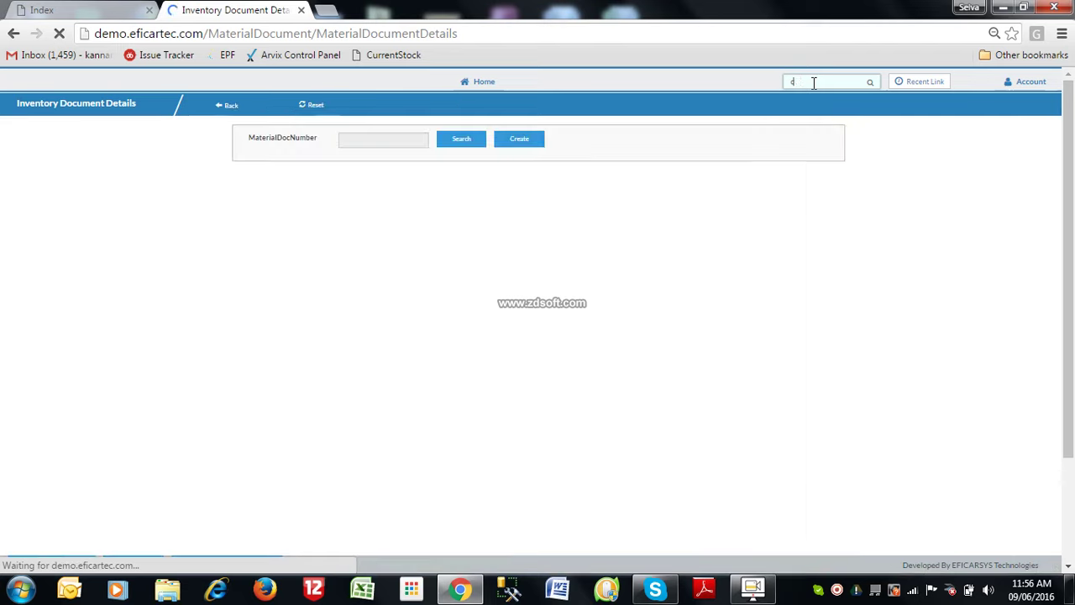
key(BackSpace)
key(BackSpace)
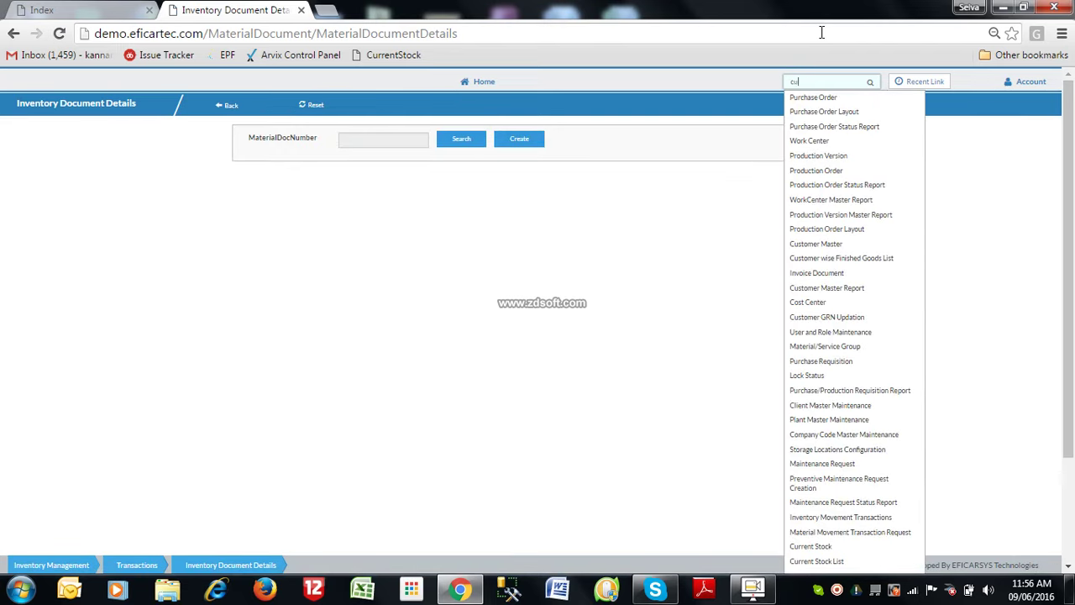
click(832, 110)
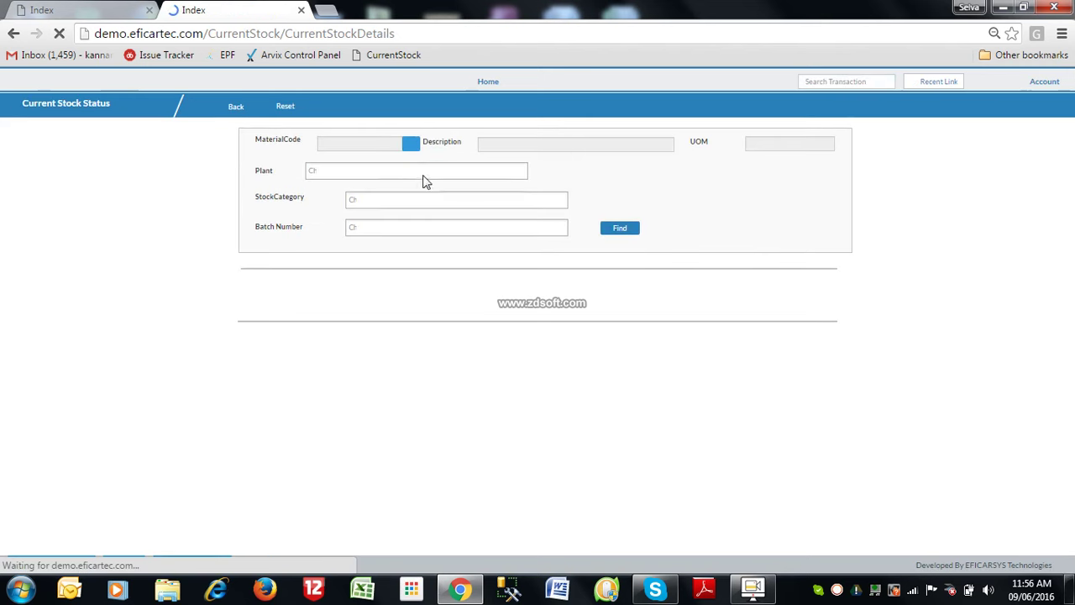
- Look up the current stock of material SHAFT at Hosur Plant
click(411, 146)
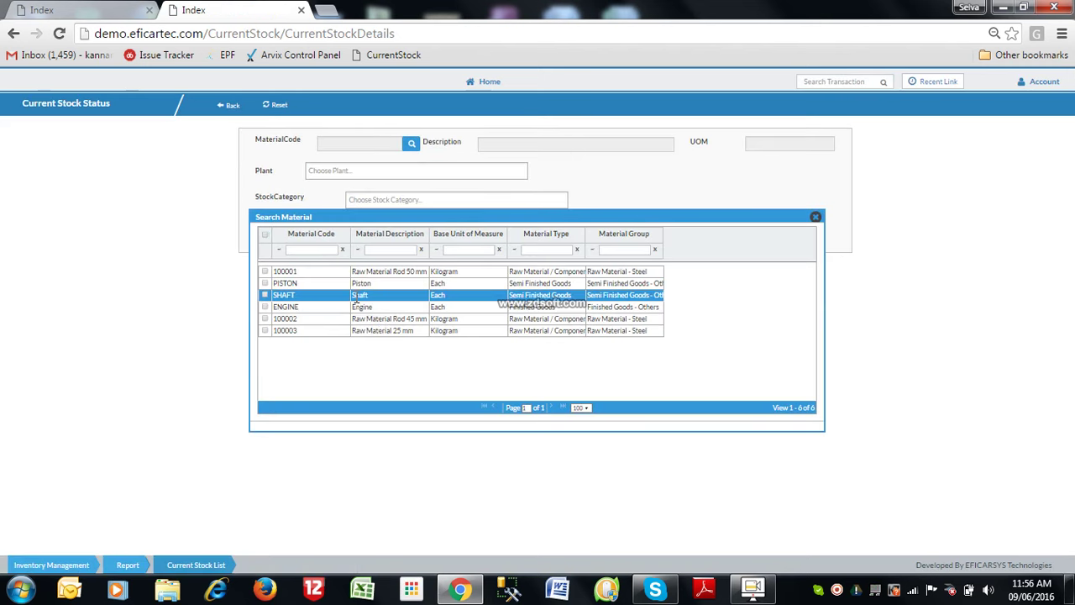
double_click(360, 296)
click(482, 172)
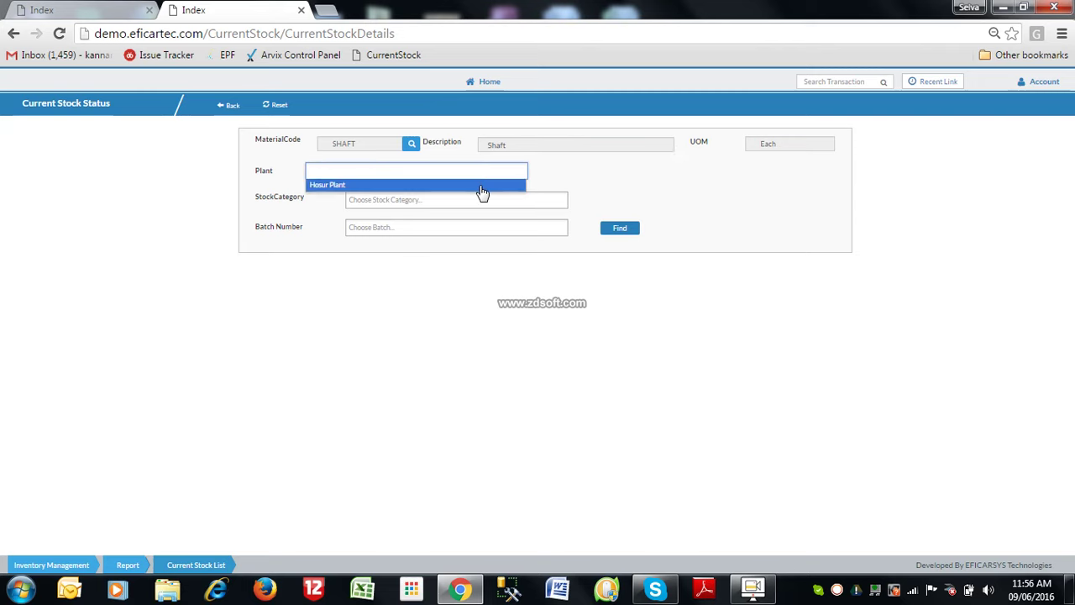
click(481, 186)
click(618, 231)
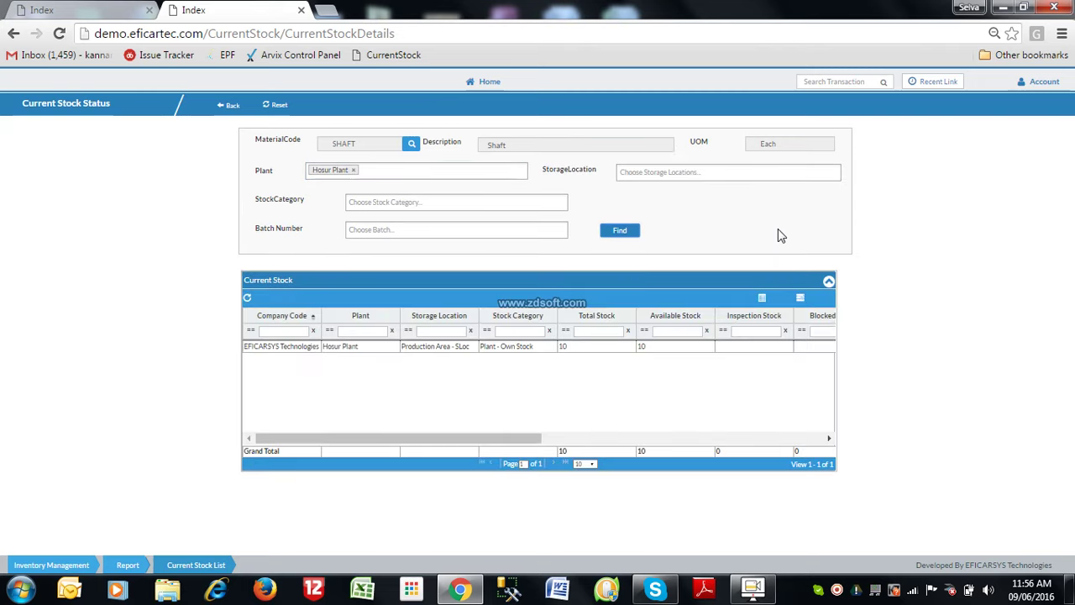
double_click(655, 347)
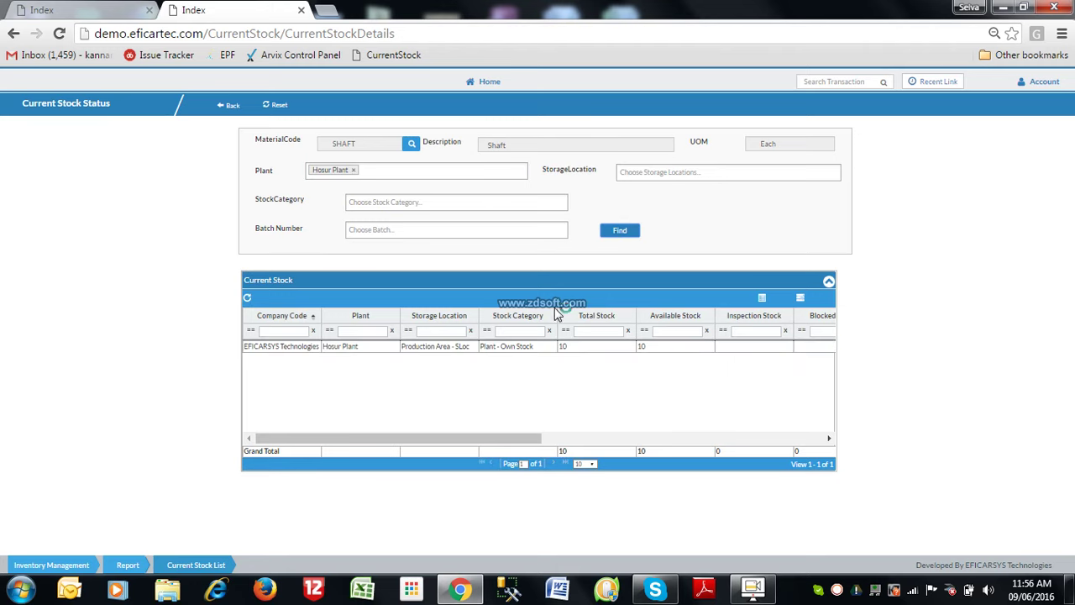
- Look up the current stock of material PISTON at Hosur Plant
click(412, 147)
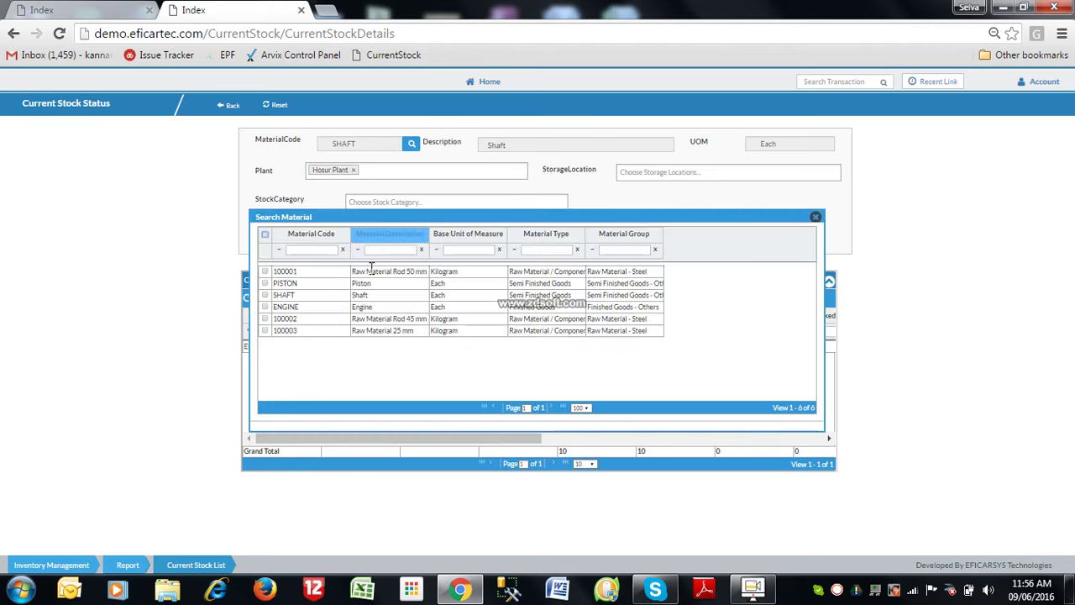
double_click(363, 284)
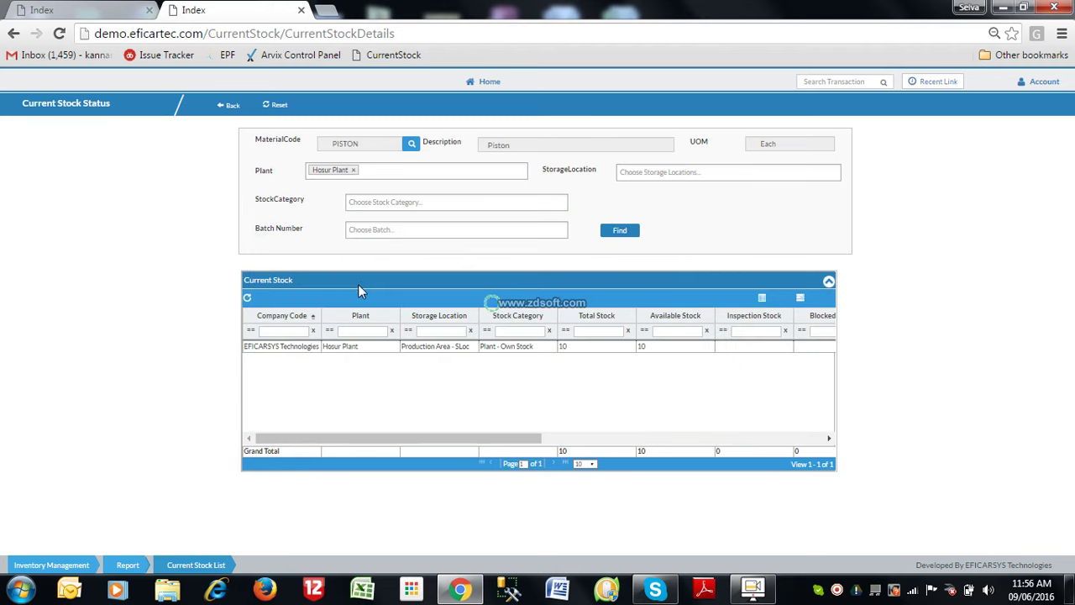
click(625, 234)
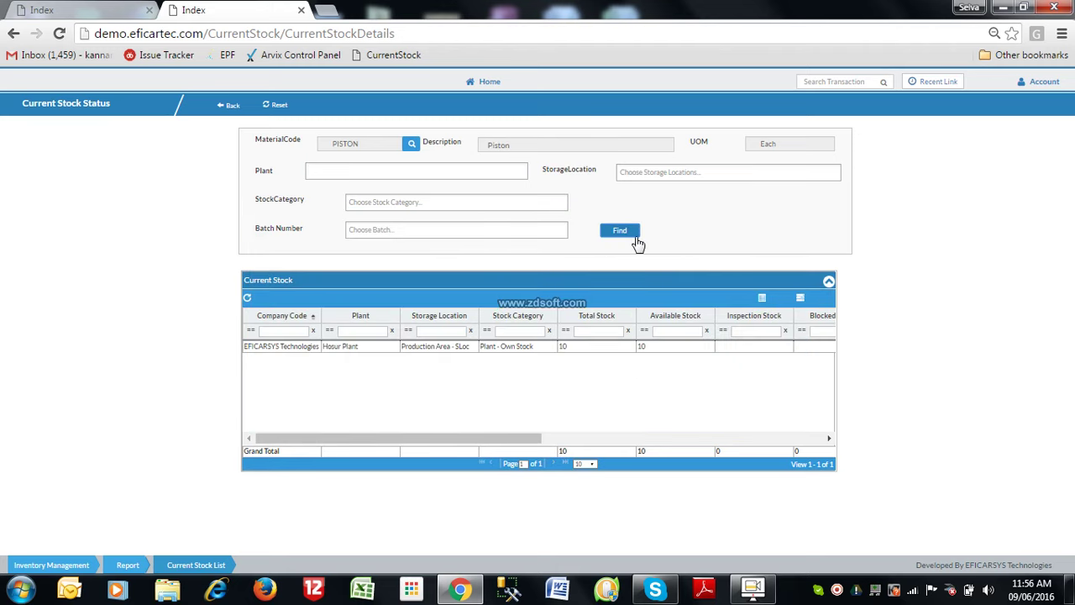
click(673, 350)
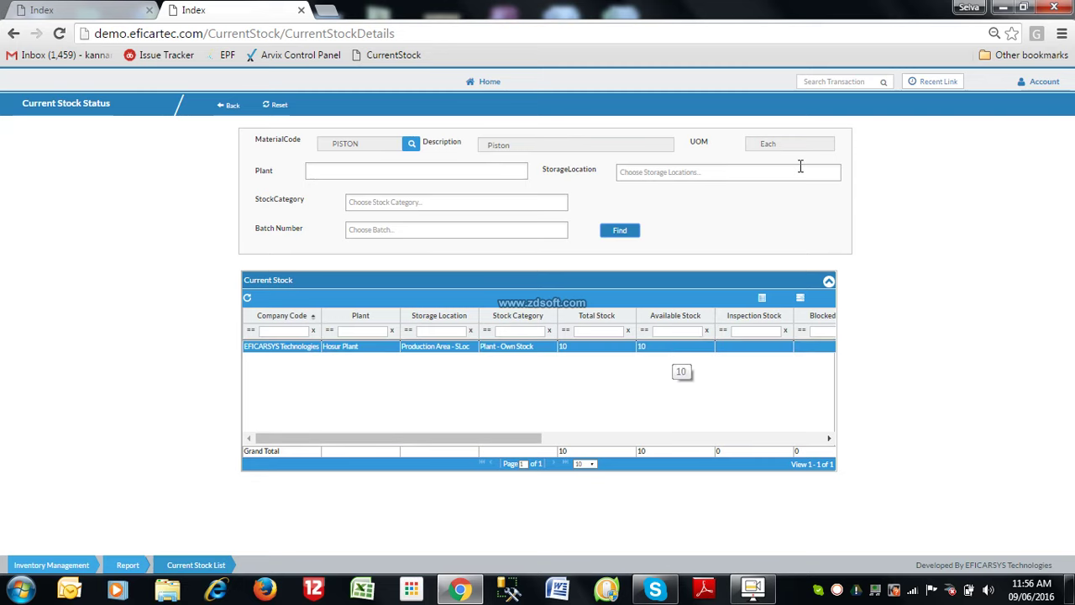
- Search the transactions for Production Order and start a new production order for Hosur Plant
click(827, 82)
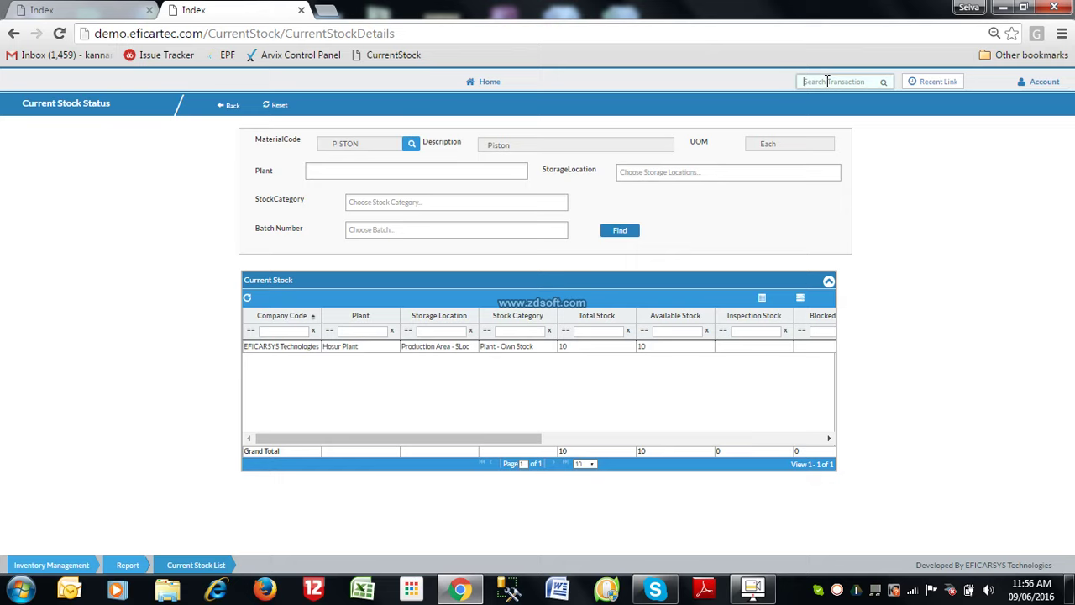
text(P)
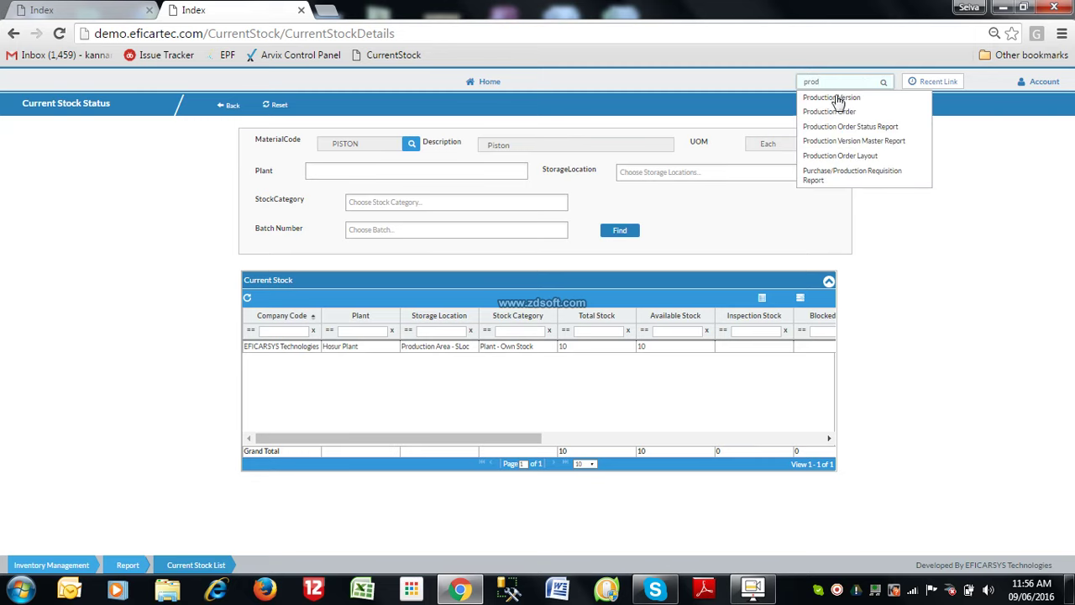
click(829, 110)
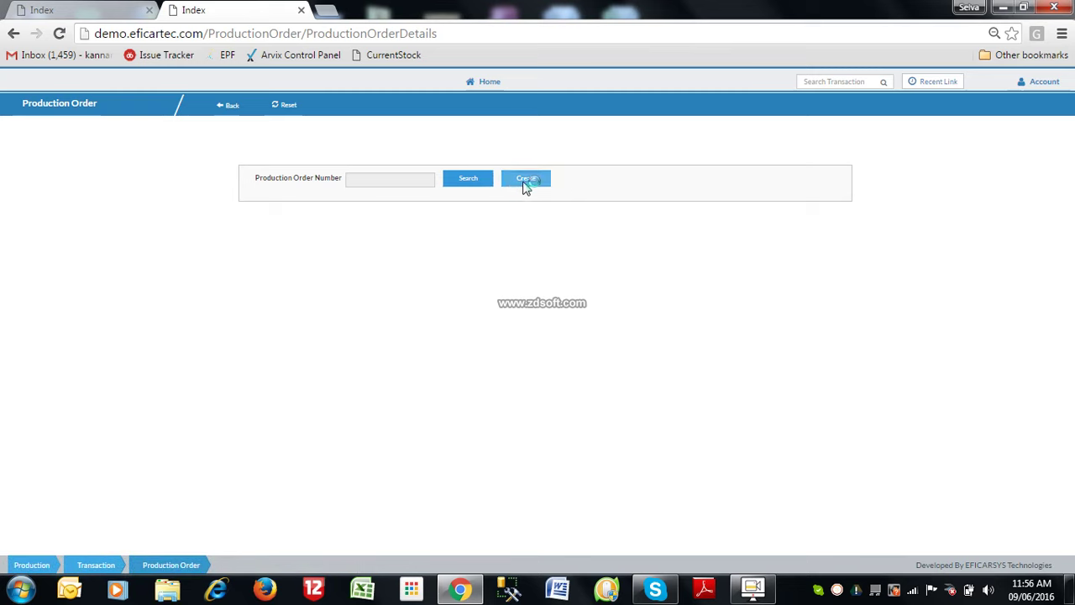
click(524, 183)
click(403, 225)
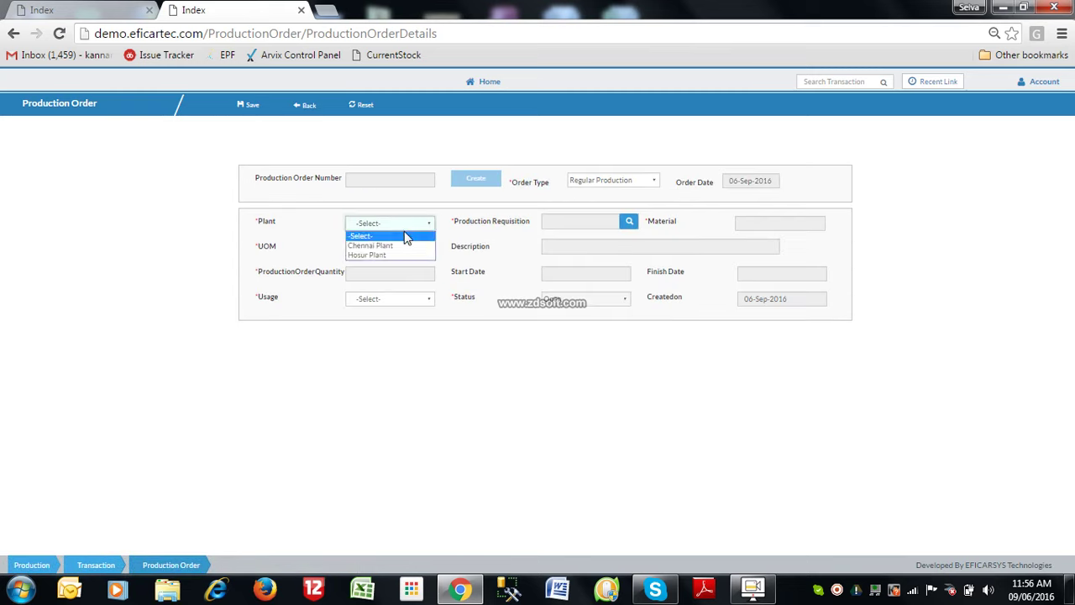
click(404, 254)
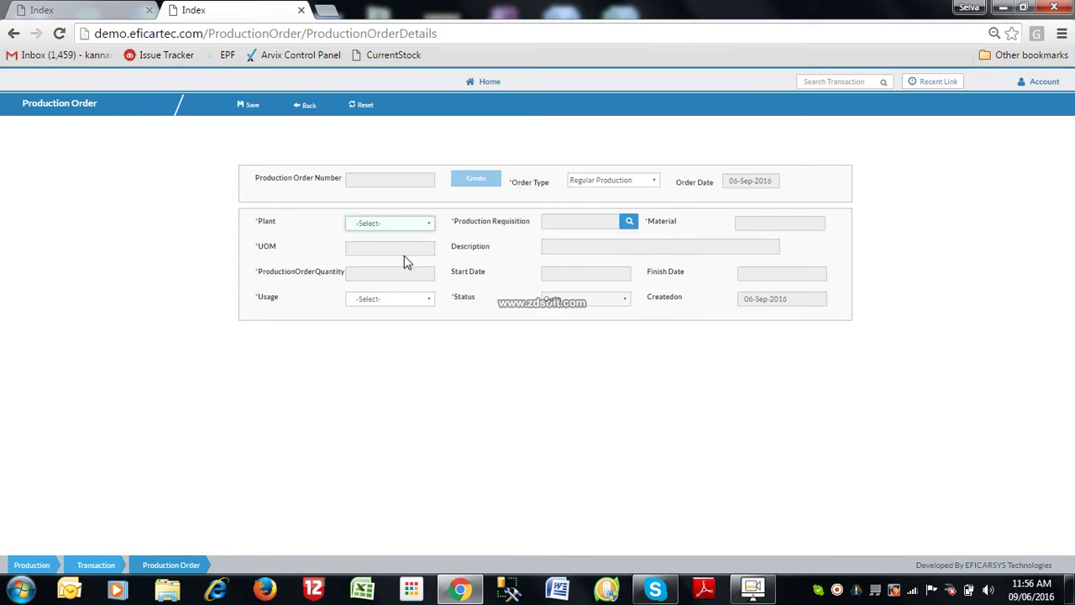
- Find the planned orders and assign the ENGINE requisition item created on 03-Sep-2016 to the new order
click(630, 224)
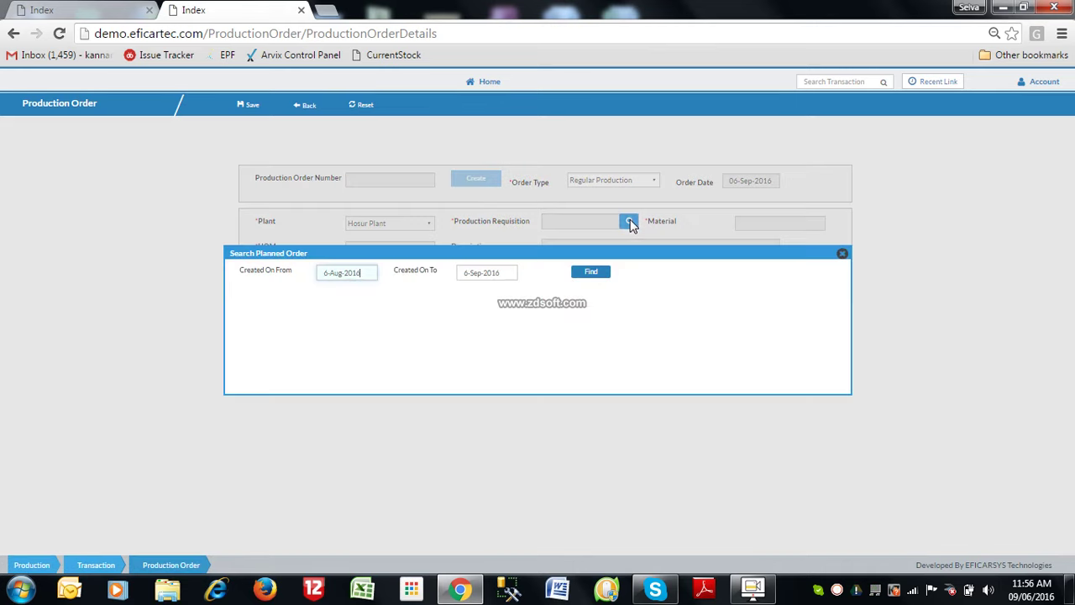
click(590, 272)
click(523, 333)
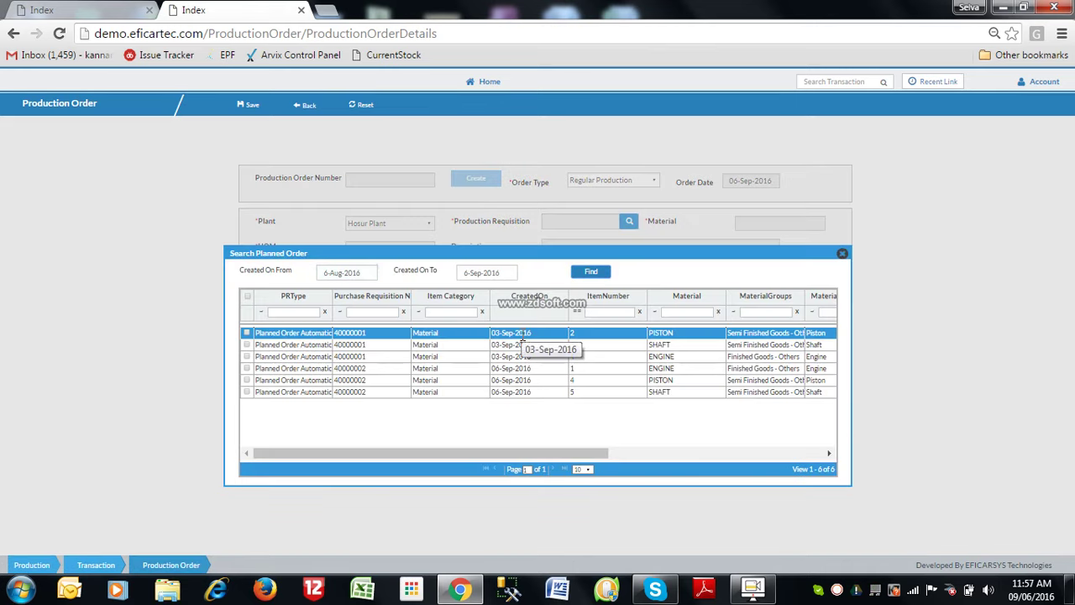
click(528, 366)
click(527, 360)
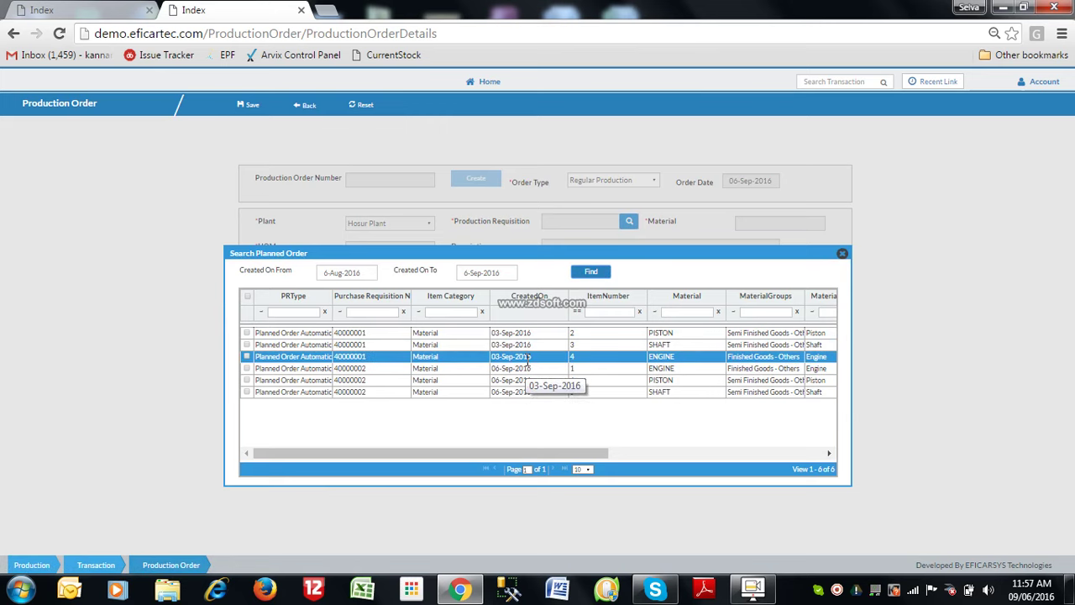
double_click(527, 360)
- Set the engine order's quantity to 10 and its usage to Production, and save the order
click(387, 274)
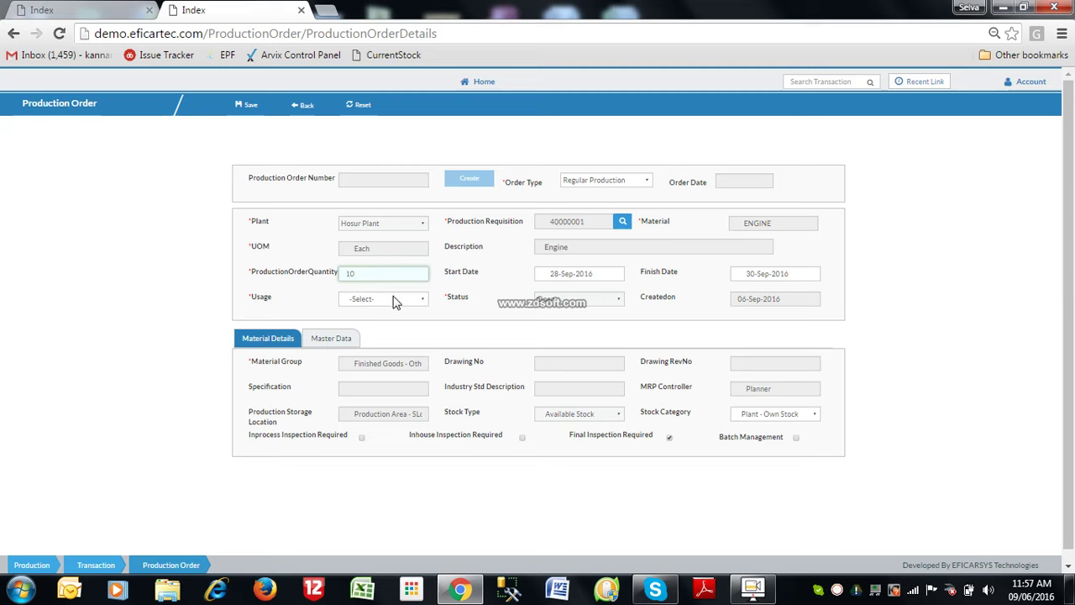
click(393, 299)
click(388, 333)
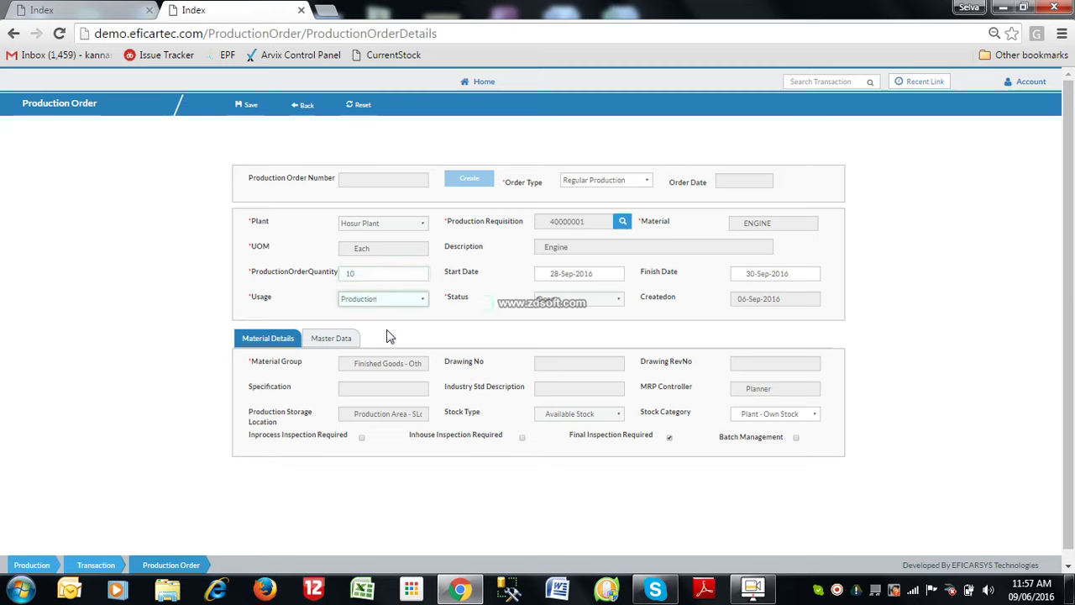
click(246, 107)
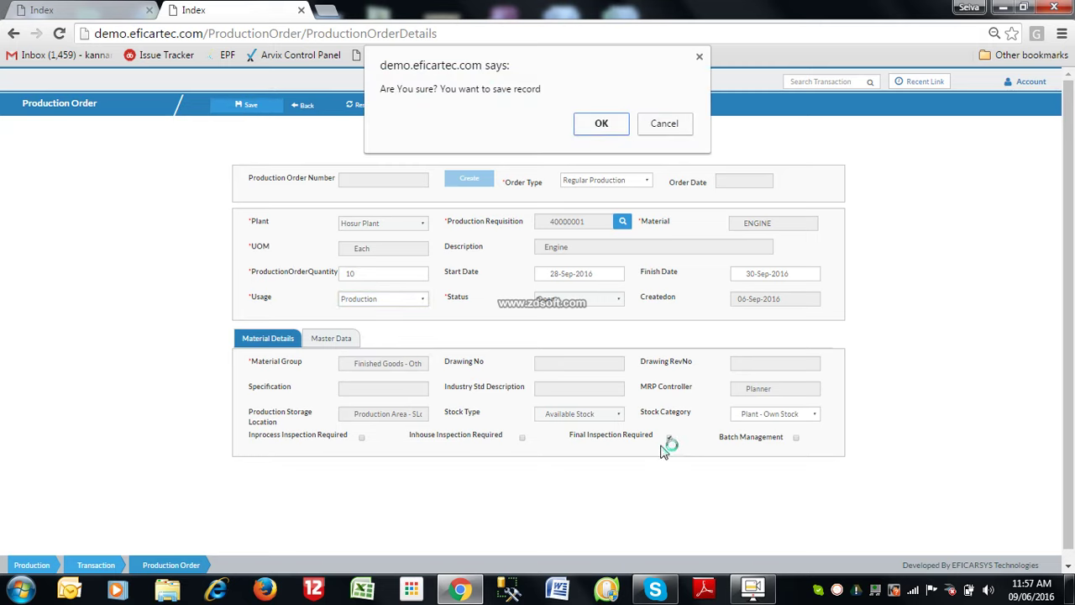
click(617, 124)
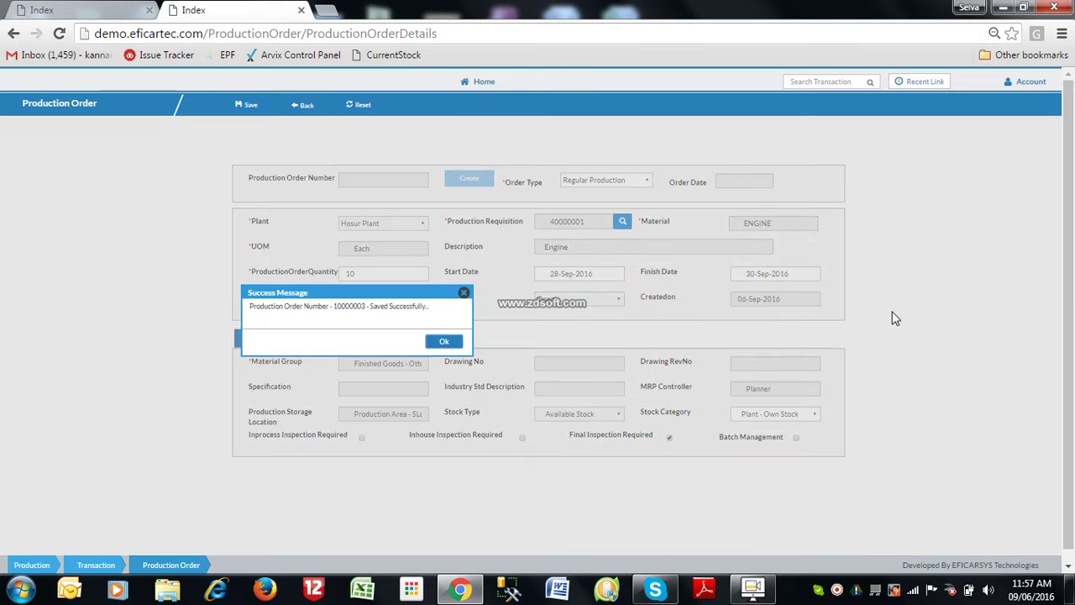
click(444, 343)
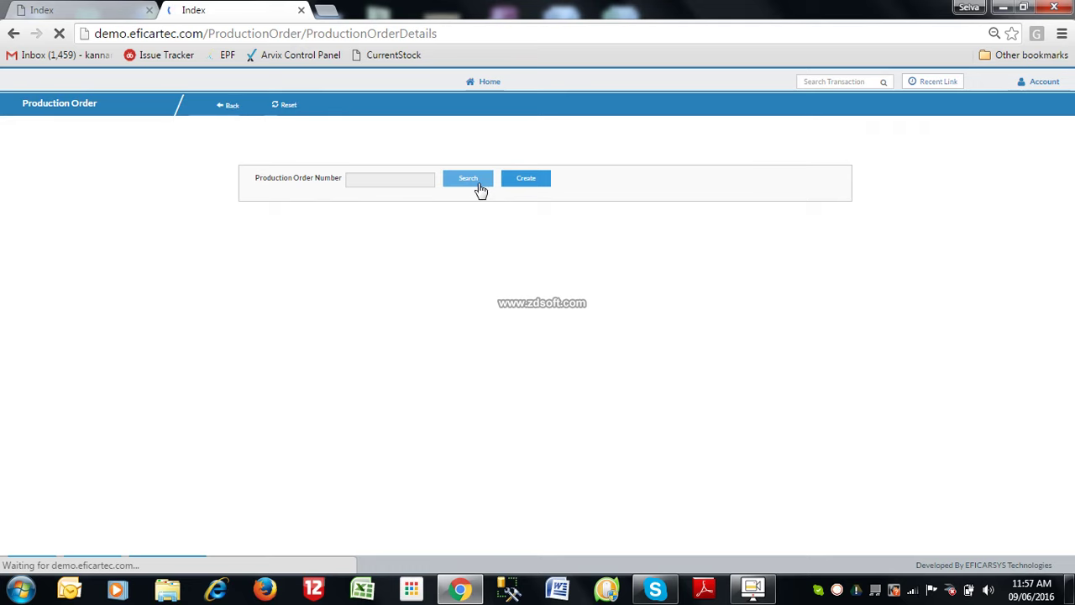
- Search the production orders with status Open and open the ENGINE order for editing
click(480, 191)
click(819, 282)
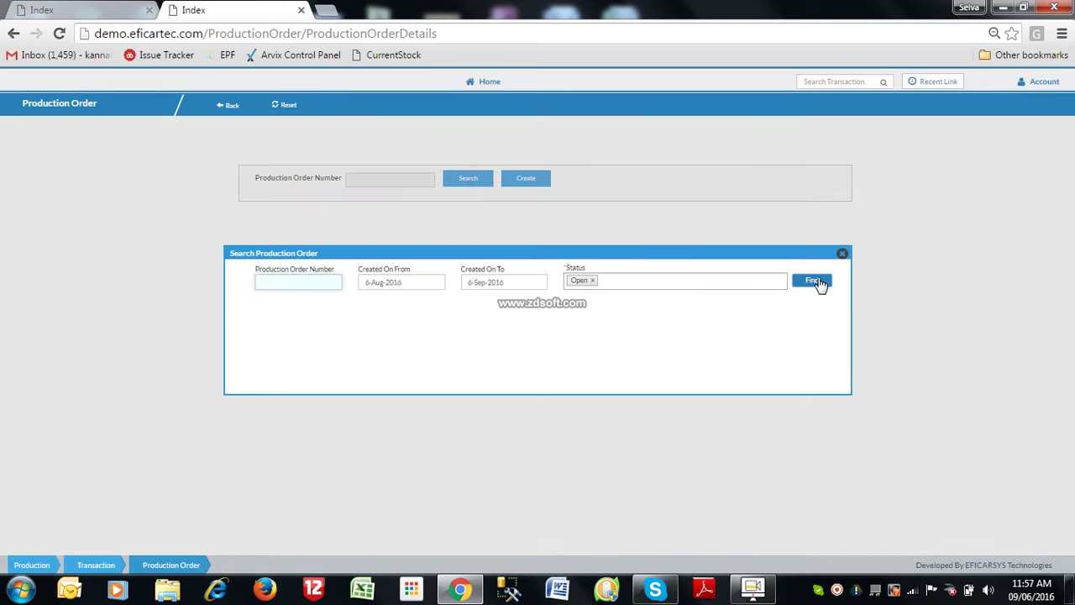
click(541, 351)
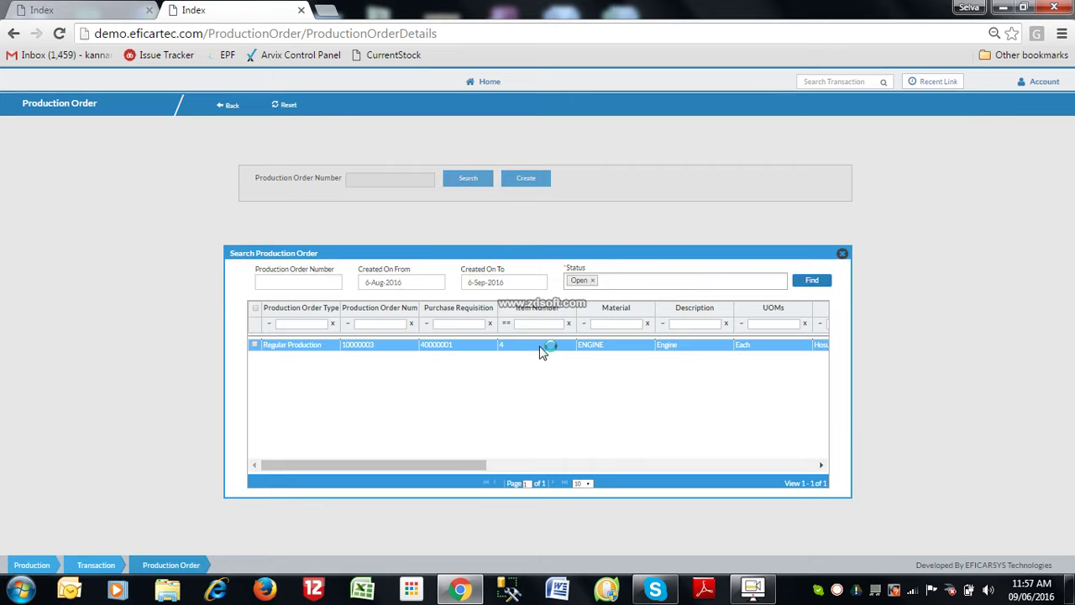
double_click(541, 351)
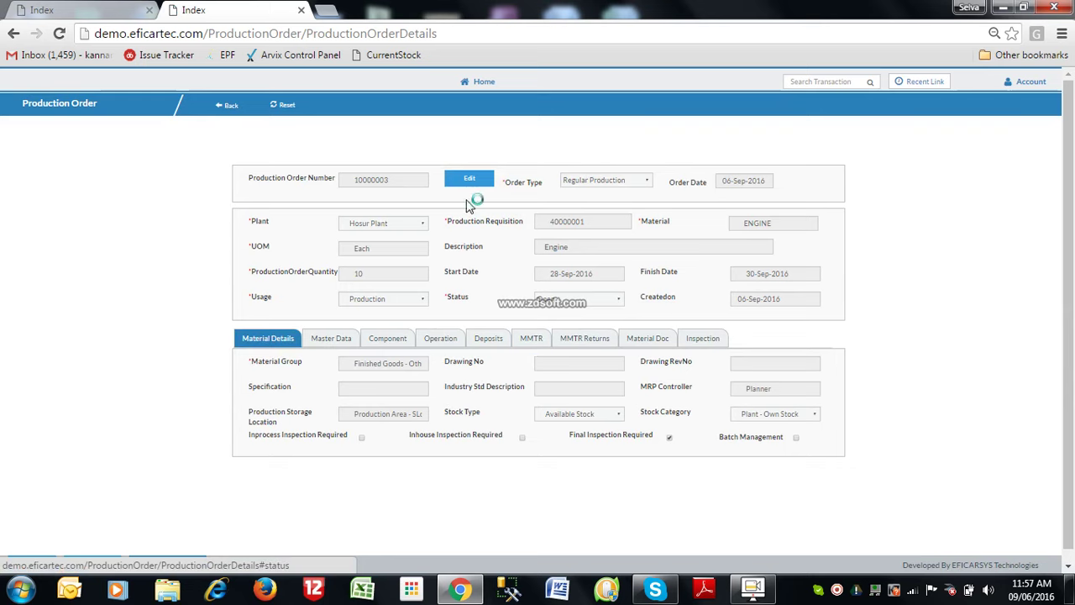
click(470, 181)
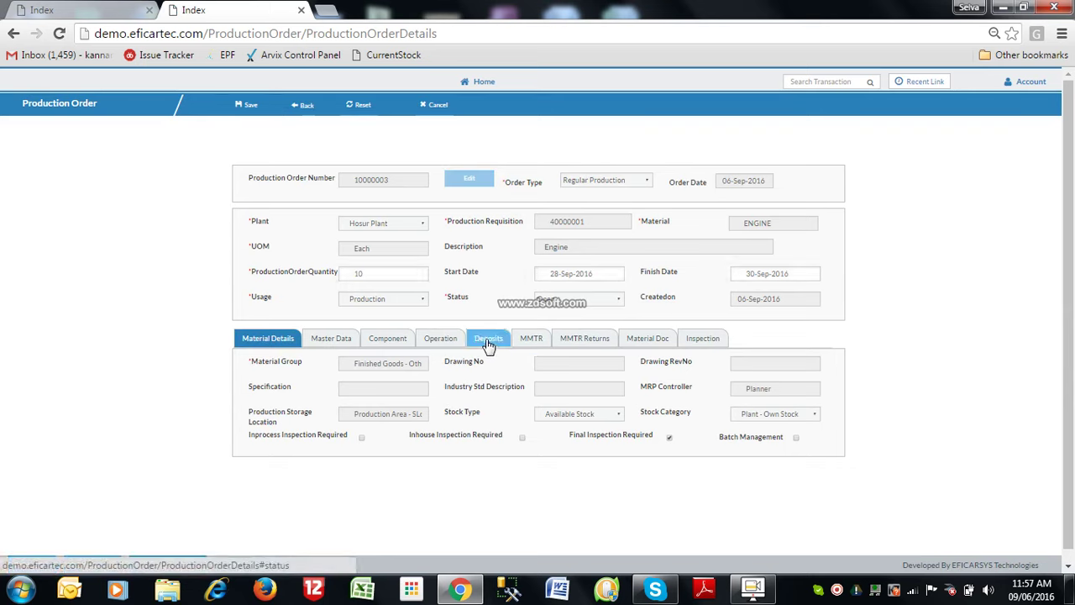
- Review the engine order's material details and enter 10 as the quantity to deposit
click(487, 341)
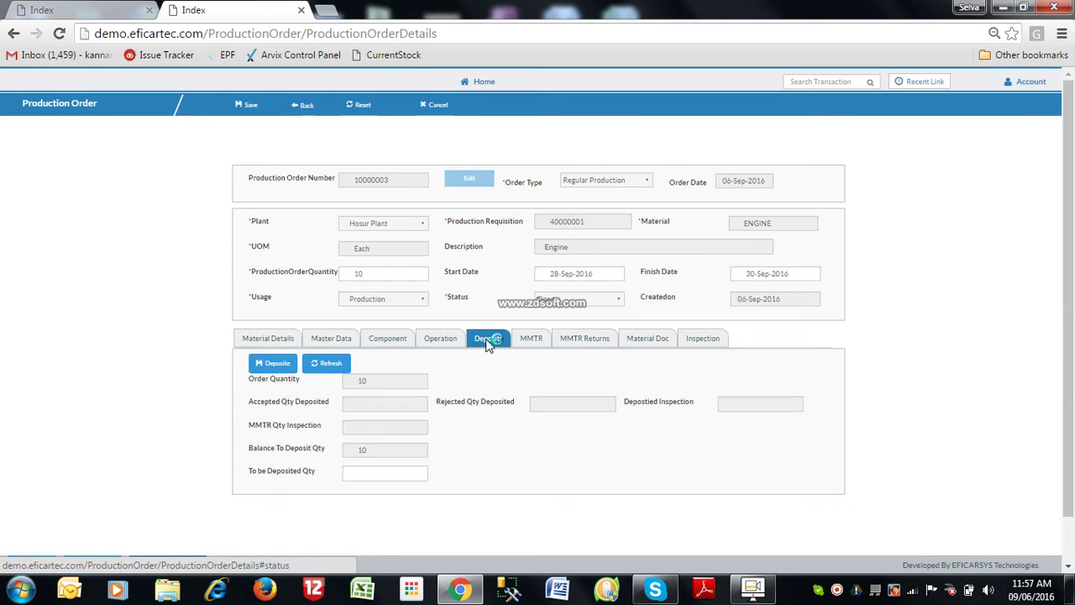
click(266, 343)
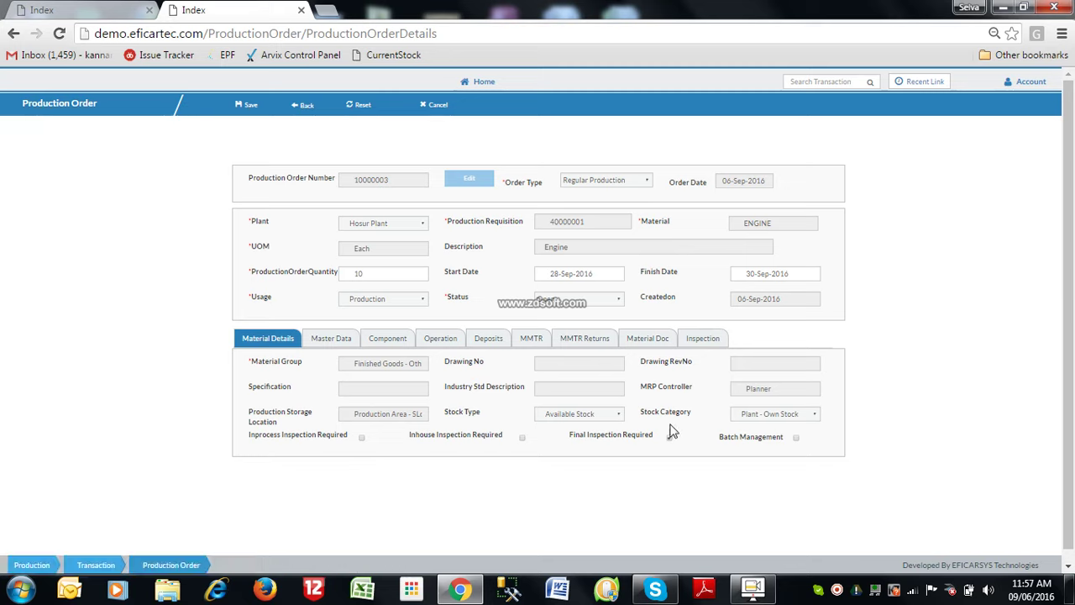
click(493, 339)
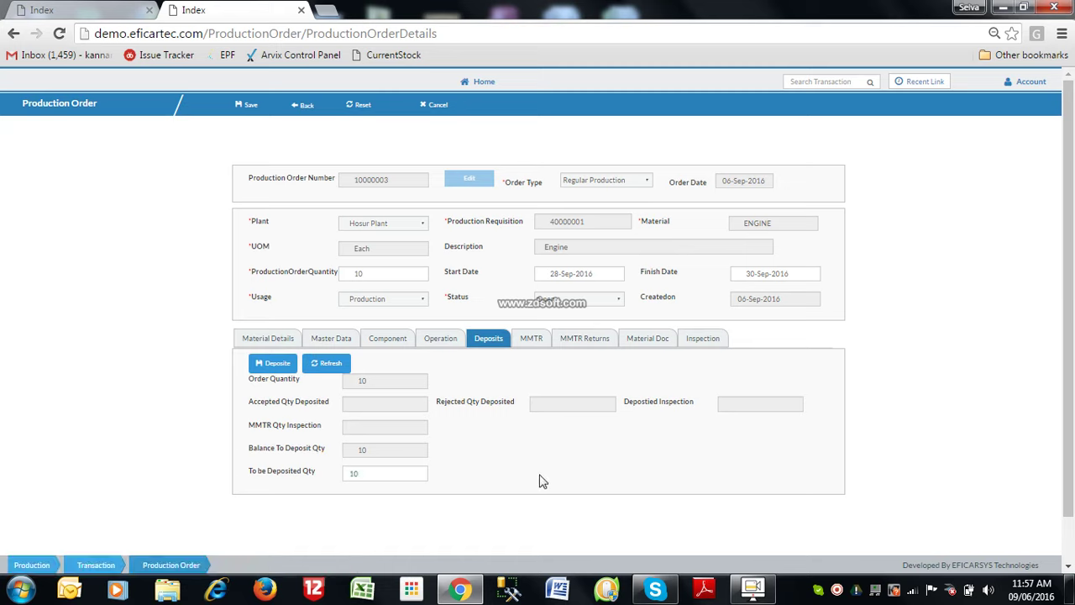
- Try to deposit the quantity of 10 for the ENGINE production order
click(277, 366)
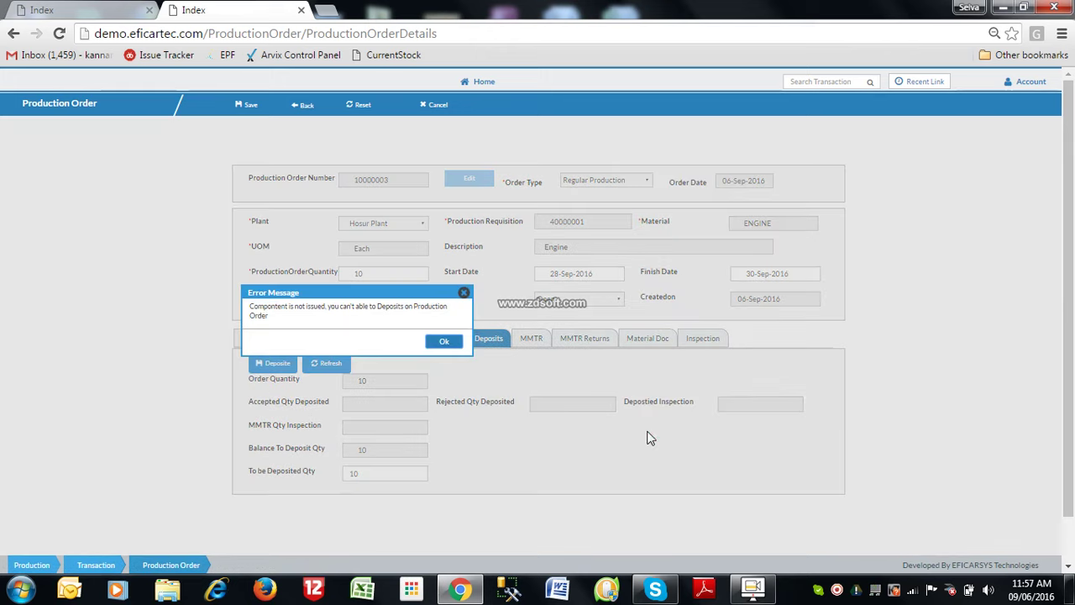
click(448, 344)
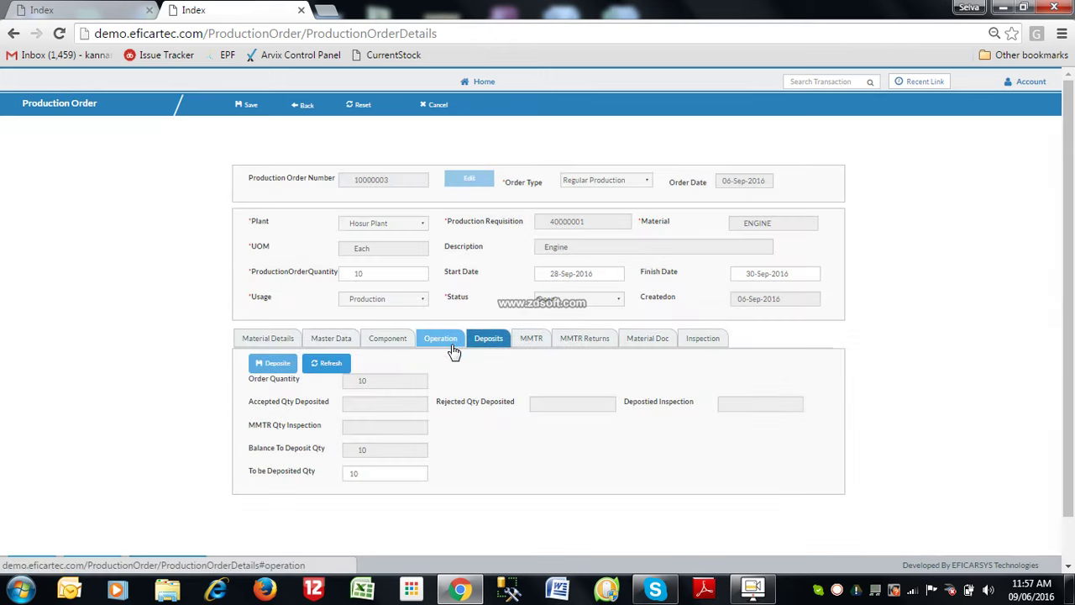
- In the order's component list, allocate 10 of the SHAFT stock from the Production Area storage location
click(392, 340)
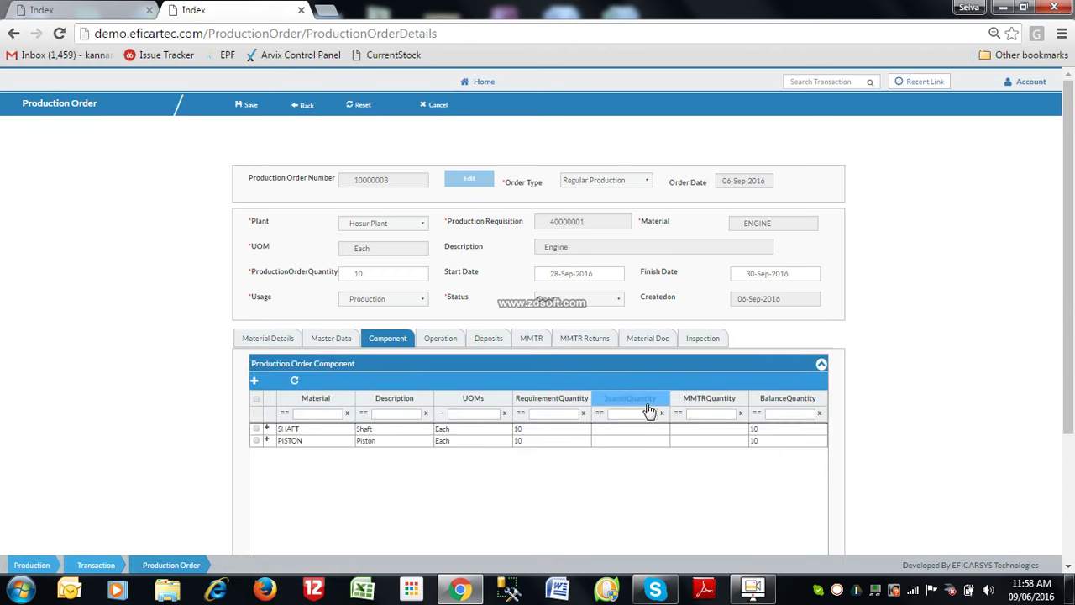
click(270, 431)
click(268, 429)
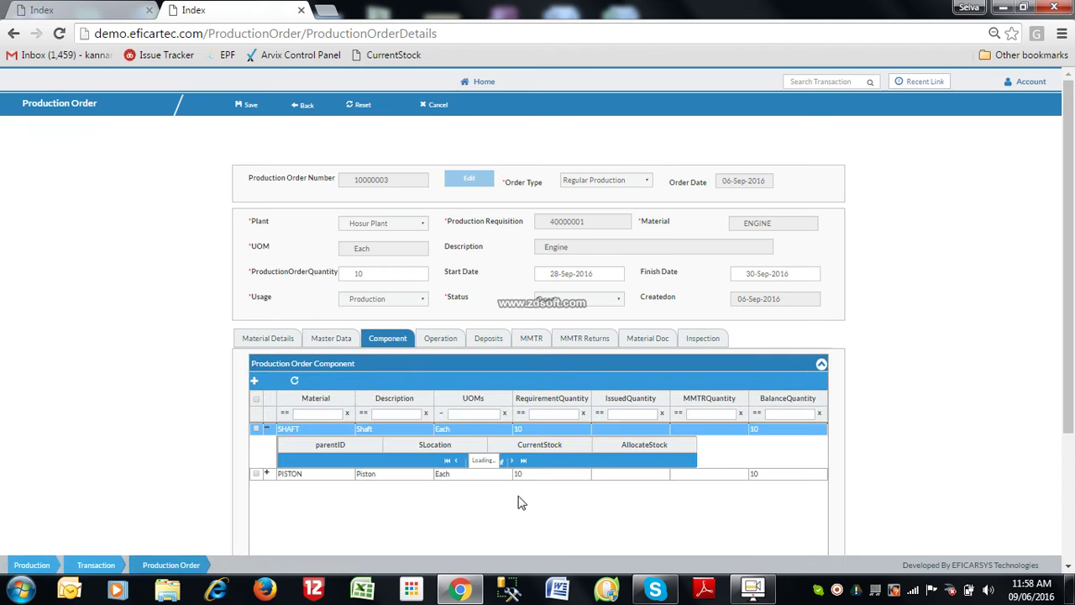
click(664, 460)
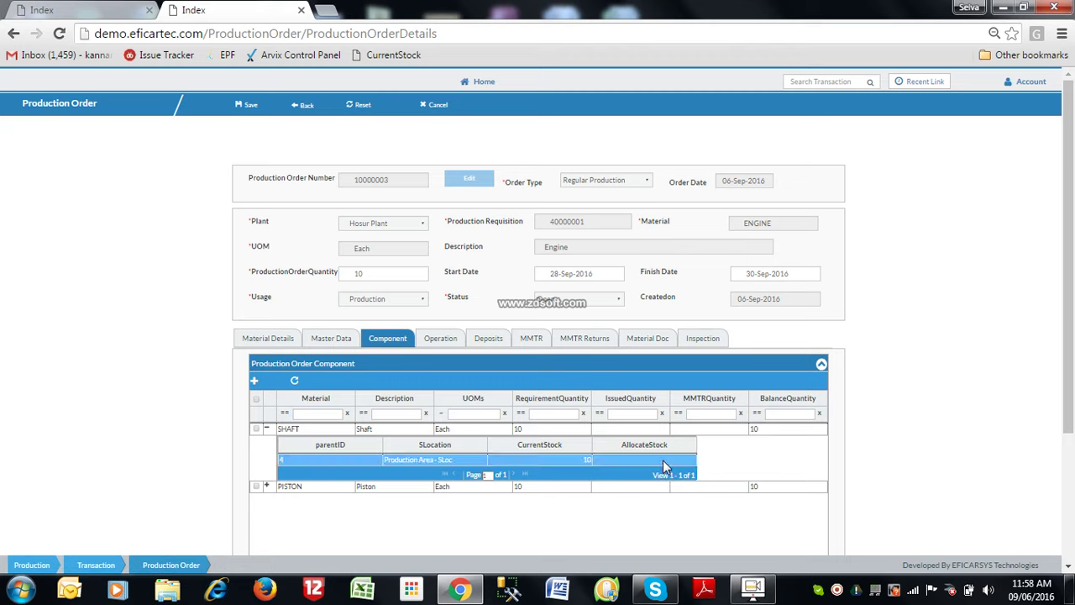
text(10)
key(Return)
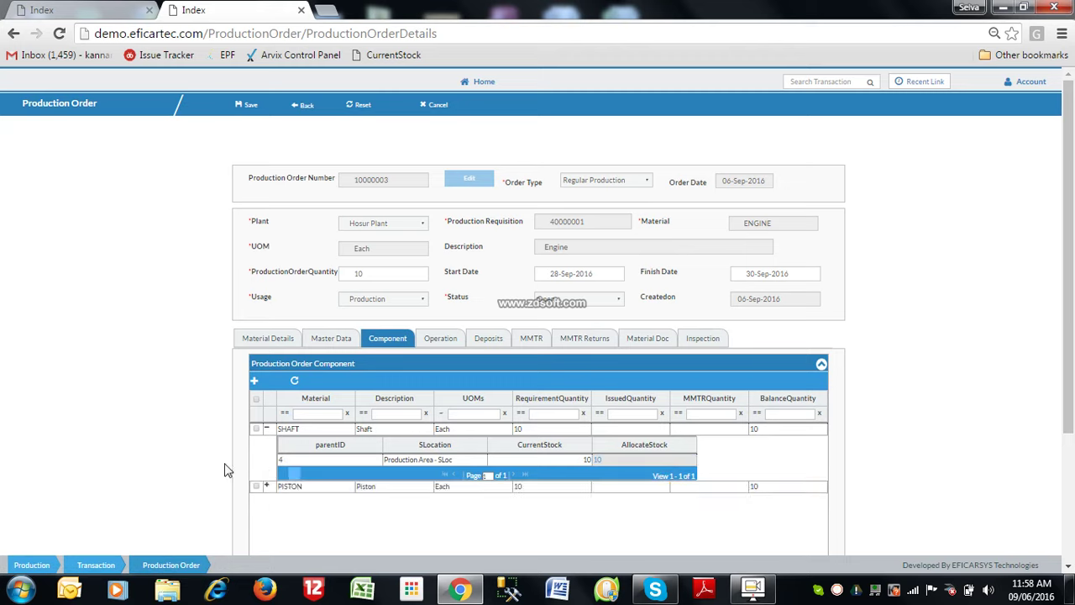
- Allocate 10 of the PISTON stock from the Production Area storage location and create the MMTR for the components
click(266, 486)
click(619, 517)
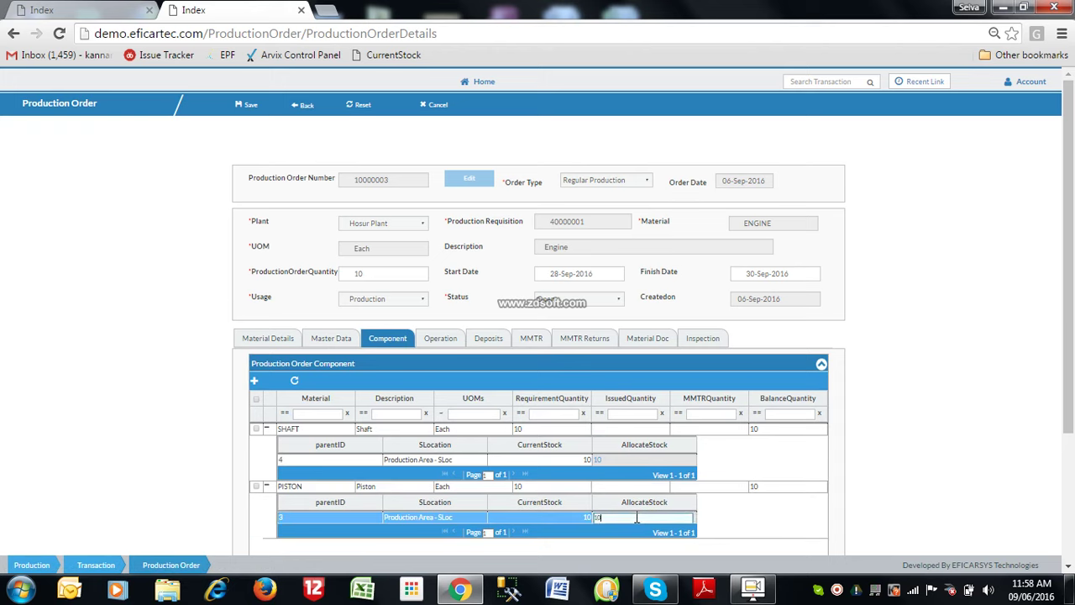
click(744, 523)
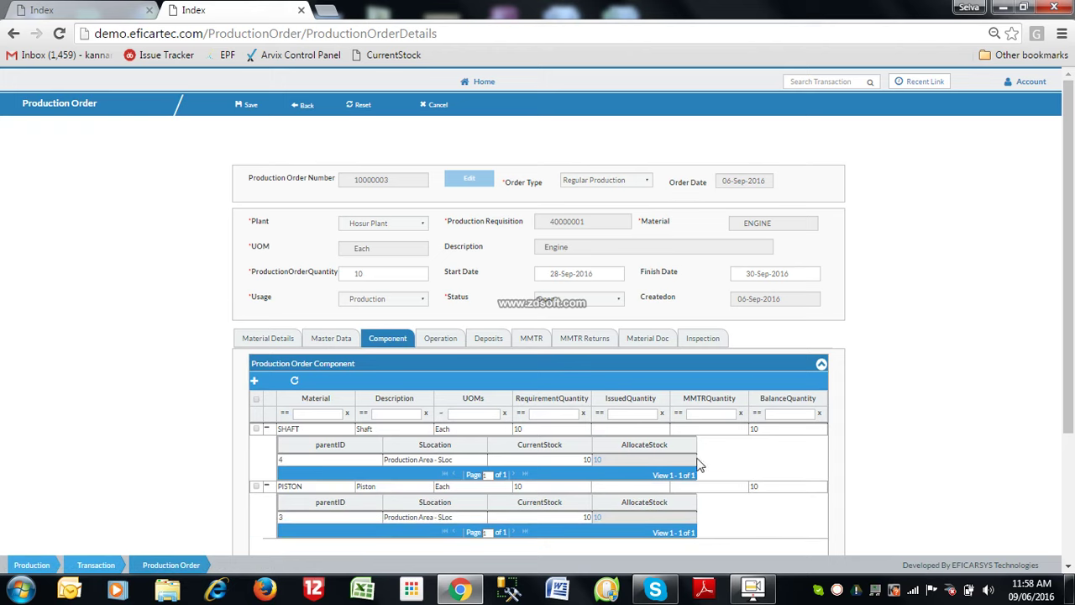
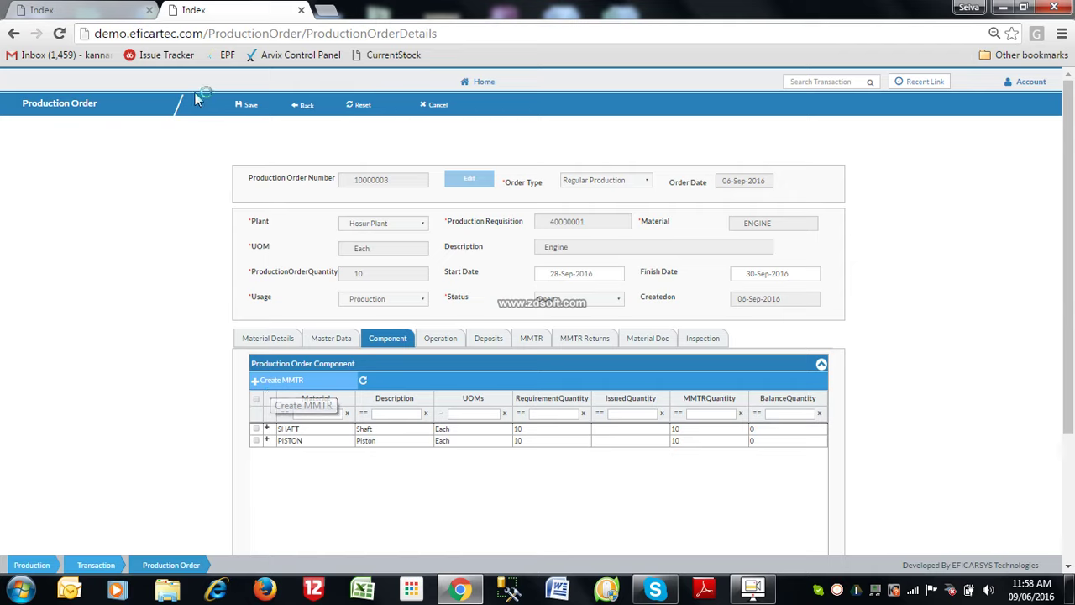
- Find and open the Inventory Movement Transactions page in the other browser tab
click(94, 10)
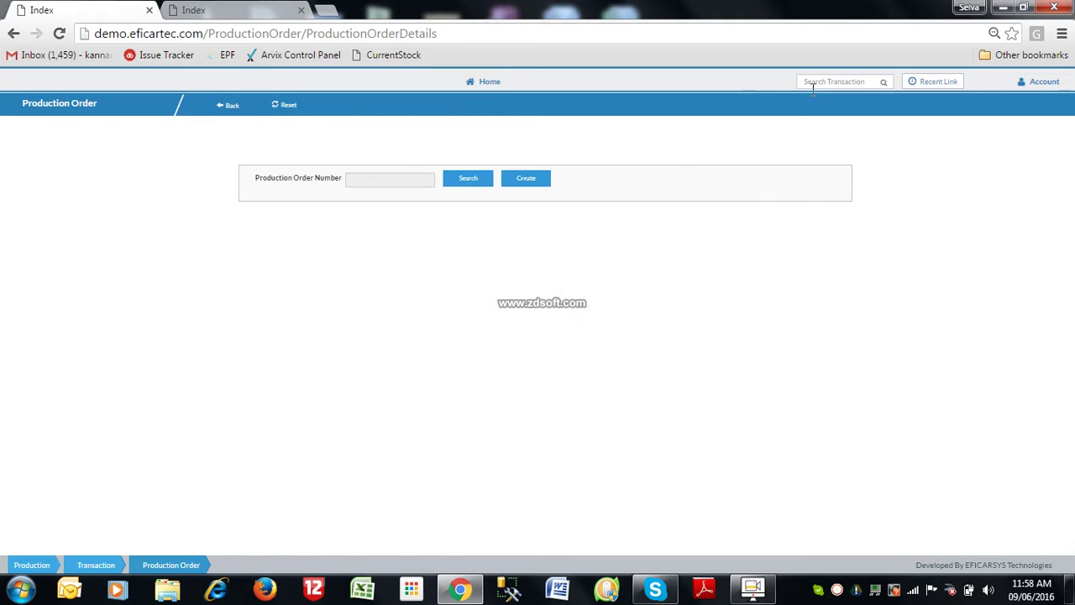
click(864, 81)
text(inve)
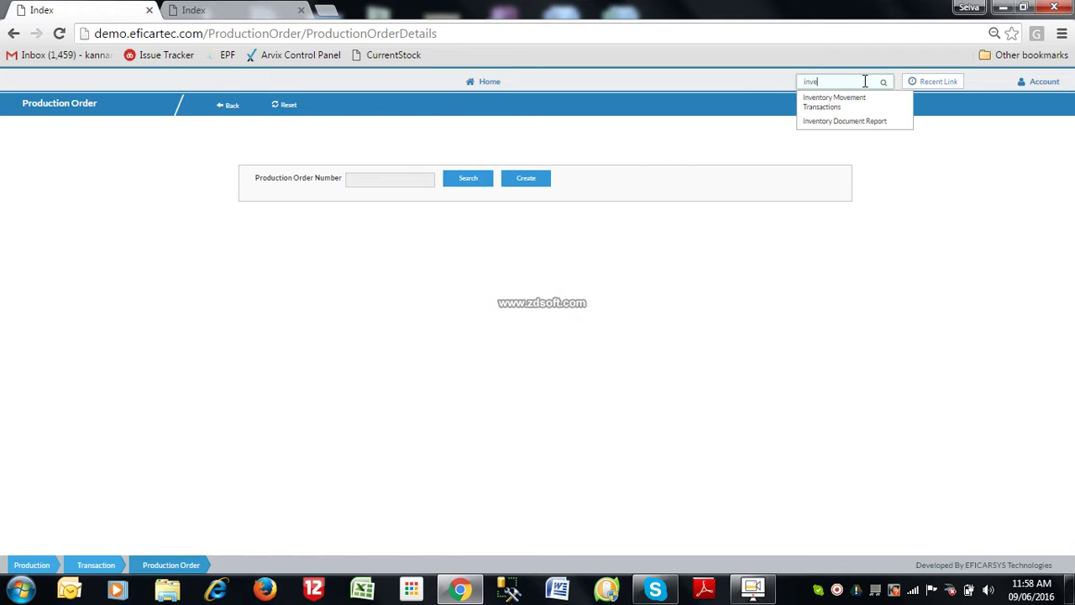
click(865, 110)
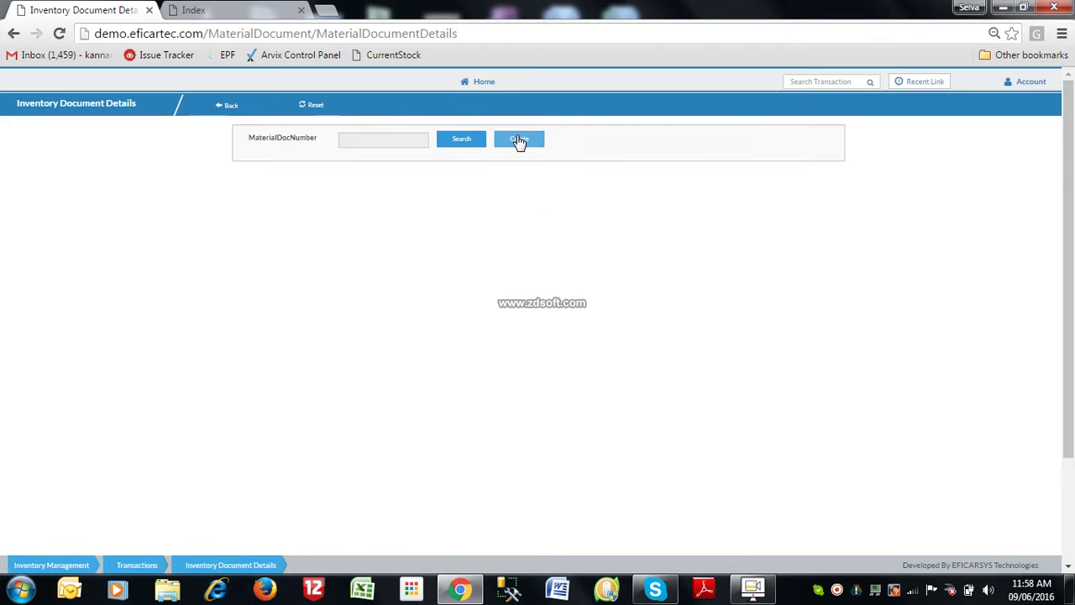
- Create a material document with transaction type Goods Issue and transaction Goods Issue to Production Order
click(519, 141)
click(424, 173)
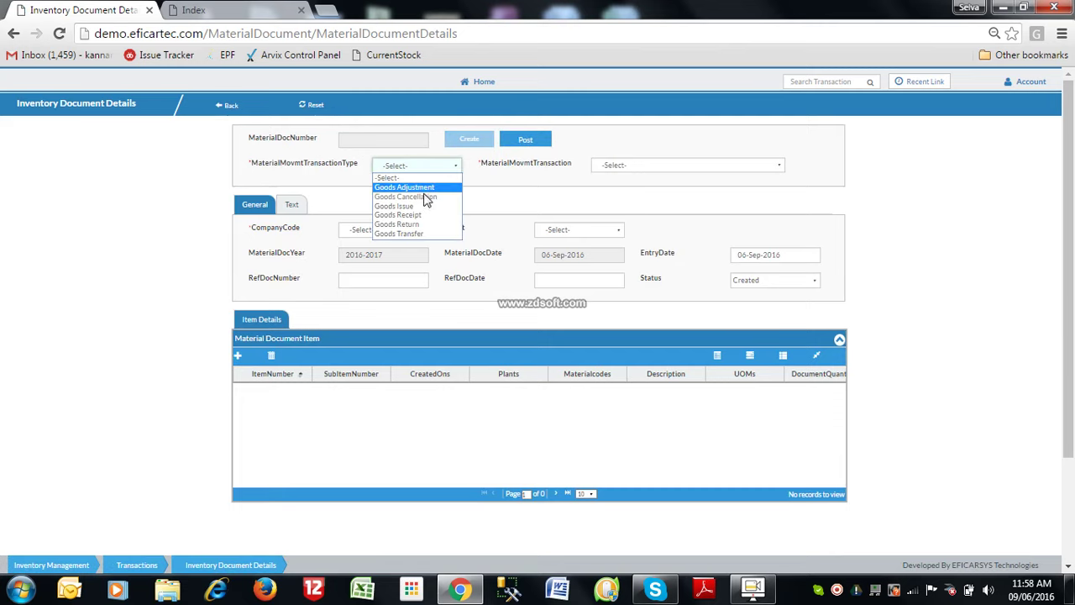
click(425, 210)
click(691, 166)
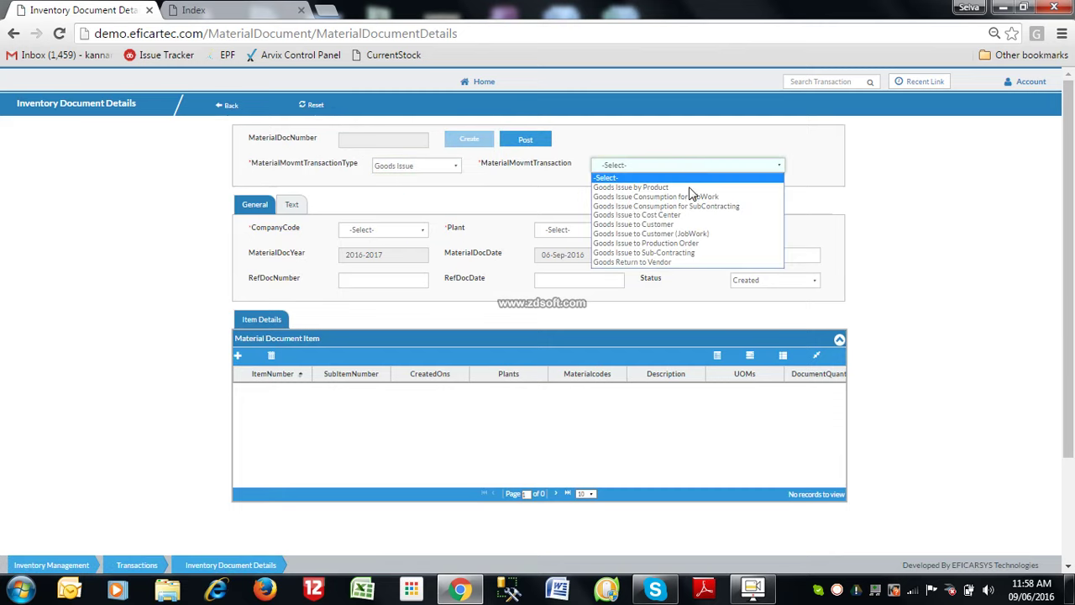
click(702, 244)
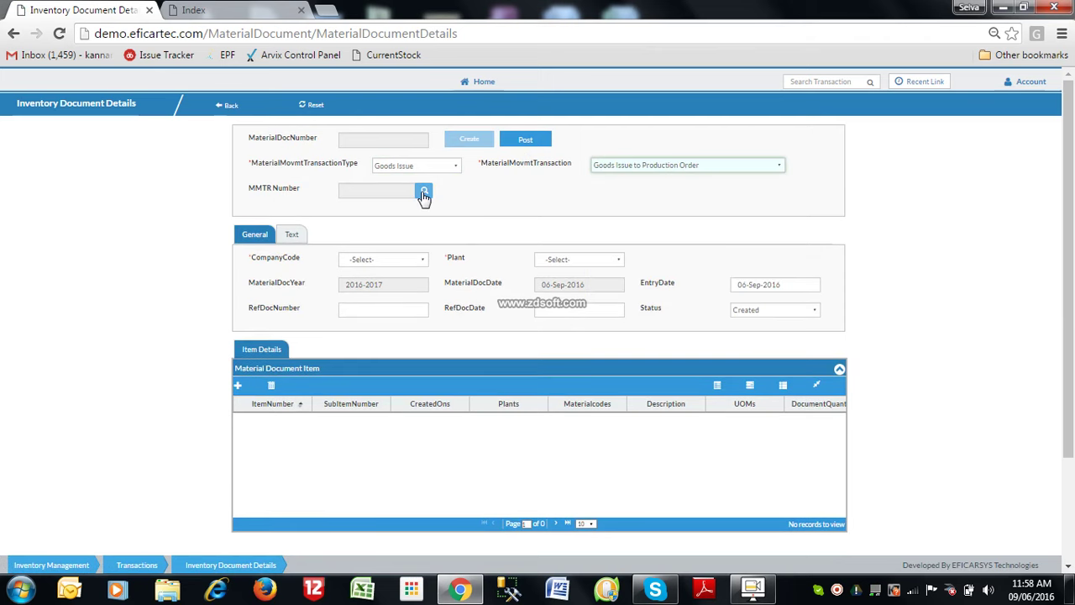
- Look up the MMTR containing the SHAFT and PISTON items and load it into the material document
click(424, 193)
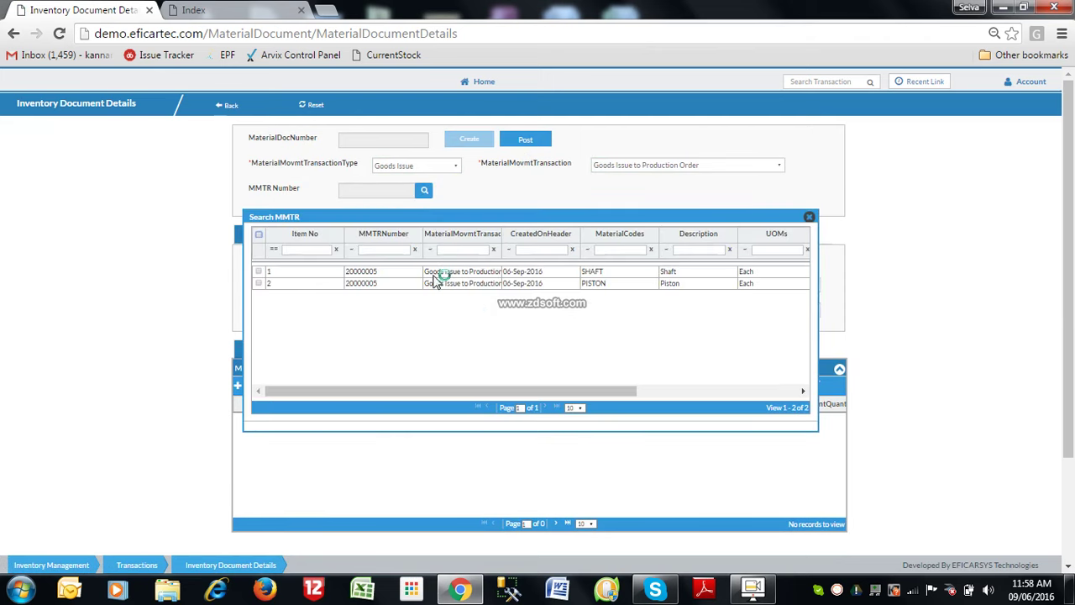
click(435, 271)
double_click(435, 271)
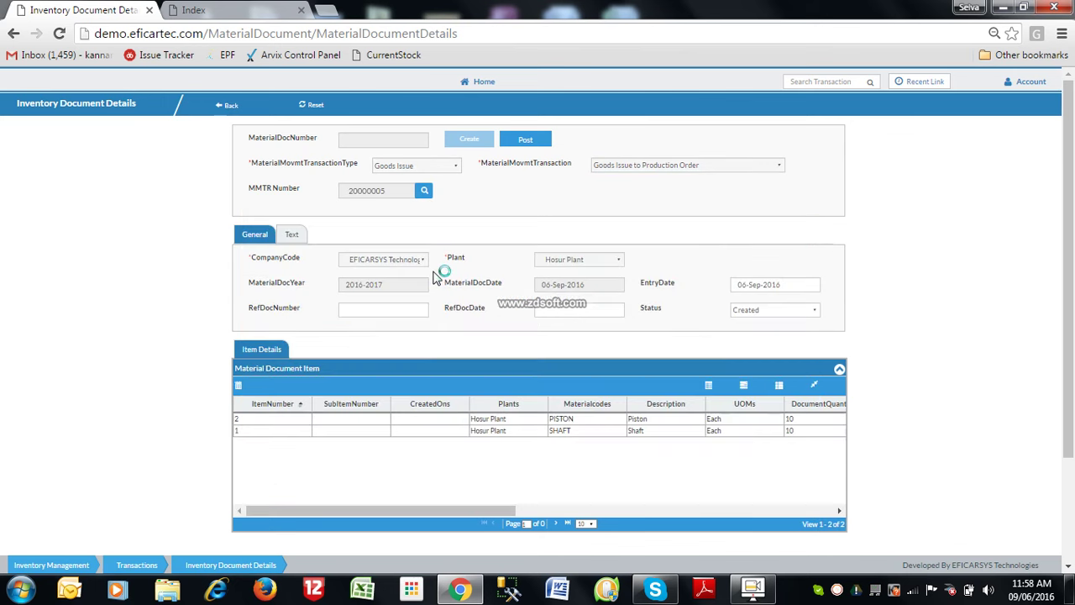
- Fill in the entry quantity of the PISTON item in its quantity and location details and complete the item
click(473, 419)
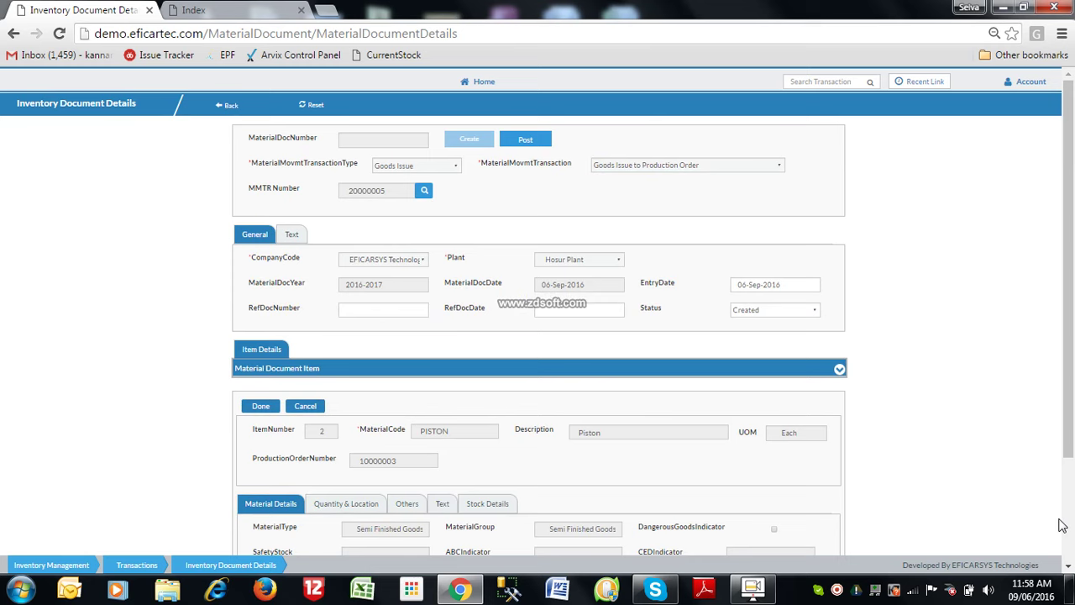
scroll(1067, 526, down, 3)
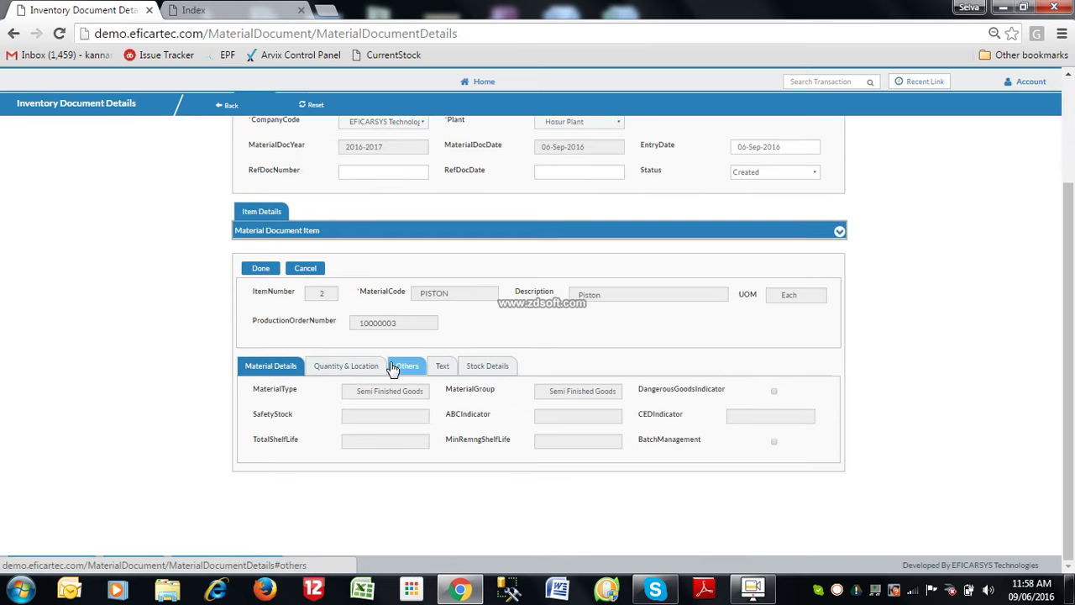
click(366, 371)
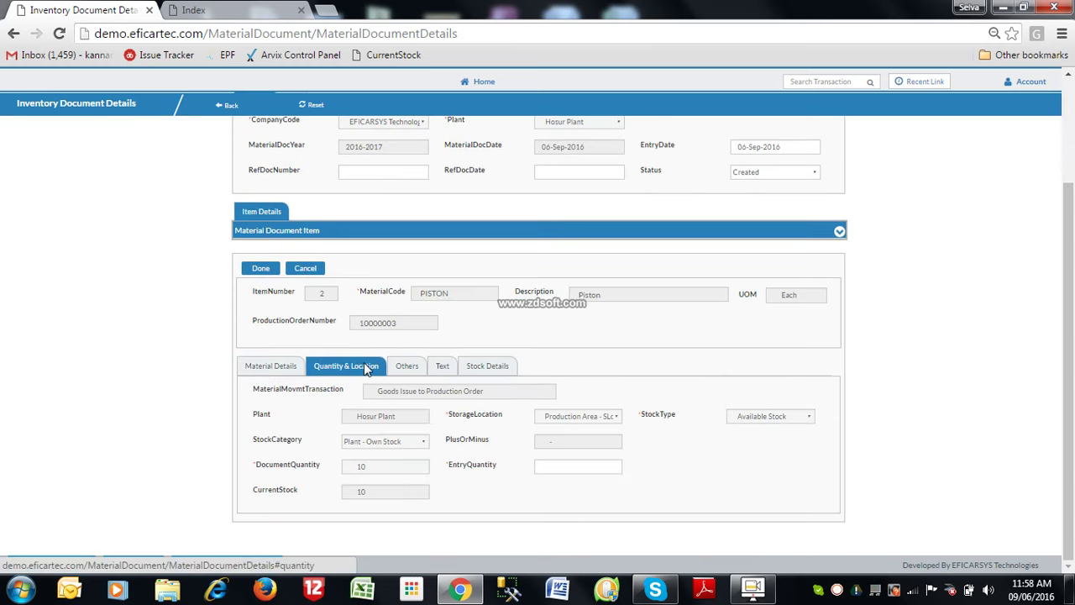
click(599, 466)
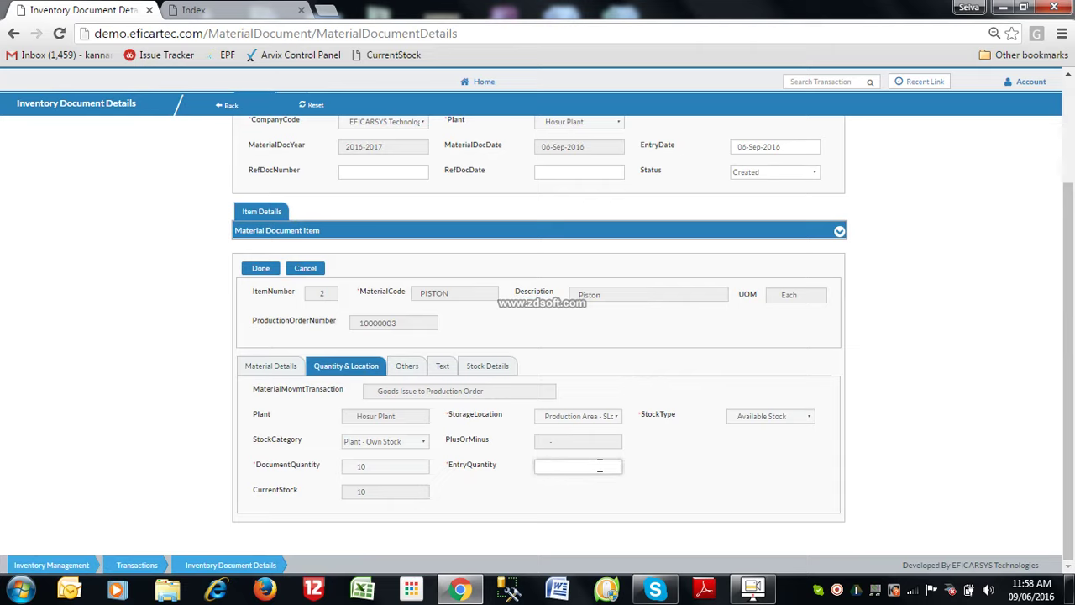
click(265, 273)
- Set the entry quantity of the SHAFT item to 10 and complete the item
click(383, 294)
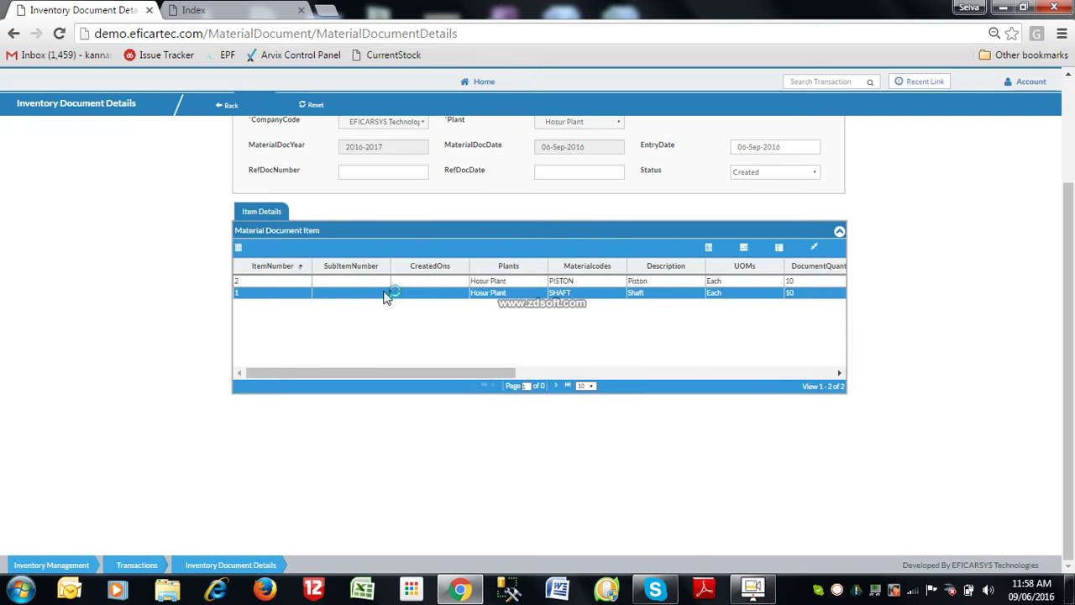
click(352, 365)
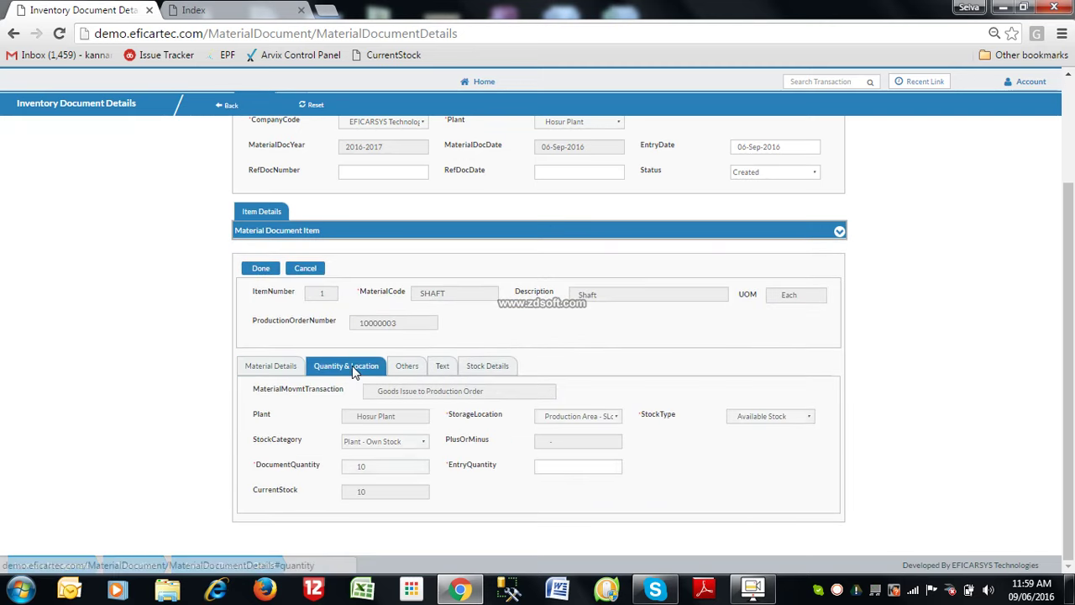
click(589, 467)
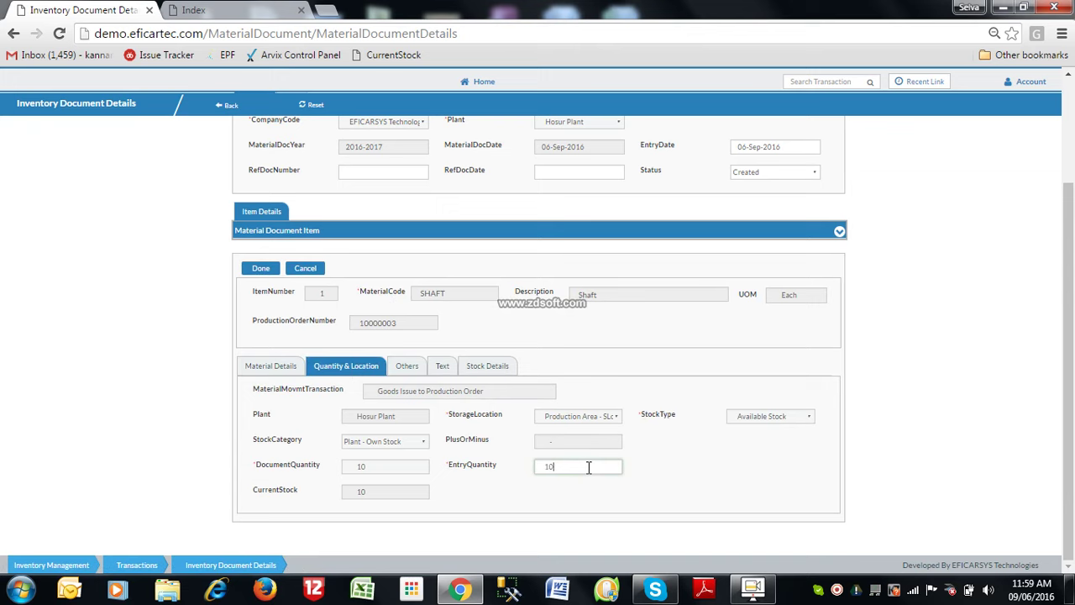
click(263, 269)
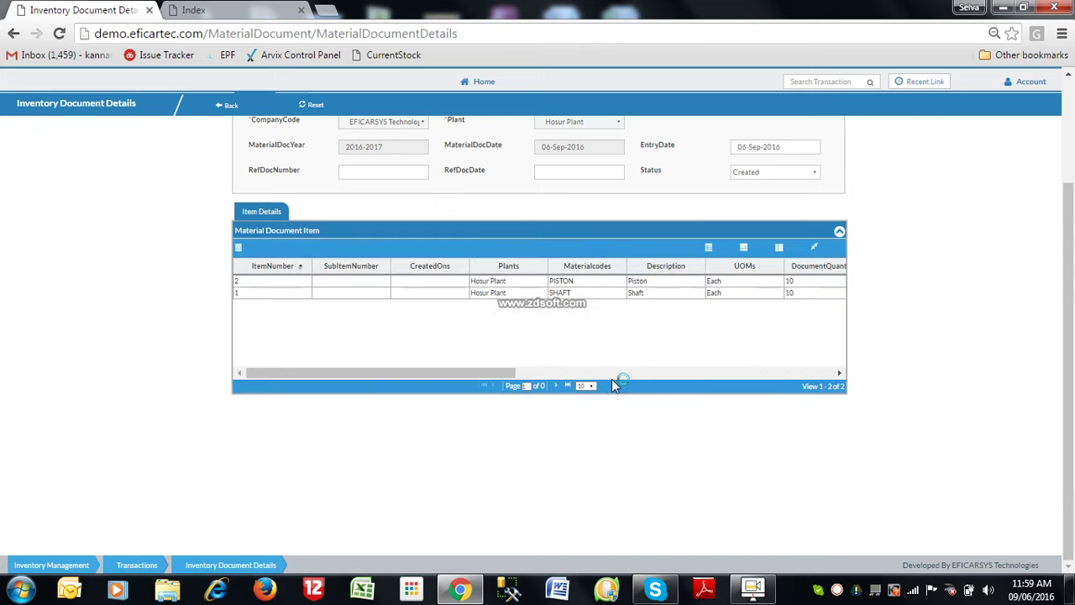
- Try to post the goods issue document while the production order is still open for editing
scroll(507, 286, up, 2)
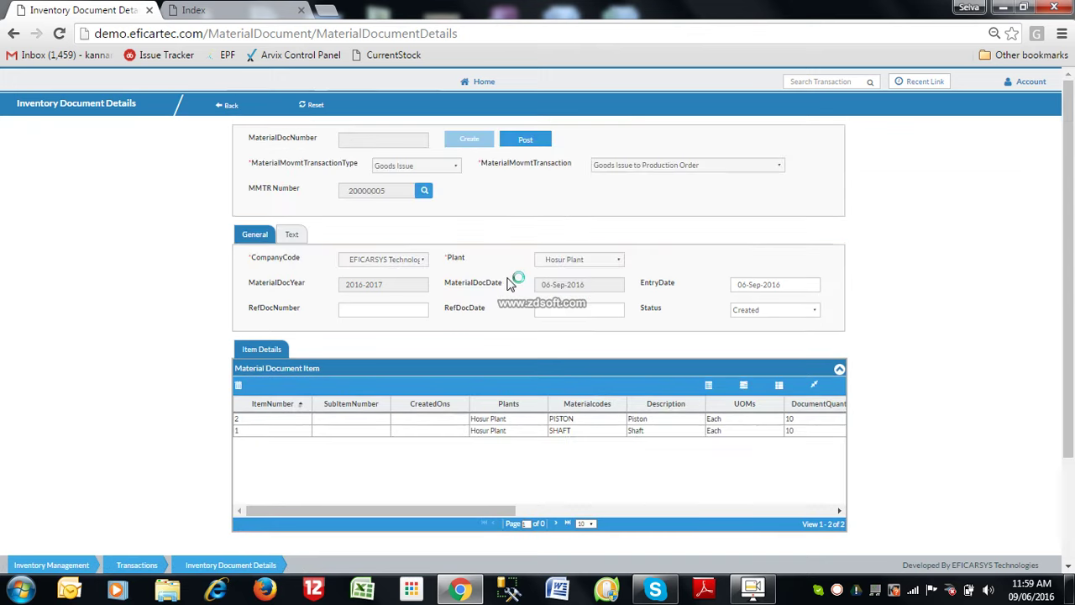
click(536, 141)
click(615, 130)
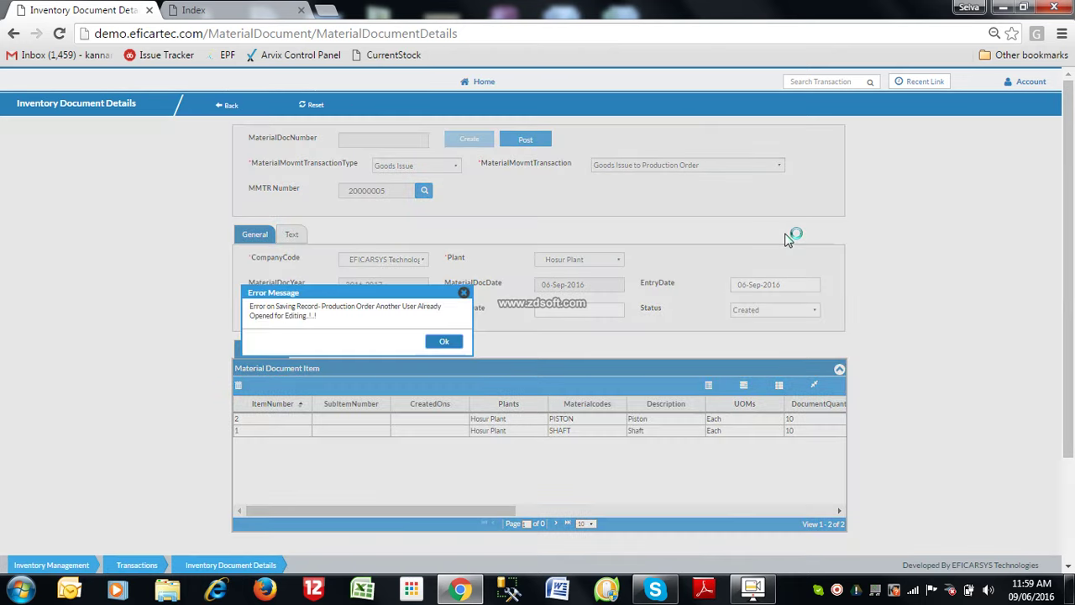
click(444, 341)
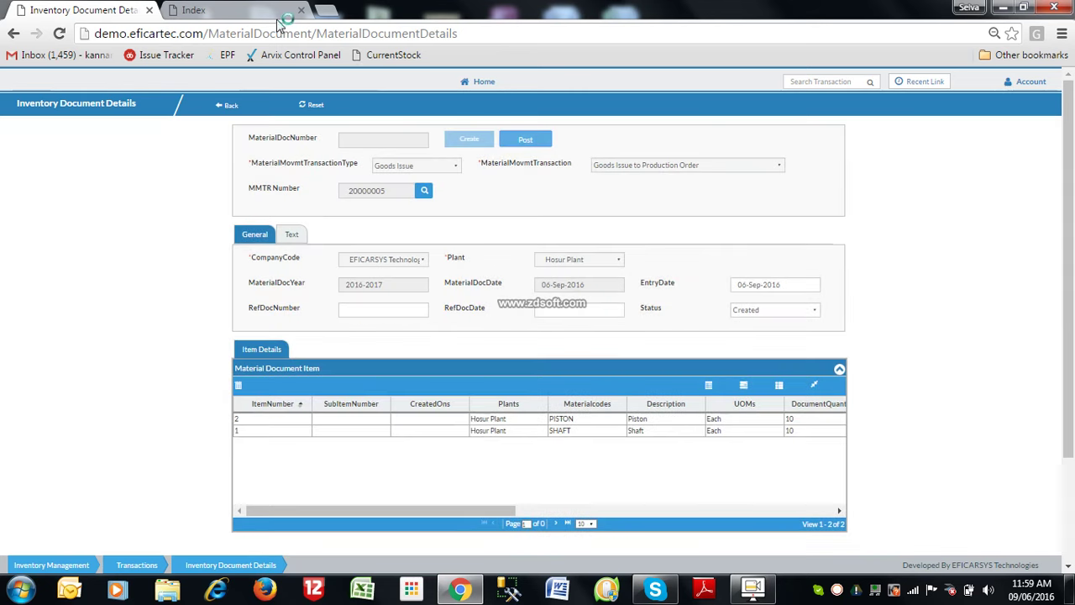
- Reset the production order page in the other browser tab to release the order, and return to the inventory document
click(281, 14)
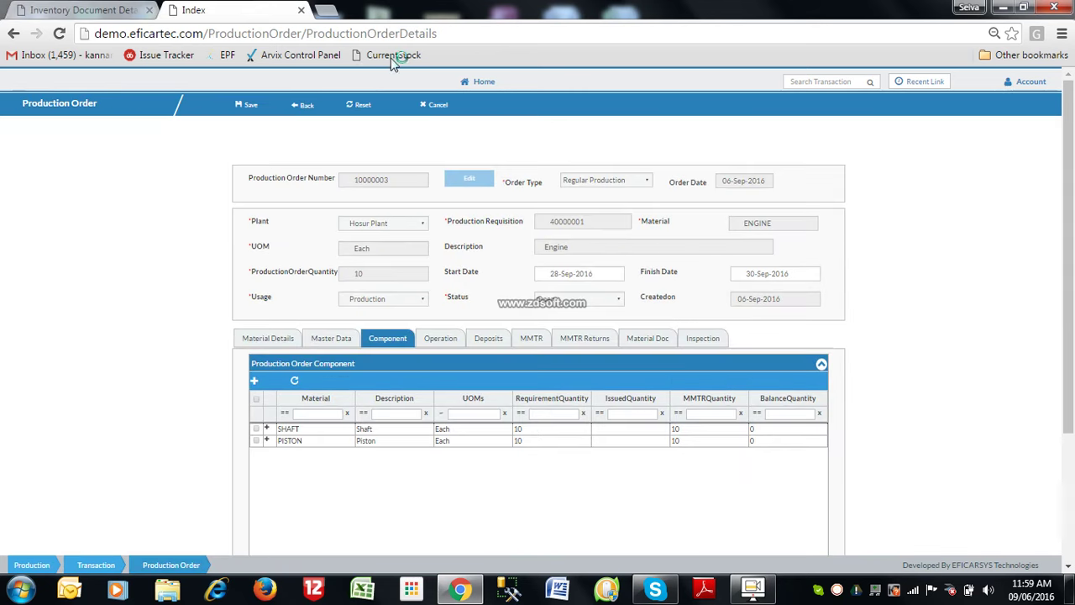
click(377, 112)
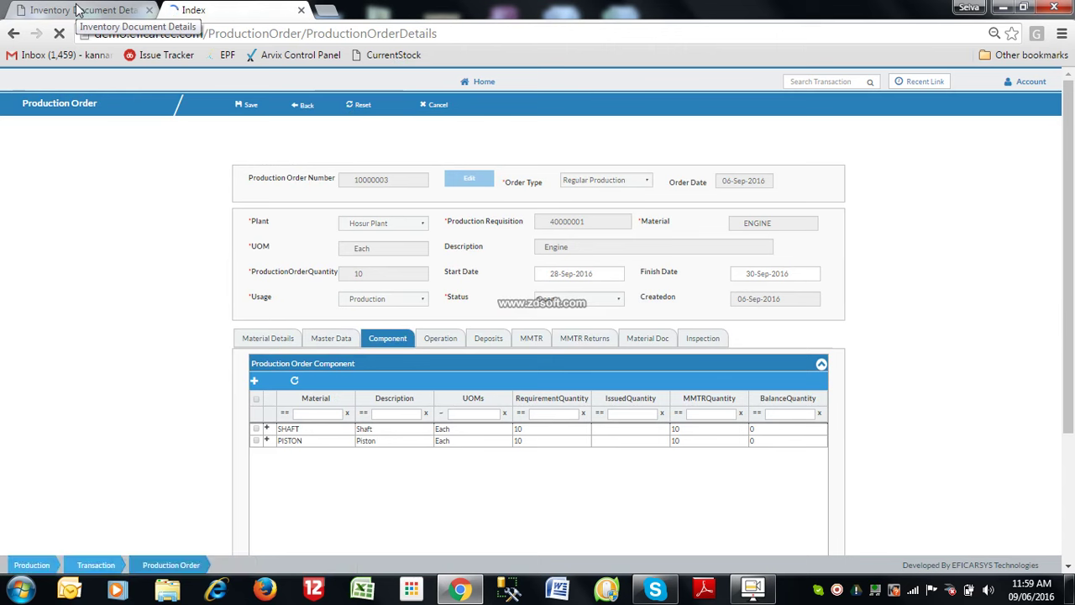
click(75, 10)
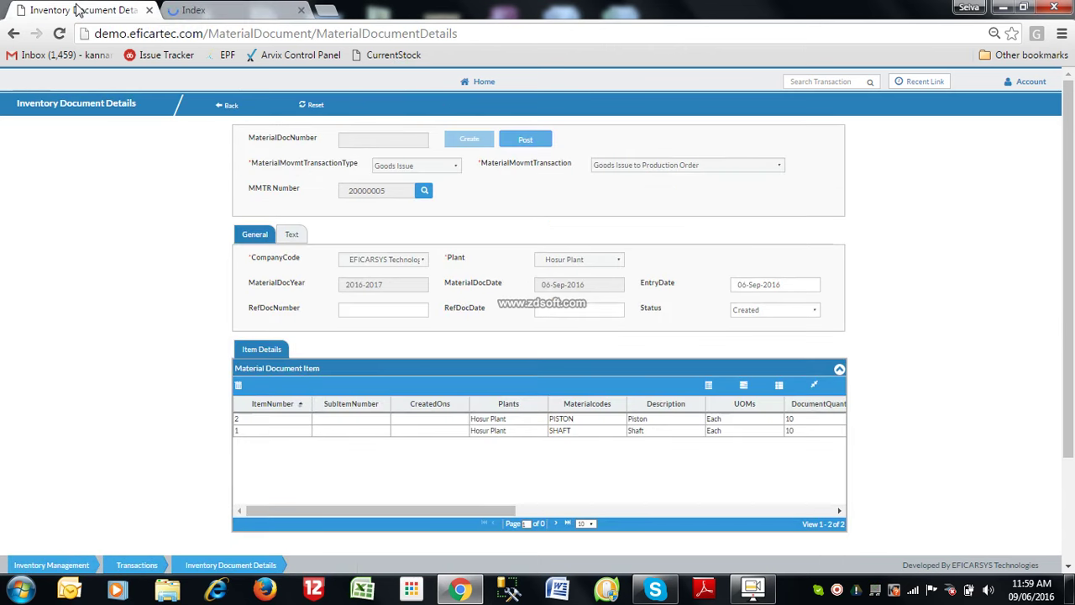
- Post the goods issue document for the production order and acknowledge the save
click(527, 140)
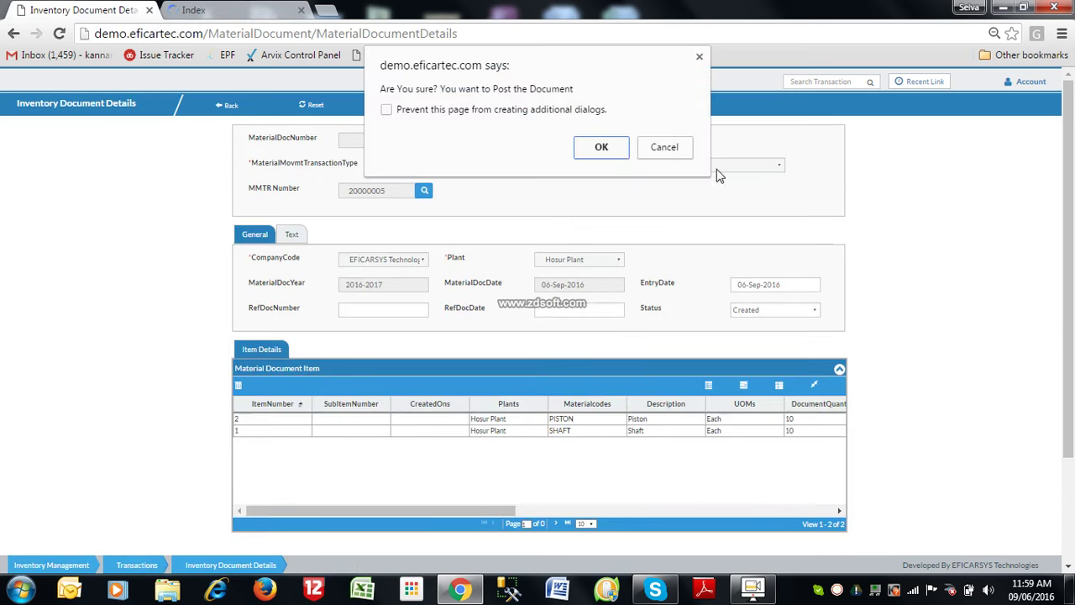
click(601, 147)
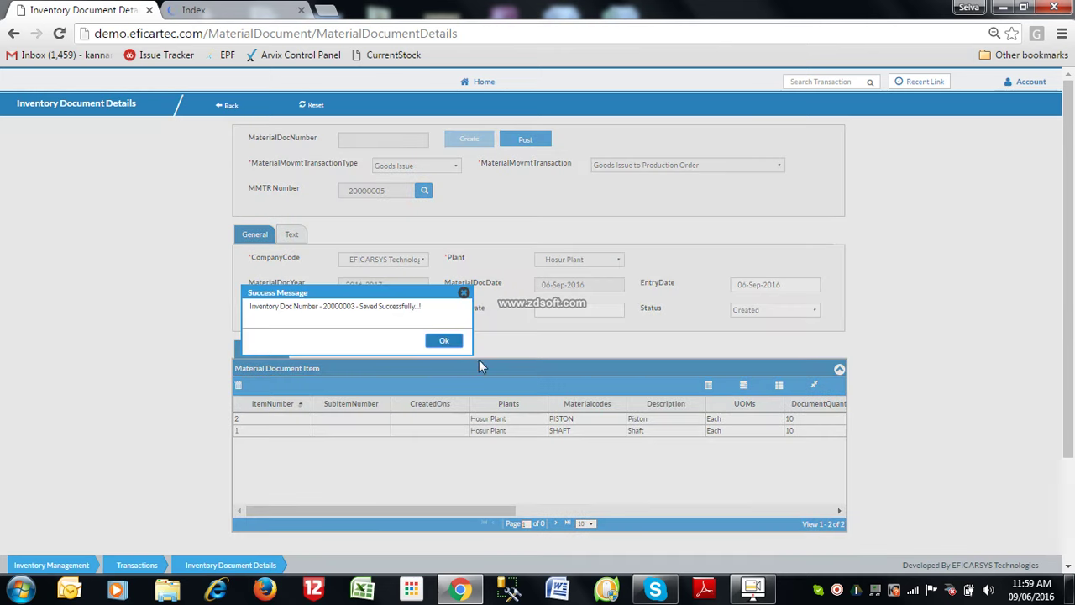
click(453, 344)
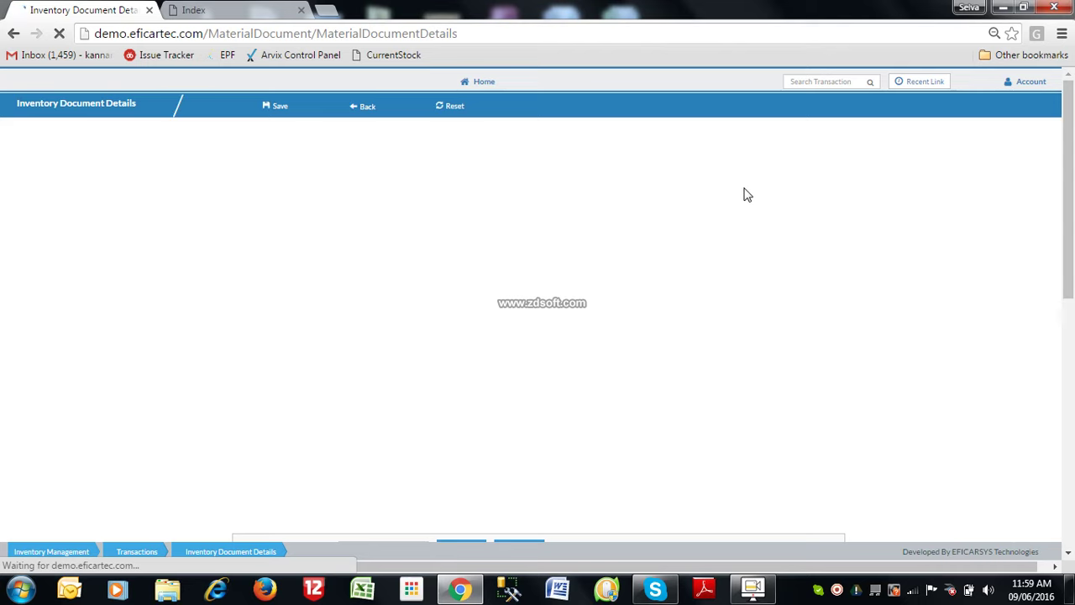
- Find the ENGINE production order in the other browser tab, show its deposits and open the order for editing
click(242, 10)
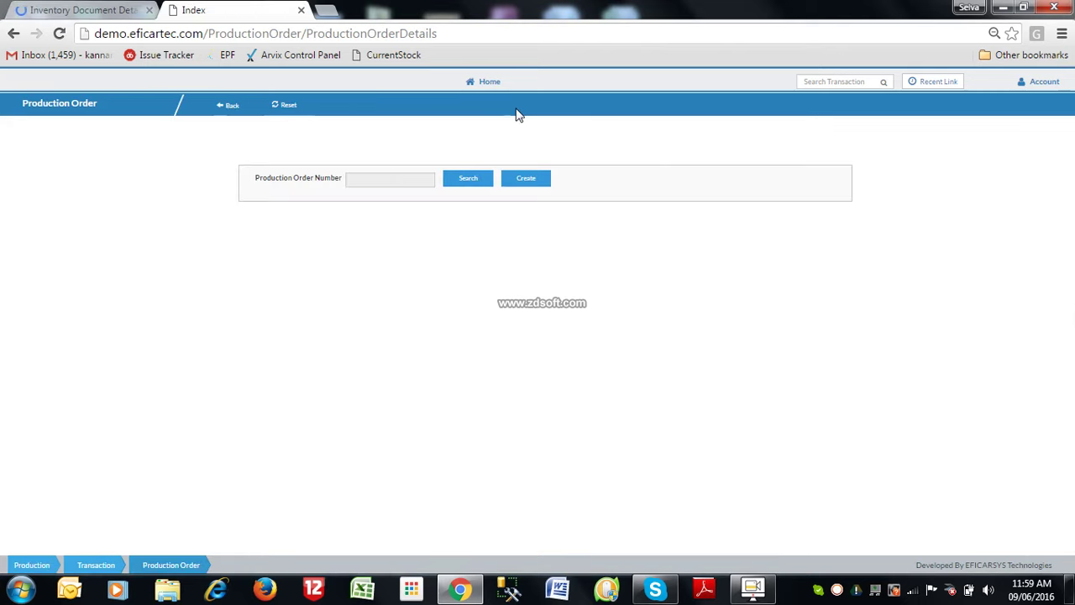
click(475, 179)
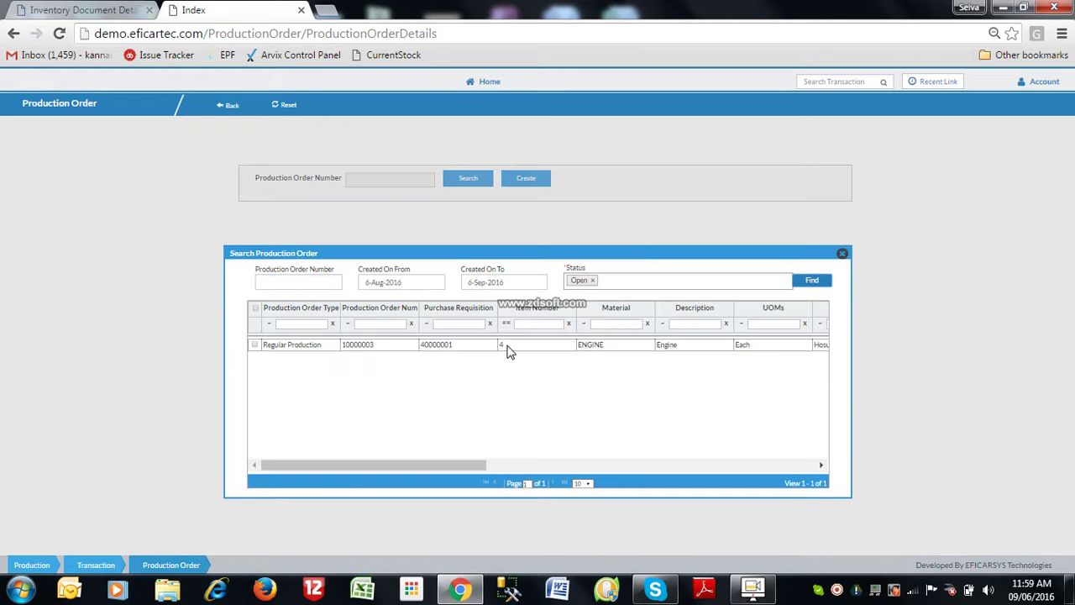
click(507, 346)
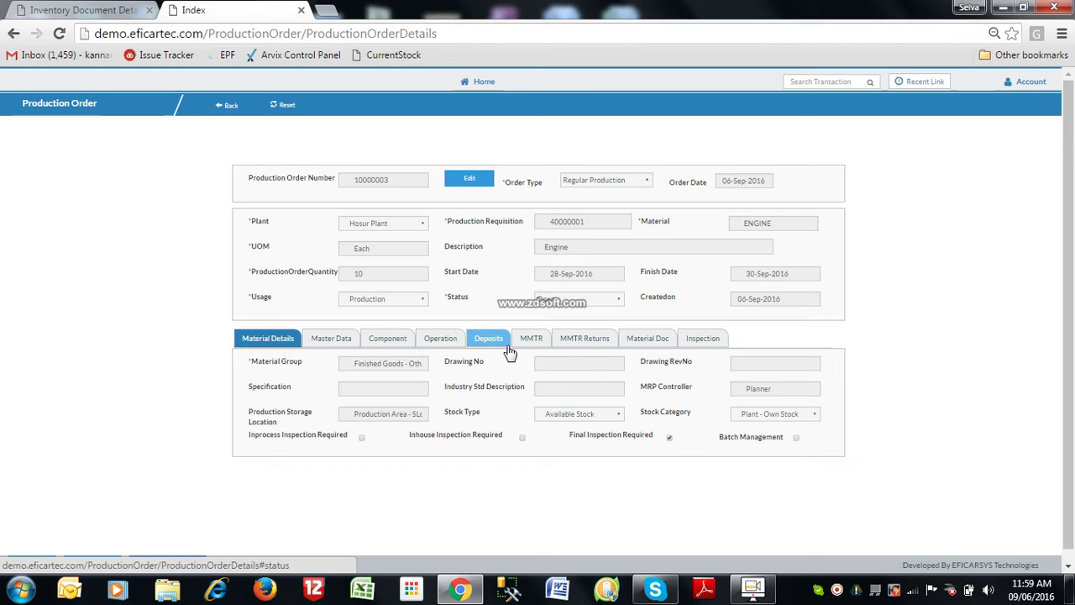
click(506, 343)
click(477, 183)
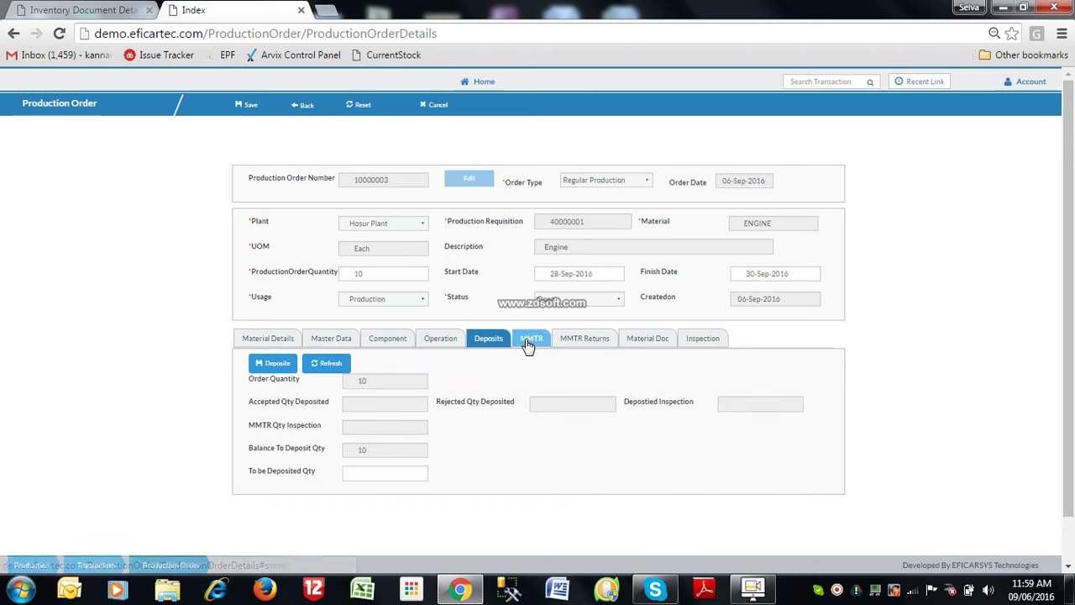
- Deposit a quantity of 10 for the ENGINE production order
click(374, 471)
text(1)
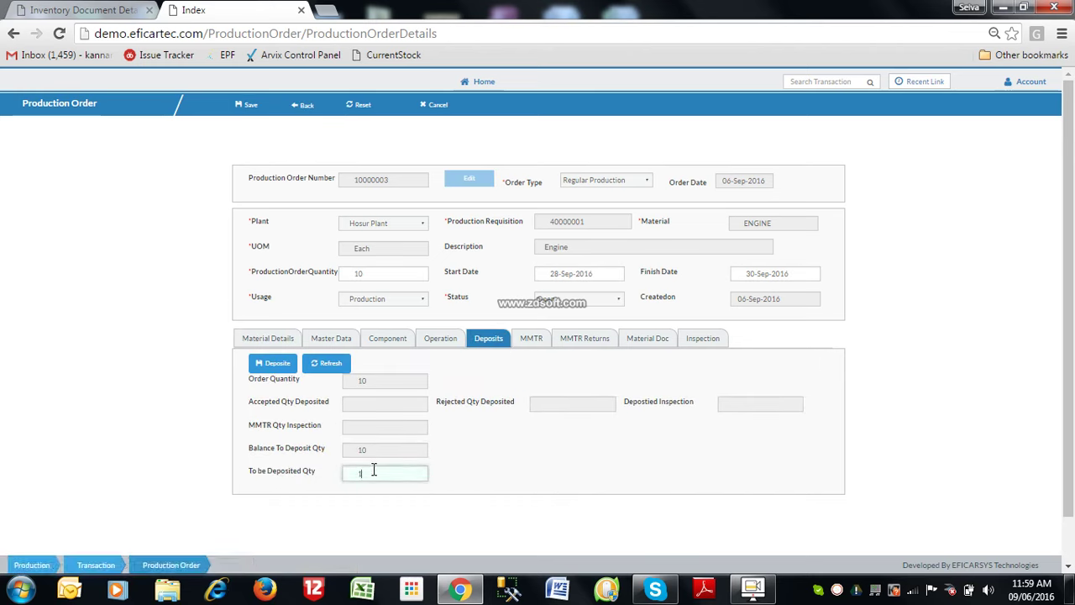
text(0)
click(271, 366)
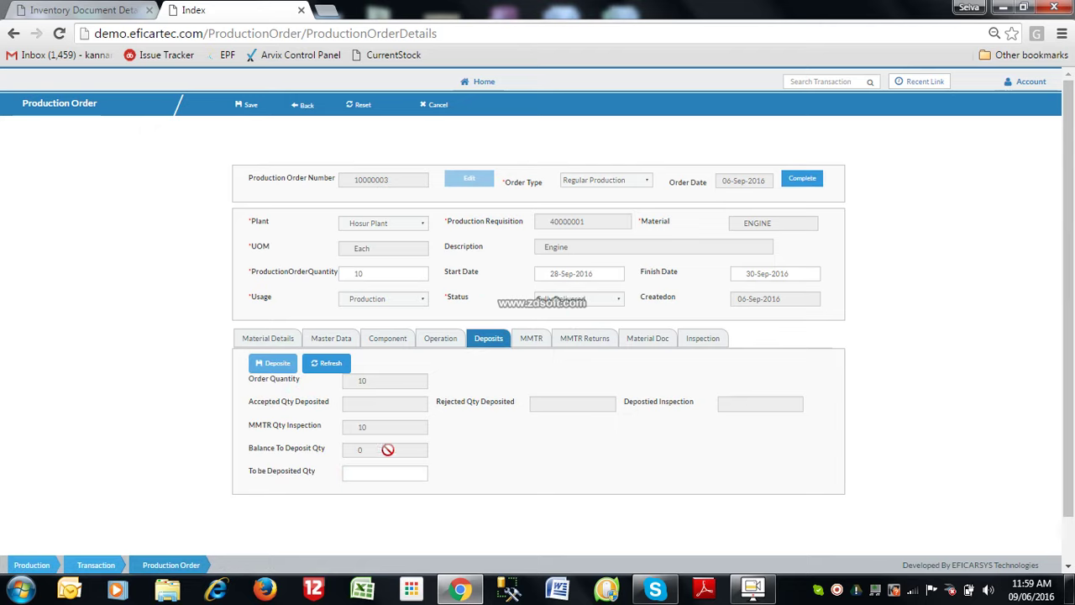
- In the inventory document tab, create a Goods Receipt (Production Order) document and load the ENGINE MMTR into it
click(94, 10)
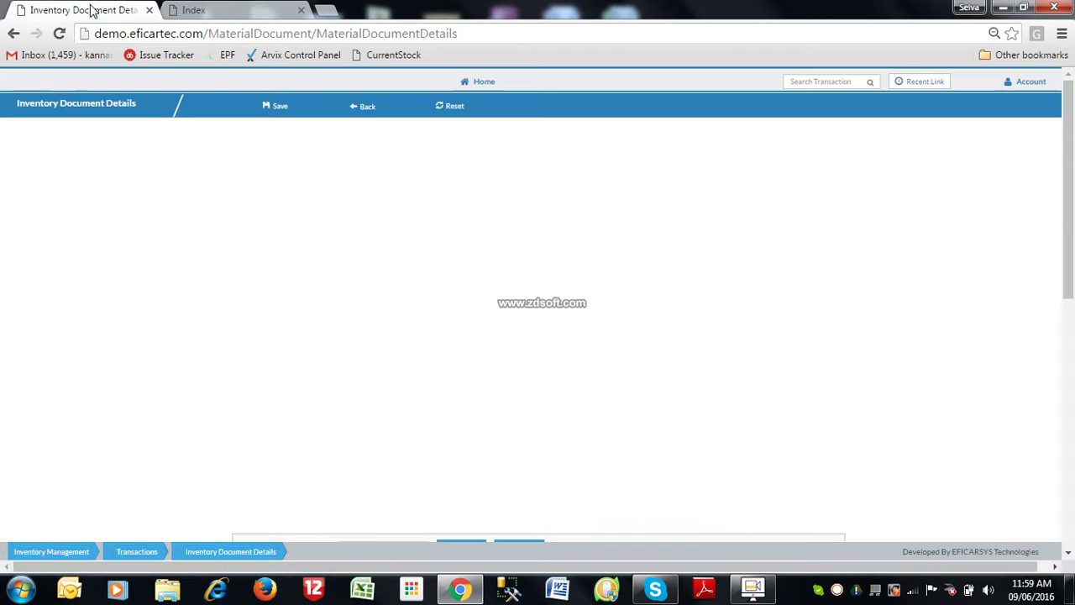
click(519, 139)
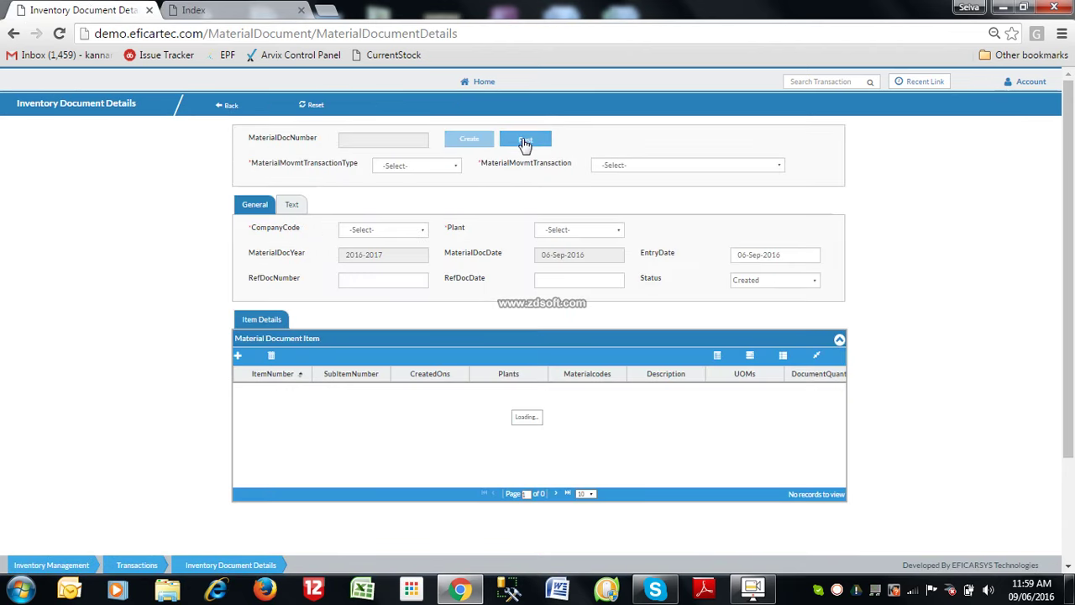
click(420, 165)
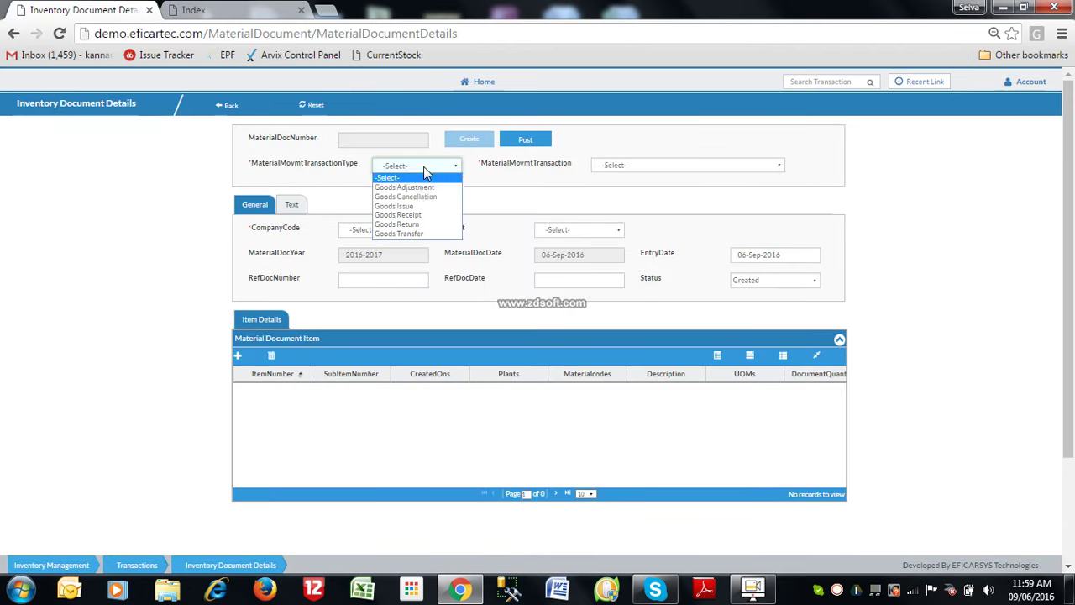
click(425, 217)
click(684, 167)
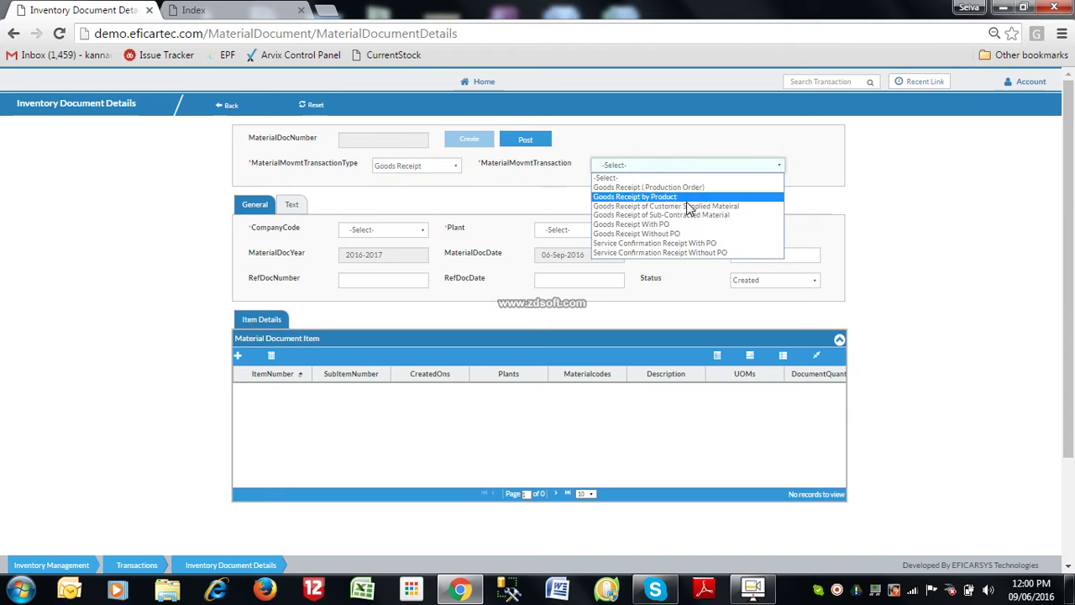
click(689, 188)
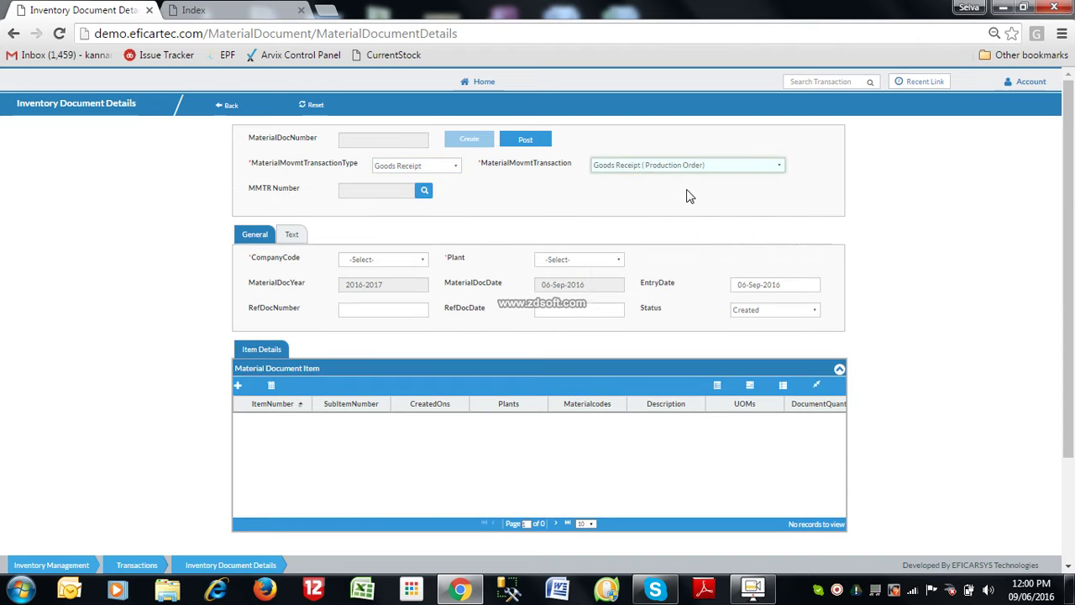
click(425, 195)
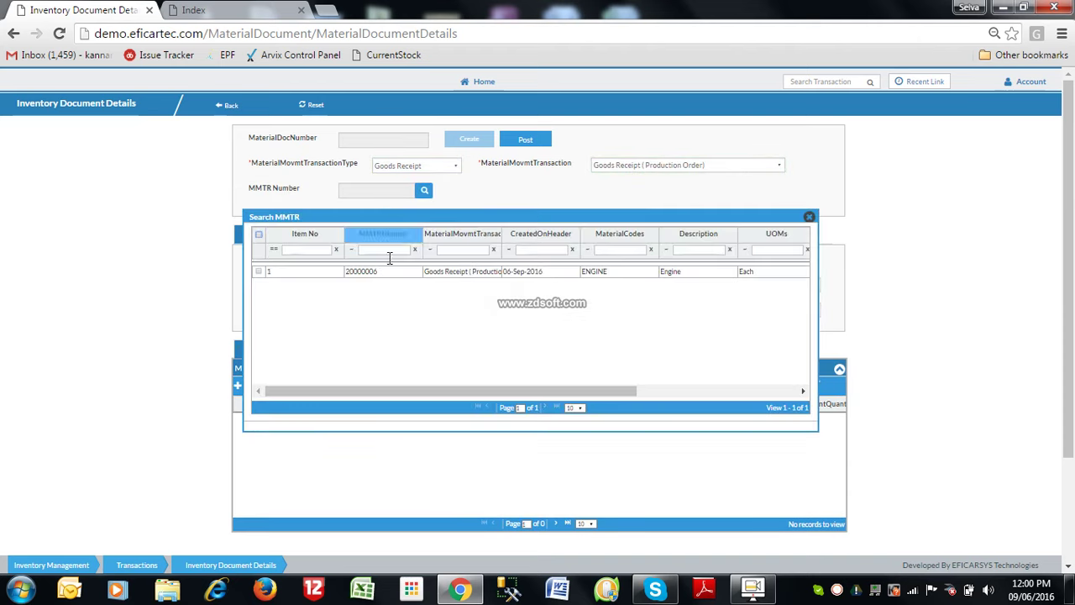
double_click(389, 273)
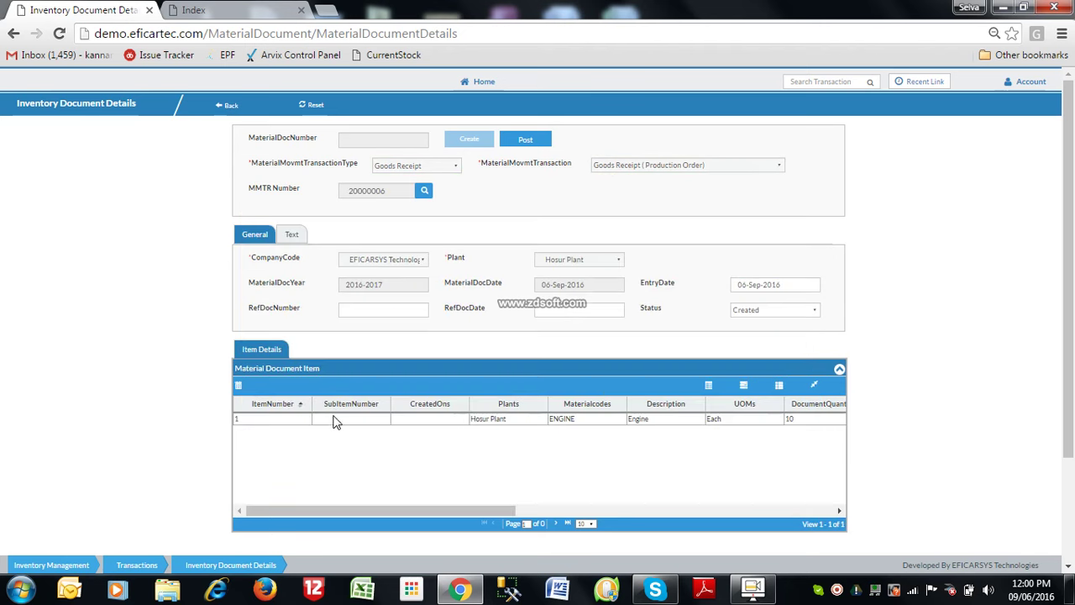
- Set the entry quantity of the ENGINE item to 10 and complete the item
double_click(336, 420)
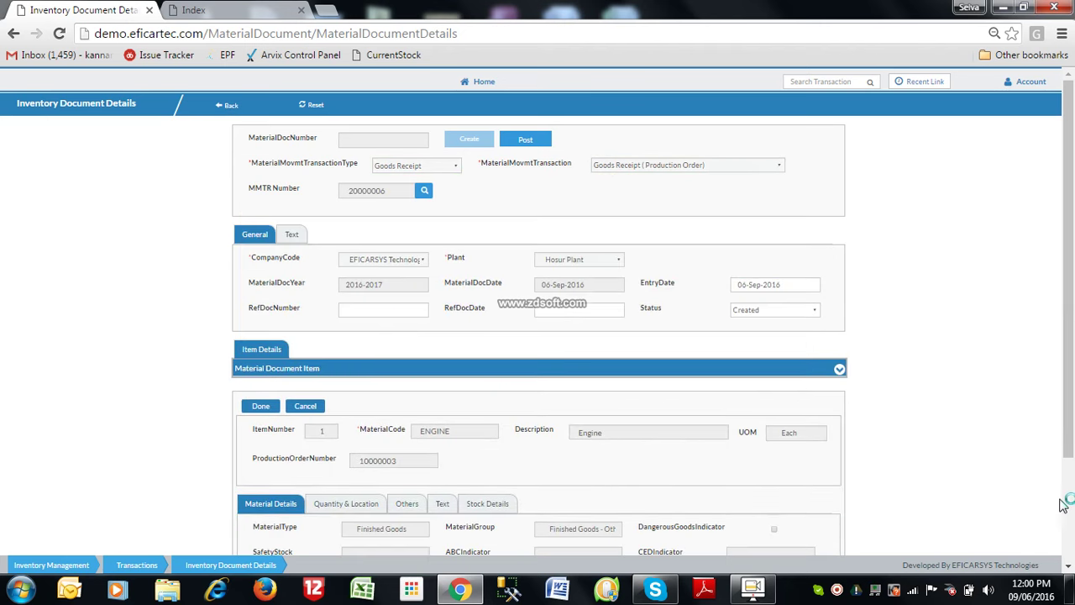
scroll(1062, 504, down, 3)
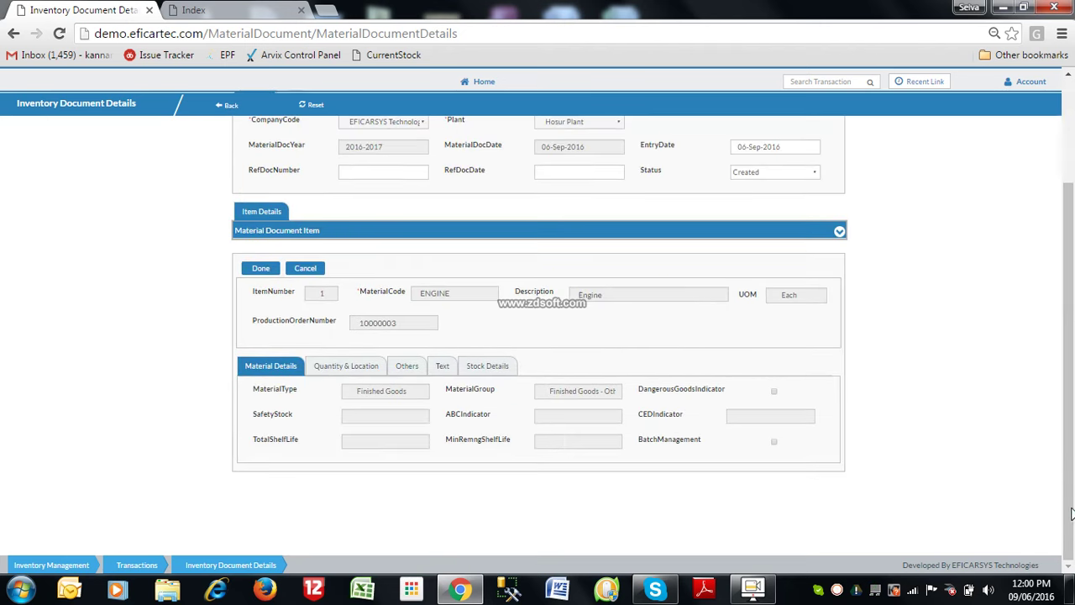
click(367, 369)
click(562, 465)
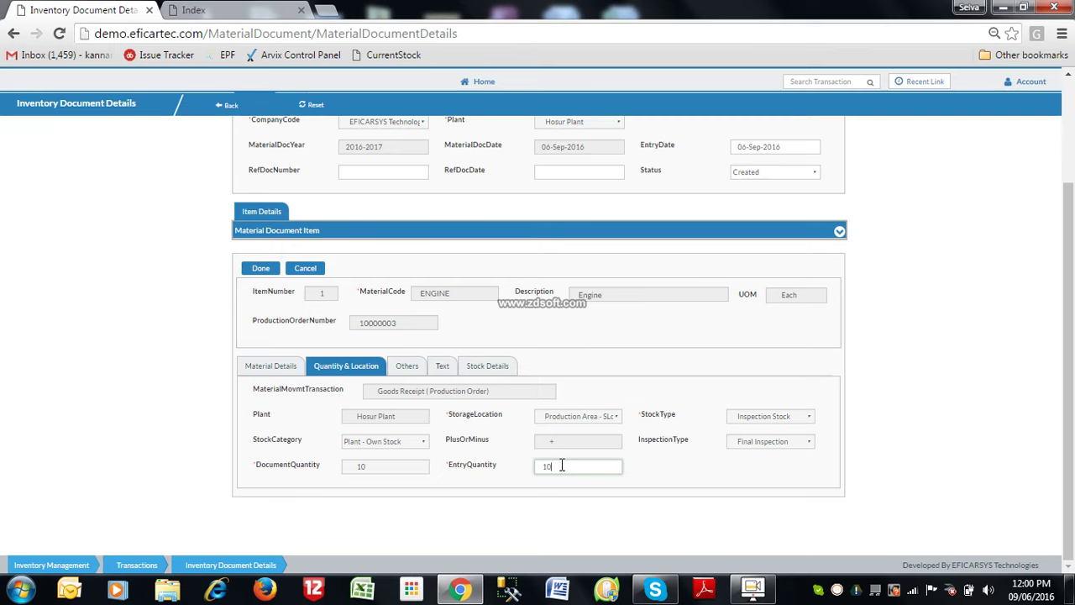
click(264, 271)
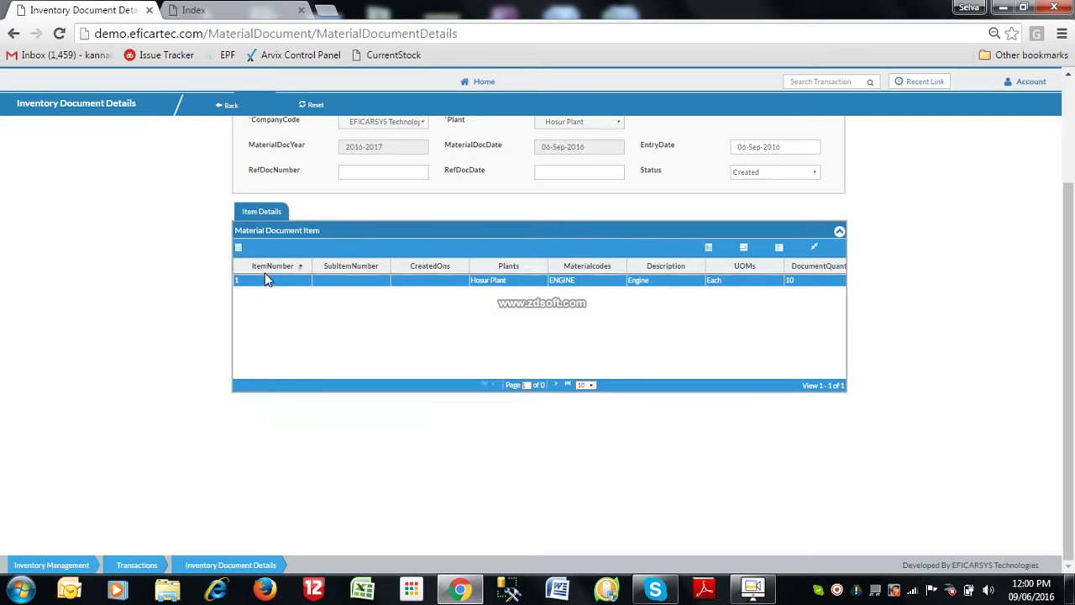
- Try to post the goods receipt document while the production order is still open for editing
scroll(1070, 136, up, 3)
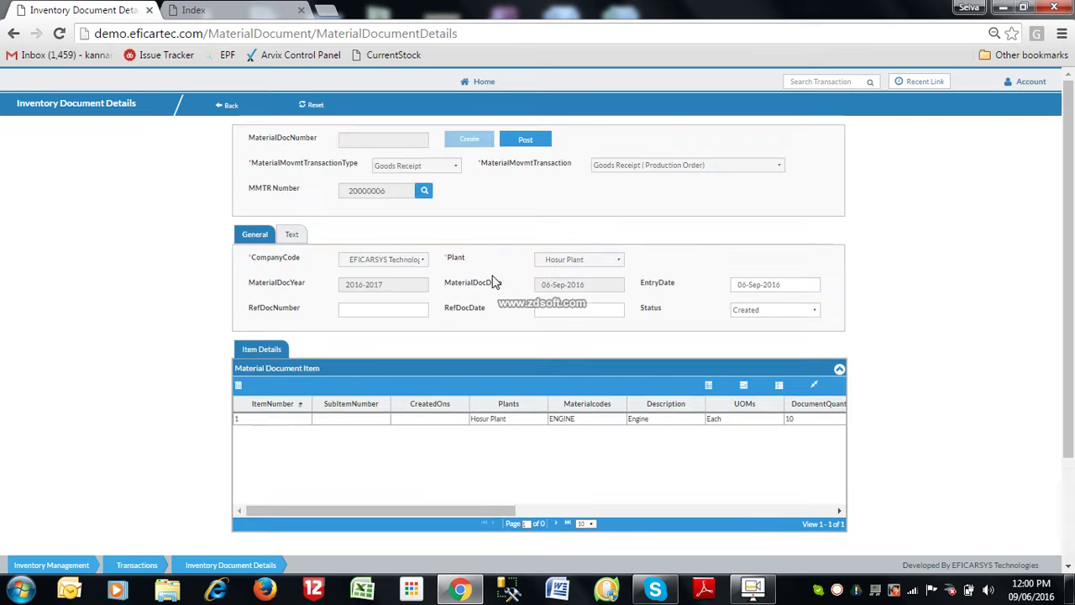
click(524, 137)
click(611, 128)
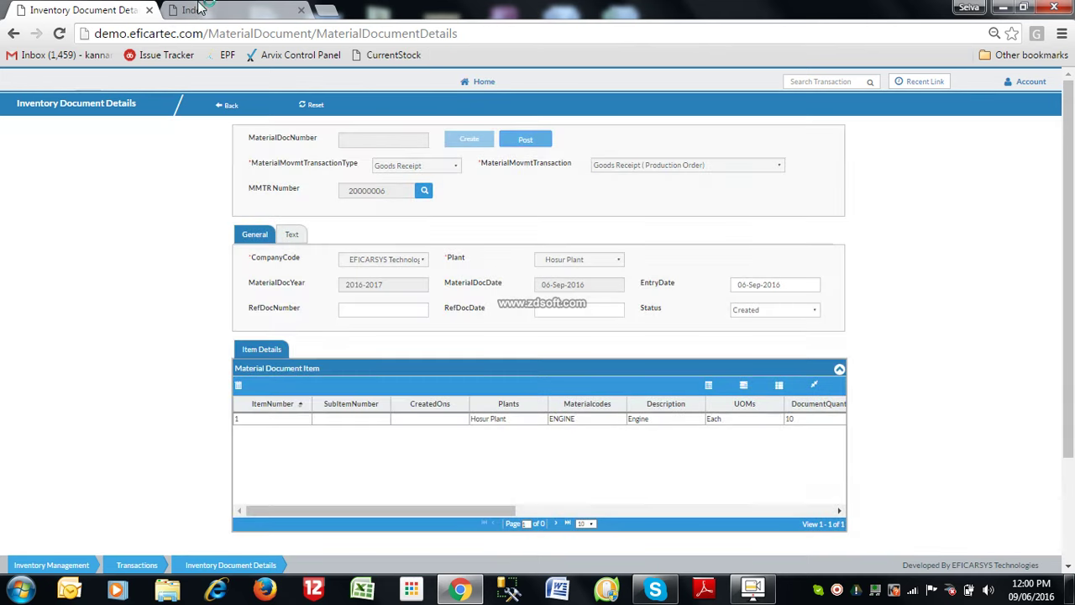
- Release the ENGINE production order by resetting its page in the other browser tab, and return to the goods receipt document
click(201, 9)
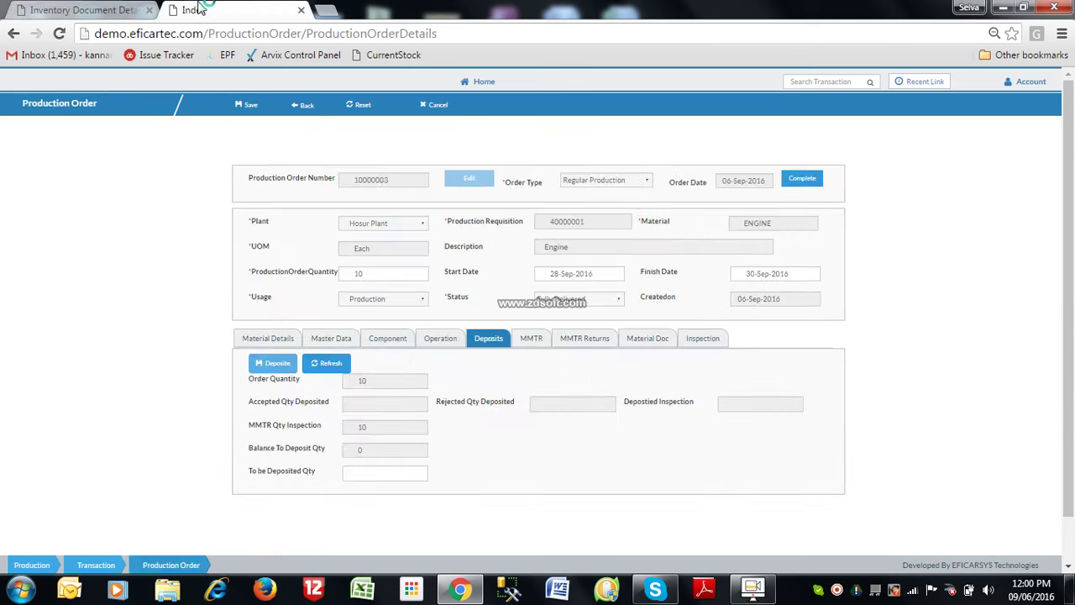
click(359, 105)
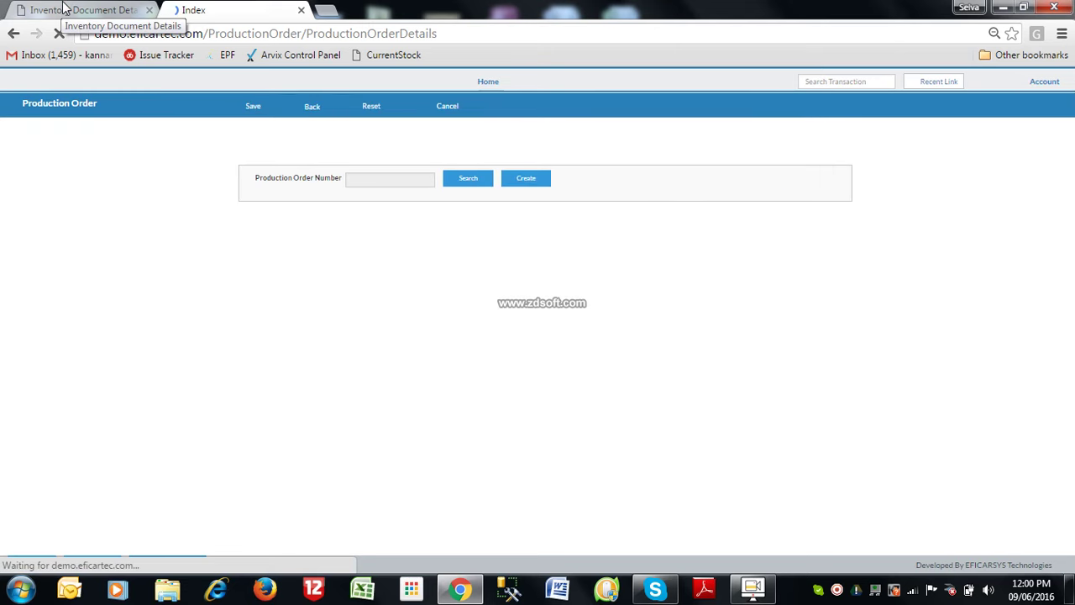
click(506, 176)
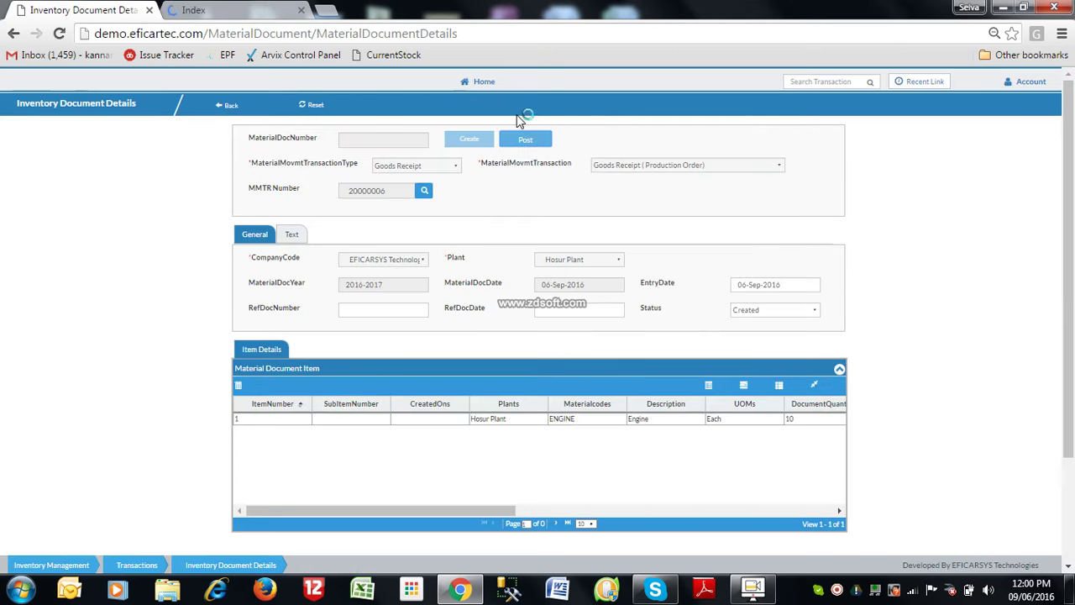
- Post the goods receipt document for the production order and acknowledge the save
click(525, 140)
click(616, 149)
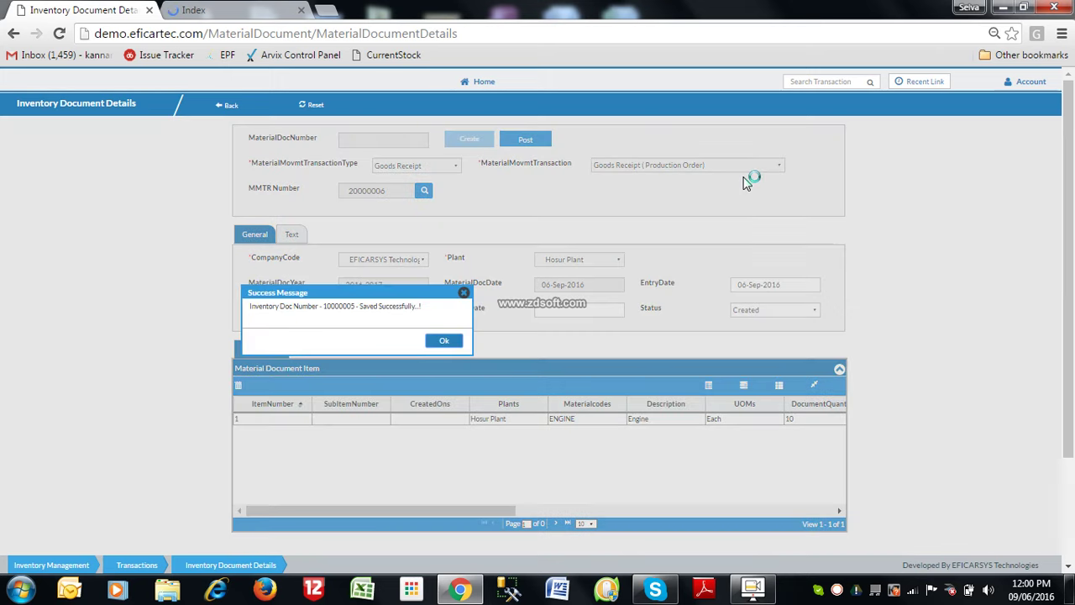
click(442, 342)
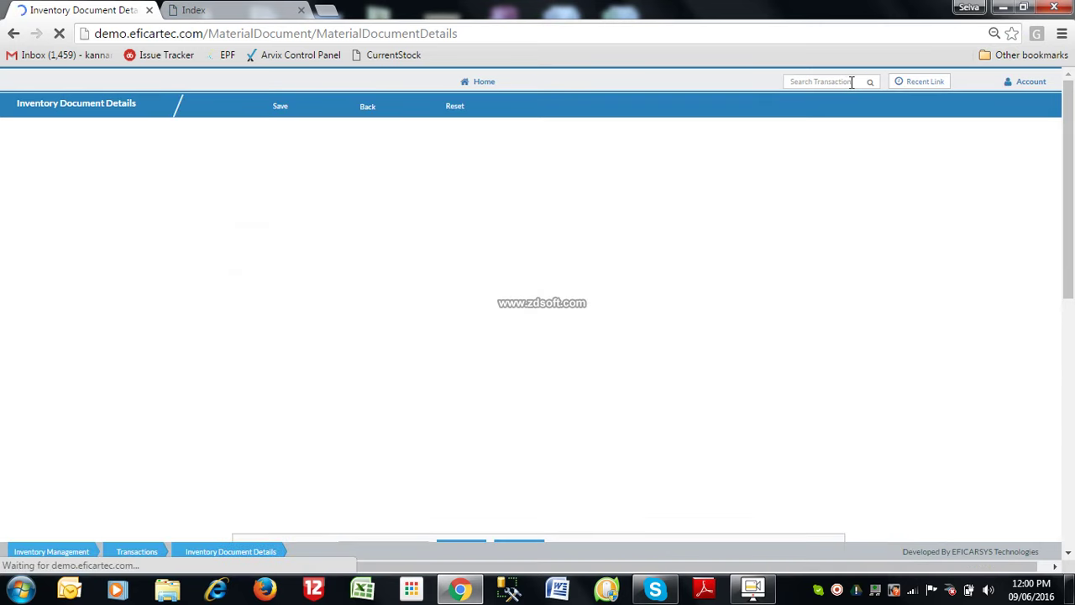
- Find and open the Current Stock List transaction
click(850, 81)
text(curr)
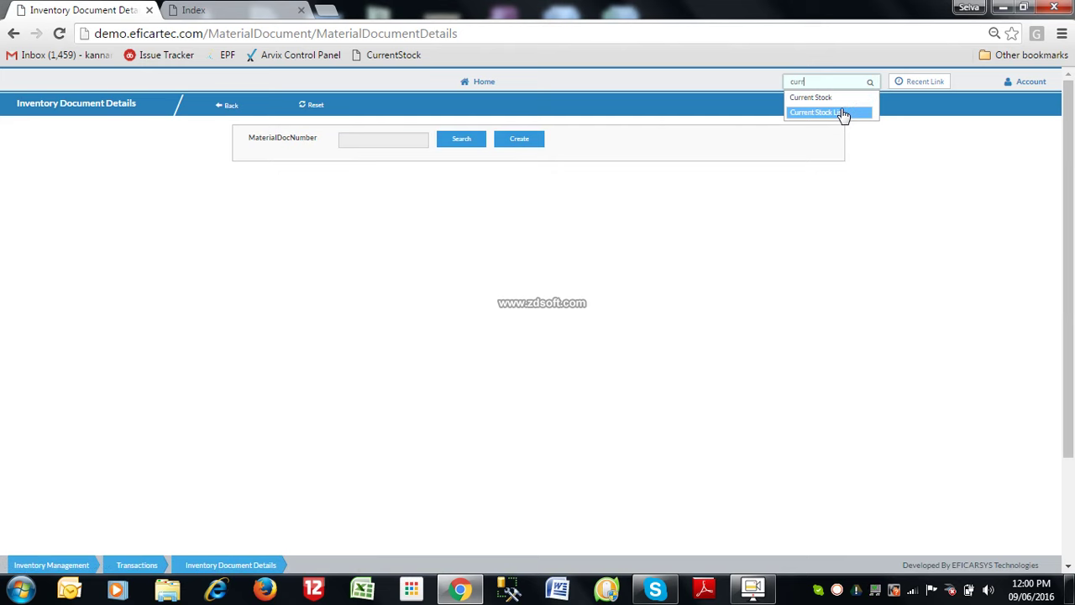
click(843, 112)
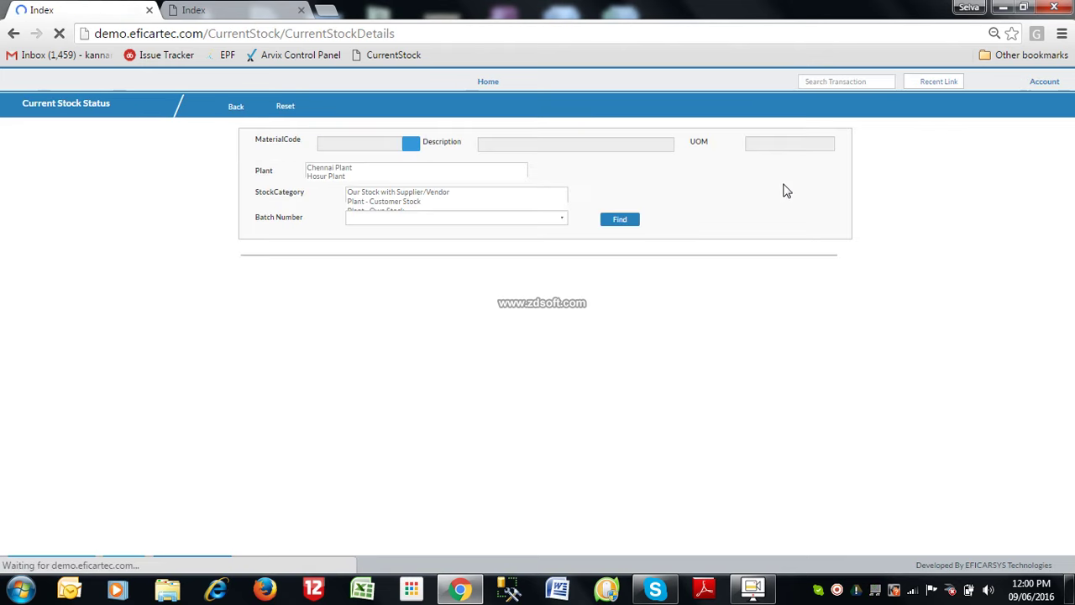
- Look up the current stock of the ENGINE material at Hosur Plant and check its inspection stock
click(412, 147)
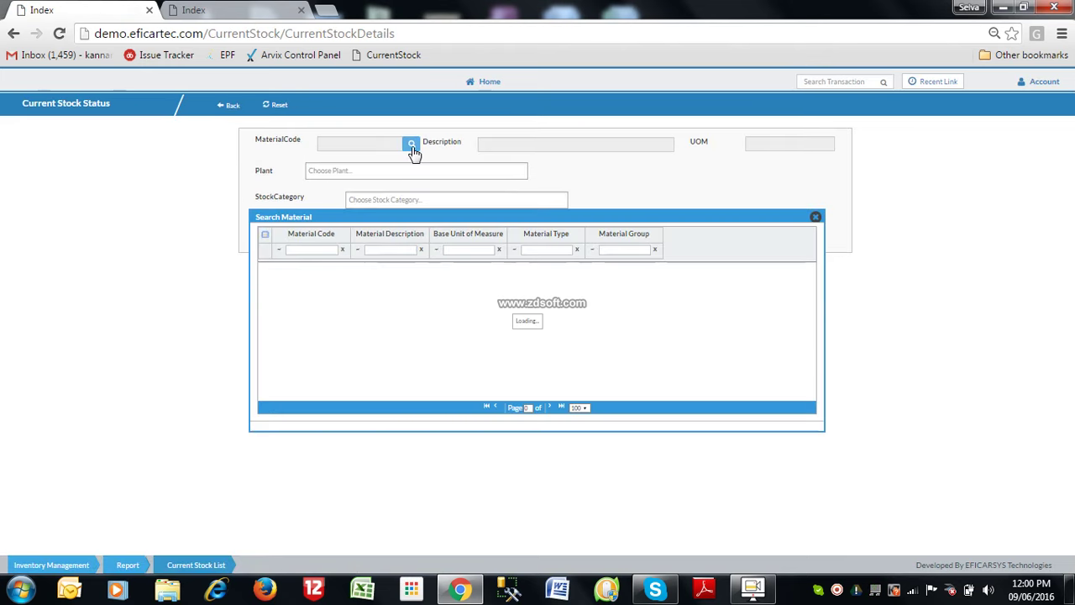
click(356, 298)
click(356, 307)
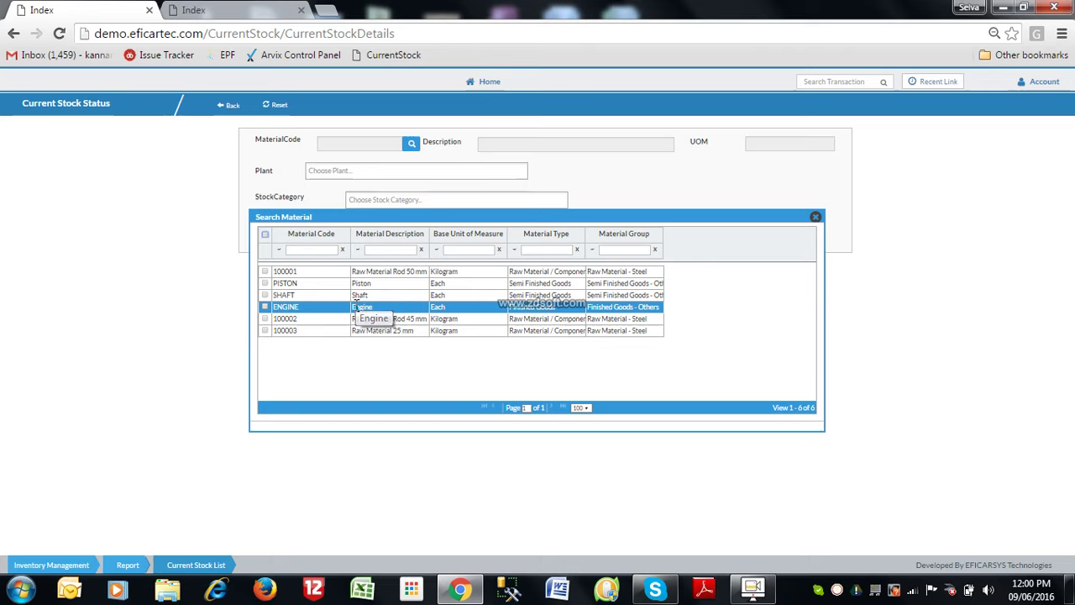
double_click(356, 306)
click(477, 170)
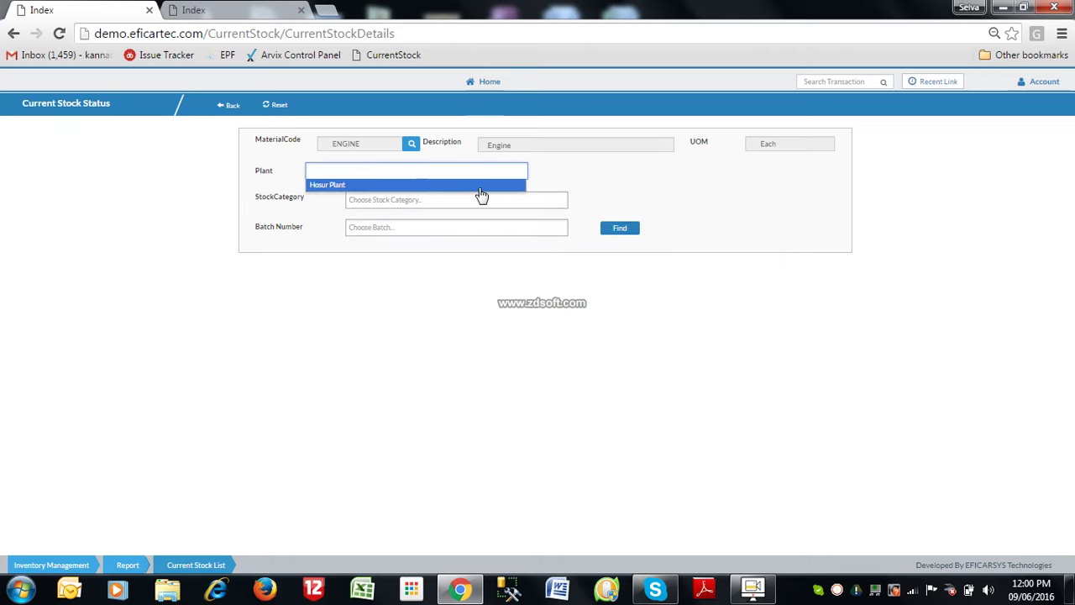
click(481, 186)
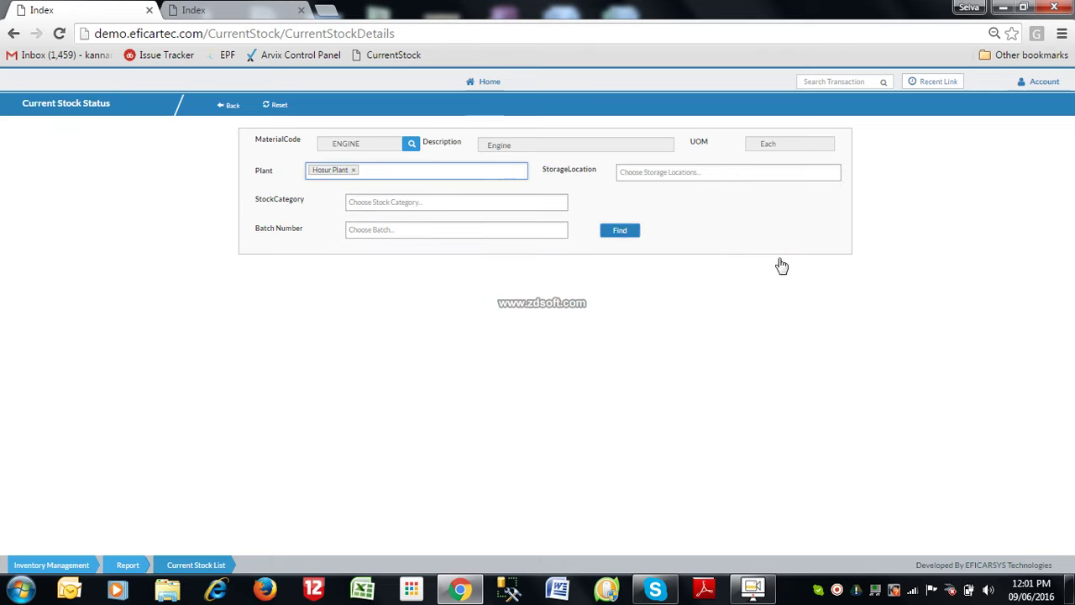
click(754, 352)
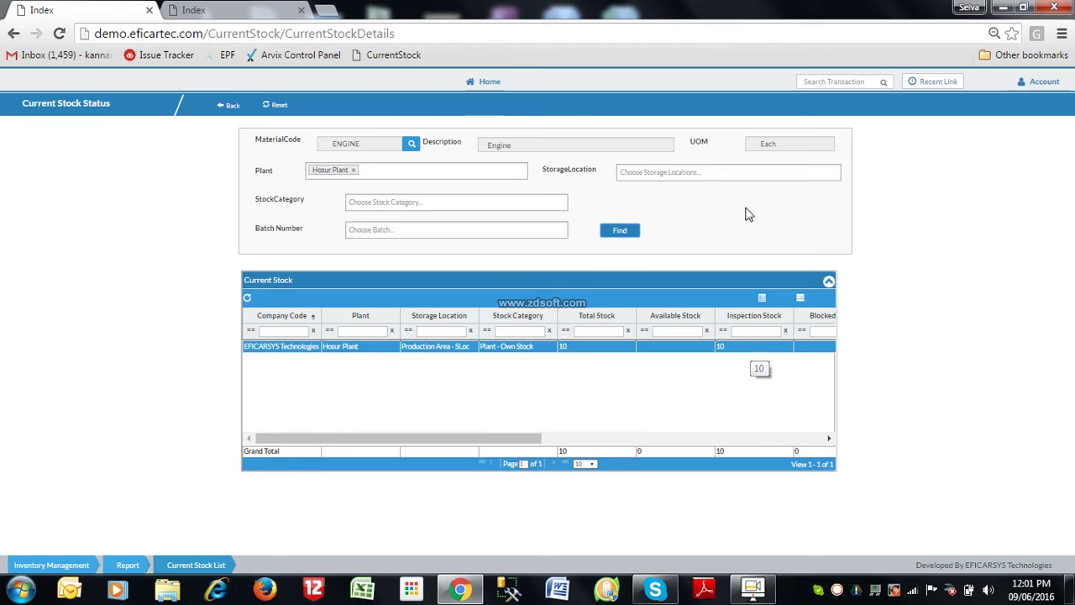
- Find and open the Inspection Clearance transaction
click(818, 83)
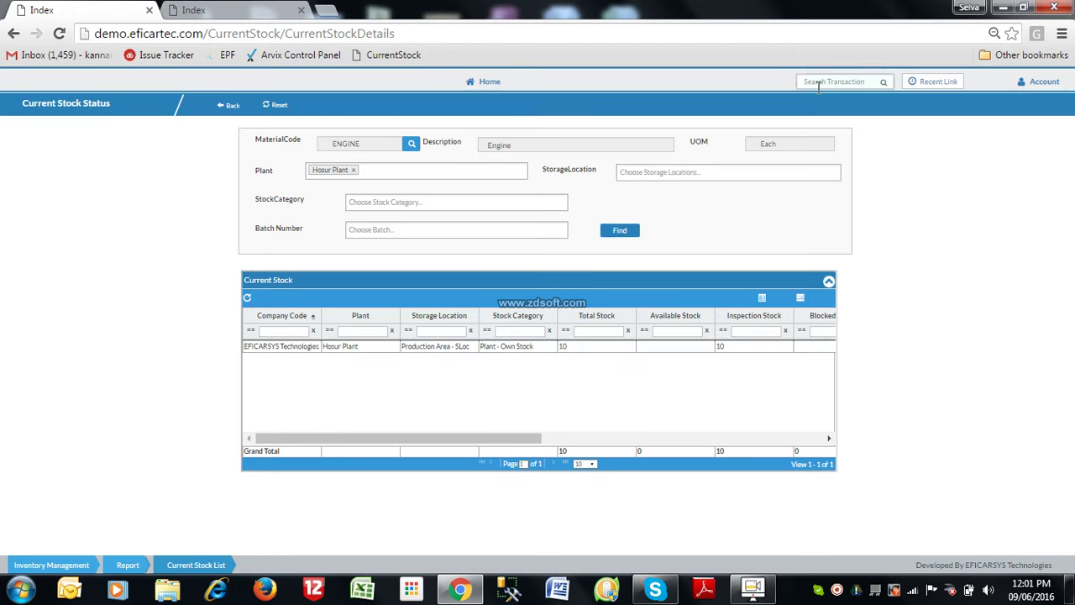
text(ins)
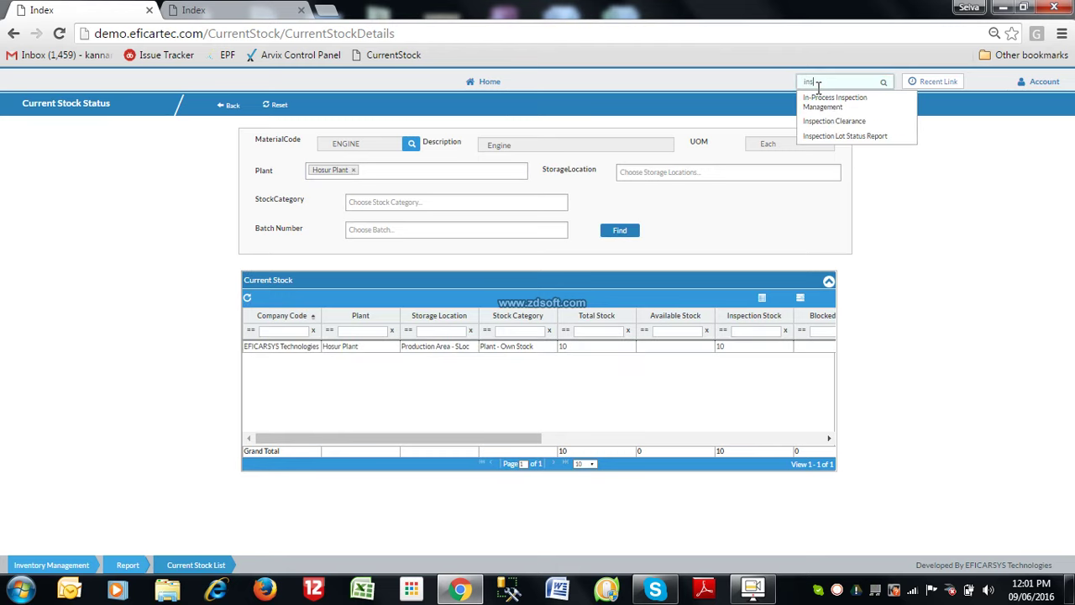
click(834, 122)
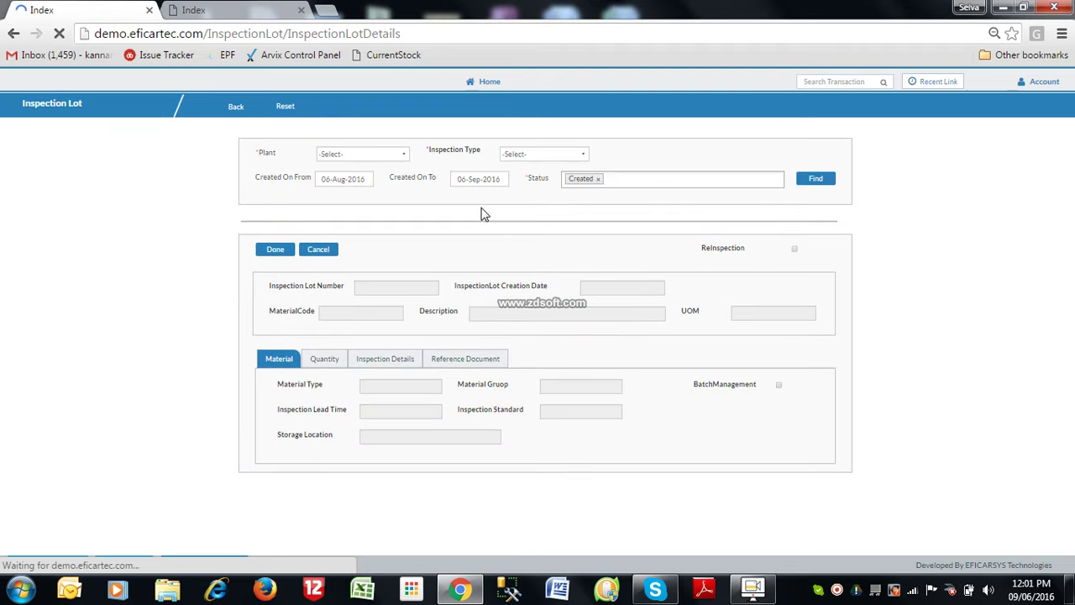
- Find the Final Inspection lots at Hosur Plant and start inspection clearance for the goods receipt lot
click(371, 156)
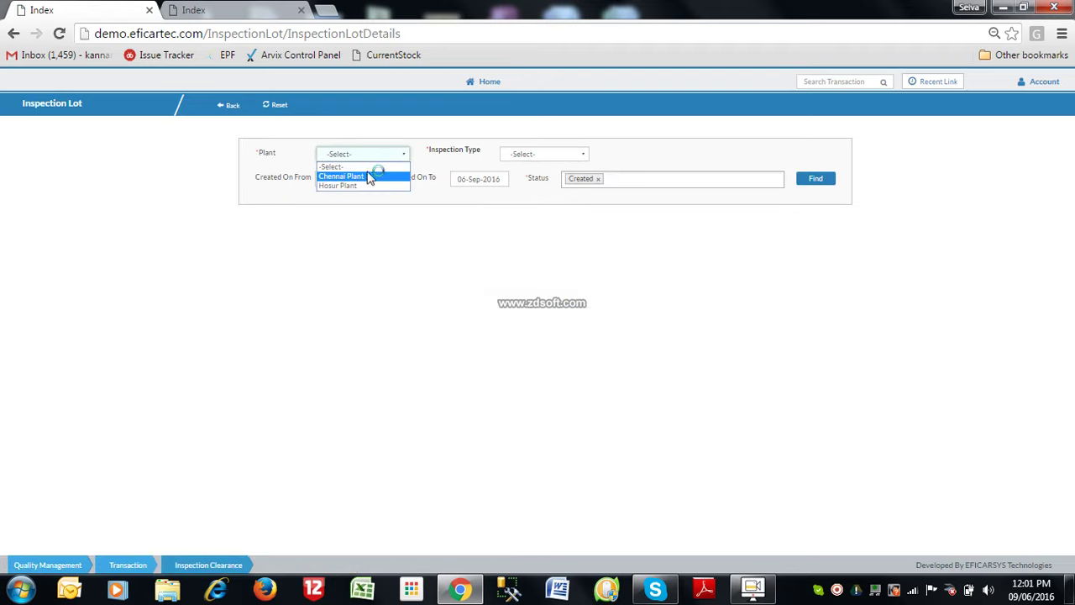
click(367, 186)
click(524, 154)
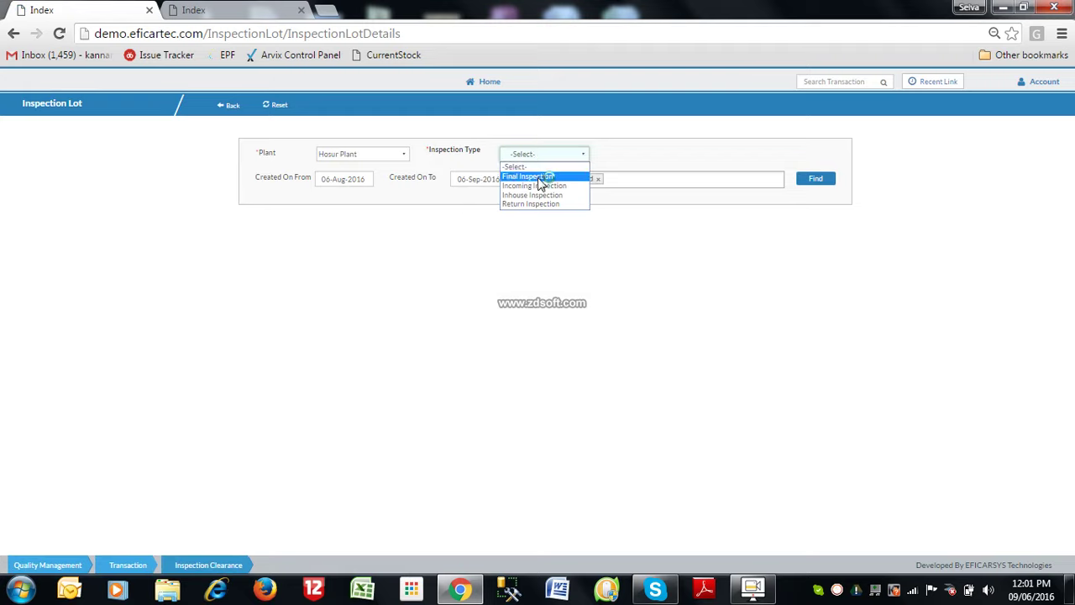
click(539, 179)
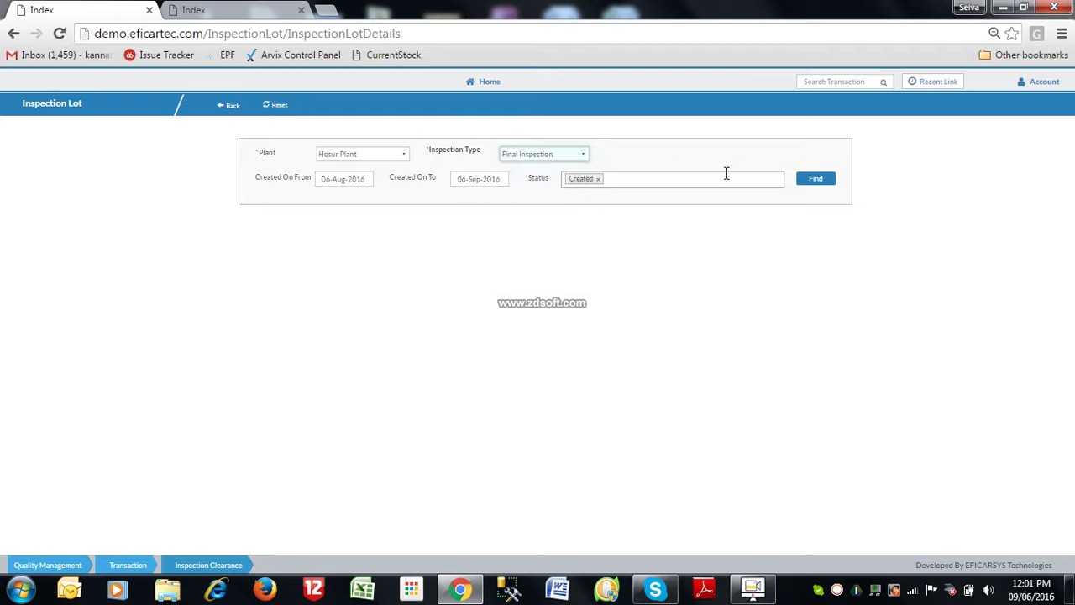
click(813, 182)
click(487, 295)
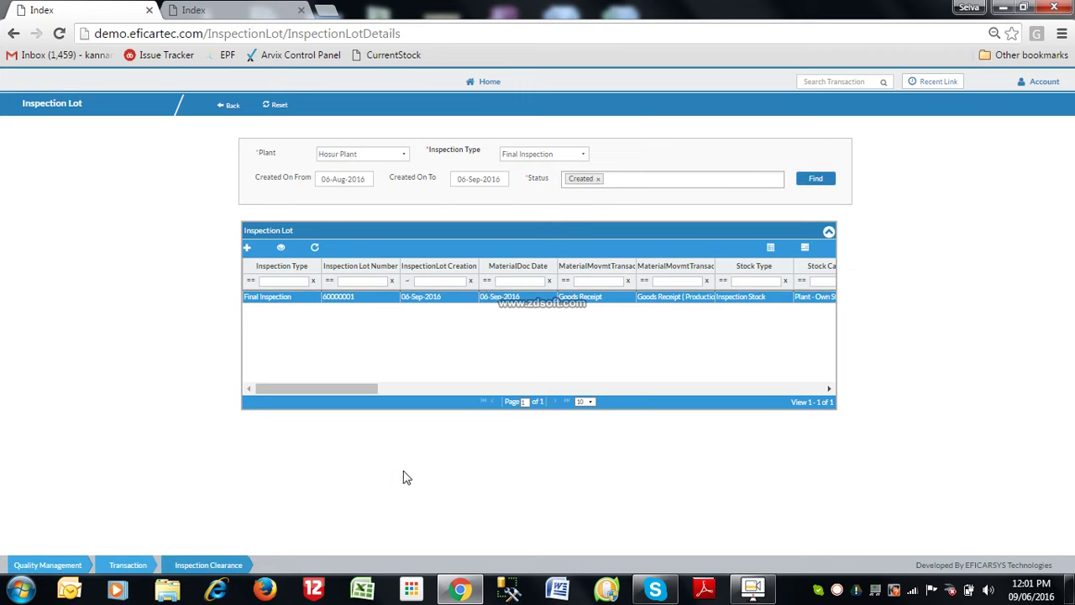
click(247, 248)
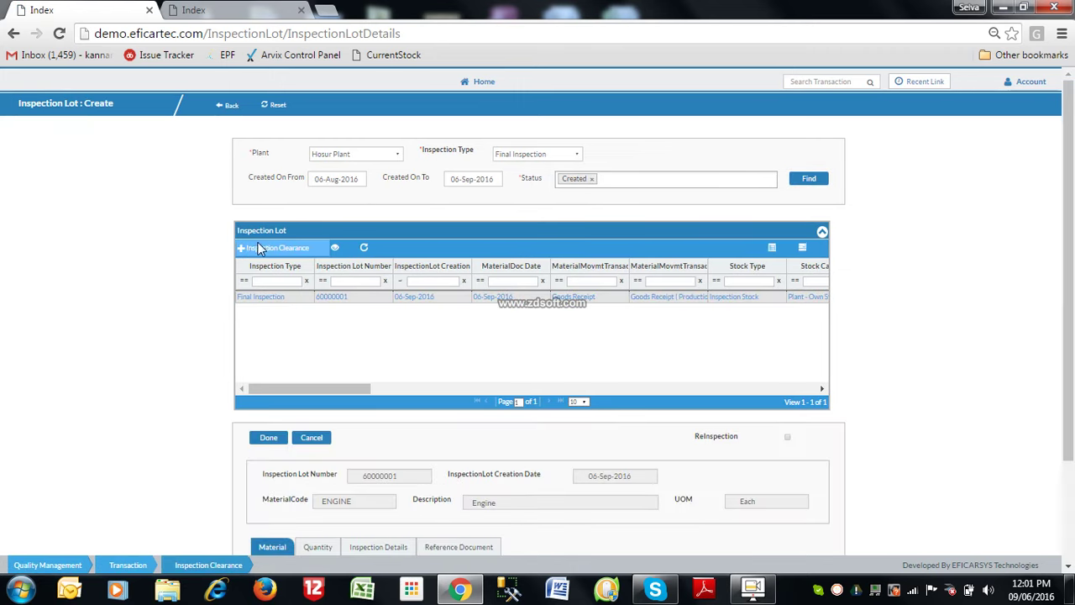
- Set the accepted quantity of the ENGINE inspection lot to 10
scroll(1059, 503, down, 3)
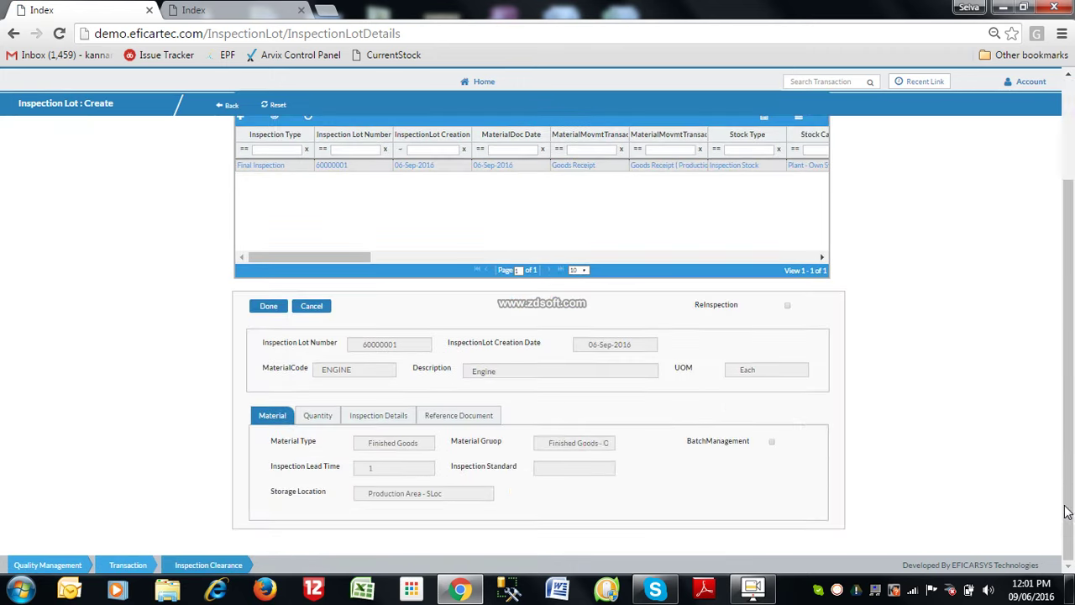
click(317, 415)
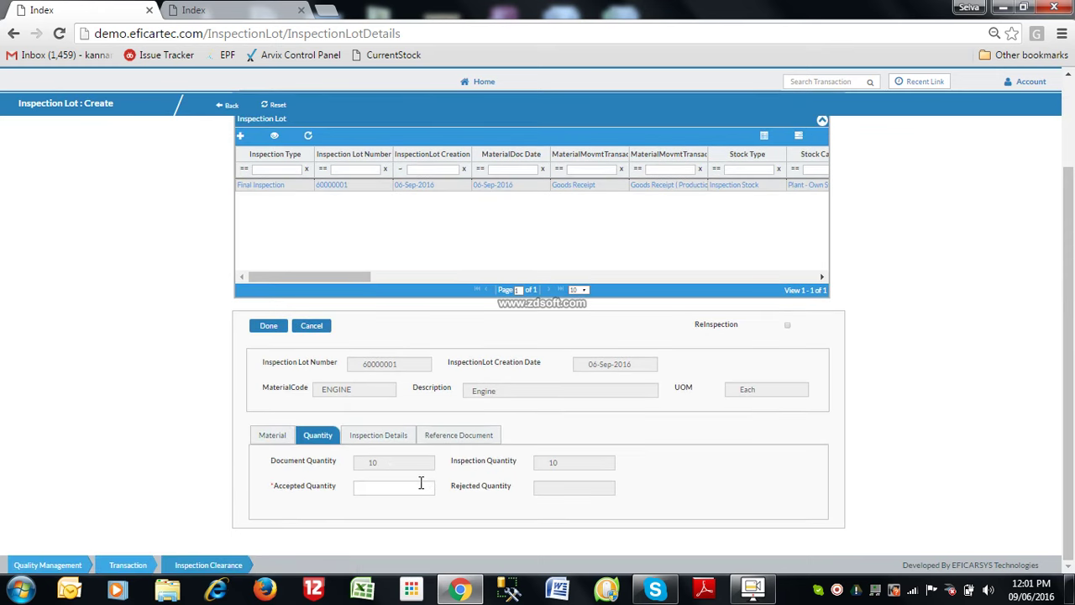
click(421, 483)
text(10)
click(550, 489)
- Fill in the inspection details with report number IR-4, report date 6-Sep-2016 and the inspector's name
click(398, 453)
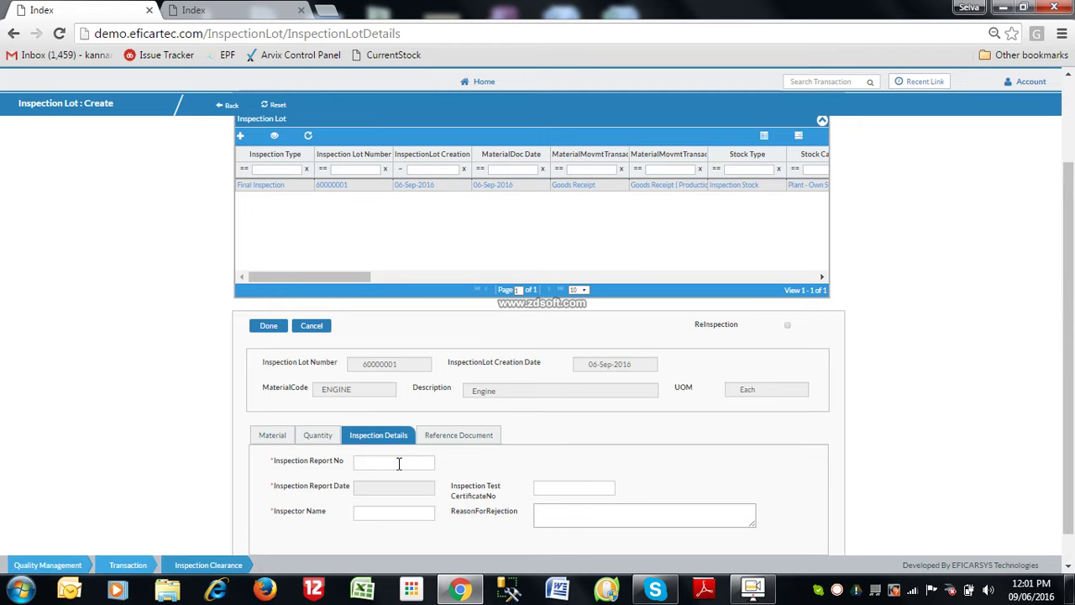
click(399, 462)
click(399, 486)
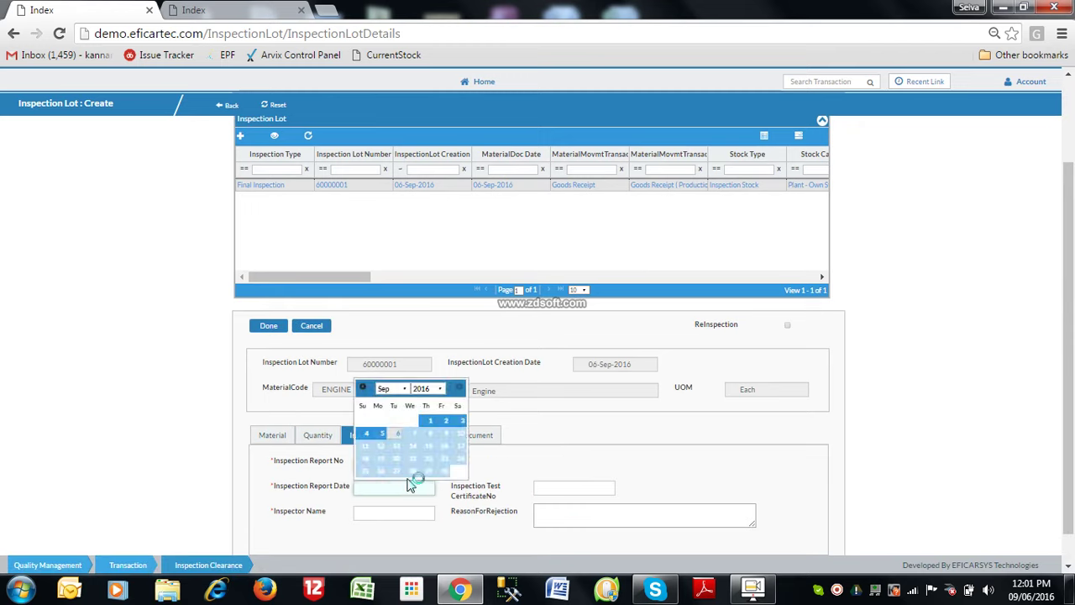
click(398, 439)
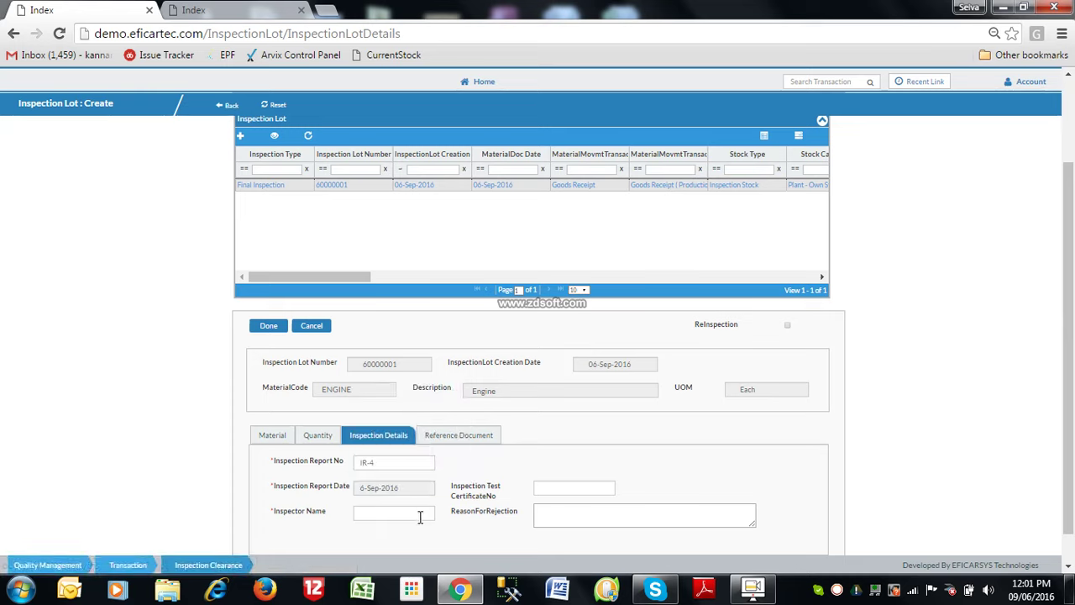
text(Ram)
click(593, 513)
- Save the inspection clearance record and acknowledge the update
click(269, 327)
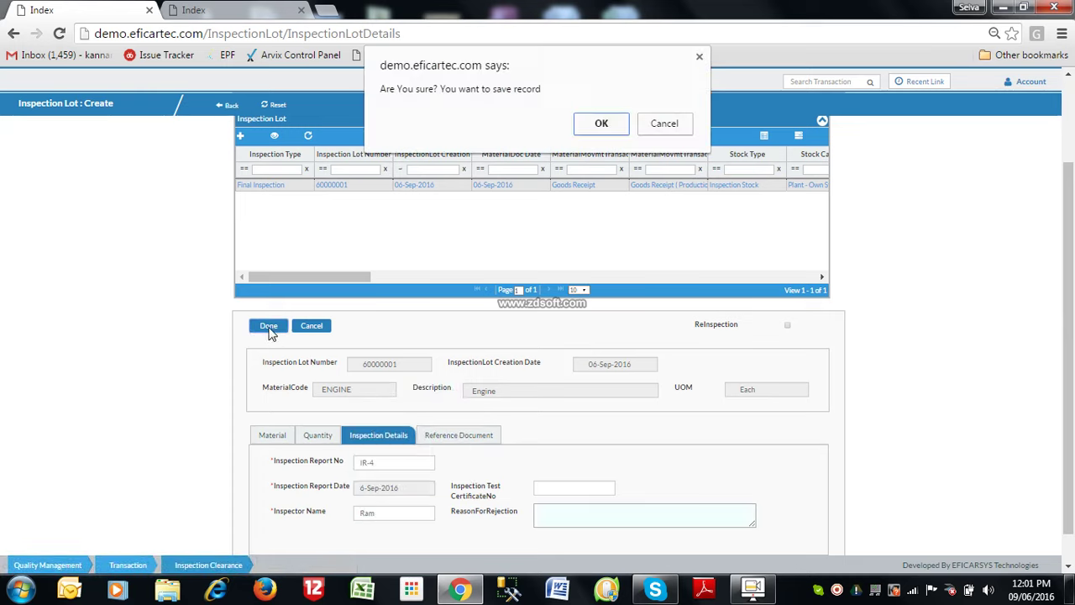
click(601, 124)
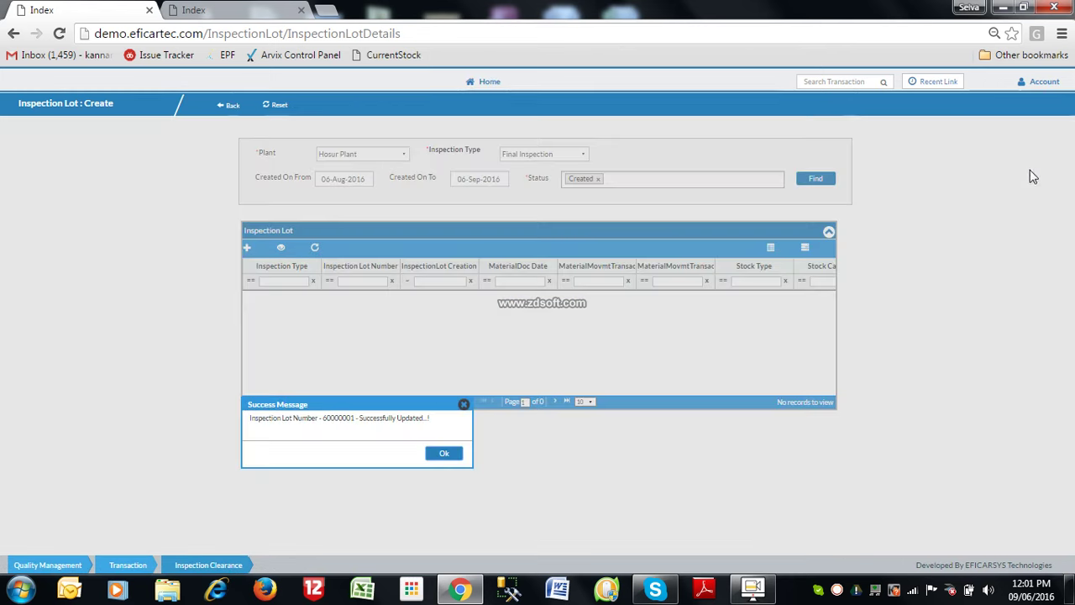
click(444, 453)
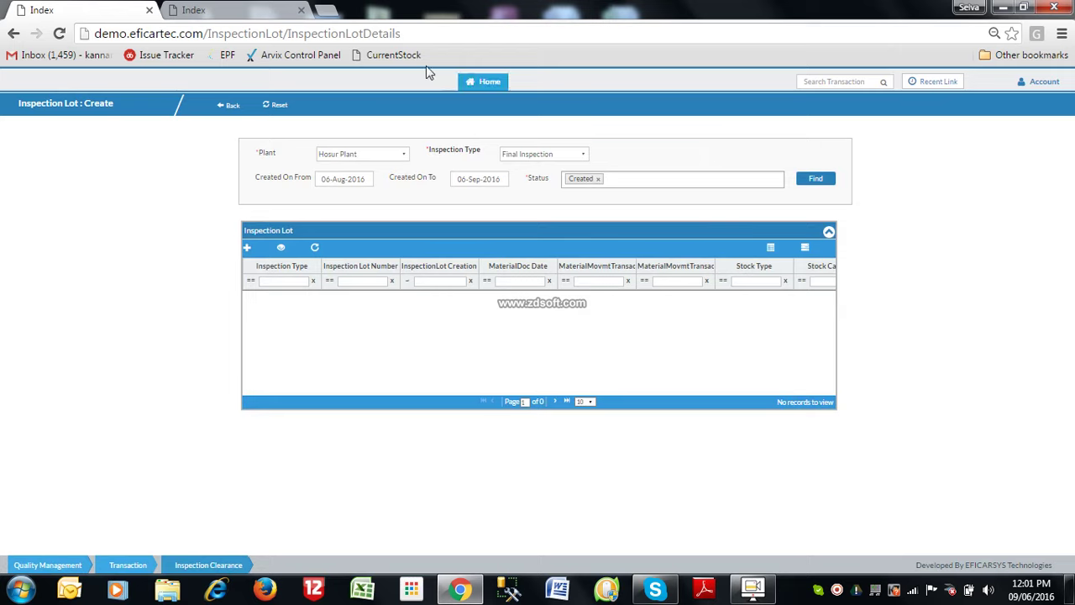
- Switch to the production order browser tab and open the Inventory Movement Transactions there
click(211, 9)
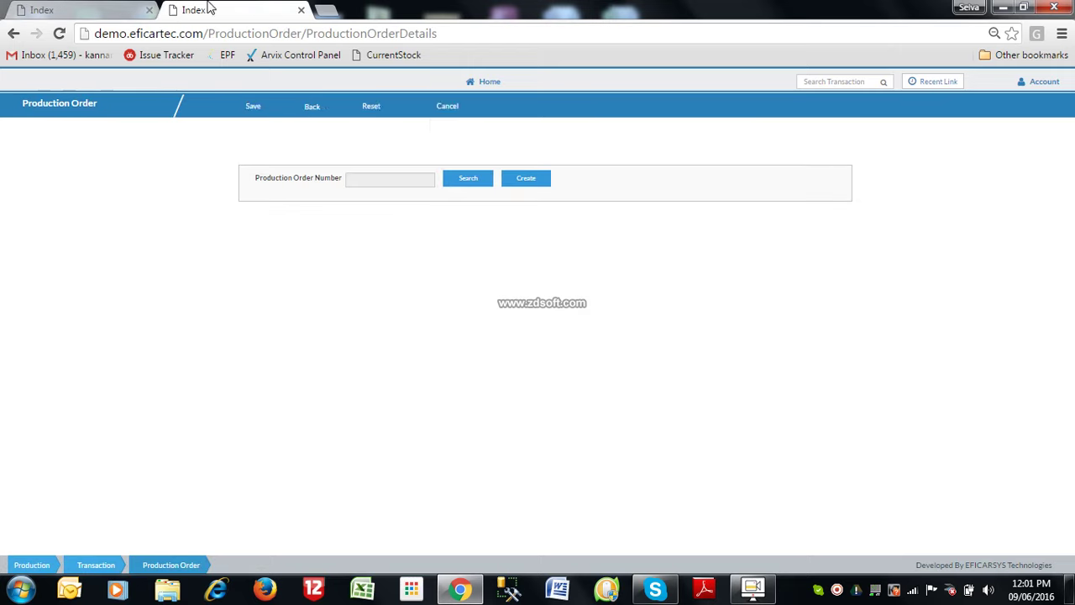
click(823, 82)
text(inve)
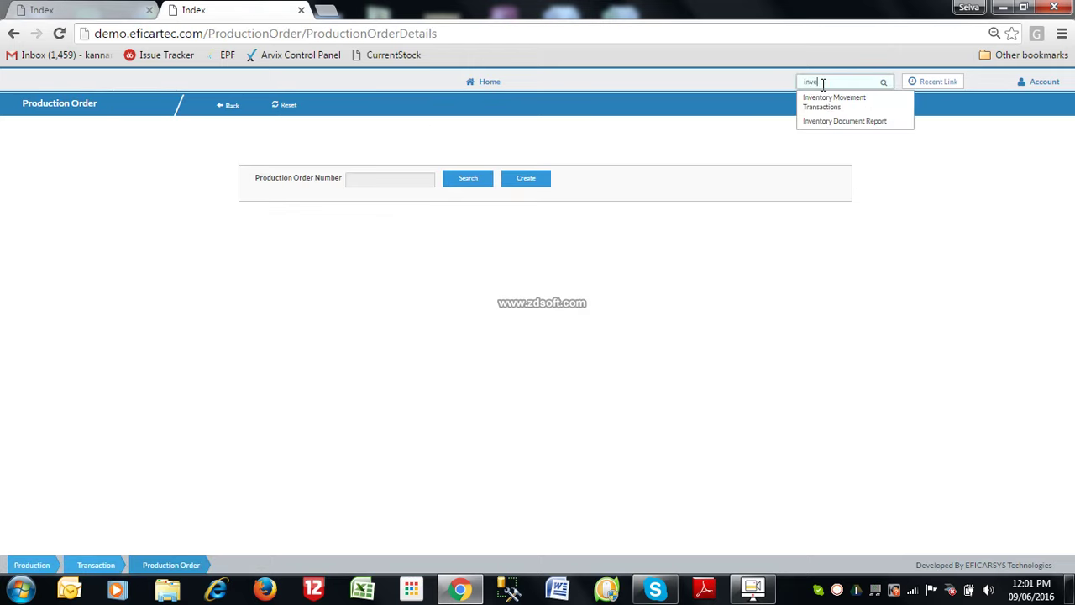
click(832, 99)
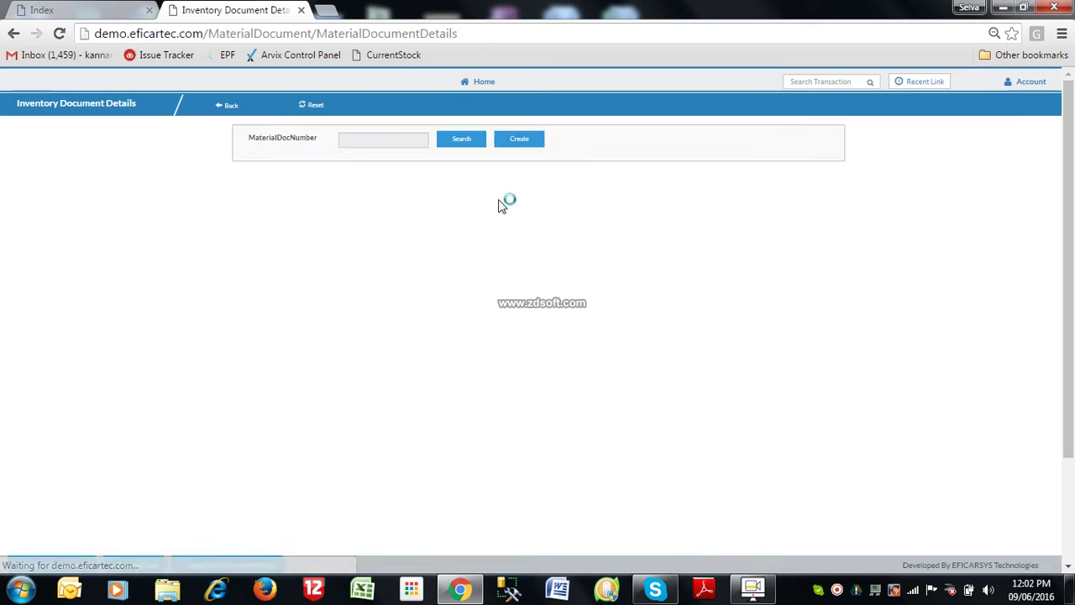
- Create an inventory document with transaction type Goods Transfer and transaction Inspection Lot Posting
click(531, 141)
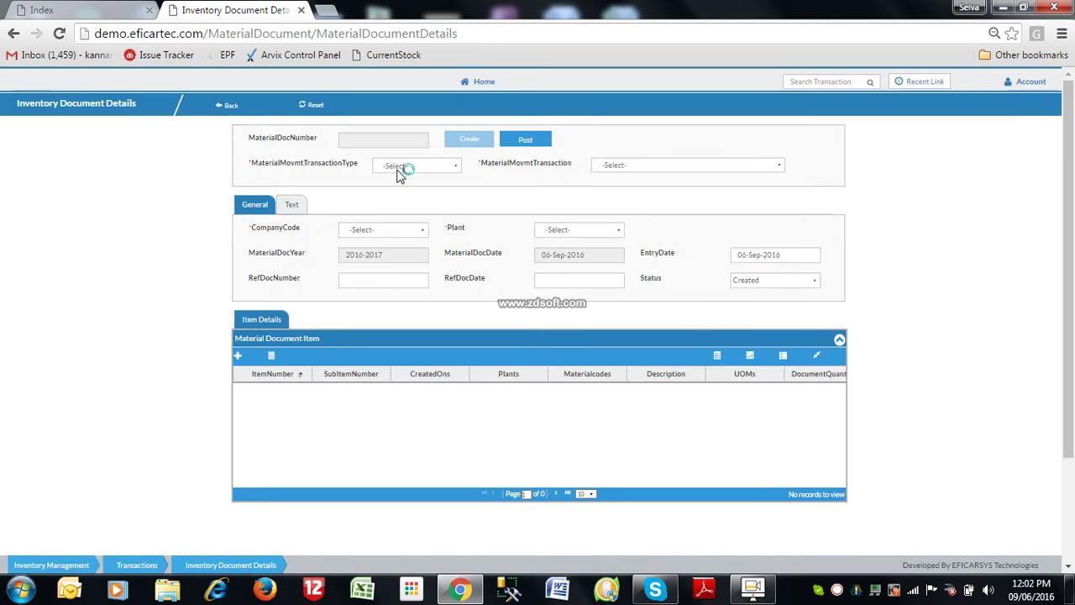
click(405, 166)
click(412, 235)
click(653, 164)
click(662, 226)
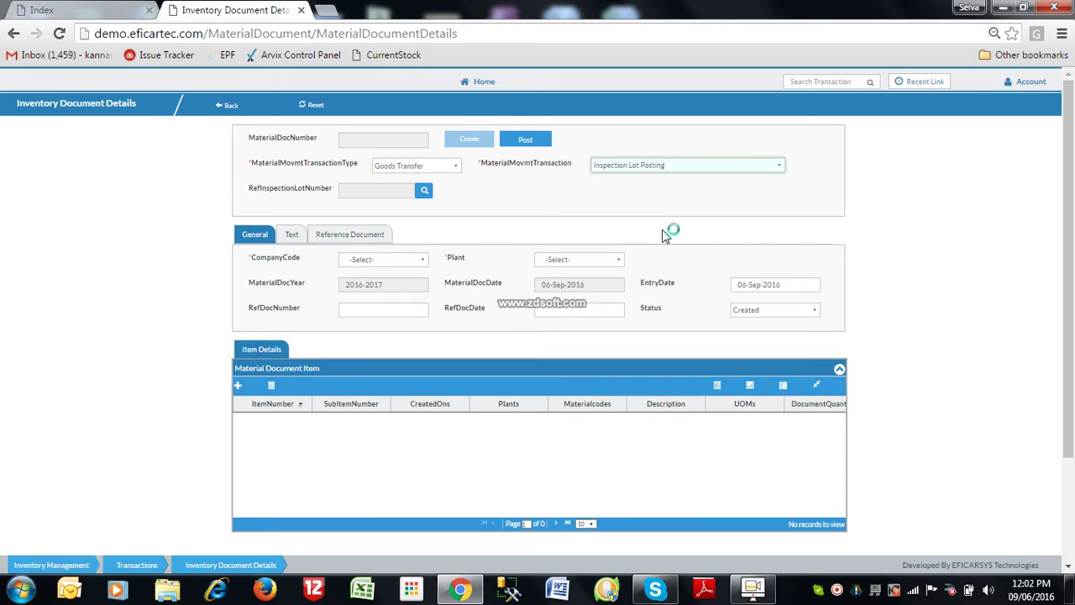
- Search the Final Inspection lots and load the ENGINE lot as the document's reference inspection lot
click(430, 194)
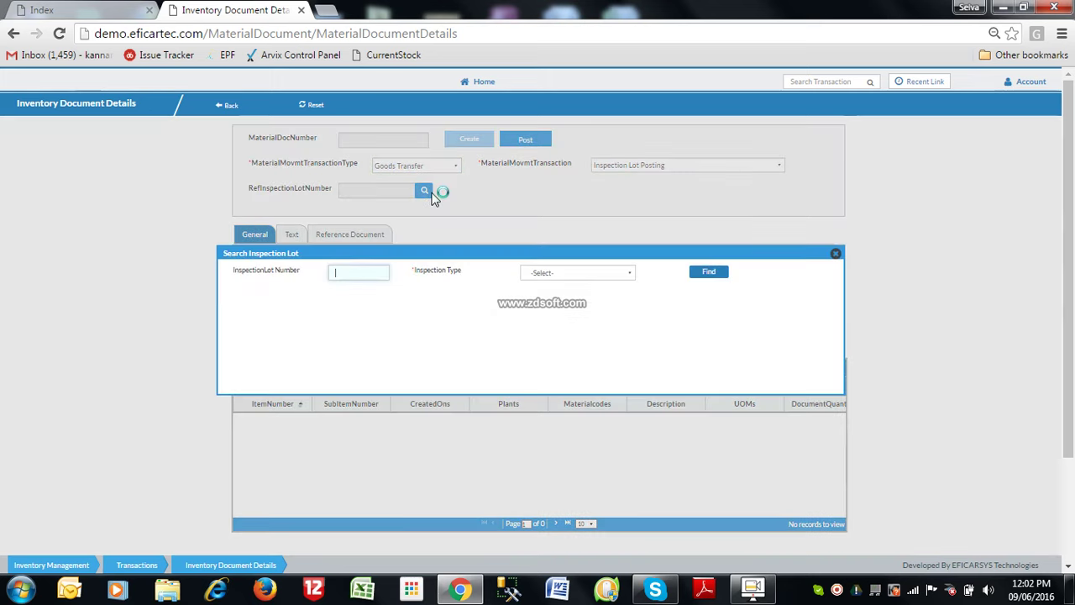
click(618, 272)
click(609, 300)
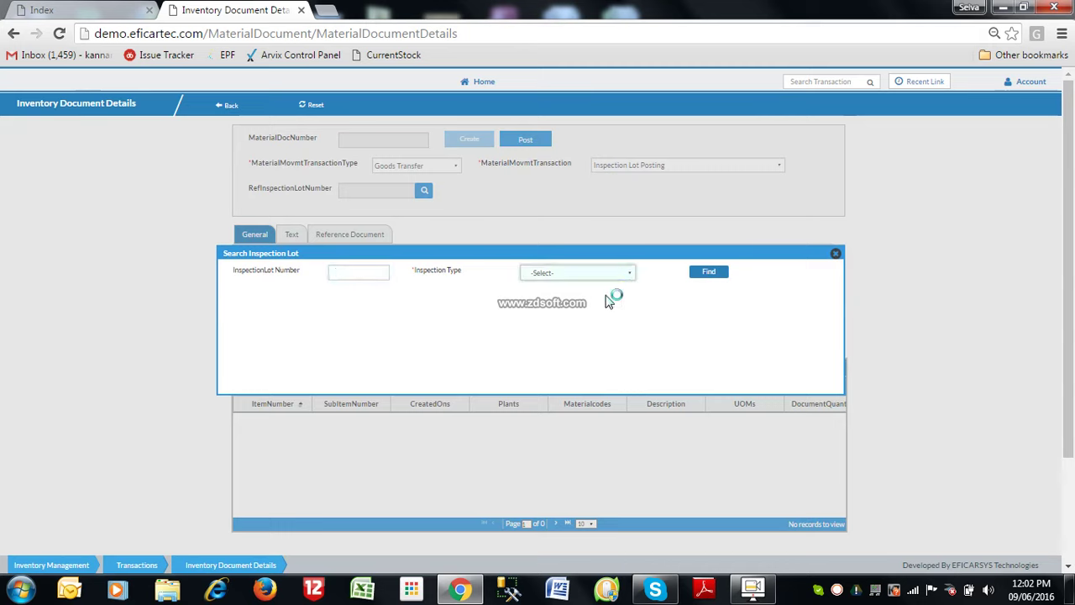
click(710, 273)
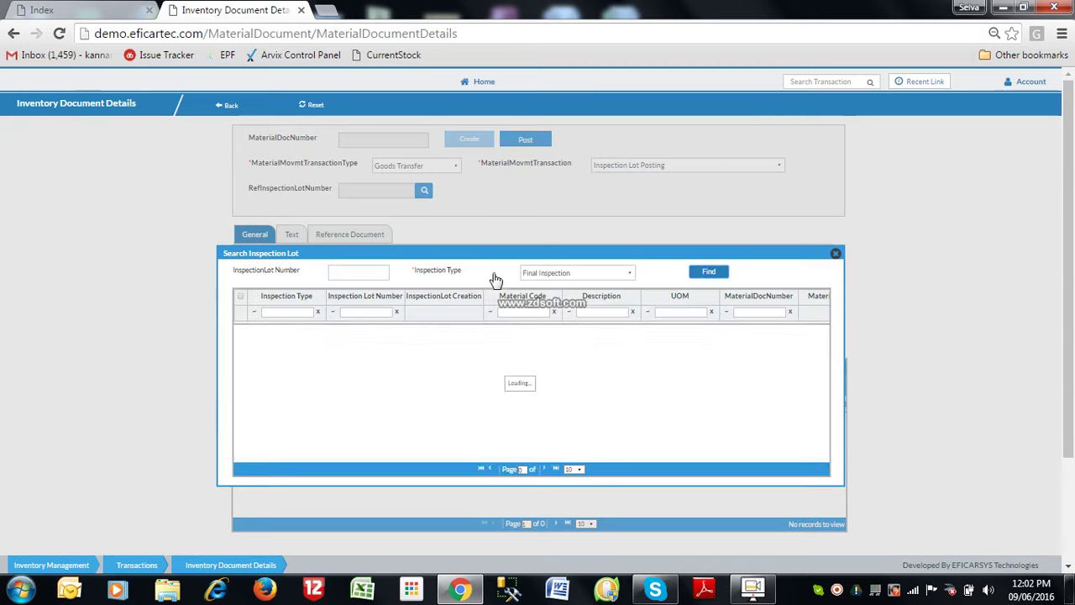
click(460, 339)
double_click(460, 338)
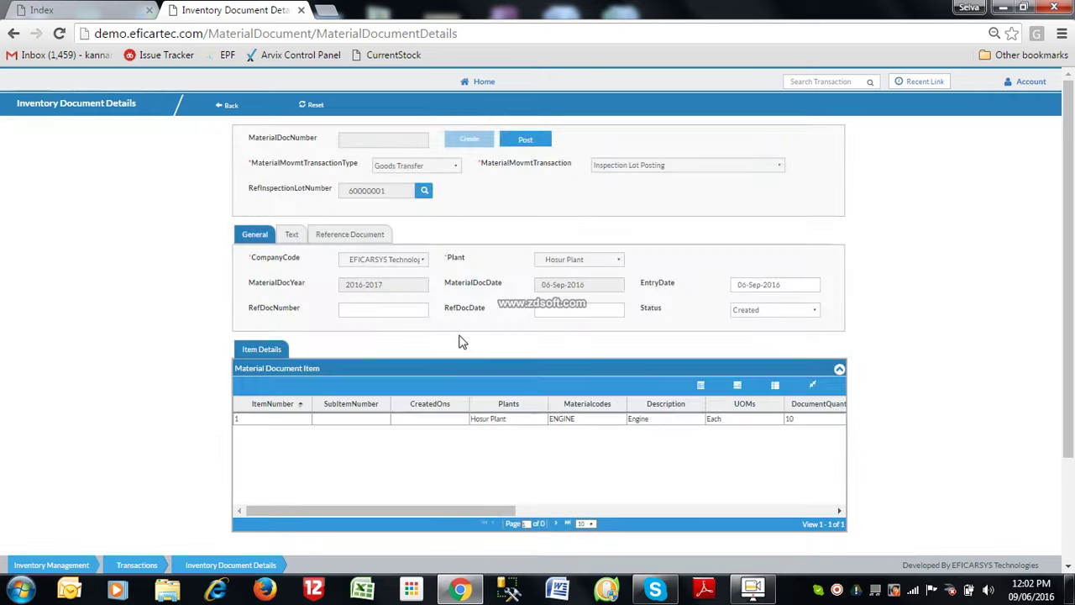
- Open the ENGINE document item, check its transfer-to details and complete the item
click(470, 421)
double_click(482, 421)
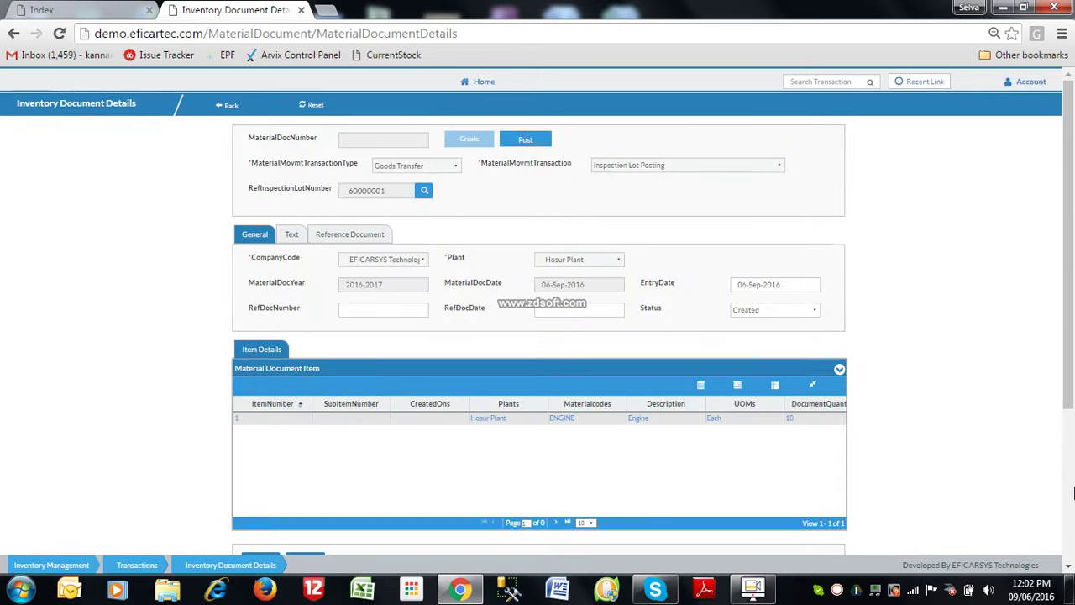
scroll(617, 492, down, 2)
click(401, 369)
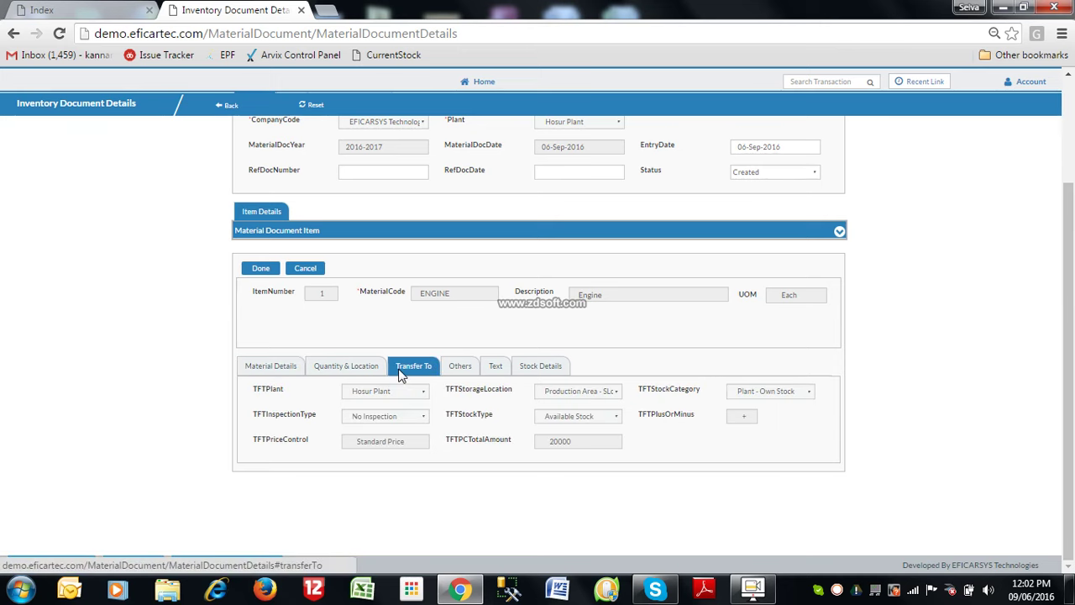
click(261, 270)
- Post the inspection lot goods transfer document and acknowledge the save
scroll(828, 87, up, 1)
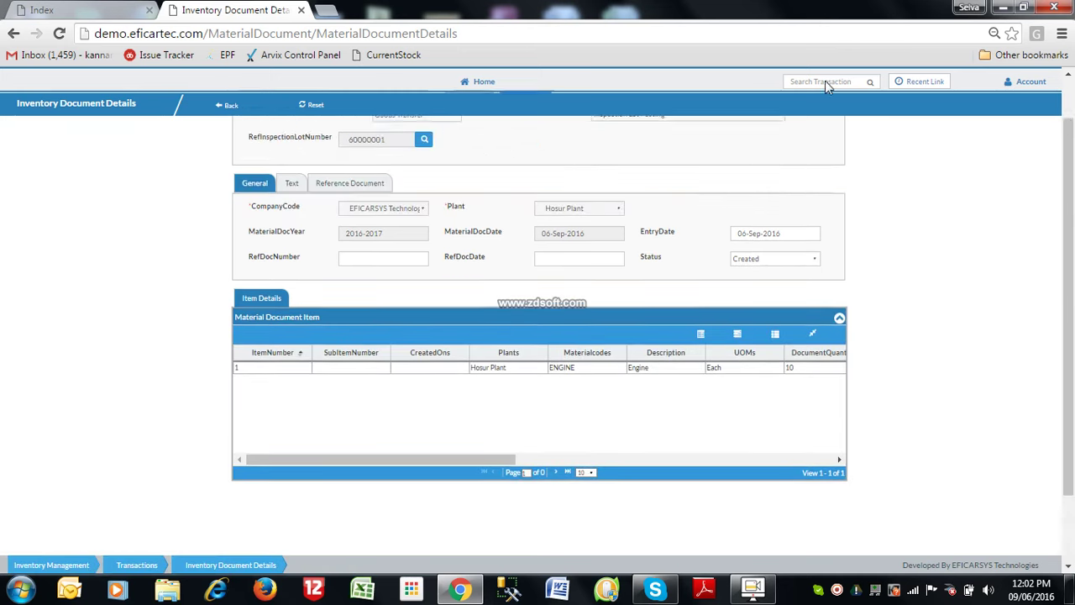
scroll(827, 87, up, 1)
click(537, 137)
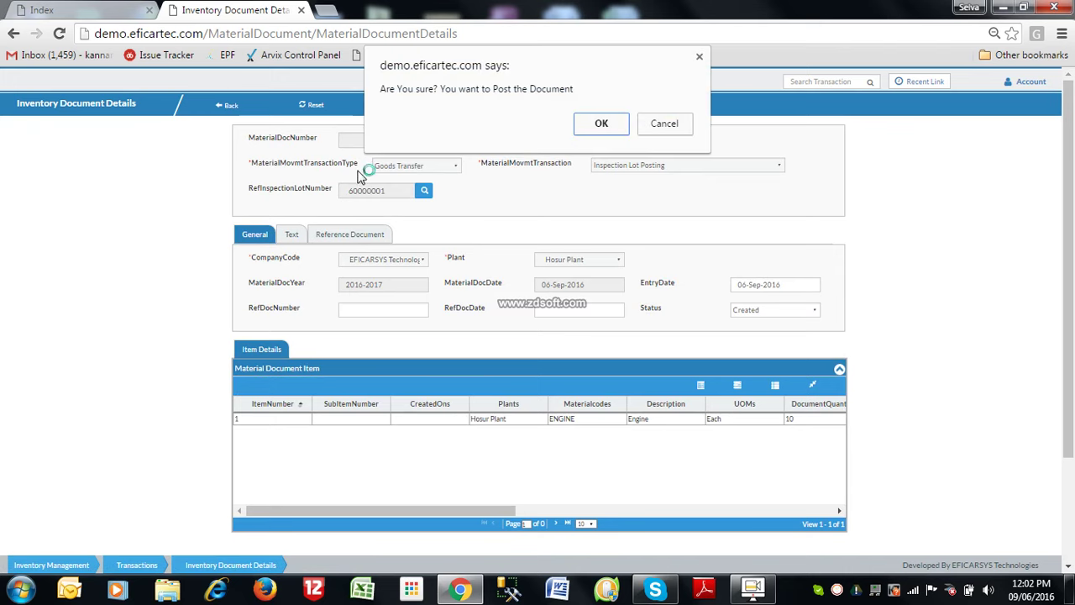
click(592, 126)
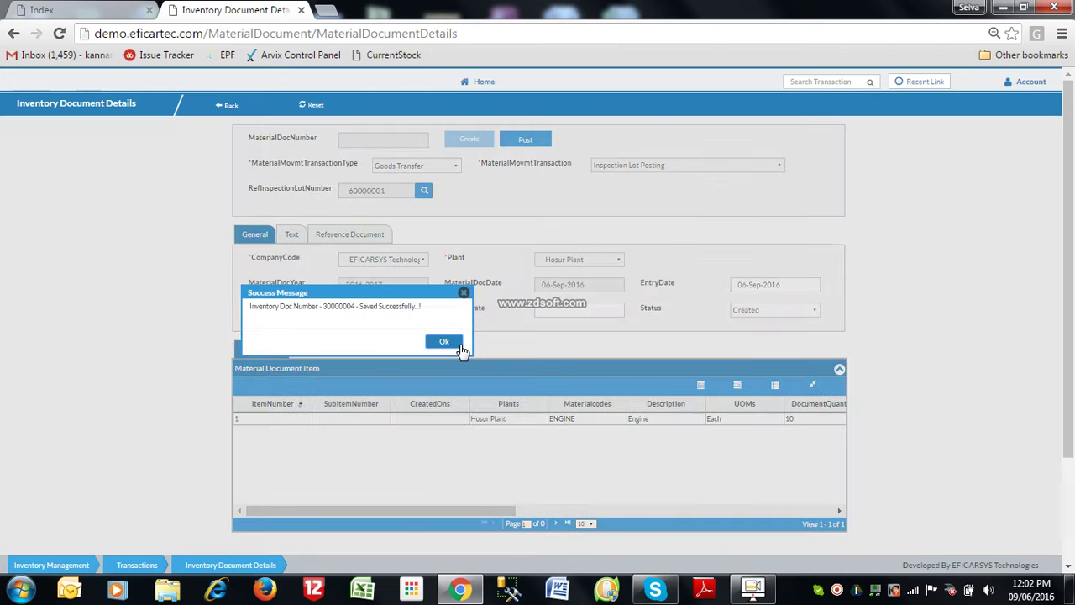
click(443, 341)
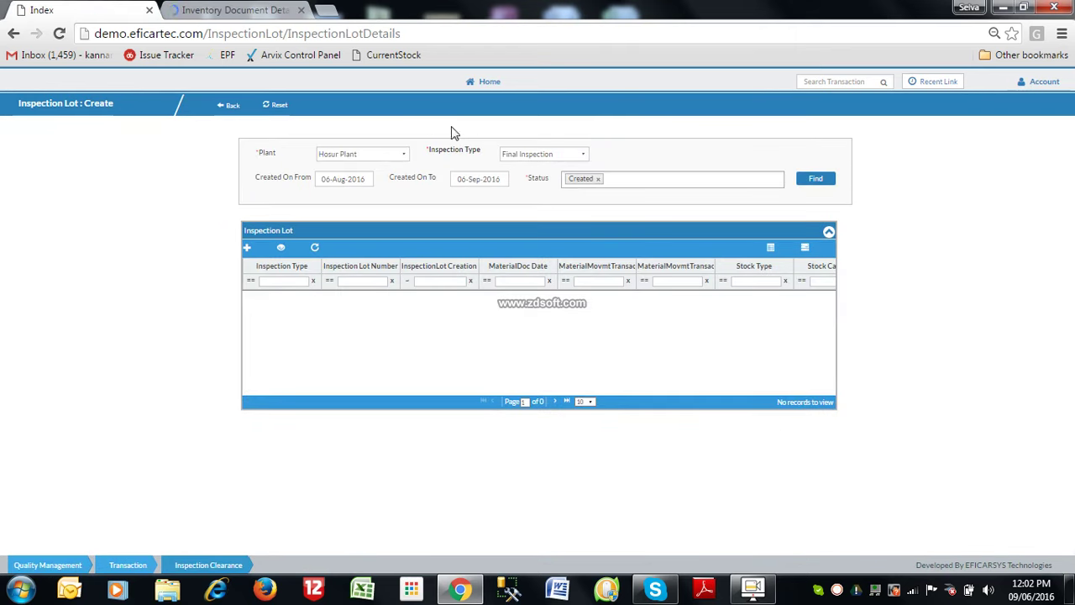
- Return to the inspection lot browser tab and open the Current Stock List transaction there
click(863, 82)
text(cu)
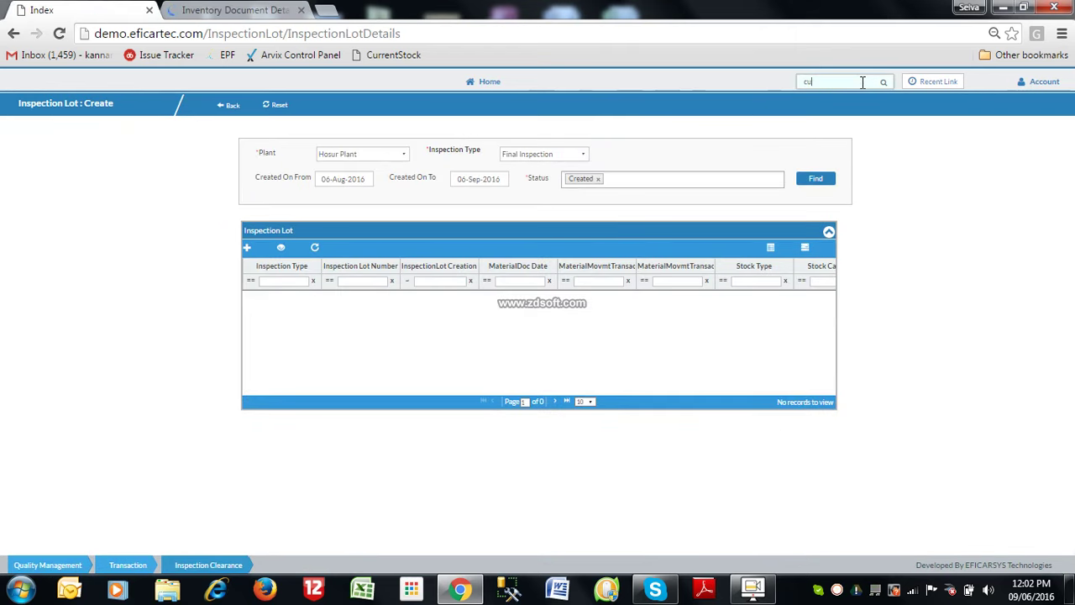
text(rre)
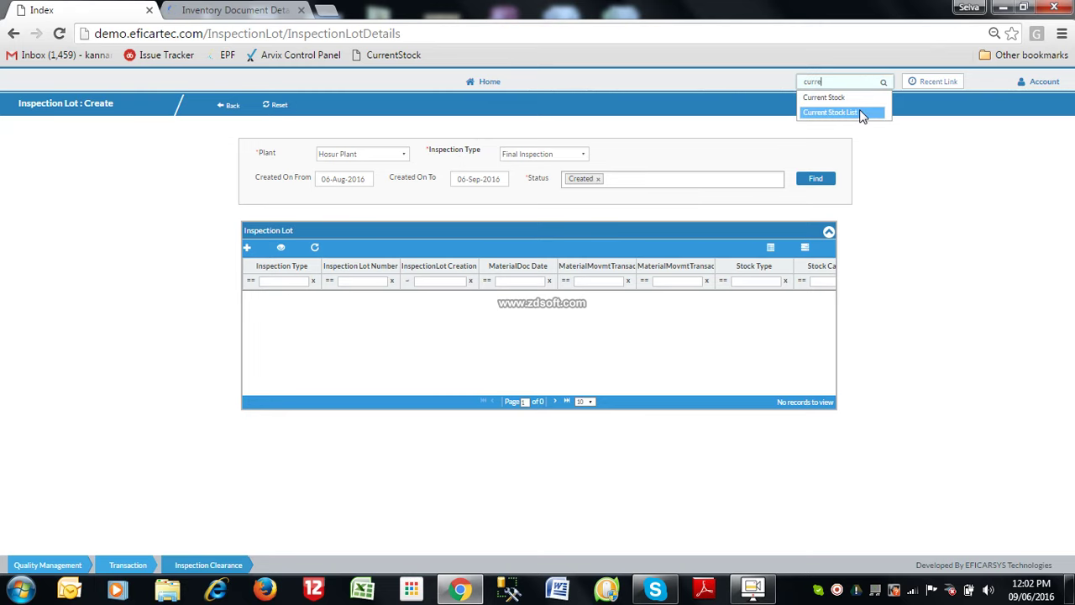
click(862, 113)
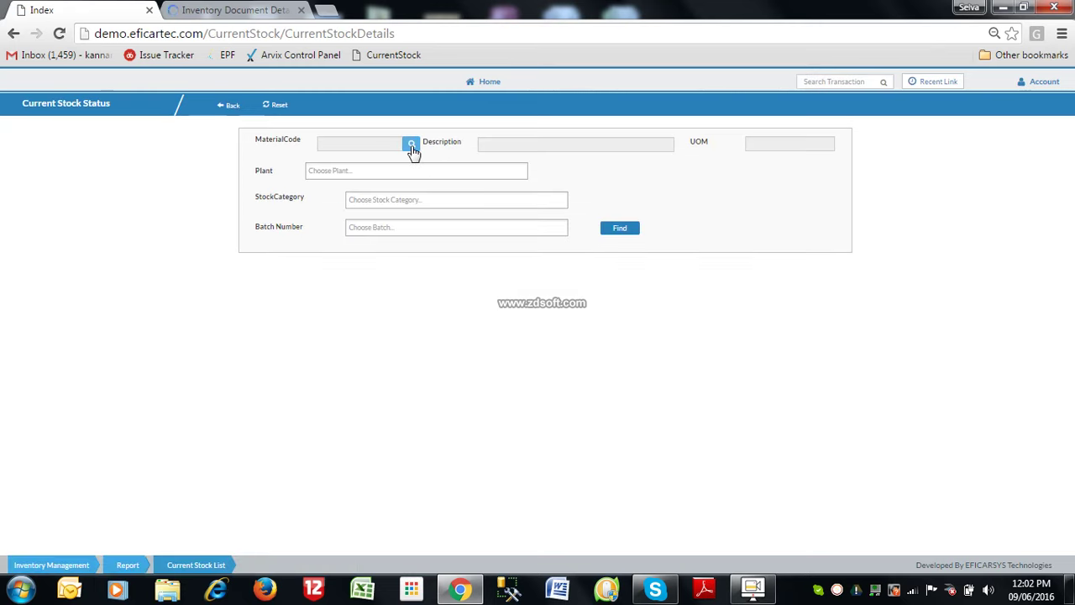
- Find the current stock of material ENGINE at Hosur Plant
click(412, 145)
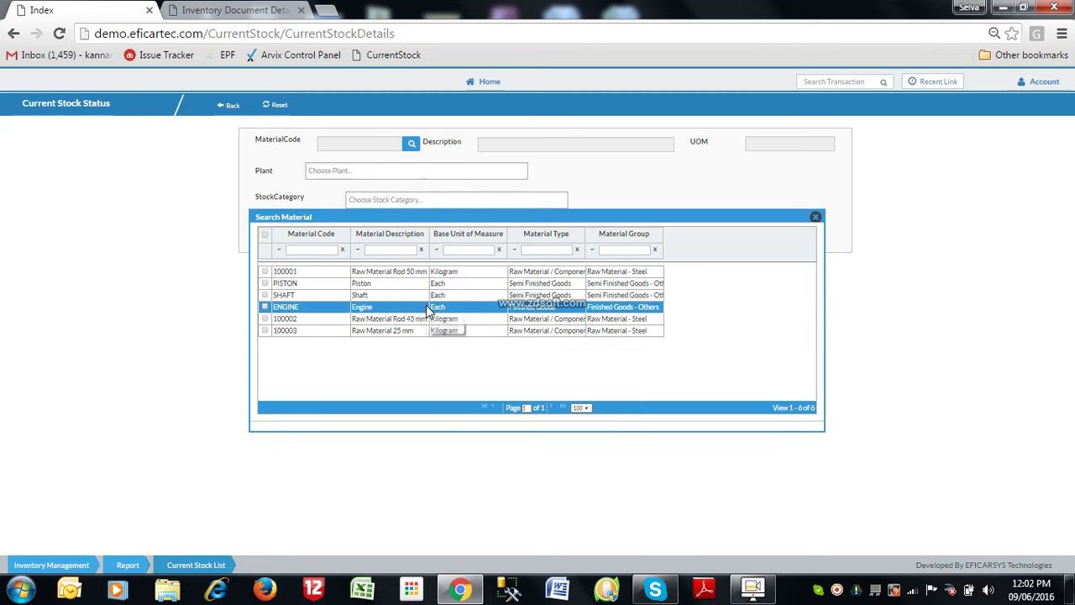
double_click(428, 307)
click(467, 172)
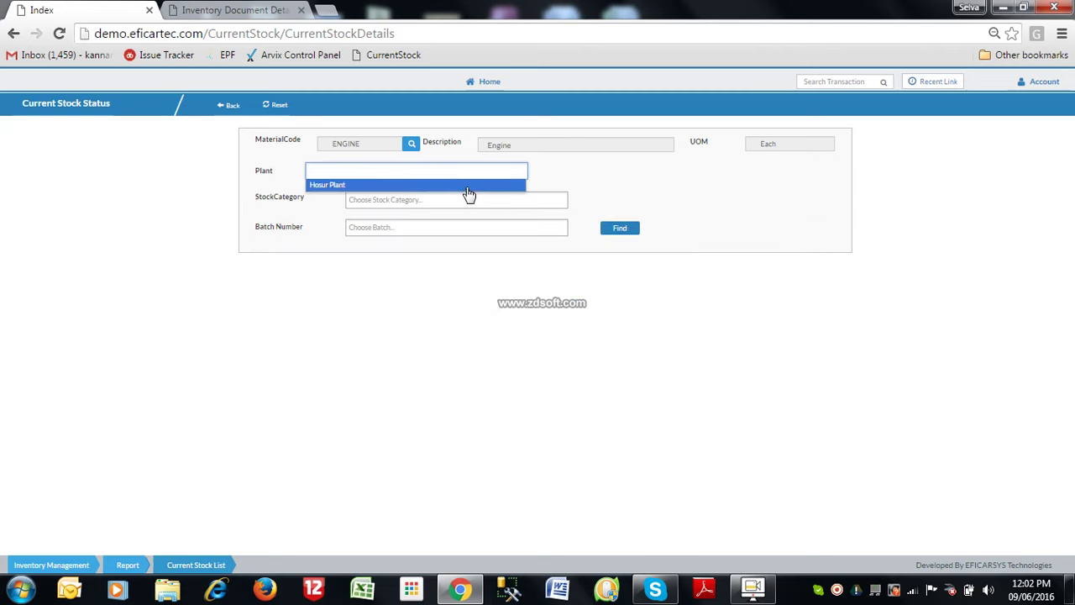
click(468, 186)
click(617, 234)
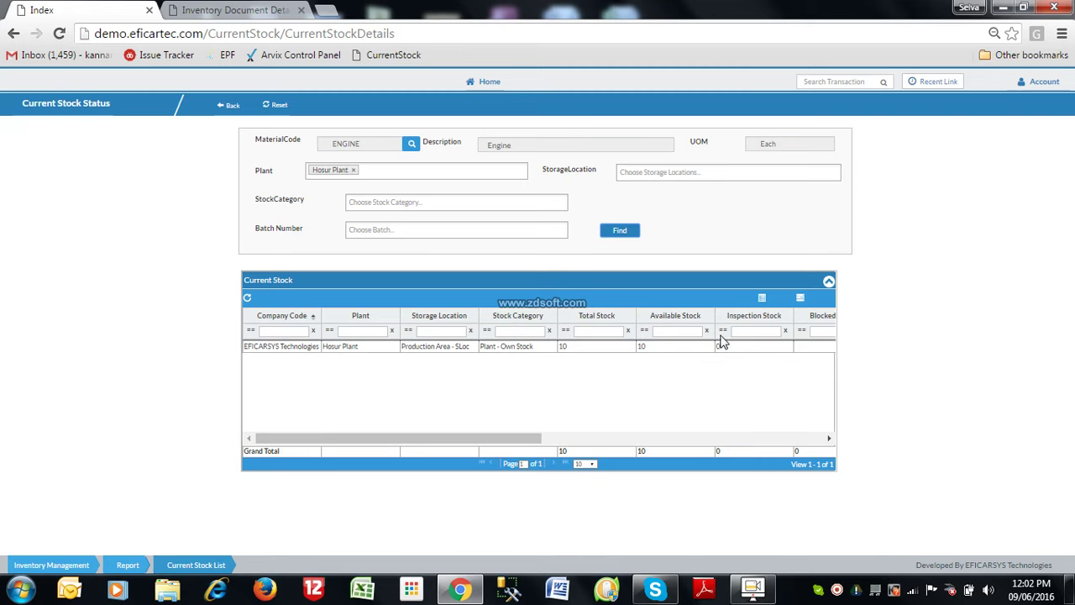
click(826, 82)
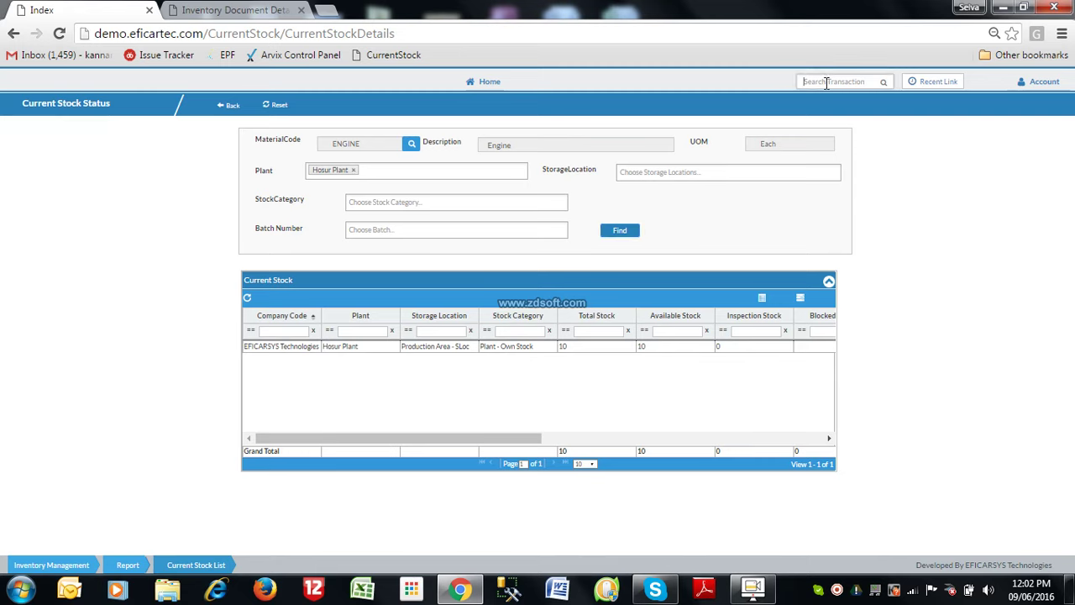
text(m)
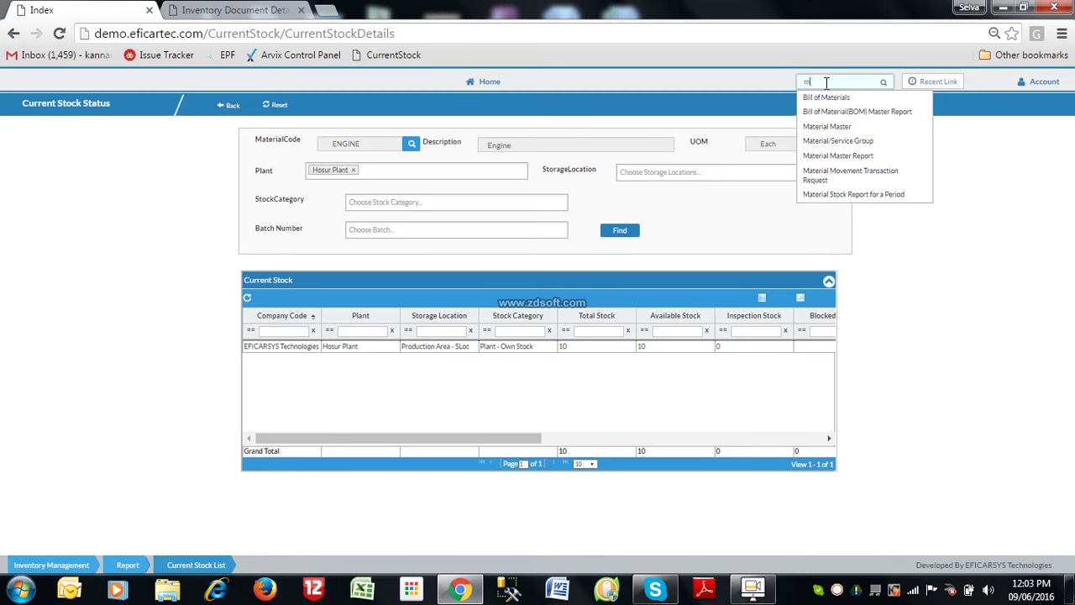
text(atm)
click(832, 99)
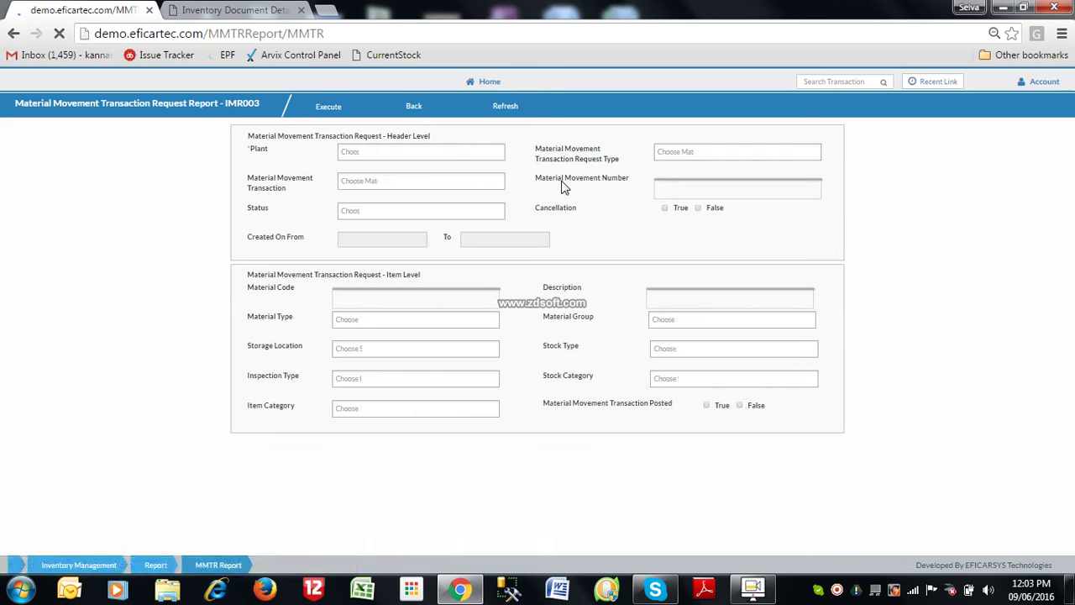
- Search the transactions for "mater" and open Material Movement Transaction Request
click(839, 81)
text(mm)
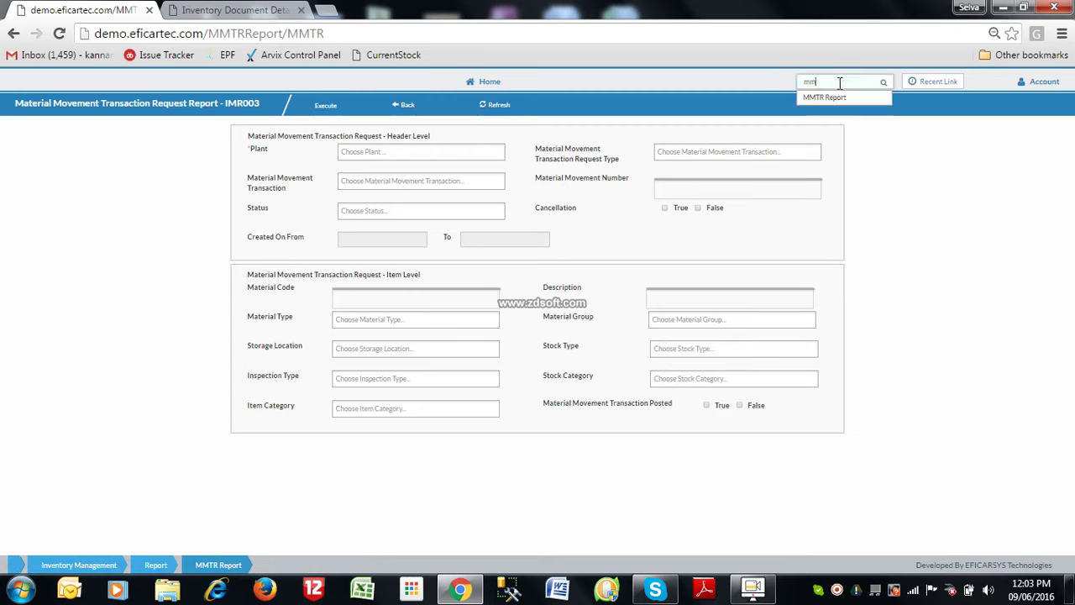
key(BackSpace)
text(ater)
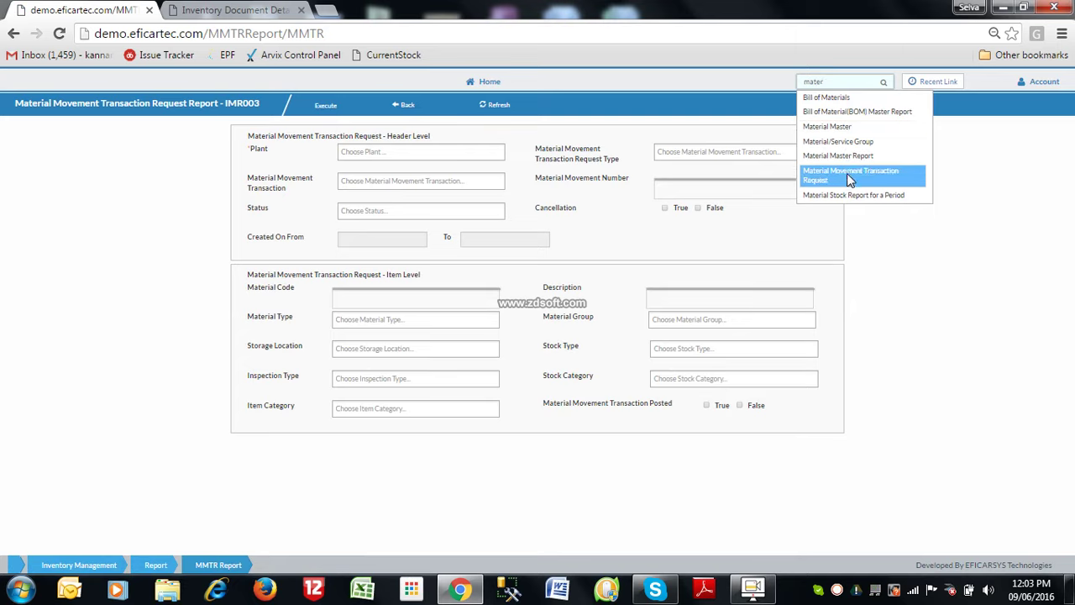
click(848, 180)
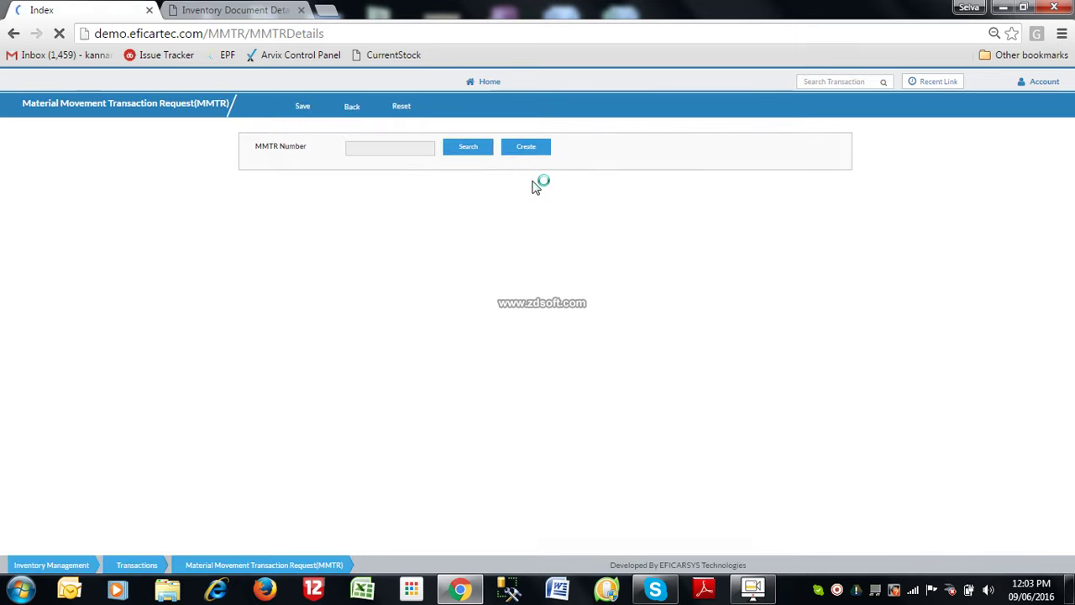
- Create a manual MMTR with transaction type Goods Issue and transaction Goods Issue to Customer
click(529, 149)
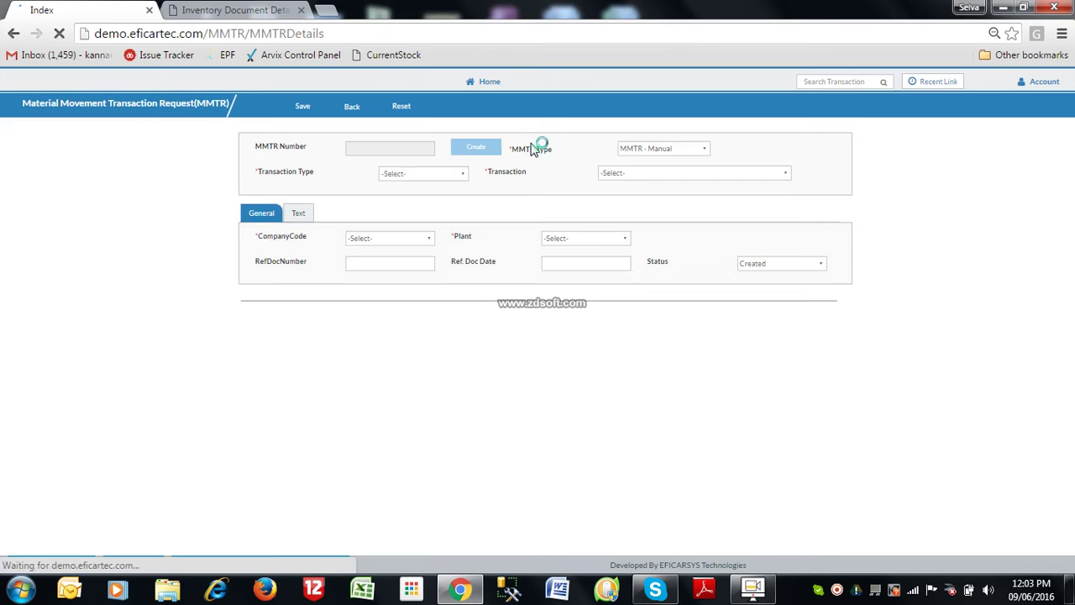
click(430, 174)
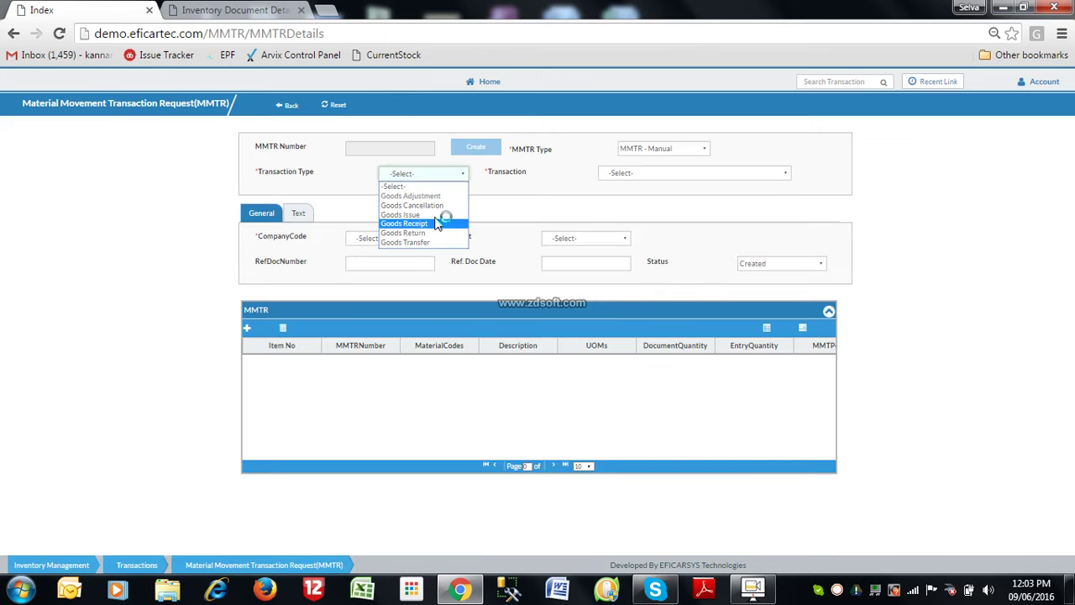
click(436, 215)
click(712, 173)
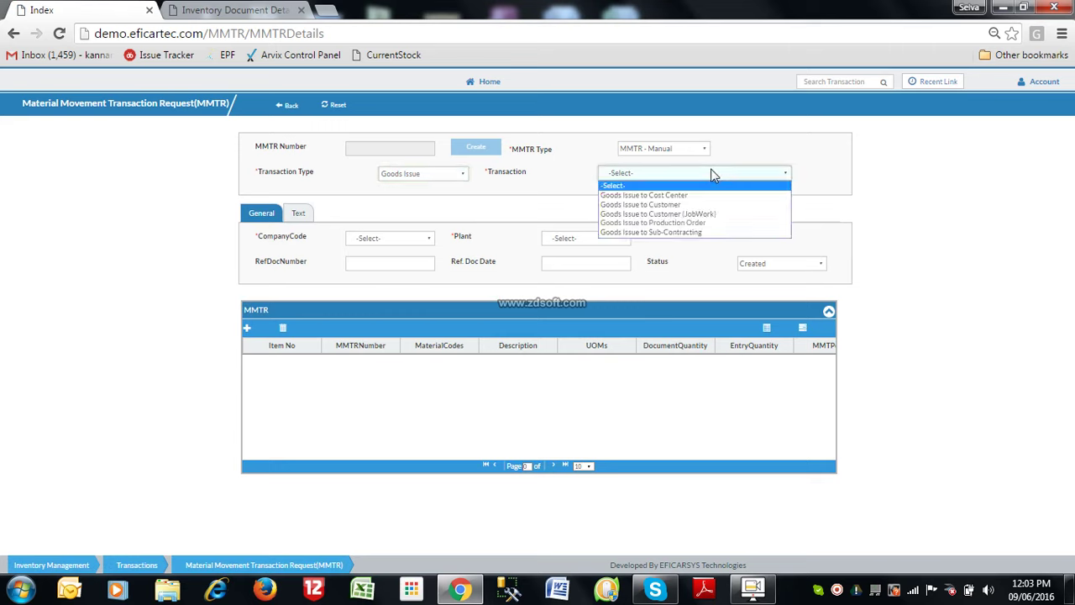
click(713, 205)
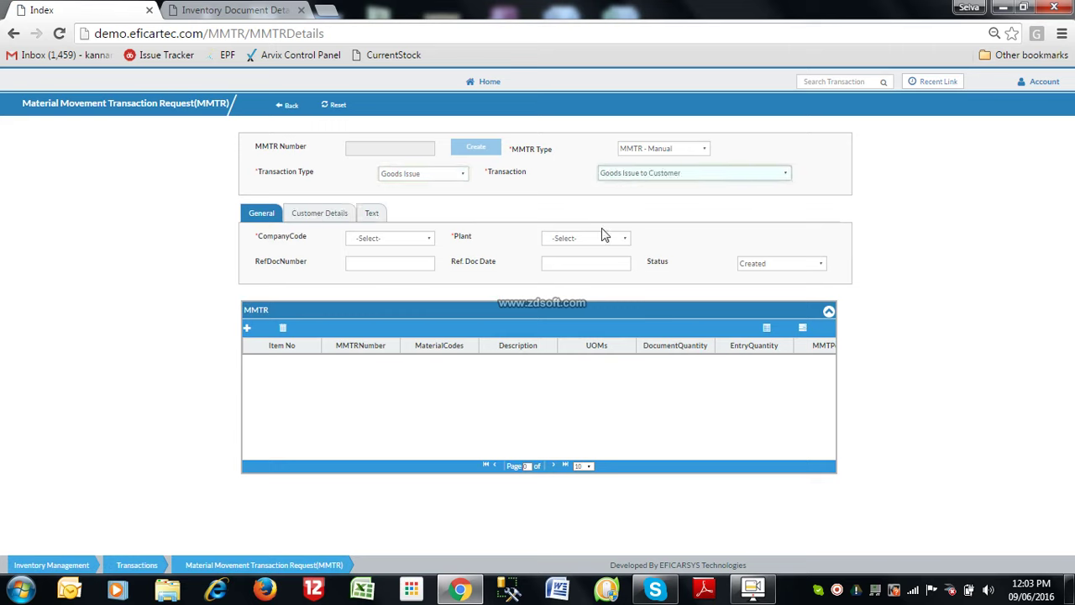
- Set the request's company code to EFICARSYS Technologies and its plant to Hosur Plant
click(402, 239)
click(406, 259)
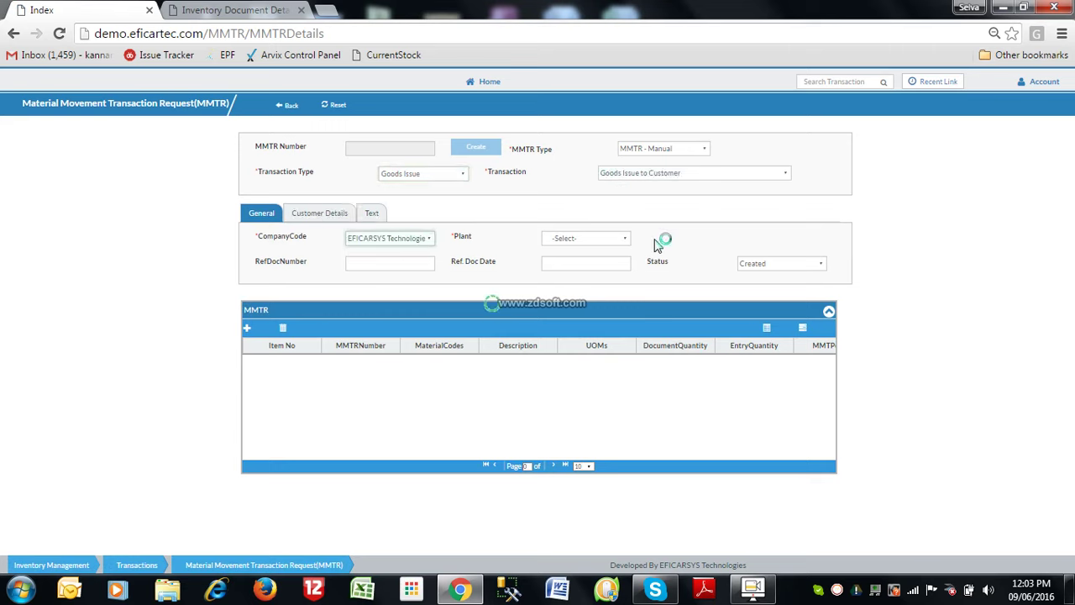
click(609, 242)
click(611, 270)
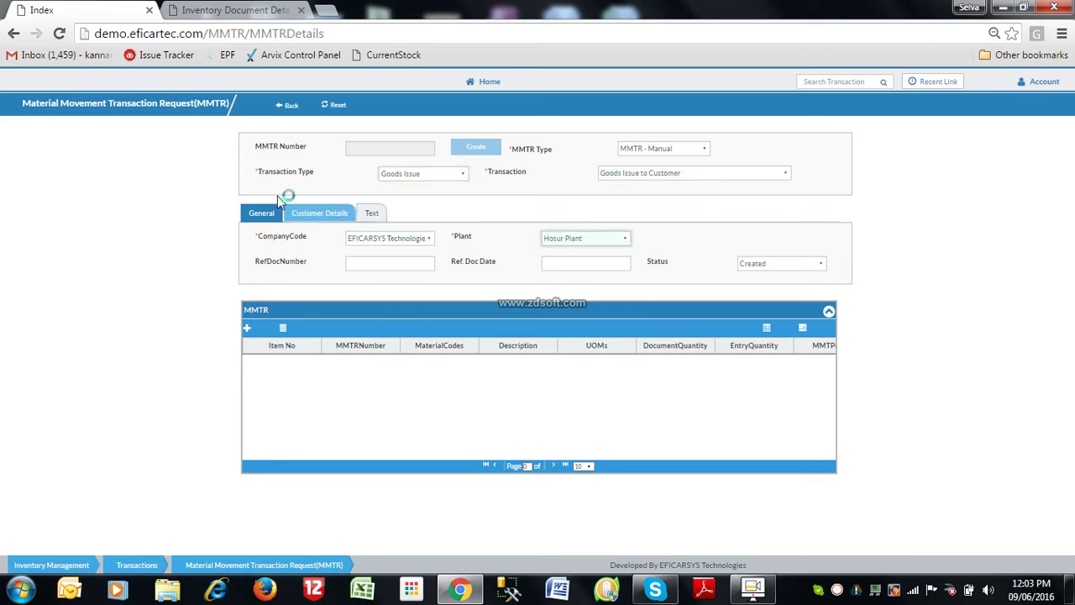
- Look up the customers in the request's customer details and choose Thejas Industries
click(312, 217)
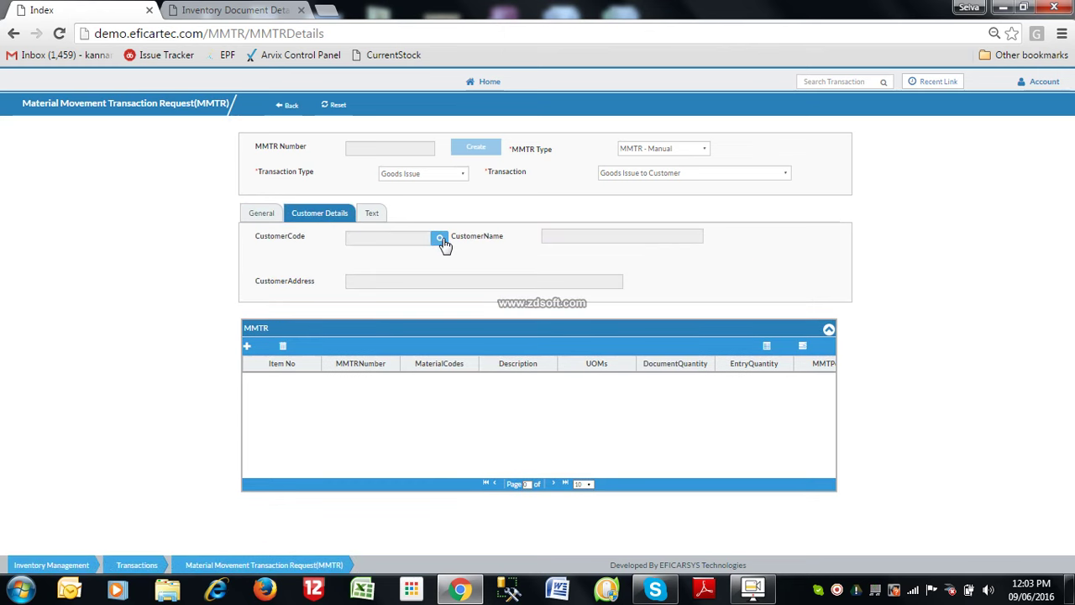
click(440, 240)
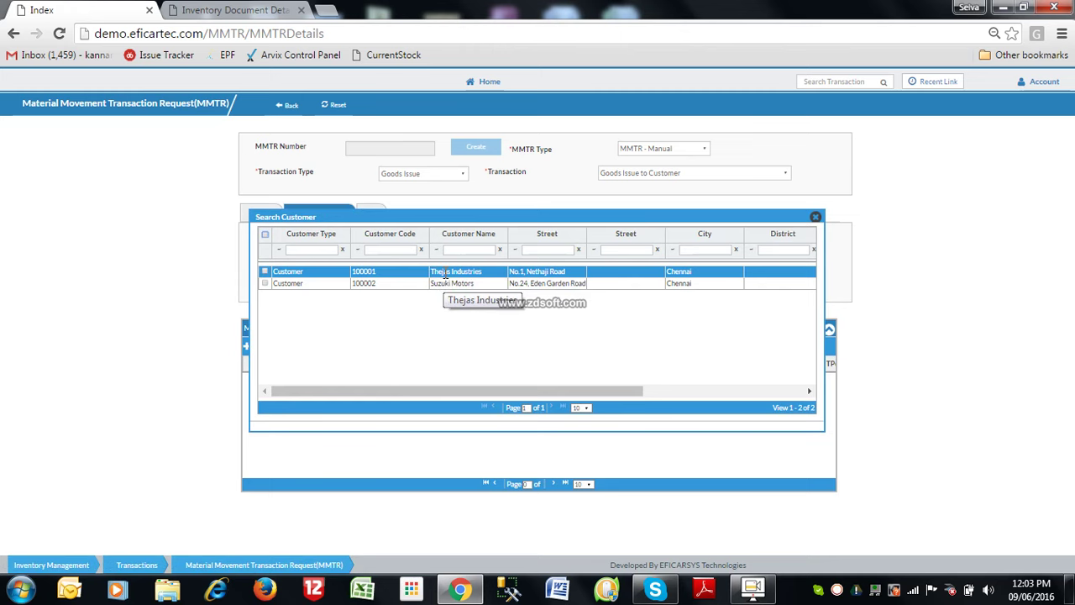
double_click(443, 272)
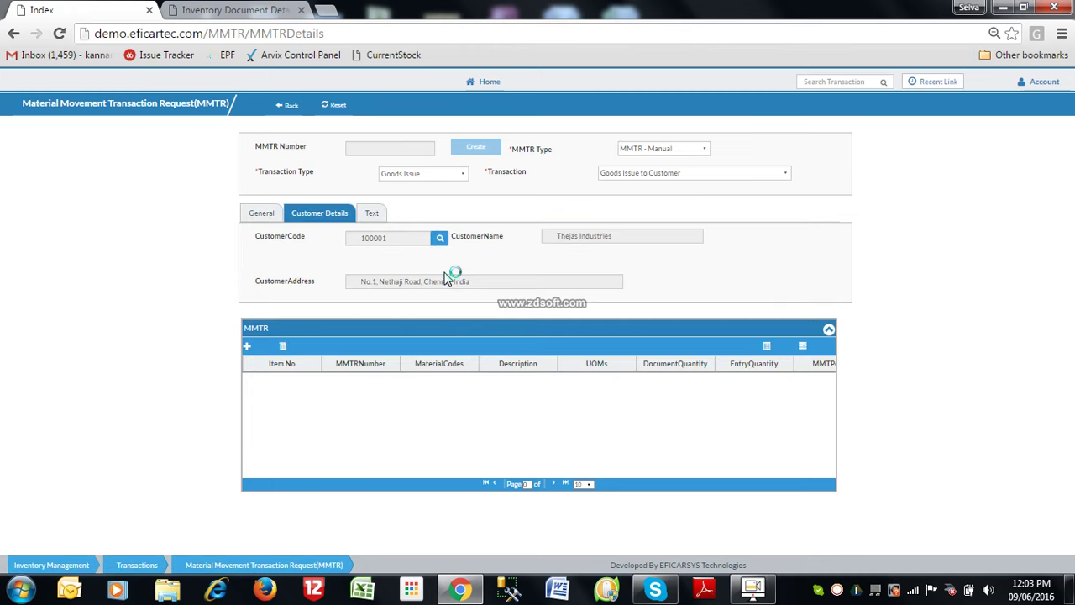
- Add a new item to the request and choose ENGINE as its material
click(249, 346)
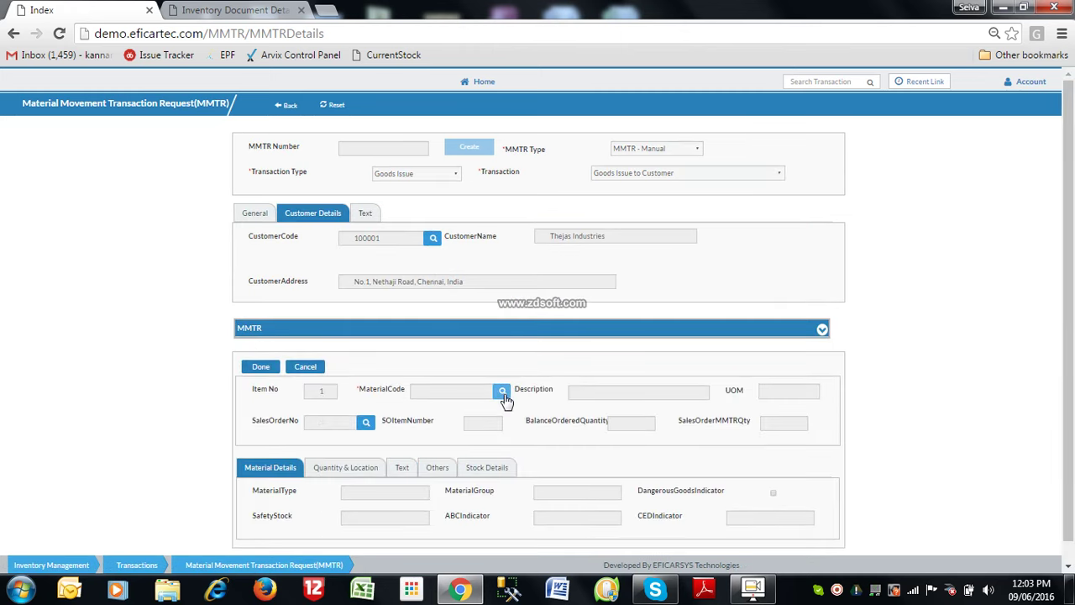
click(503, 393)
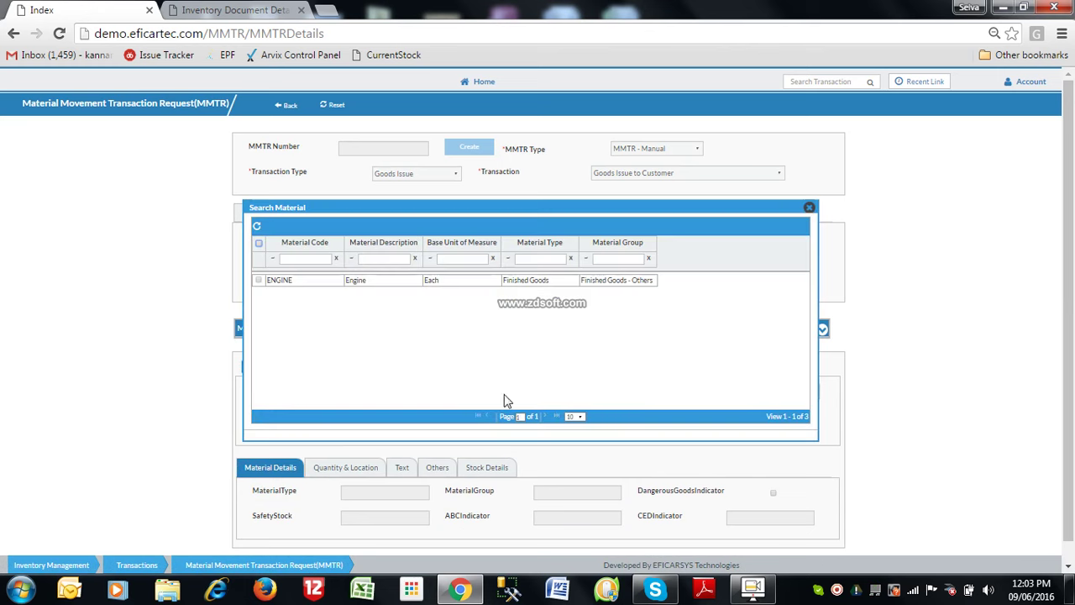
double_click(337, 290)
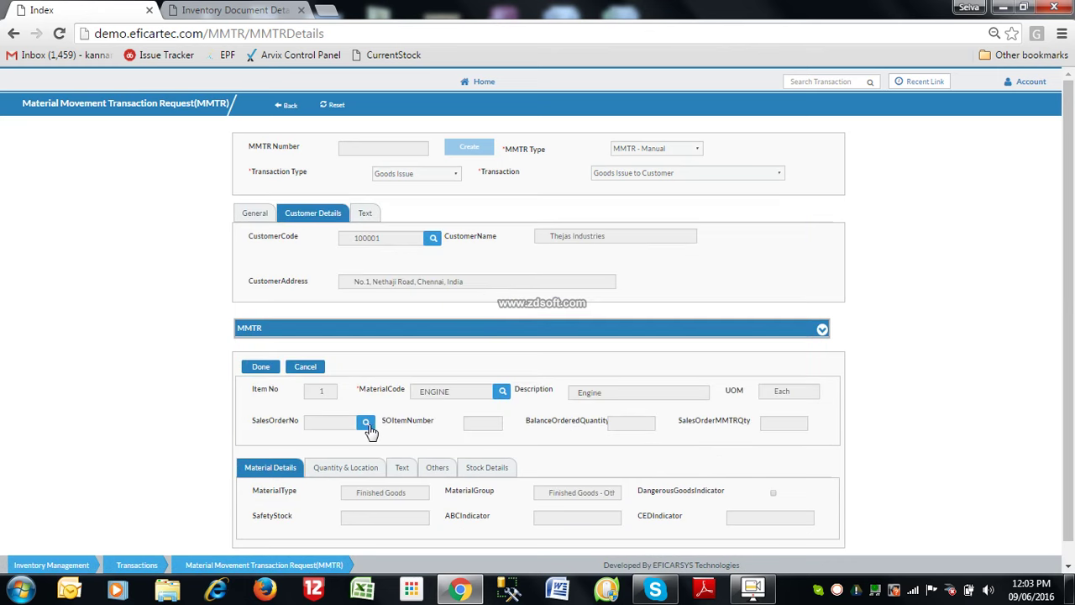
- Search the sales orders for the ENGINE item and assign the last listed order to it
click(366, 425)
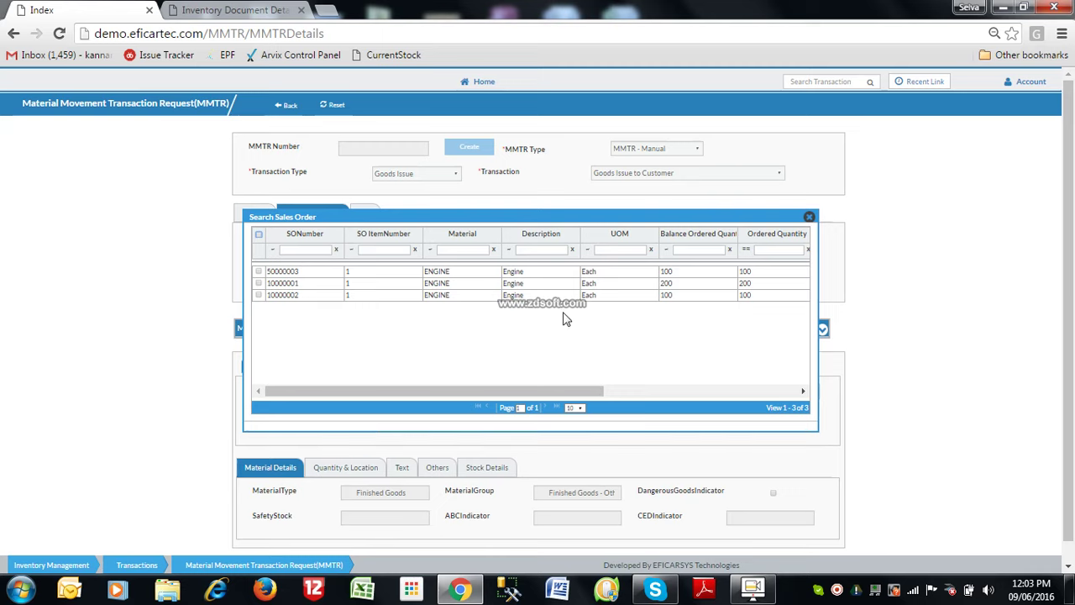
double_click(684, 283)
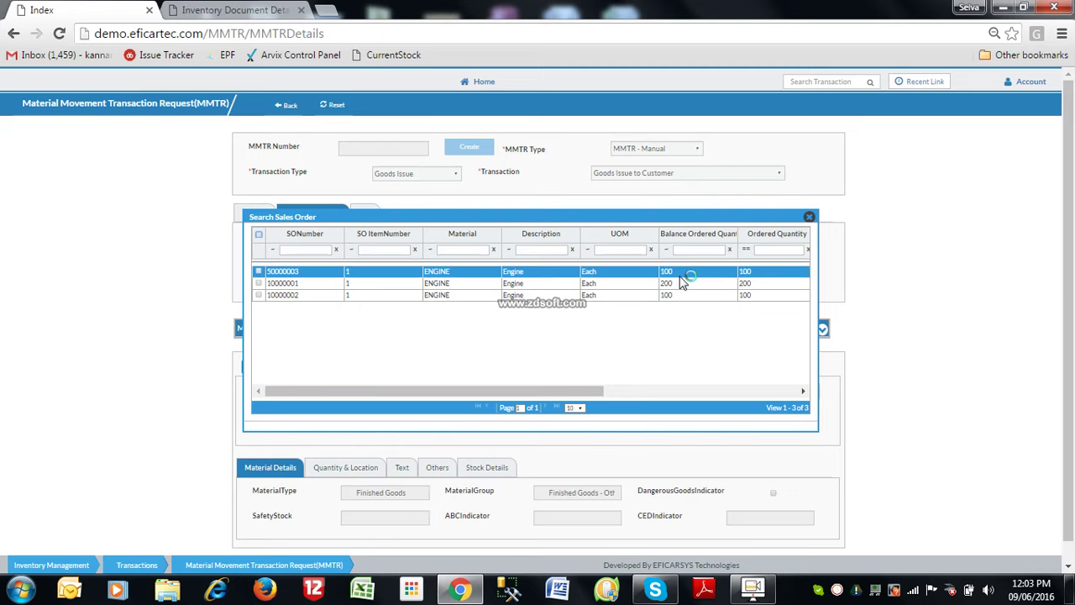
click(665, 295)
click(665, 283)
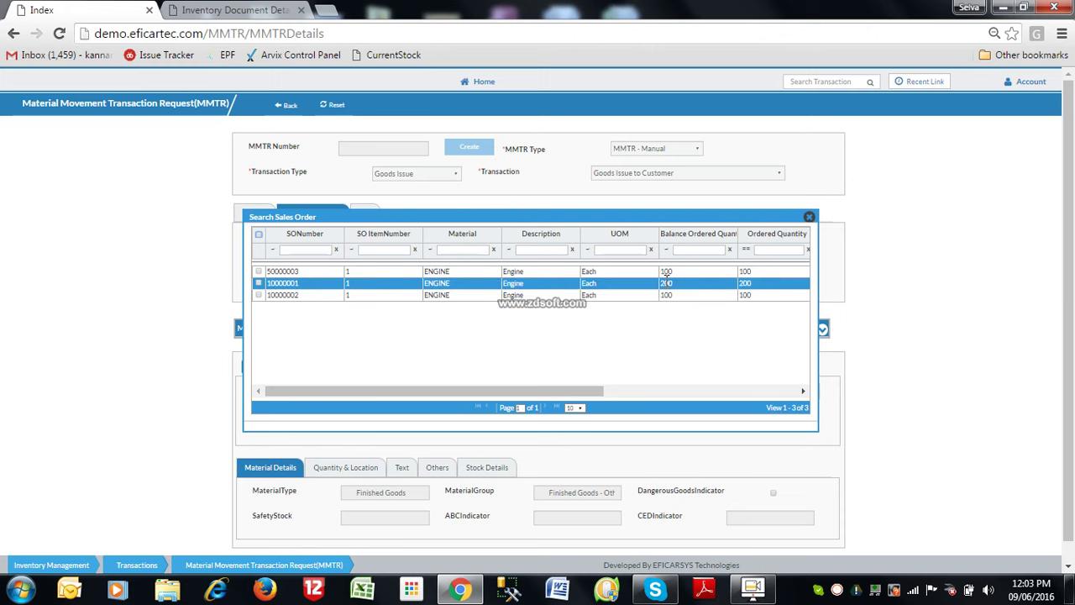
click(668, 296)
double_click(668, 296)
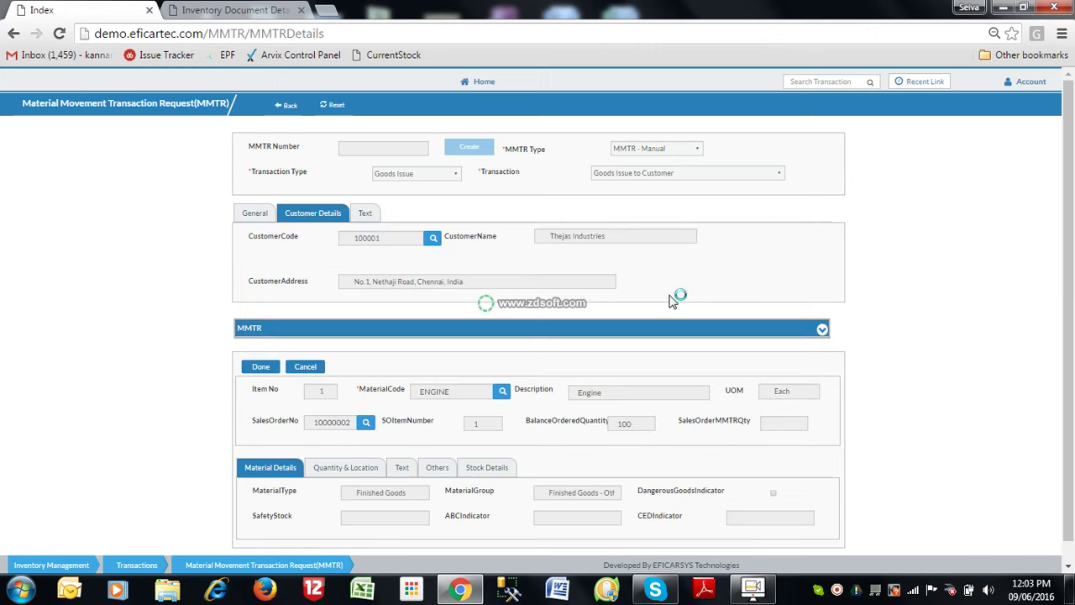
- Set the item's storage location to Finished Goods - SLoc and its stock type to Available Stock
click(1069, 565)
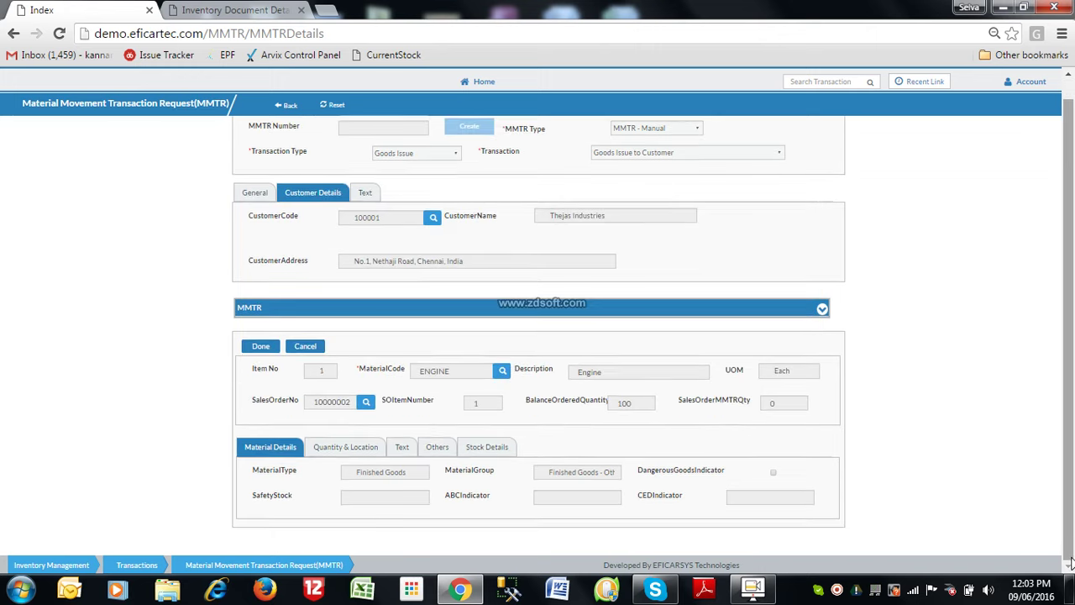
click(356, 456)
click(609, 501)
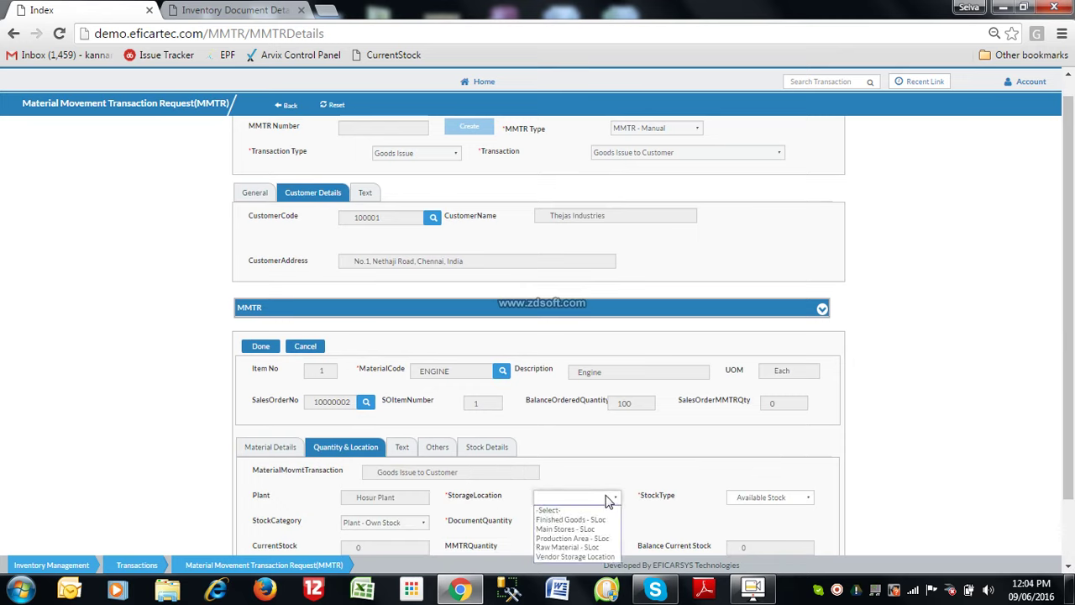
click(599, 515)
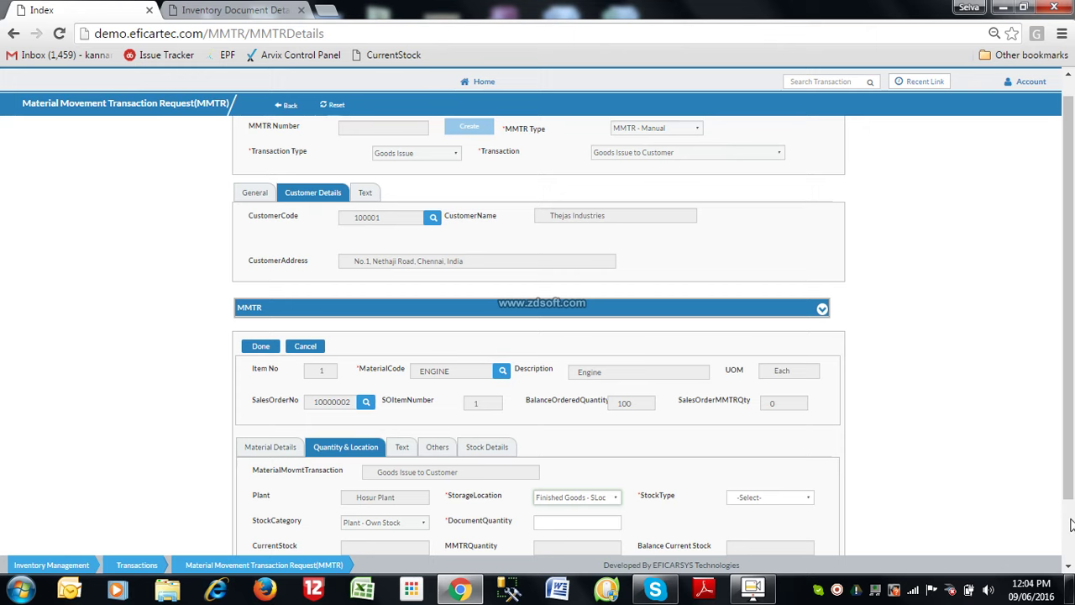
scroll(888, 461, down, 1)
click(776, 424)
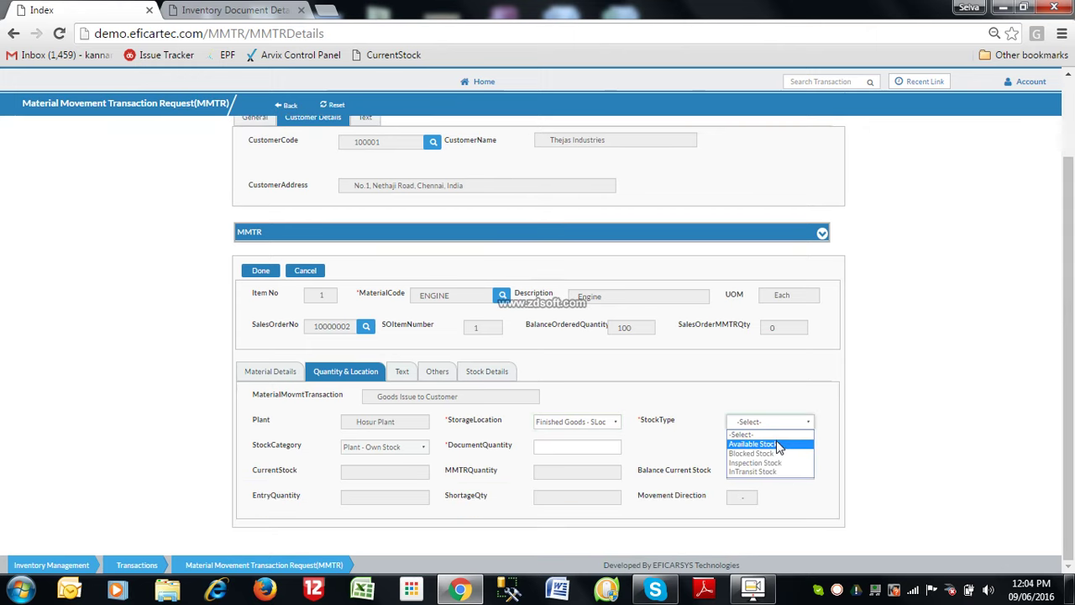
click(776, 443)
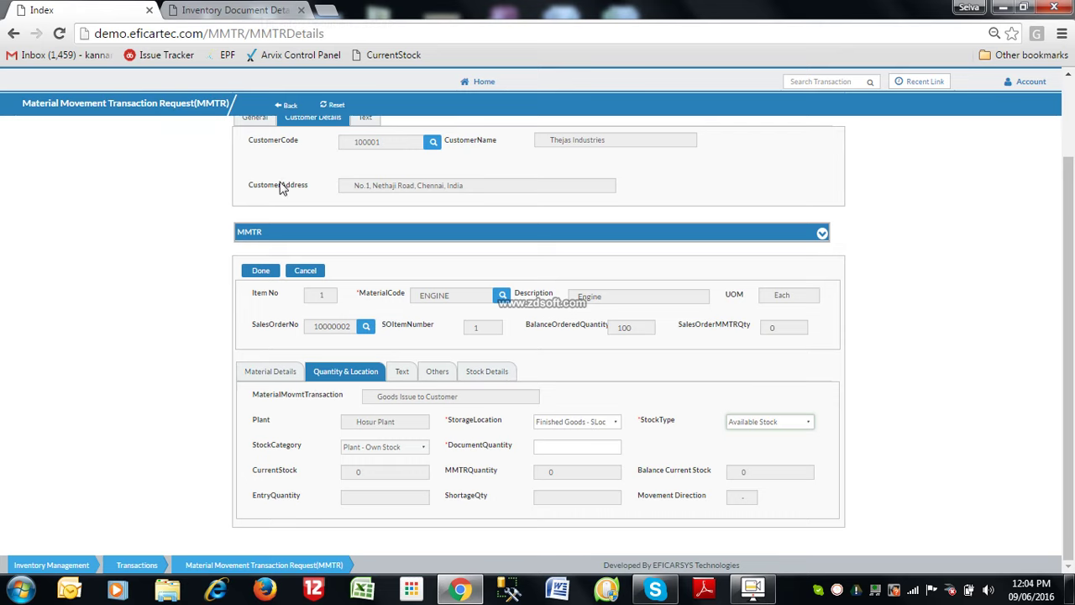
- Check the item's stock details for the storage location holding the ENGINE stock, and return to its quantity and location details
click(491, 370)
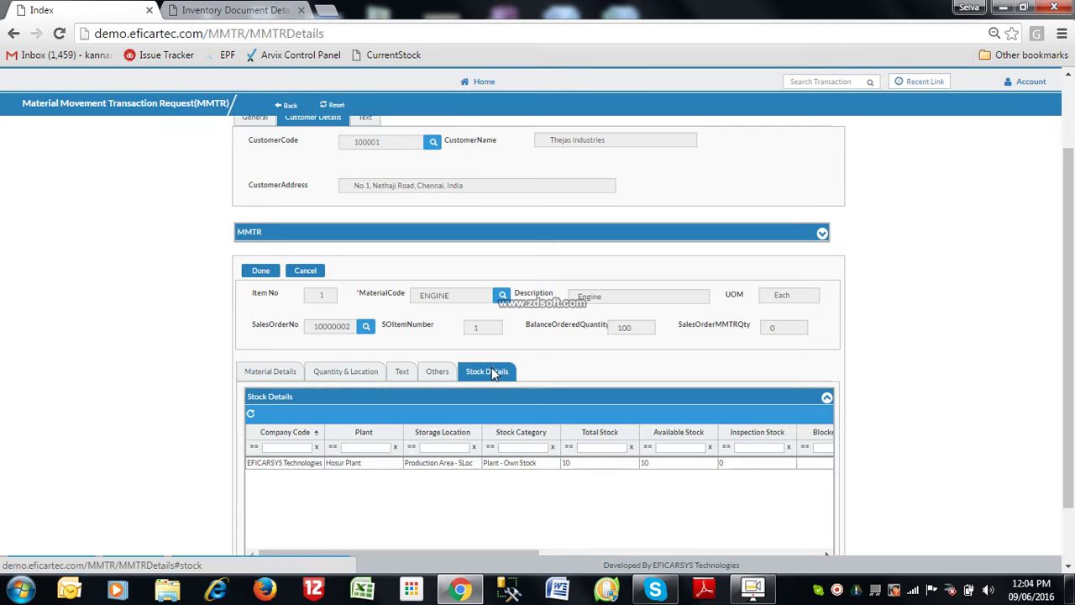
click(457, 467)
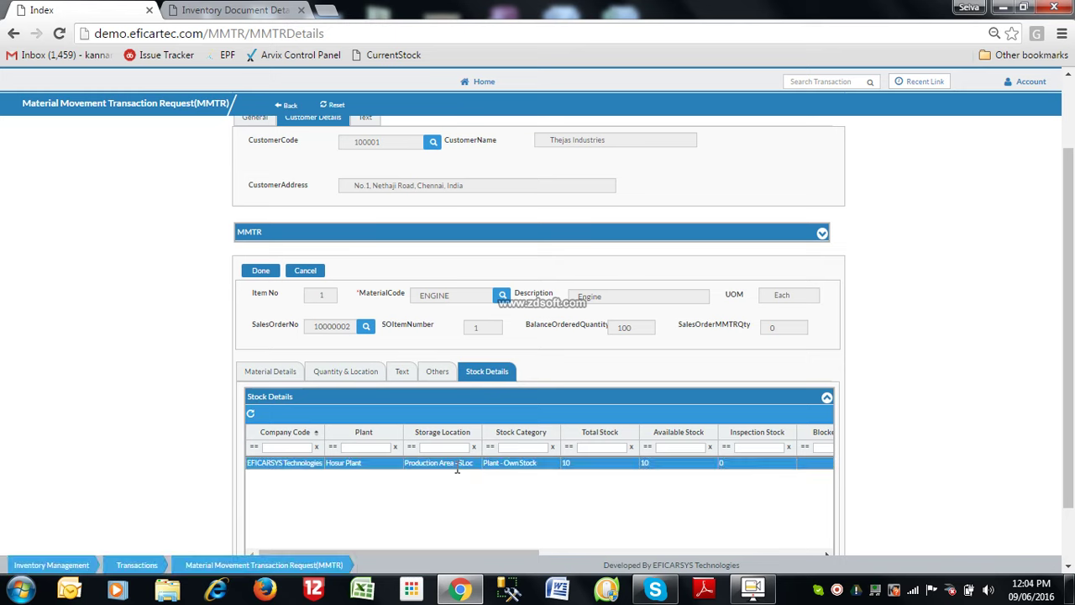
click(379, 372)
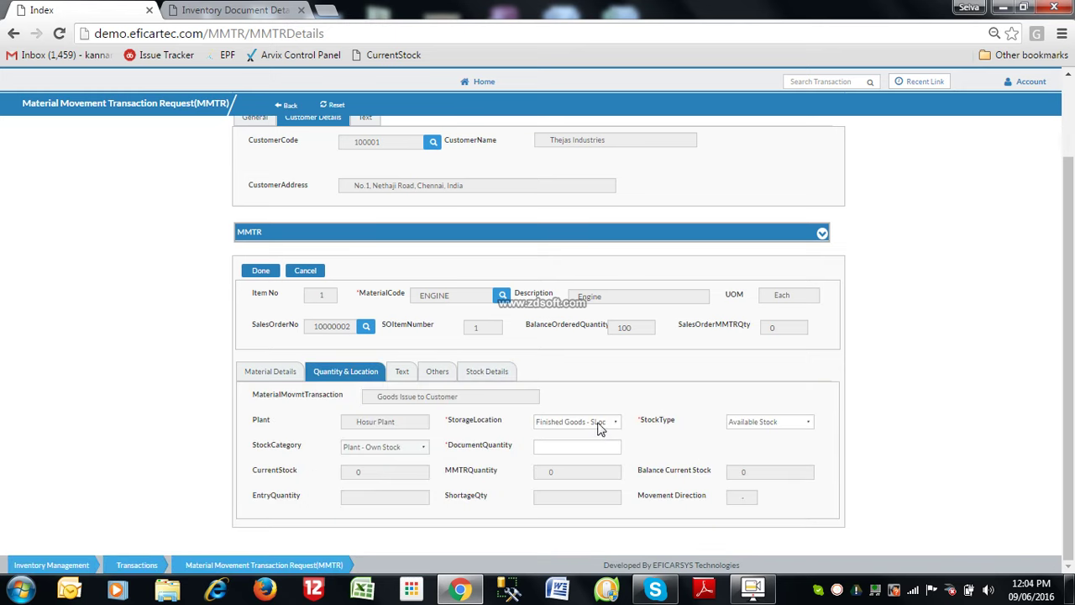
- Change the item's storage location to Main Stores - SLoc and choose Available Stock as its stock type
click(599, 428)
click(601, 454)
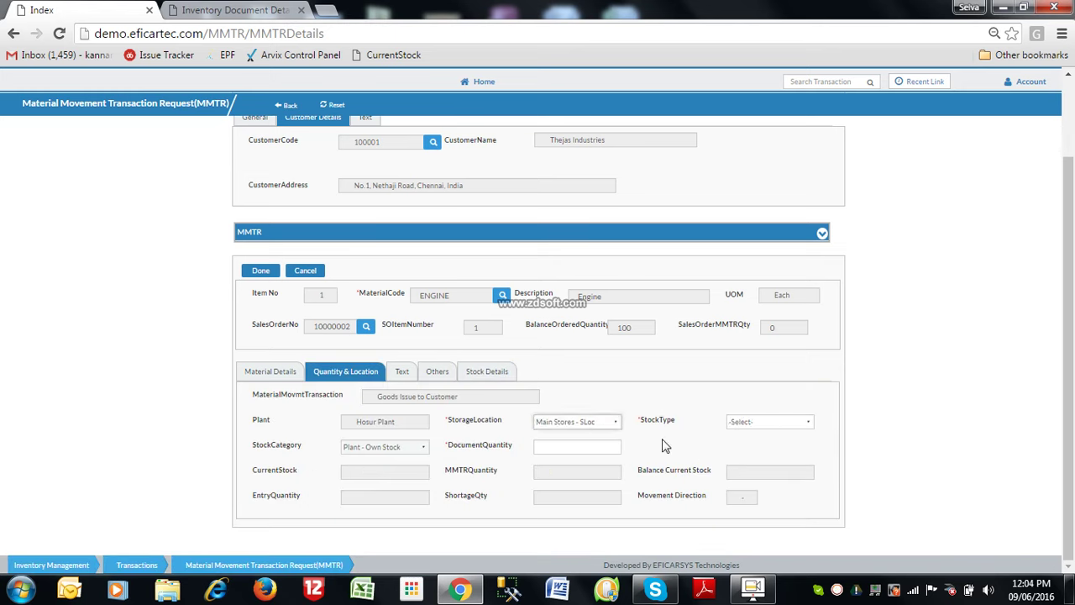
click(783, 423)
click(781, 443)
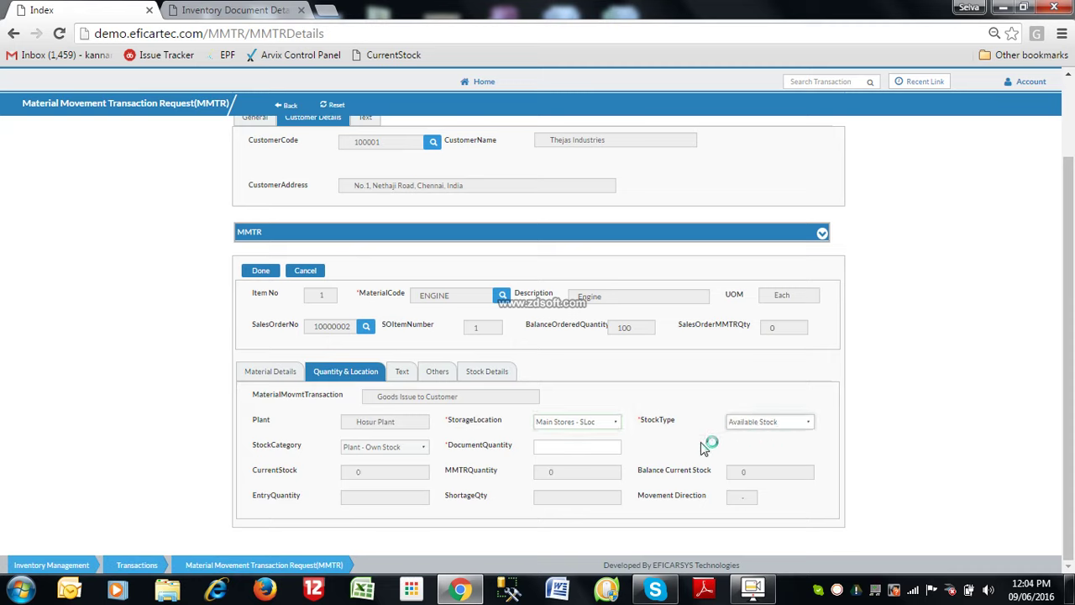
- Check the stock details again for the storage location holding the ENGINE stock, and return to the item's quantity and location details
click(483, 374)
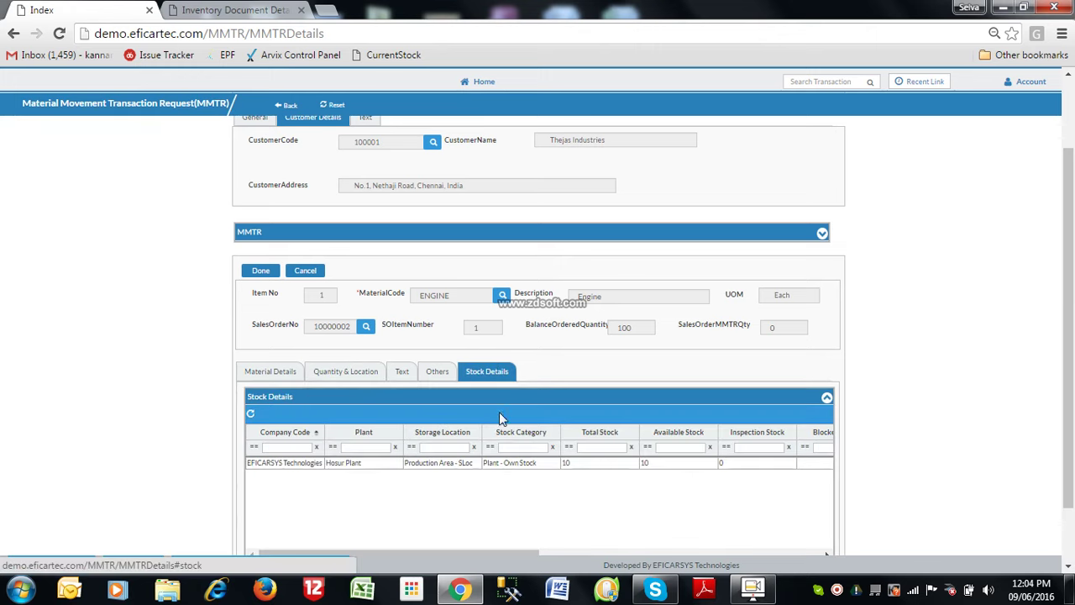
click(481, 465)
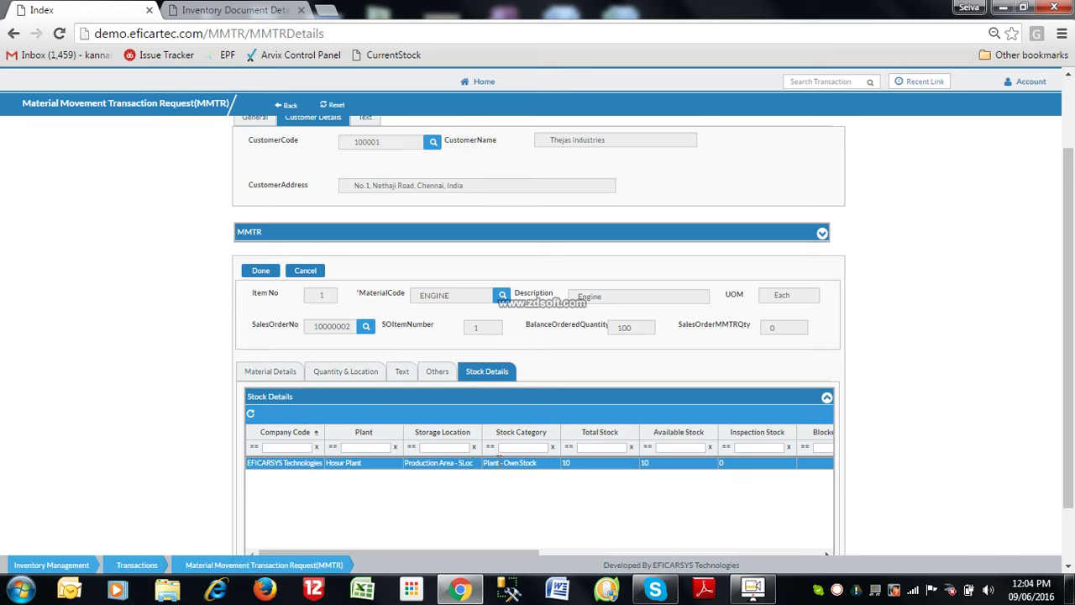
click(351, 374)
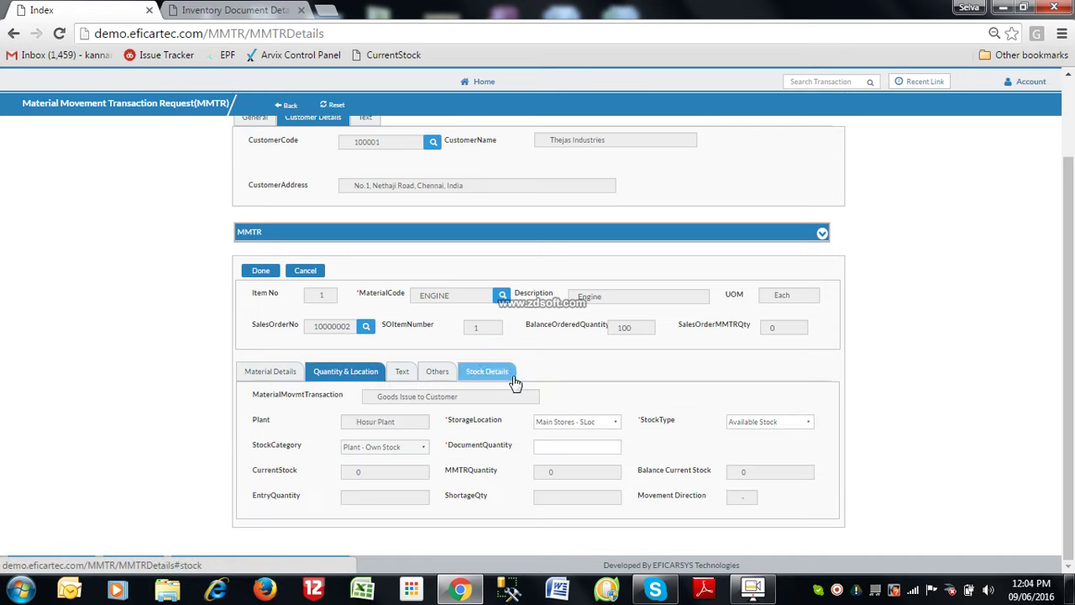
- Set the item's storage location to Production Area - SLoc, stock type to Available Stock and document quantity to 10, and complete the item
click(606, 422)
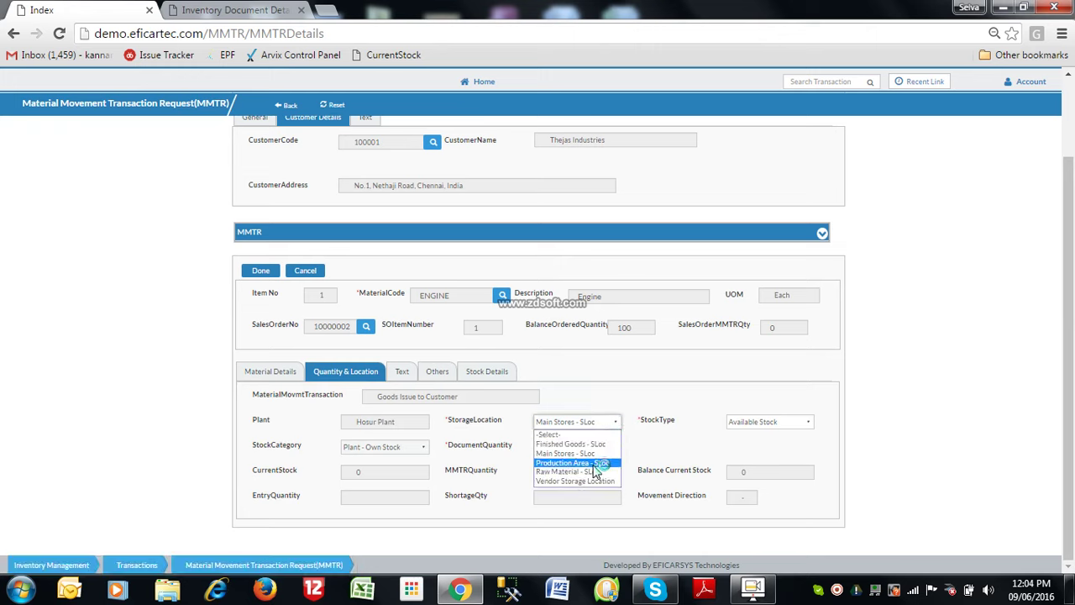
click(592, 462)
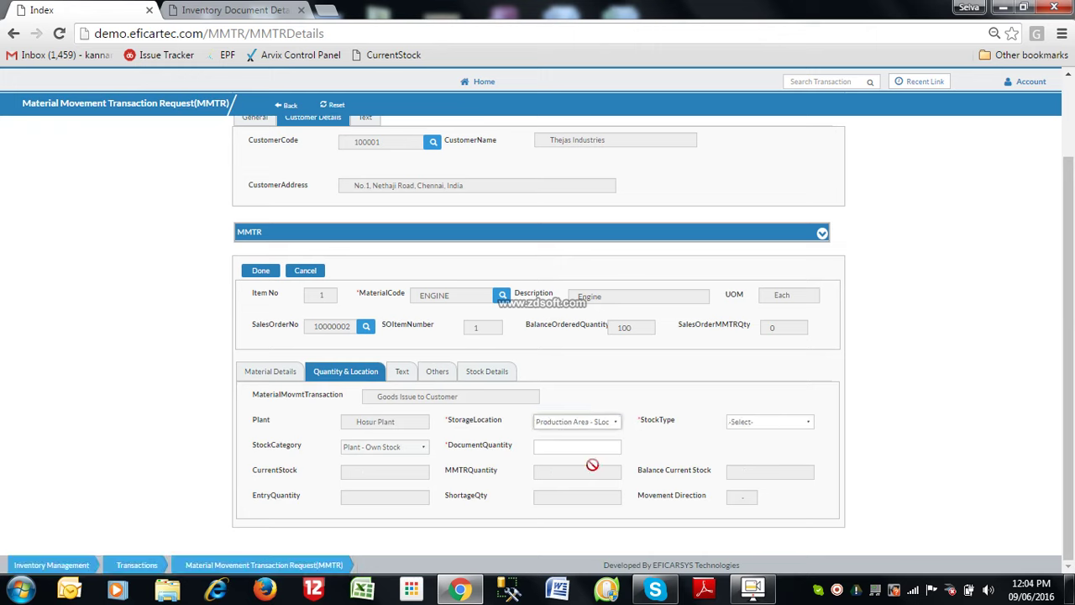
click(774, 424)
click(775, 443)
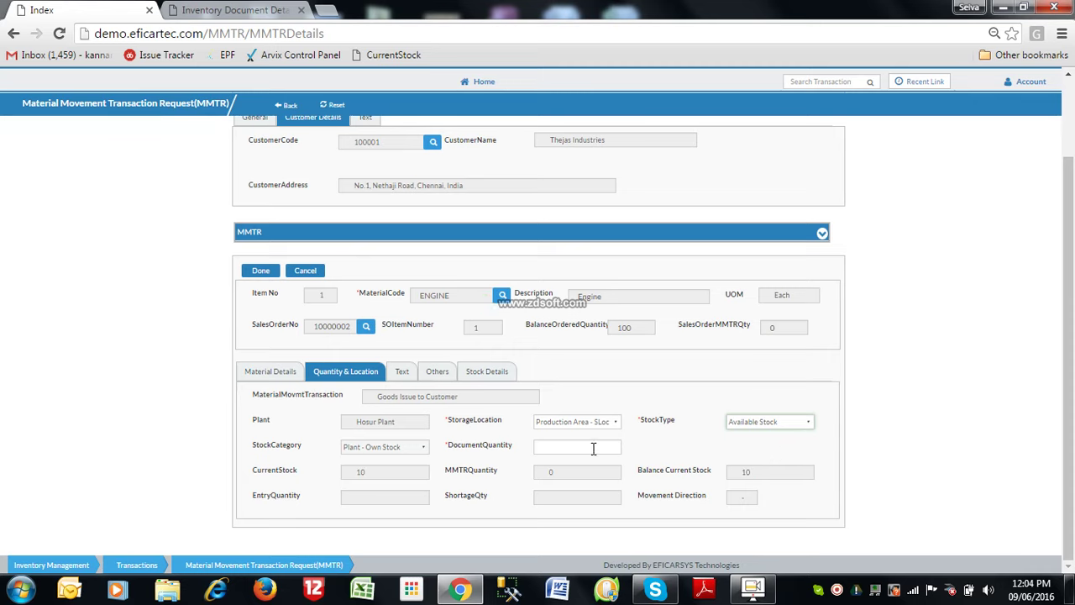
click(593, 448)
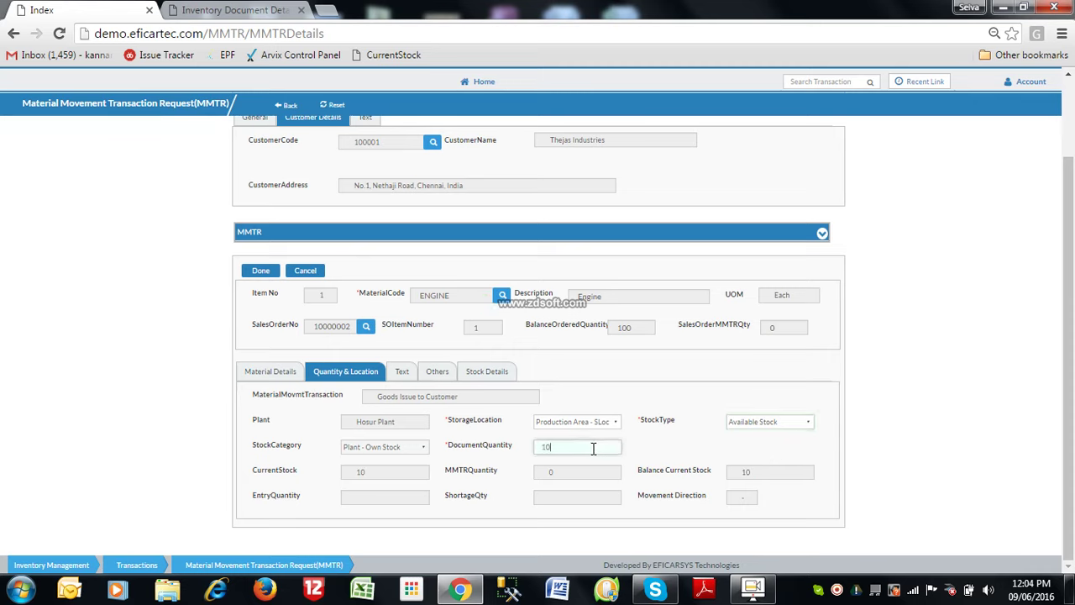
click(261, 271)
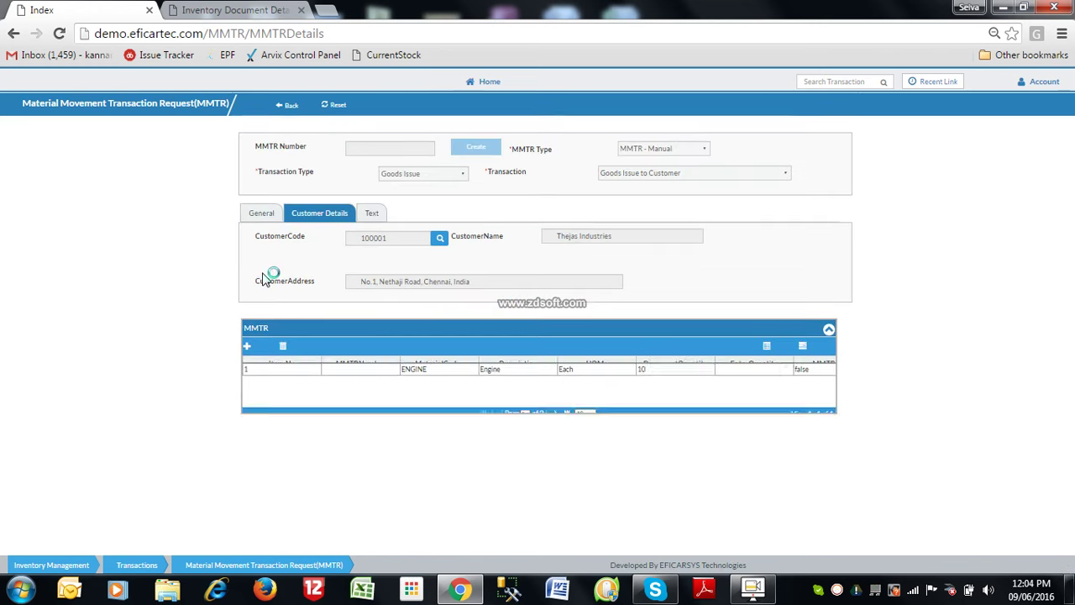
- Reset the form and create a new movement request with transaction type Goods Issue and transaction Goods Issue to Customer
click(349, 111)
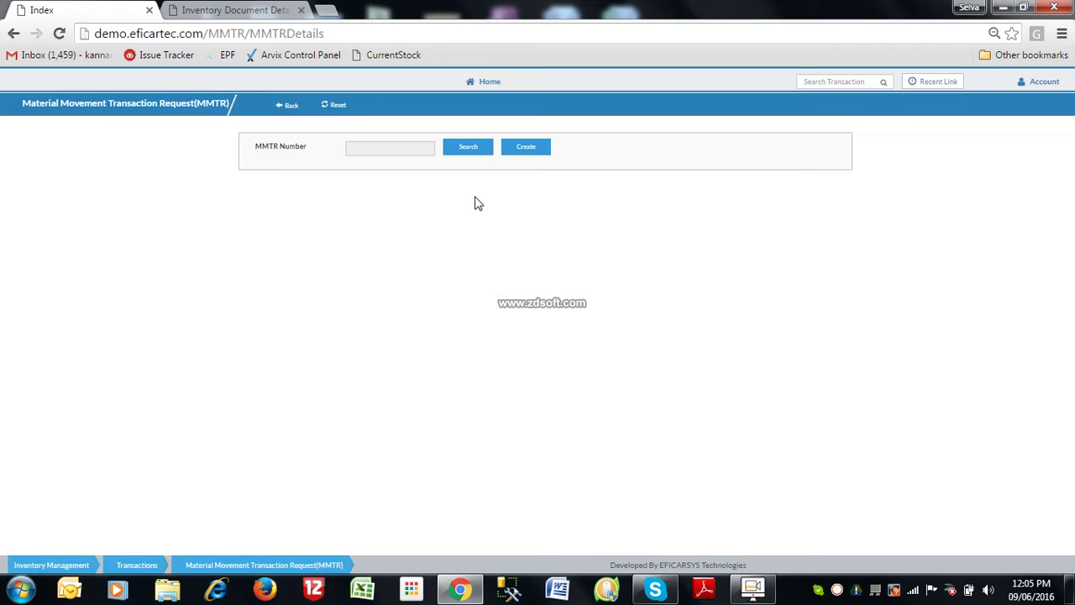
click(340, 116)
click(538, 152)
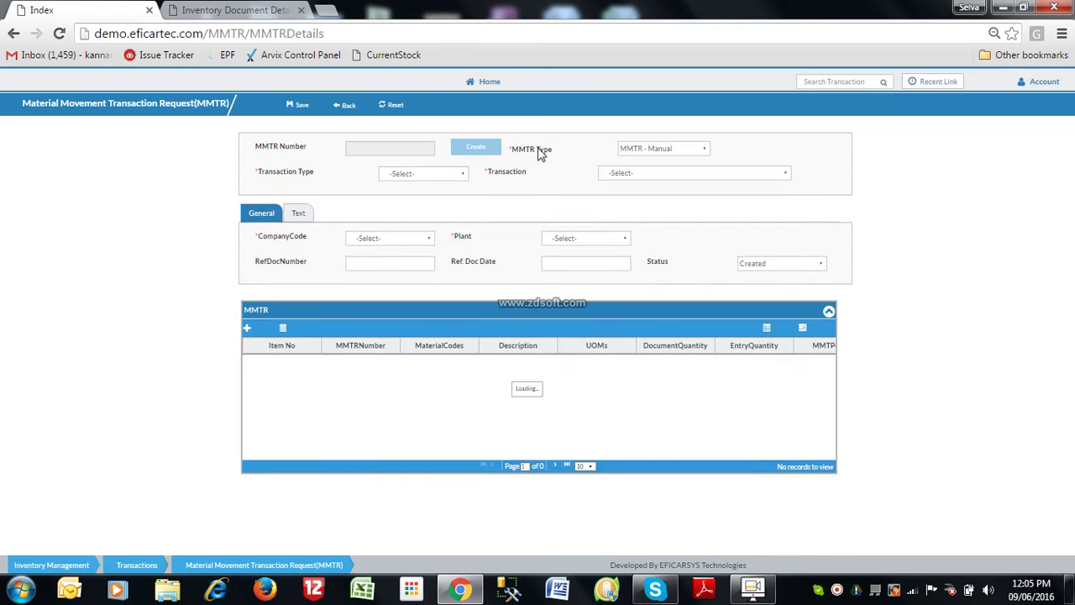
click(448, 175)
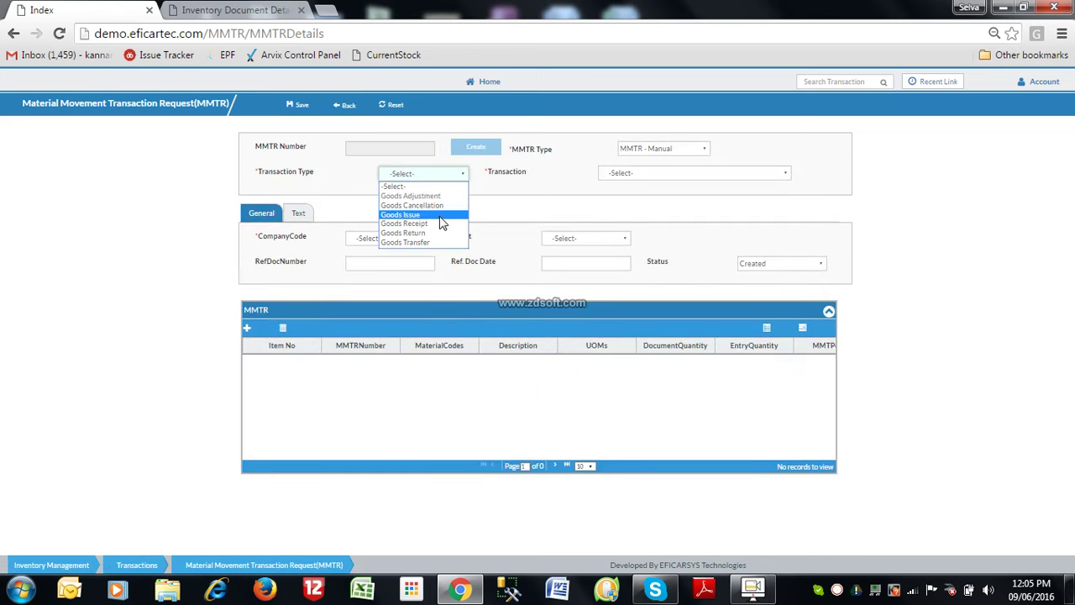
click(439, 216)
click(711, 176)
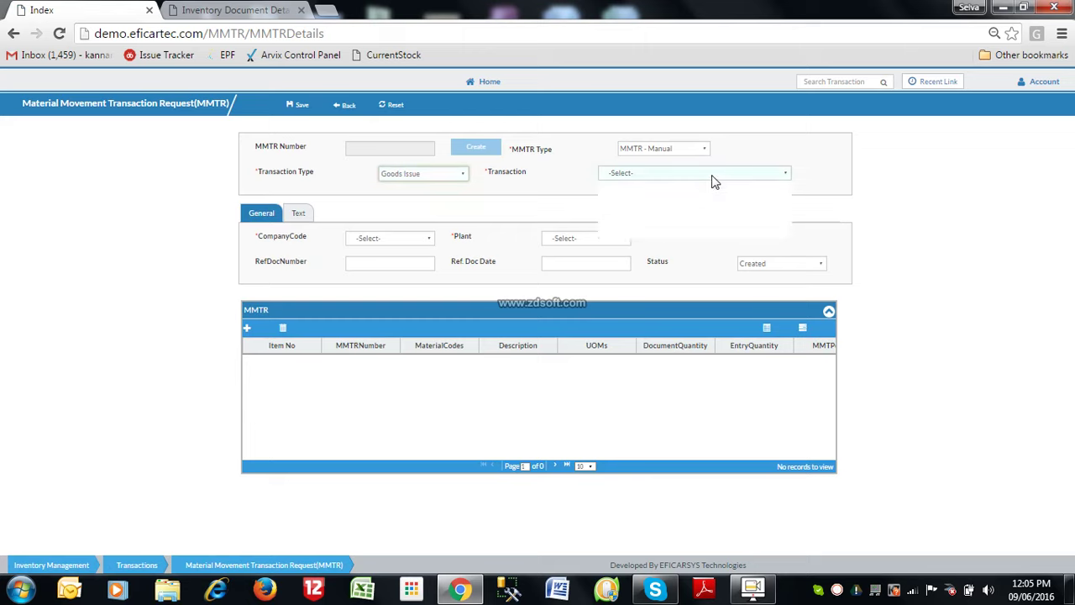
click(708, 205)
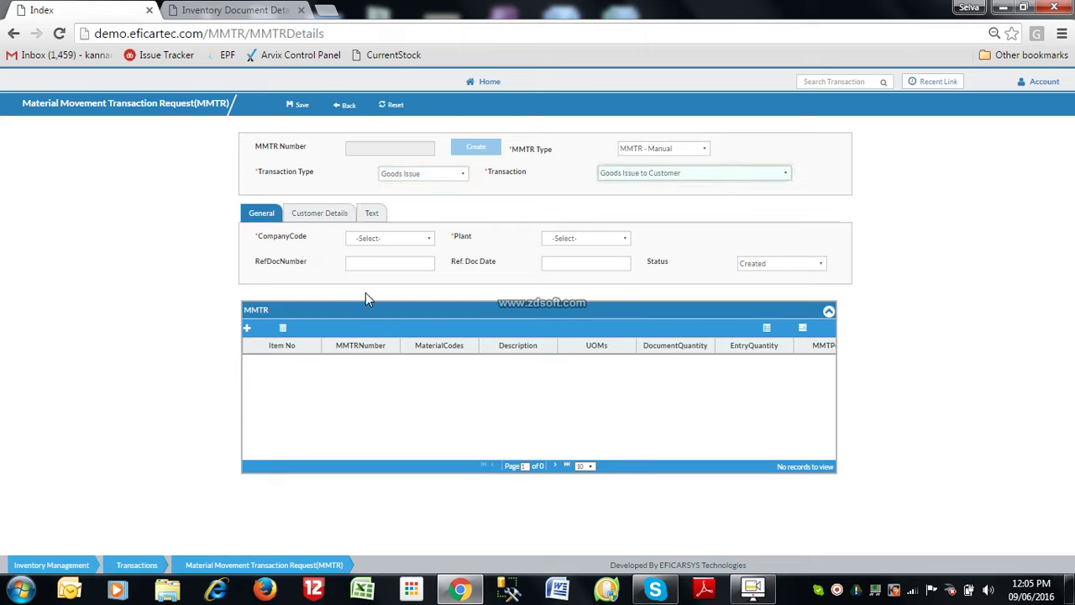
- Set the request's company code to EFICARSYS Technologies and plant to Hosur Plant, and assign Thejas Industries as the customer
click(391, 238)
click(393, 262)
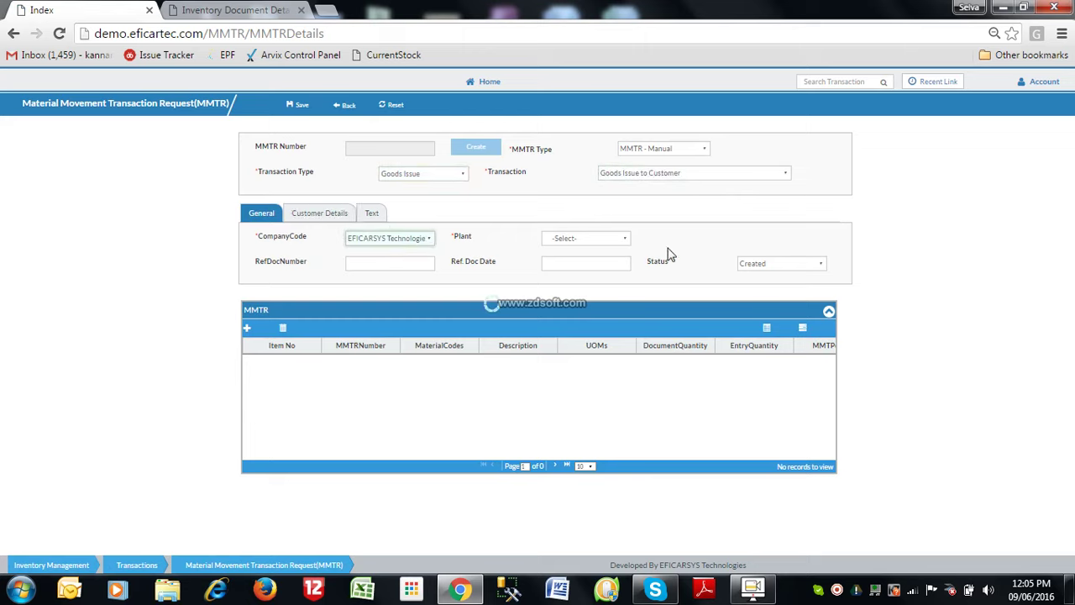
click(609, 239)
click(605, 270)
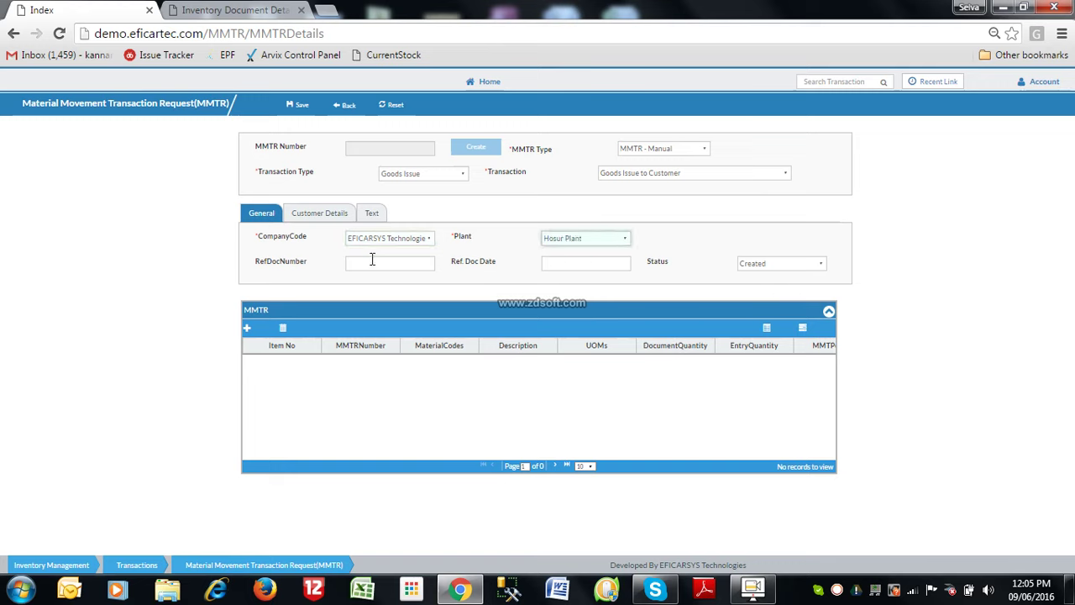
click(325, 215)
click(440, 240)
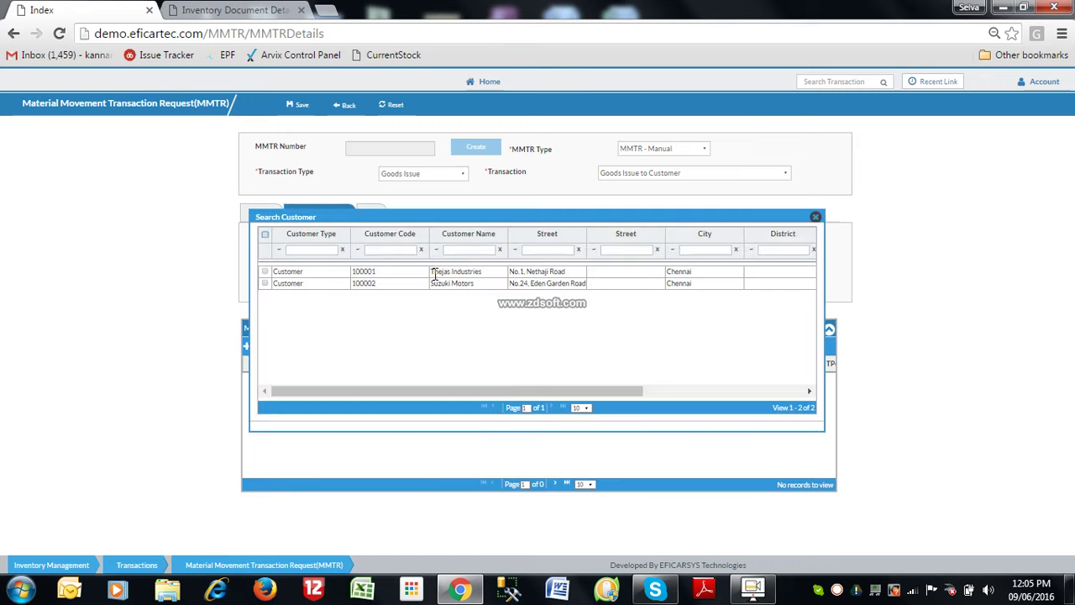
double_click(431, 276)
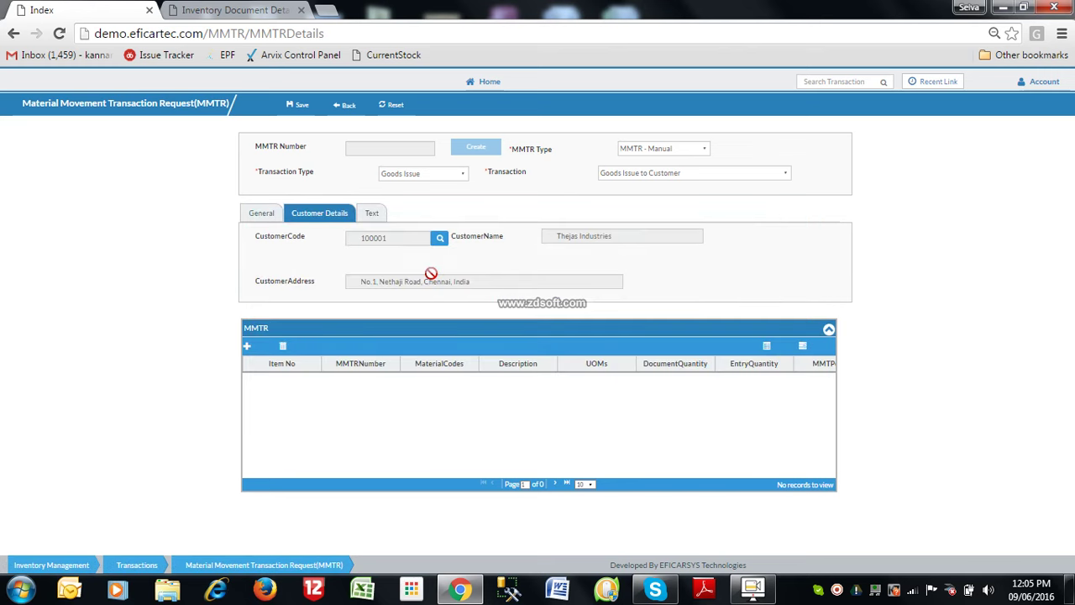
- Add an item line for the ENGINE material and assign the last listed sales order to it
click(253, 348)
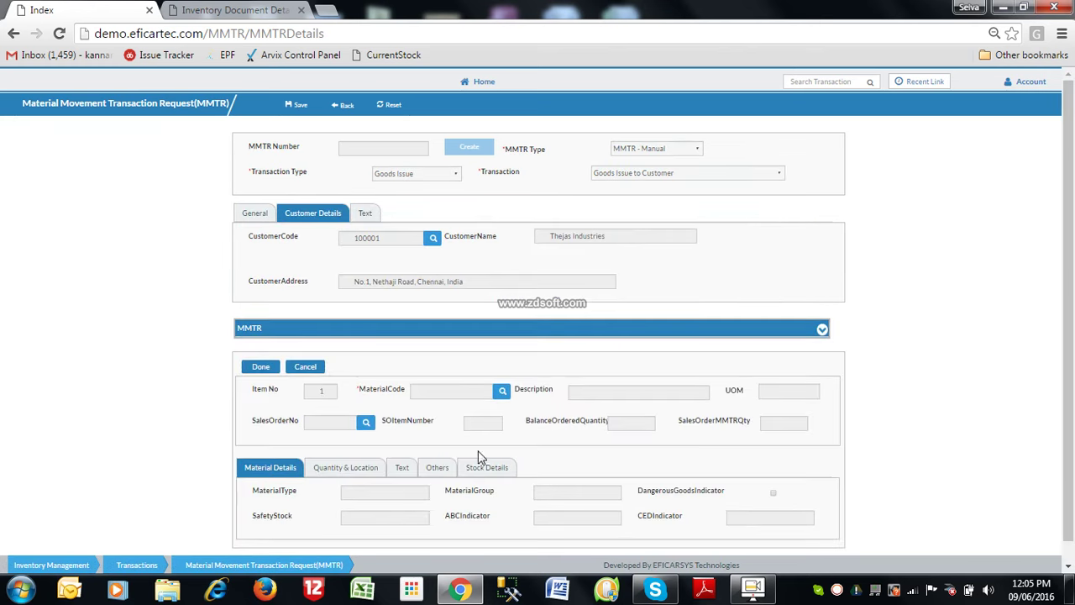
click(503, 400)
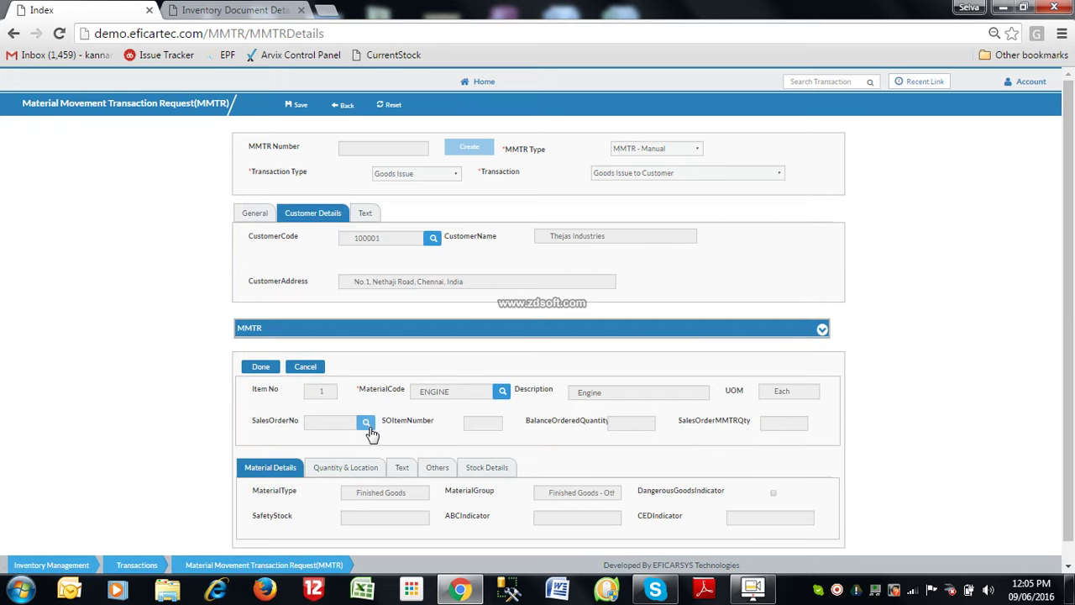
click(367, 424)
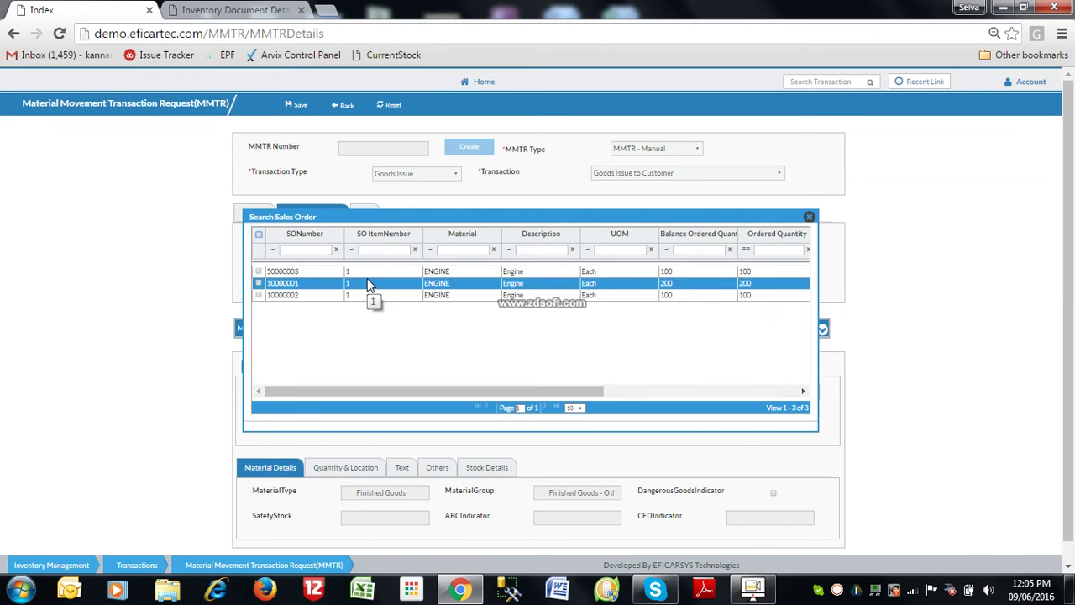
double_click(372, 295)
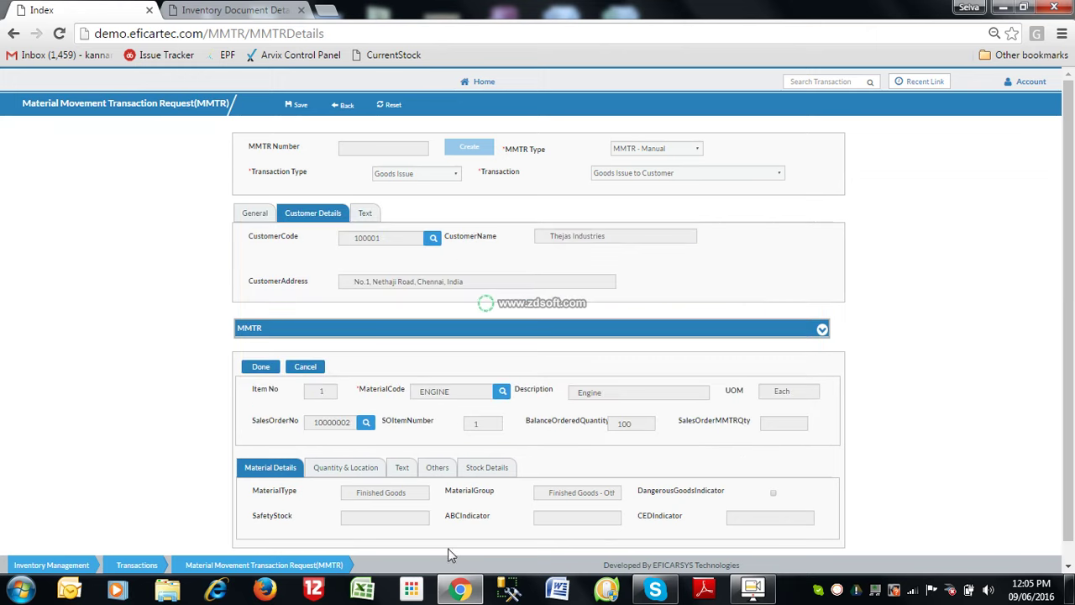
- Complete the ENGINE item with storage location Production Area - SLoc, stock type Available Stock and document quantity 10
click(352, 467)
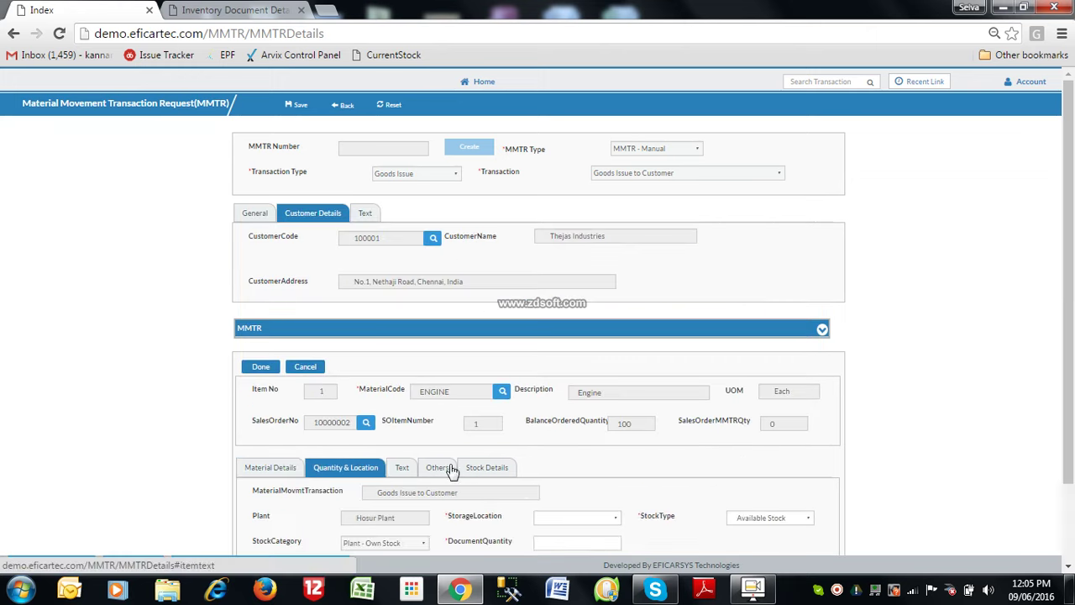
click(601, 522)
click(585, 486)
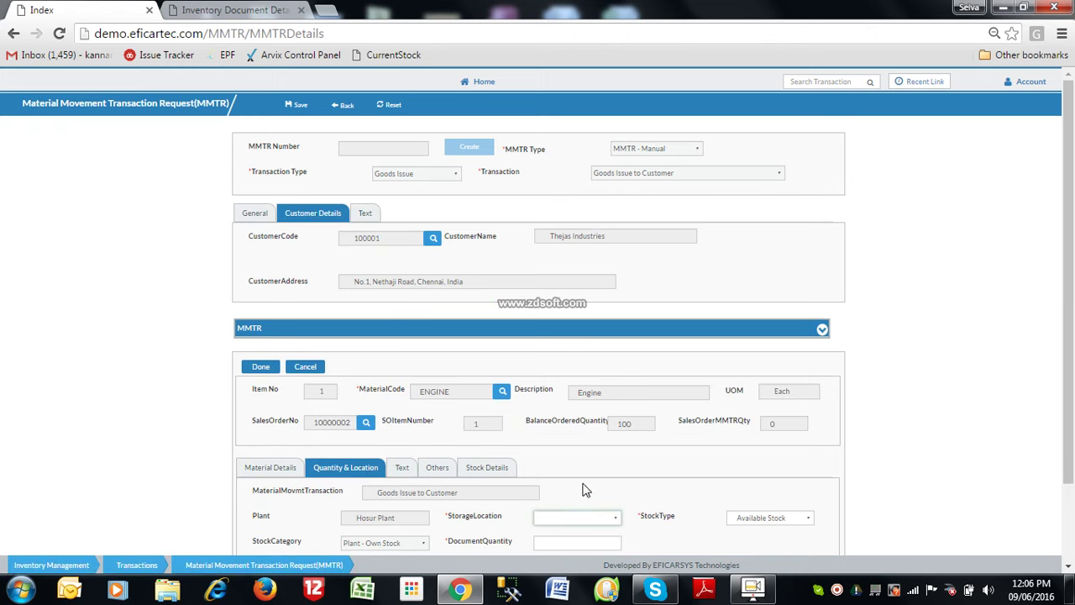
scroll(1072, 546, down, 2)
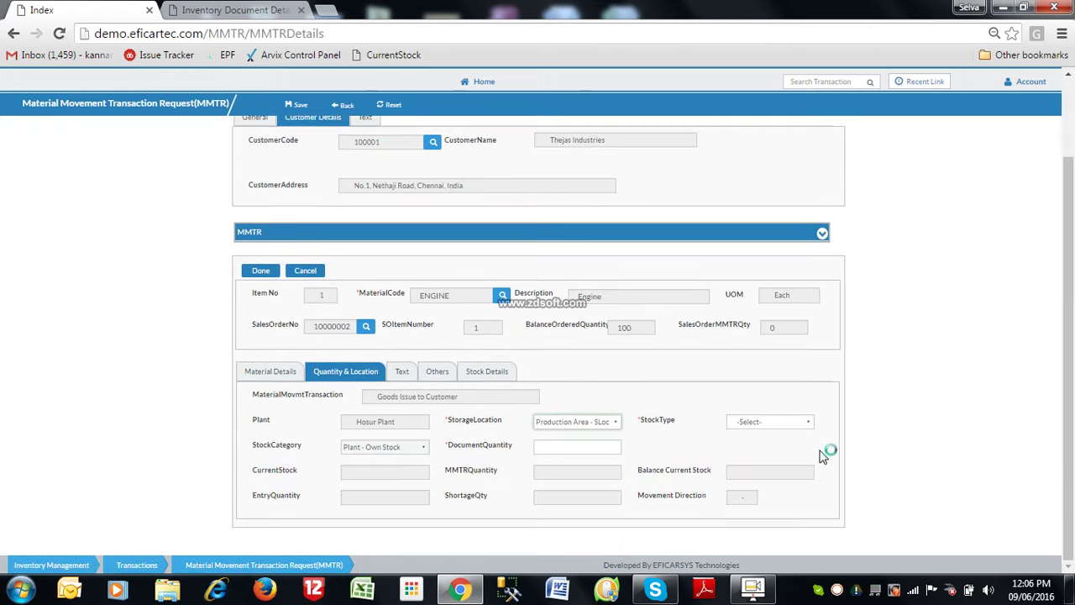
click(771, 421)
click(767, 445)
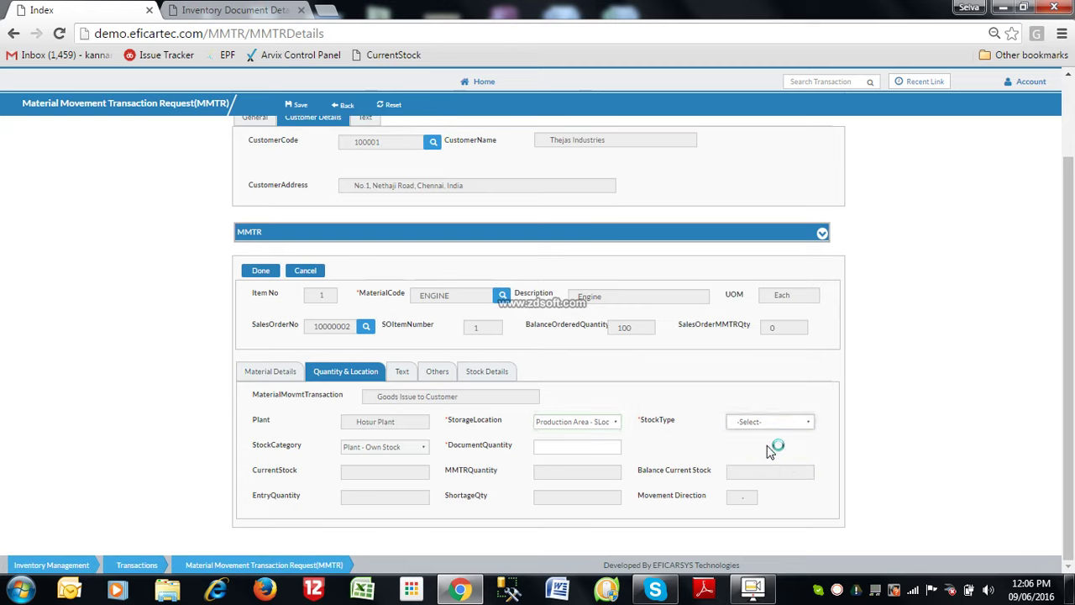
click(548, 448)
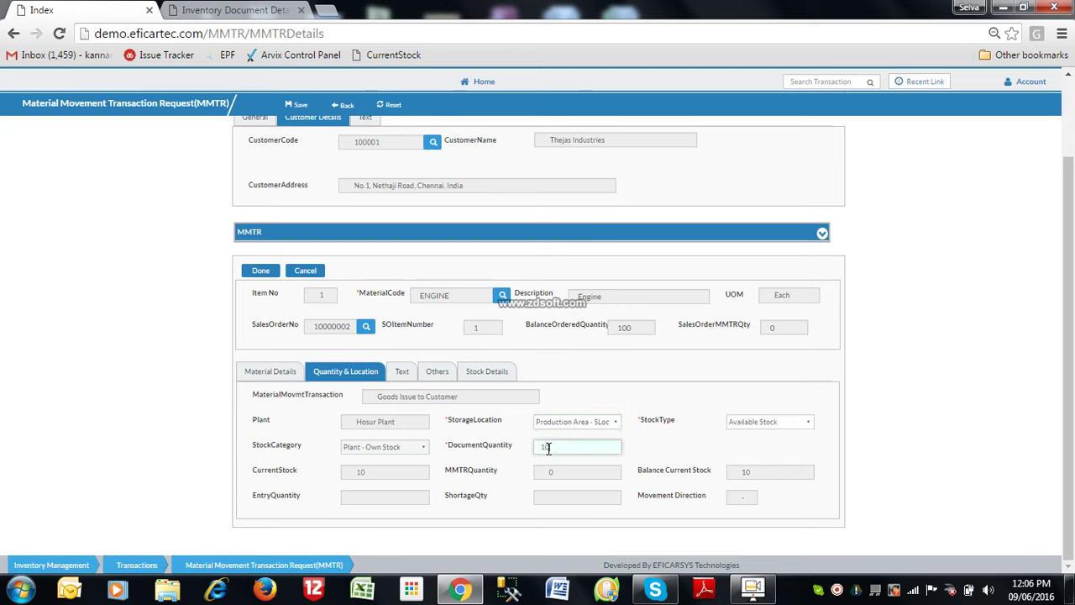
text(10)
click(260, 270)
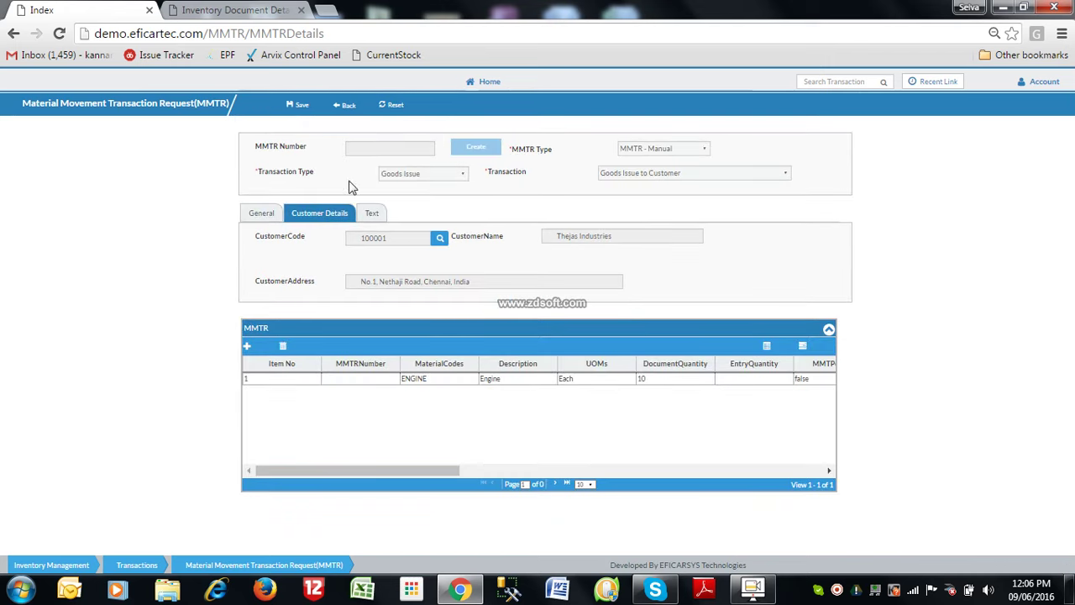
- Save the goods issue request, highlight its new MMTR number and close the message
click(301, 105)
click(592, 124)
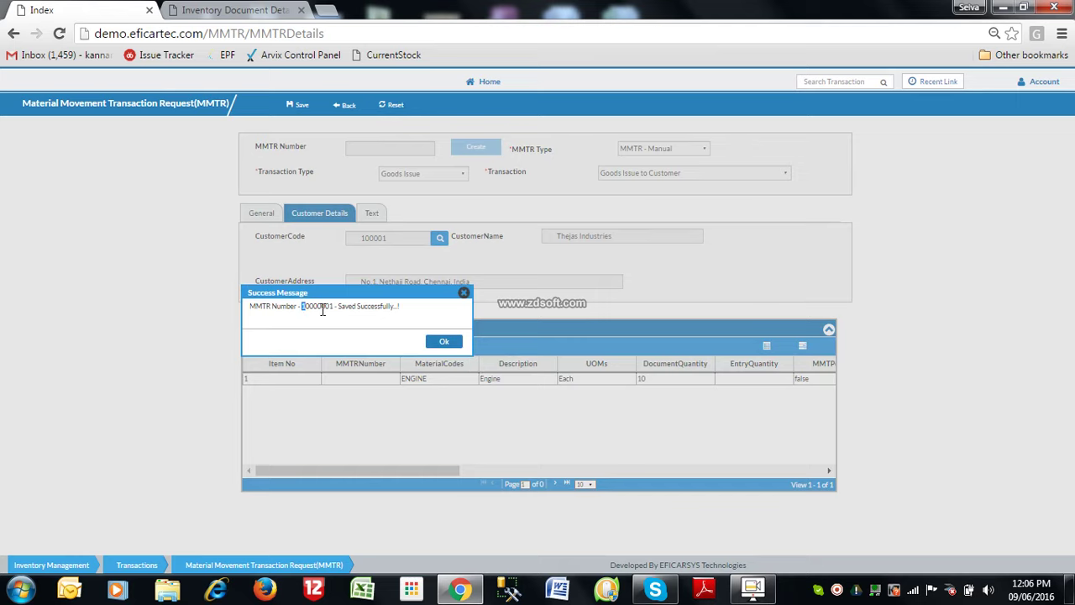
drag(303, 308, 335, 310)
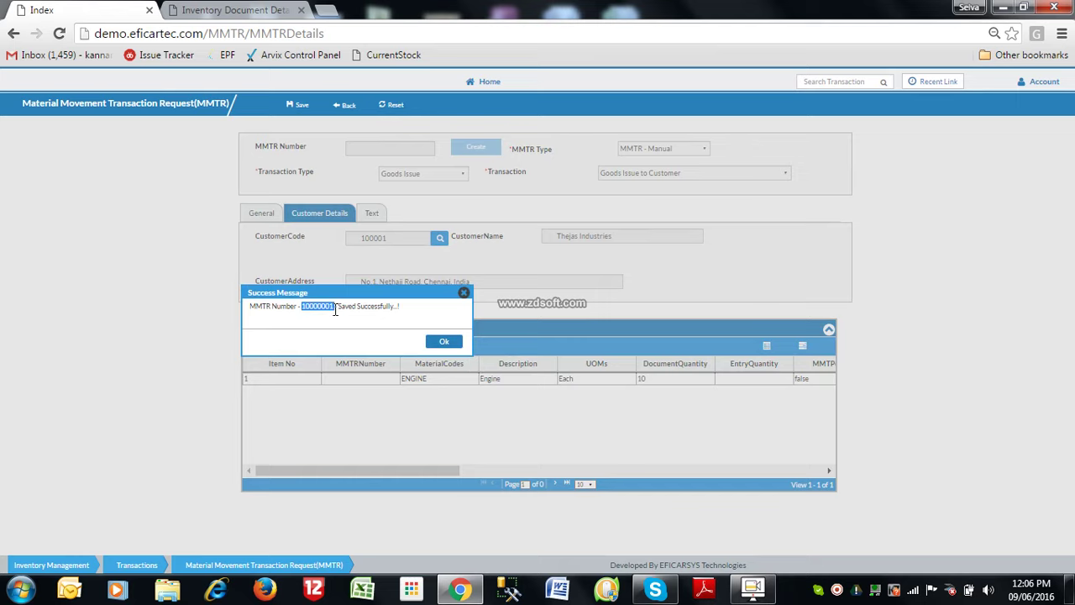
click(444, 341)
- Create a Goods Issue to Customer inventory document in the Inventory Document Details page and load the newly saved MMTR into it
click(225, 9)
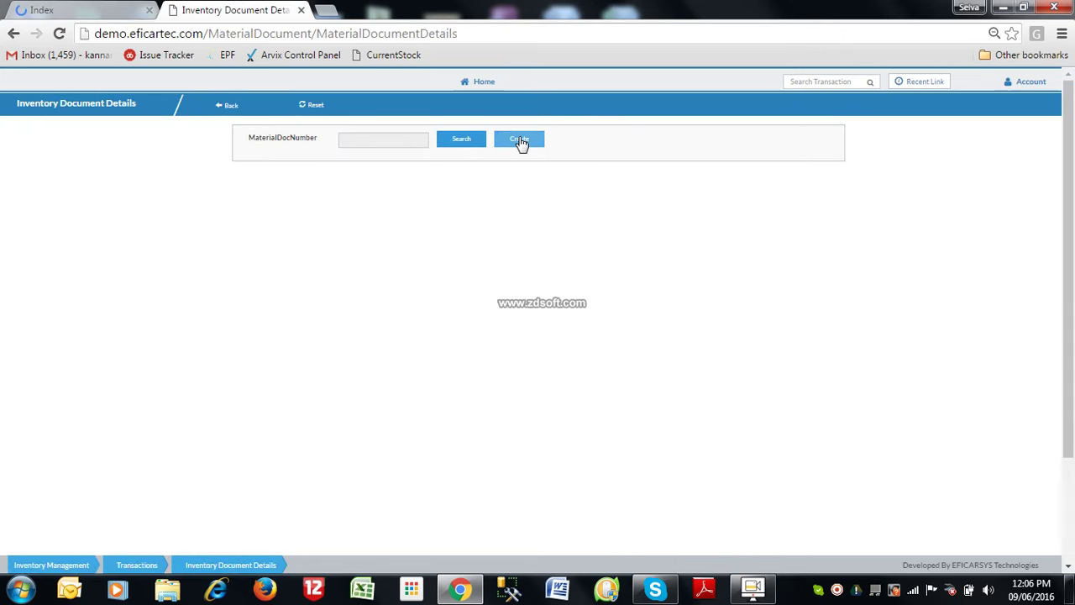
click(521, 143)
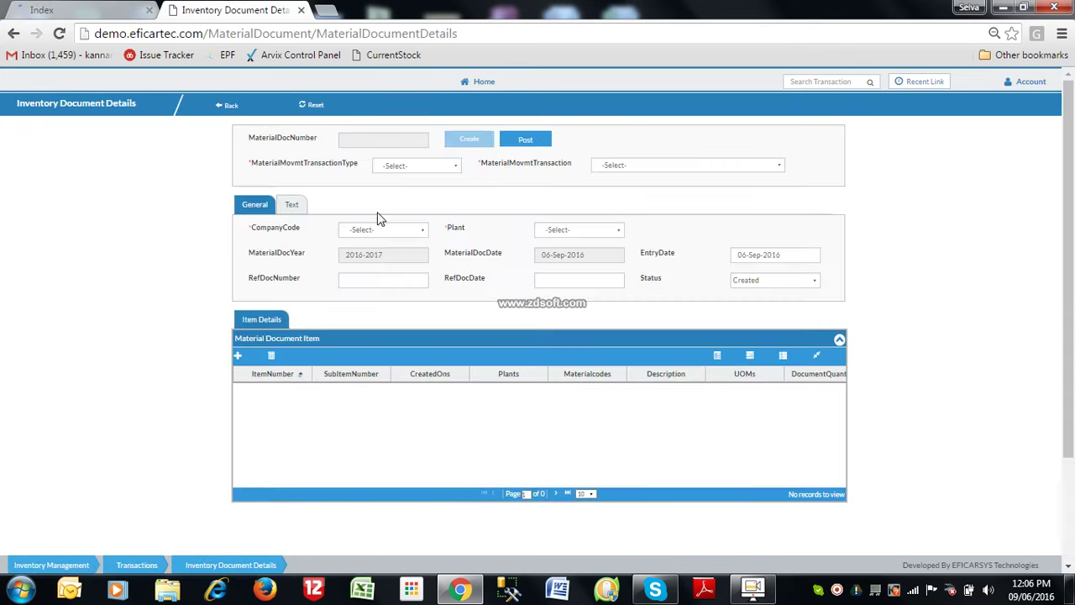
click(428, 166)
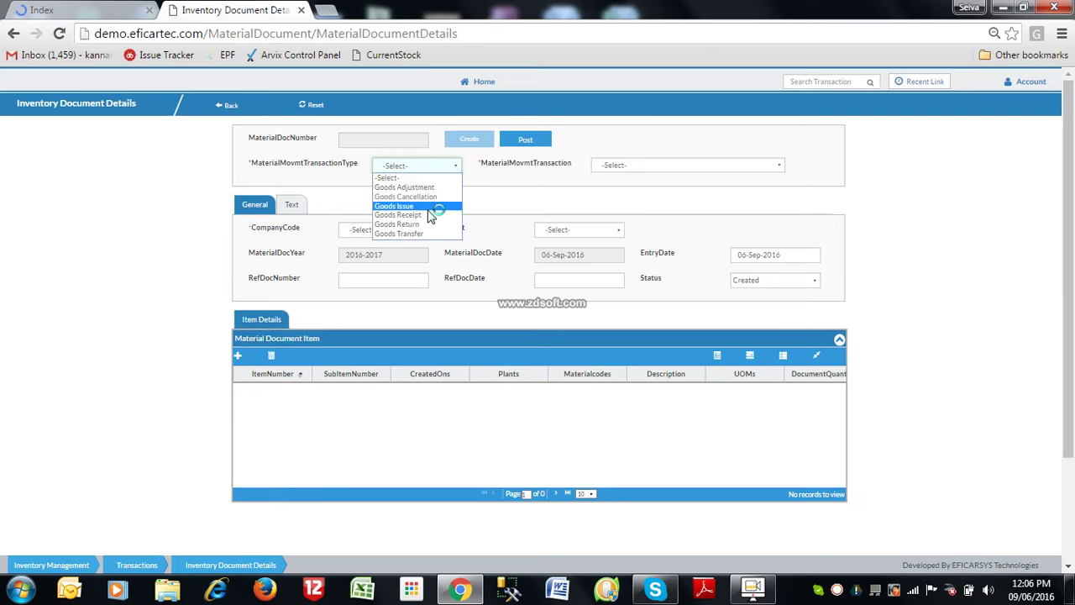
click(432, 207)
click(701, 168)
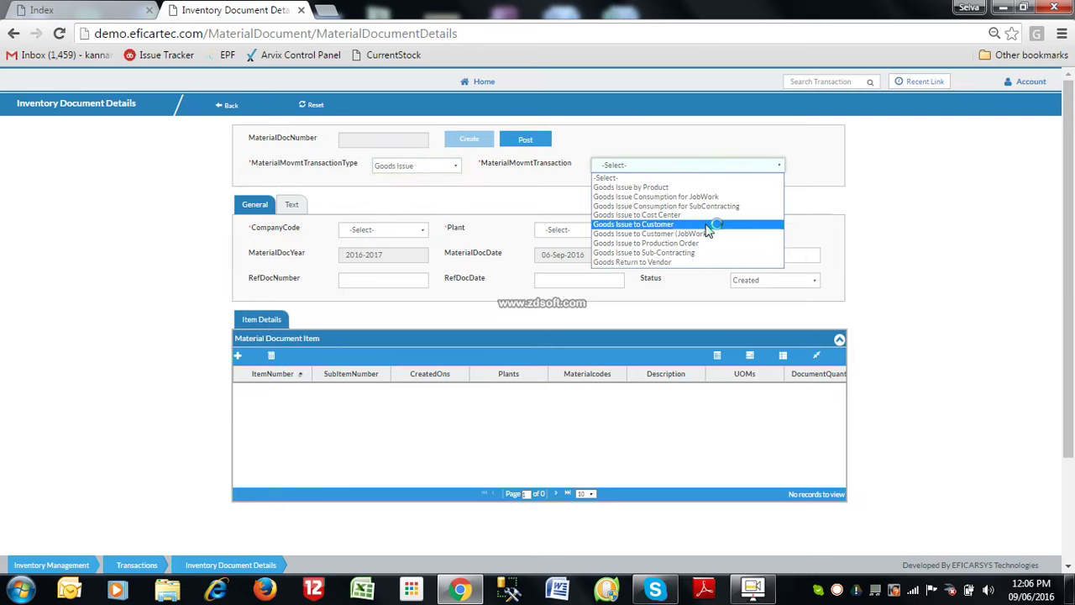
click(706, 226)
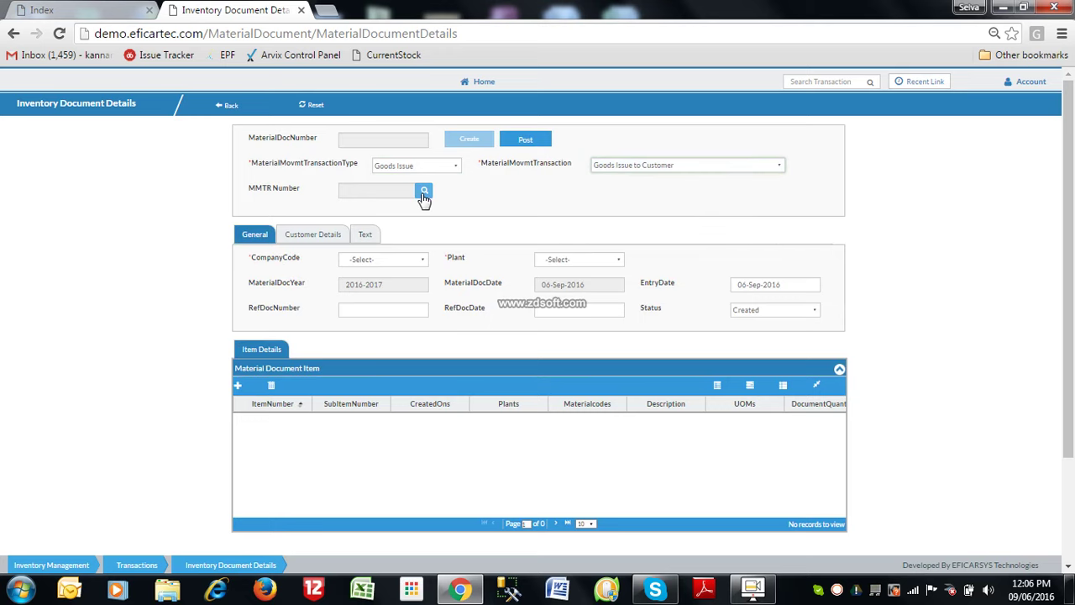
click(424, 192)
double_click(435, 272)
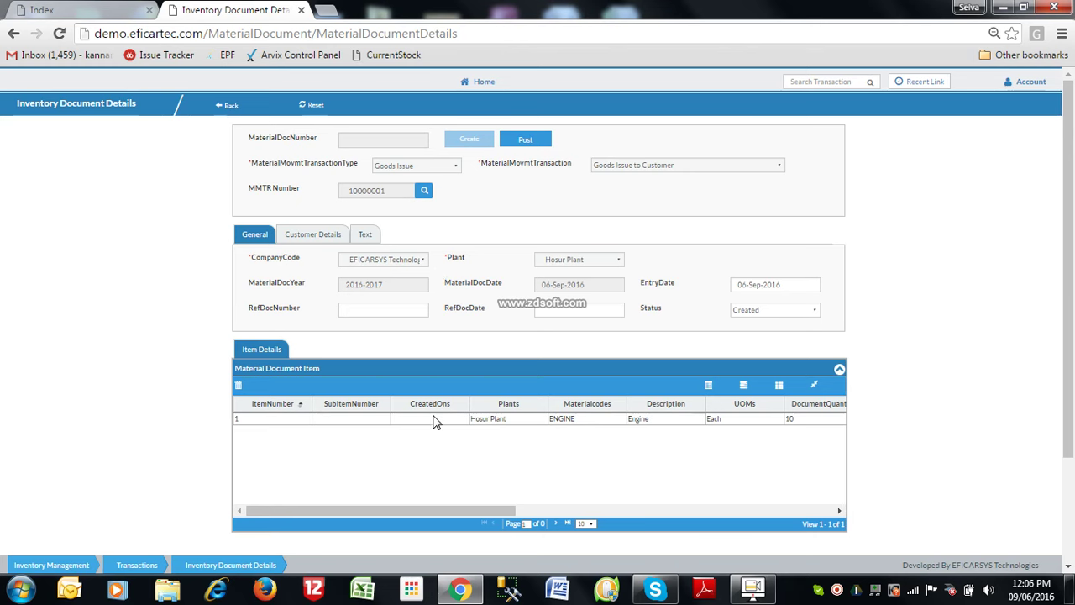
- Review the ENGINE item's quantity, location and stock details in the inventory document and accept the item
double_click(434, 419)
scroll(567, 510, down, 2)
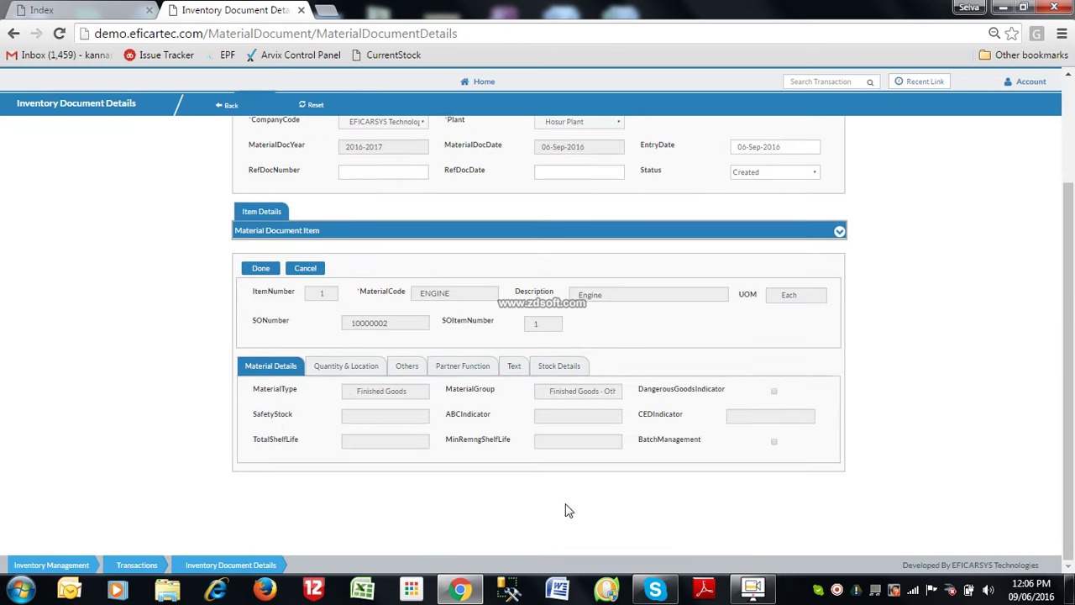
click(354, 367)
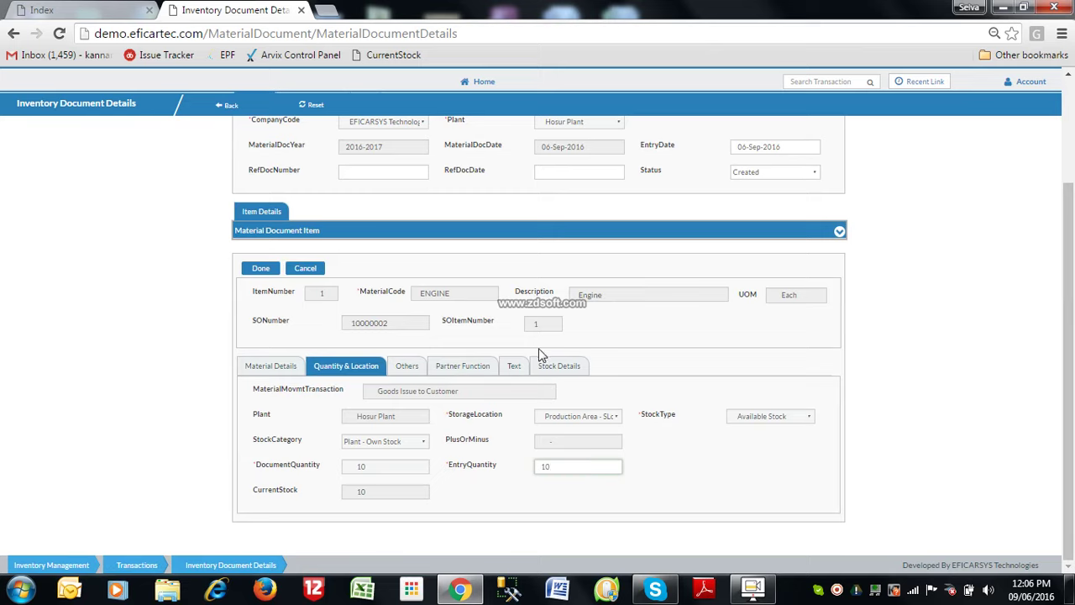
click(546, 370)
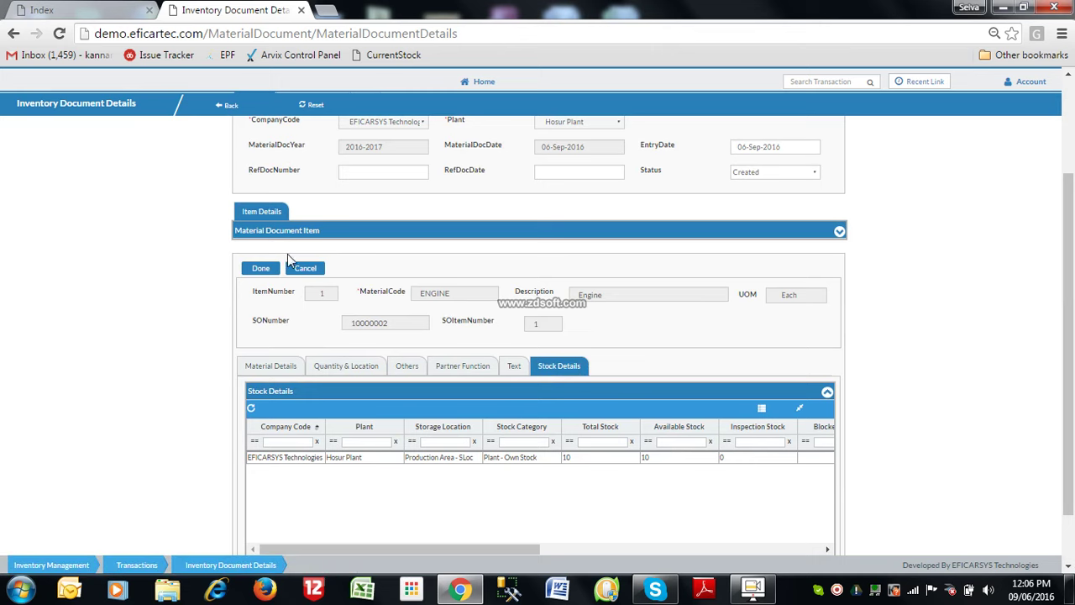
click(259, 272)
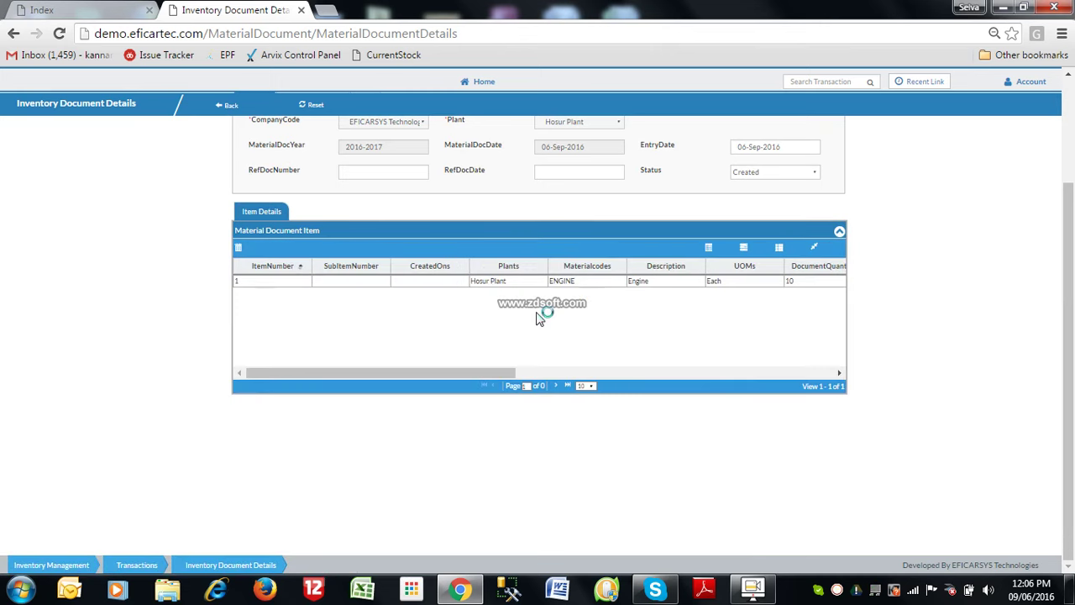
- Post the Goods Issue to Customer inventory document, highlight its new document number and close the message
scroll(1071, 160, up, 2)
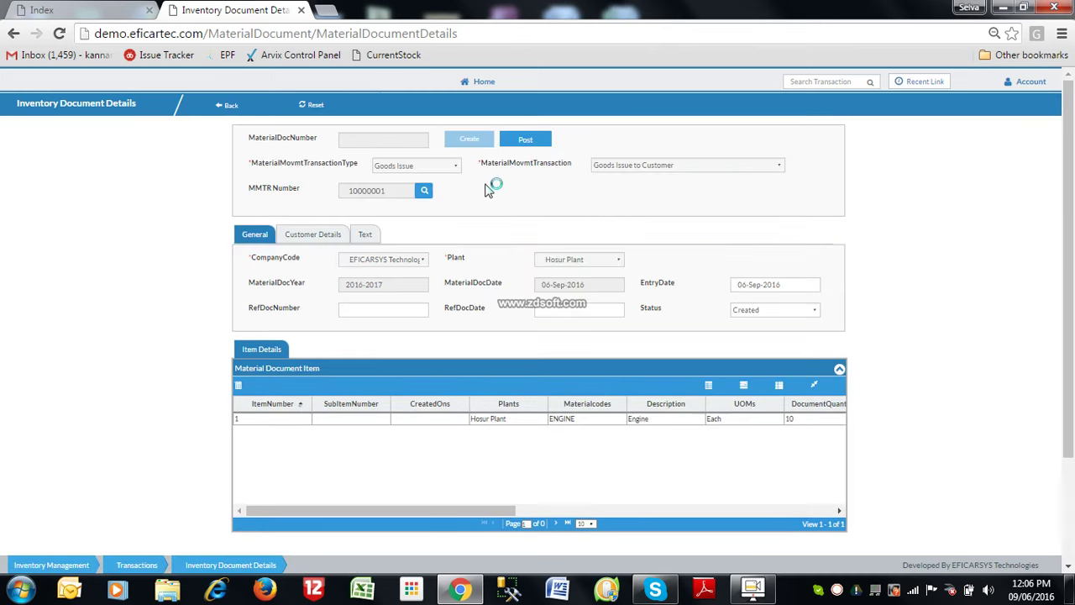
click(525, 141)
click(602, 124)
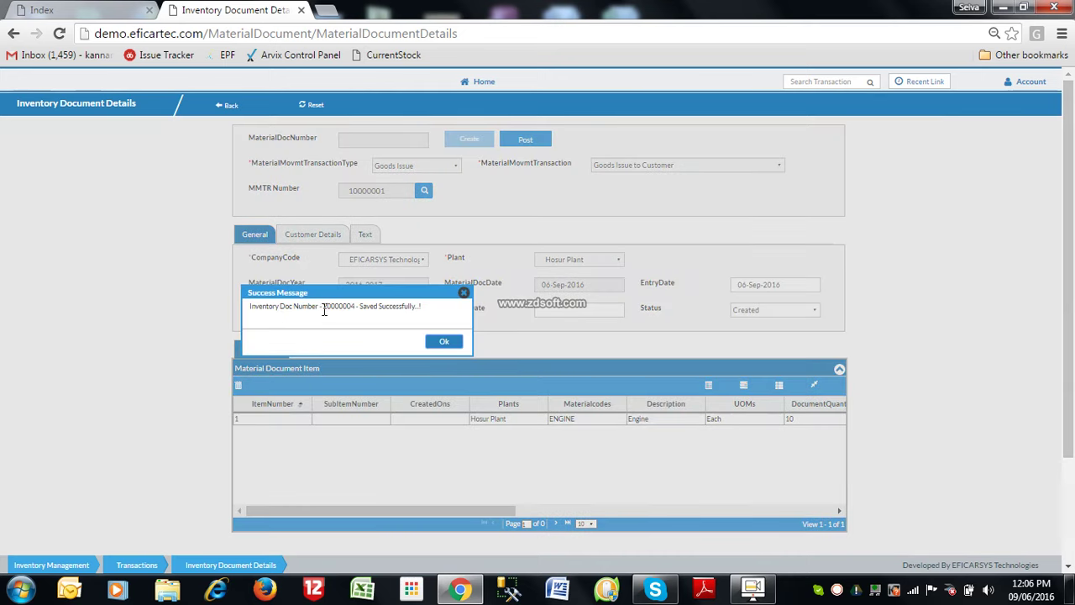
drag(324, 309, 344, 309)
click(443, 340)
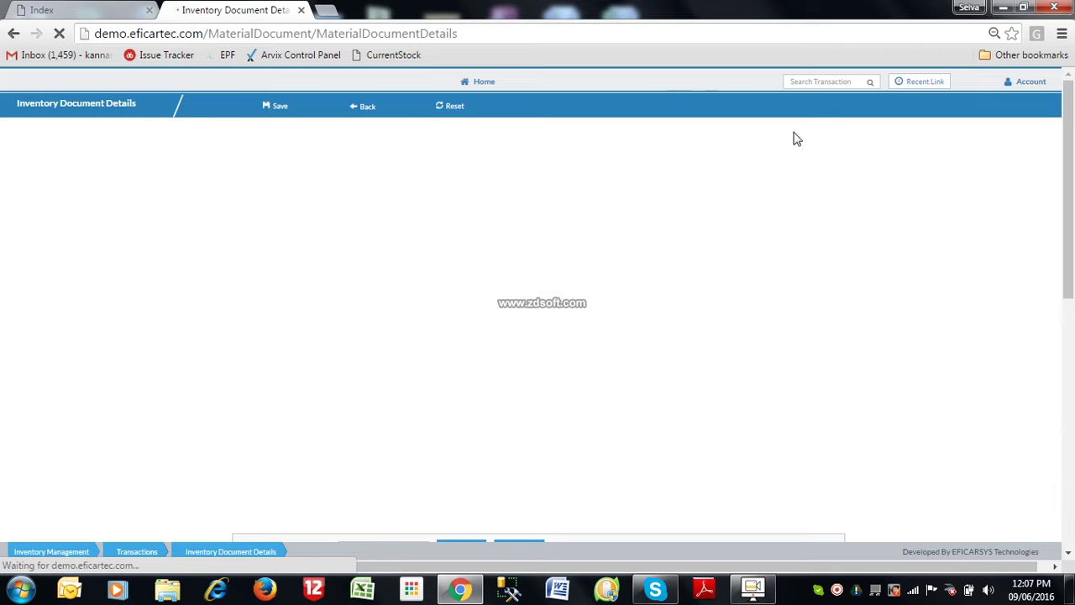
- Look up the current stock of the ENGINE material in the Current Stock List and select its stock row
click(810, 82)
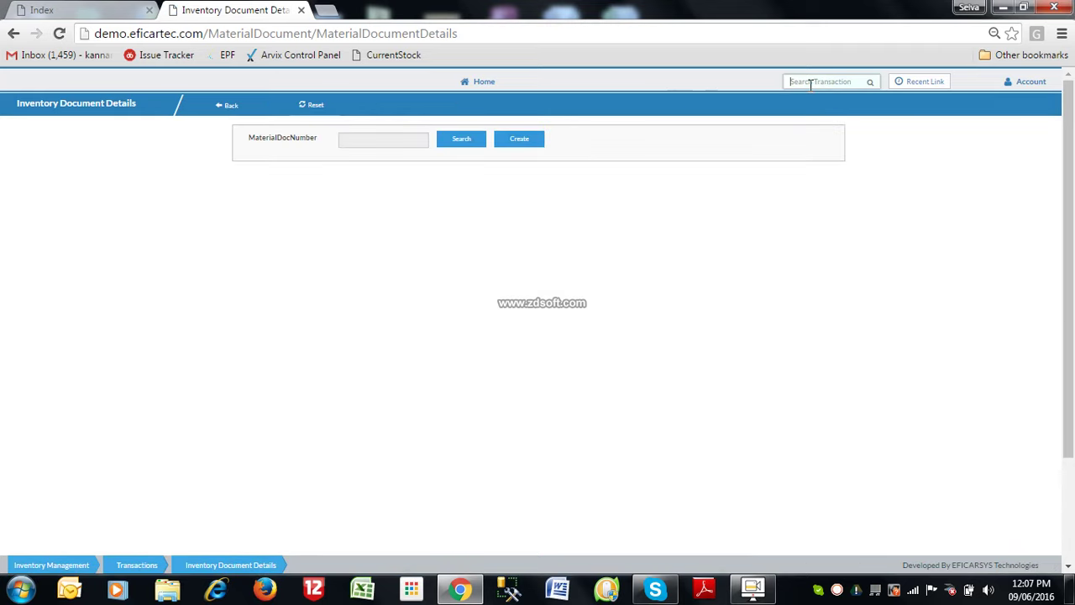
text(curr)
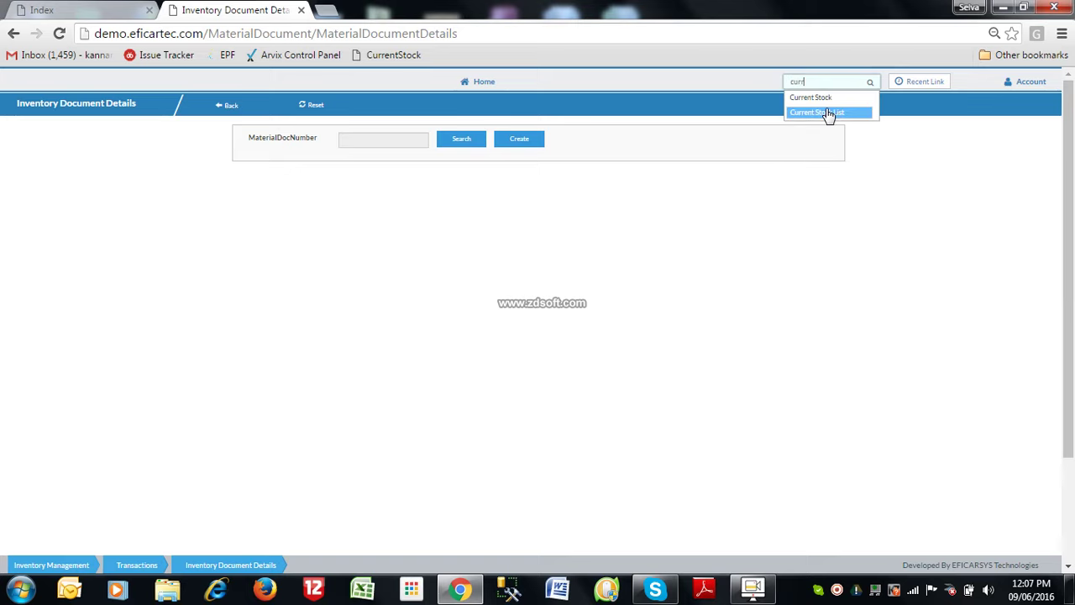
click(828, 114)
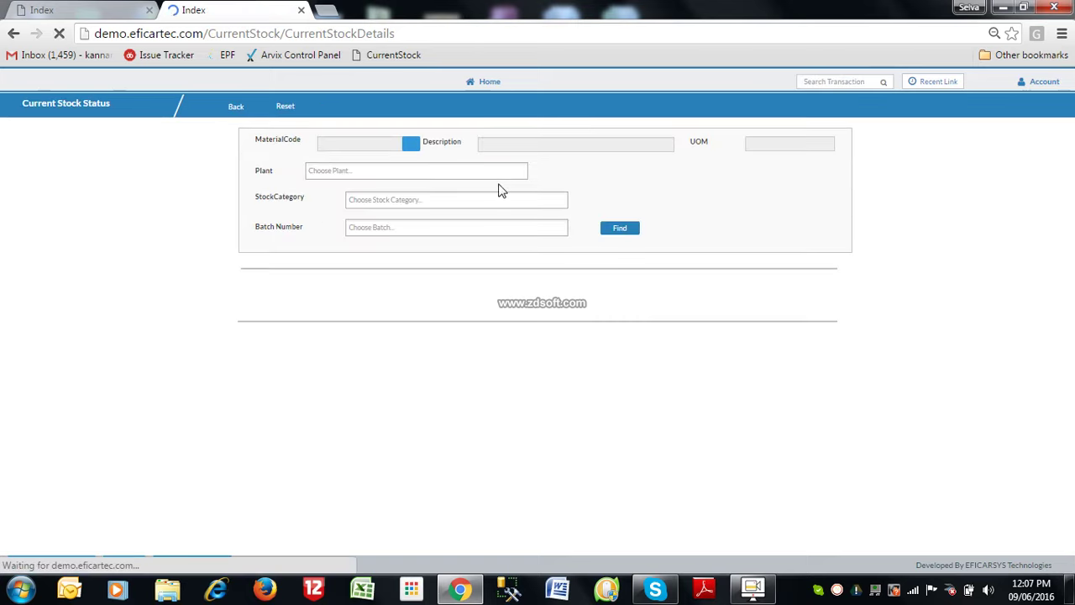
click(411, 145)
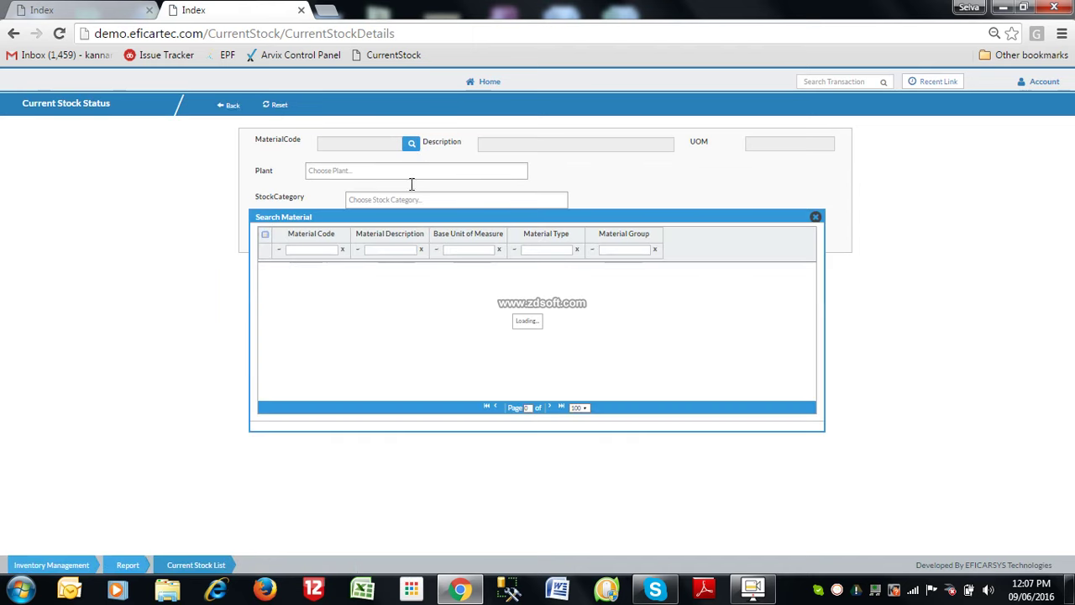
double_click(404, 306)
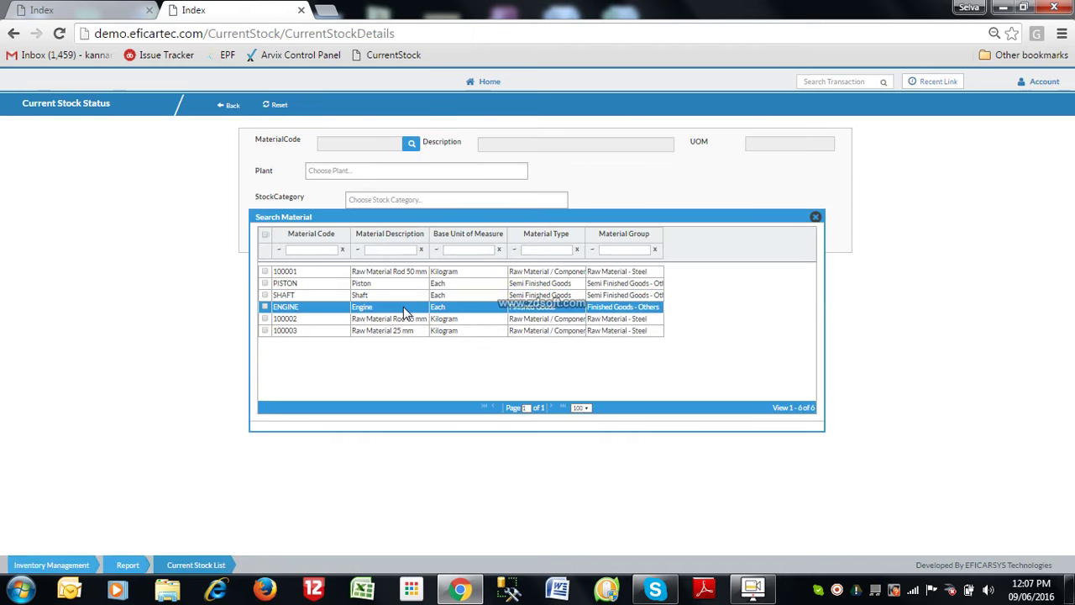
click(618, 232)
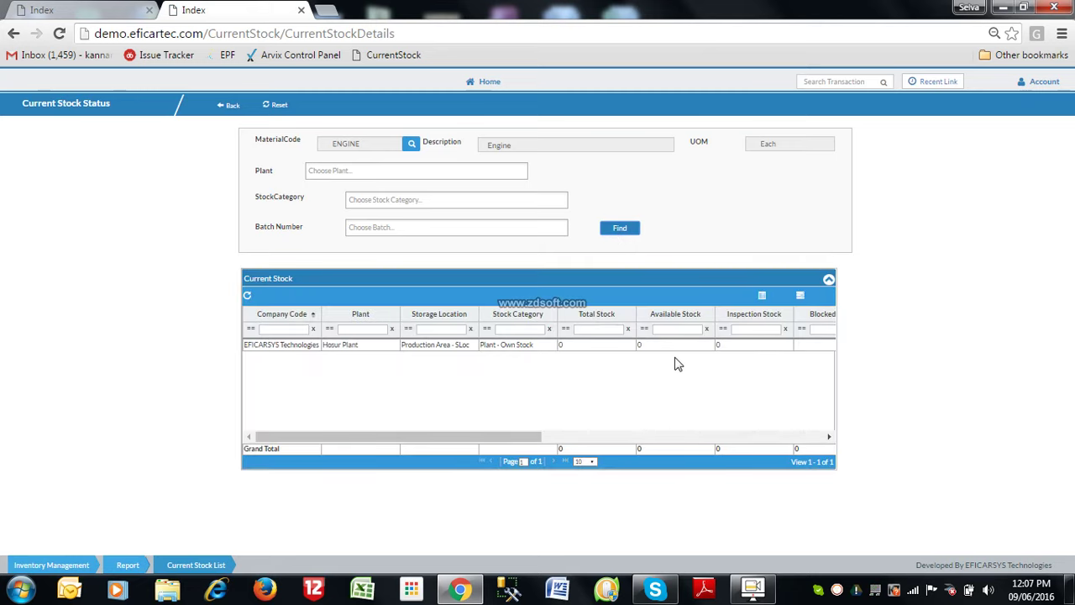
click(670, 346)
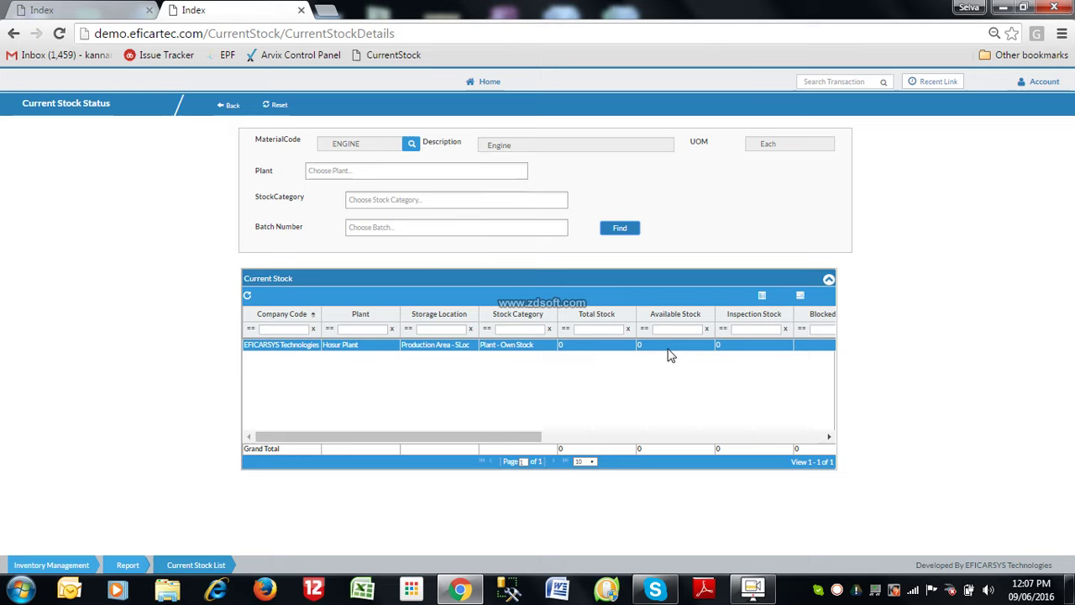
- Open the Inventory Document Report and filter it by Hosur Plant and the exact material code ENGINE
click(858, 82)
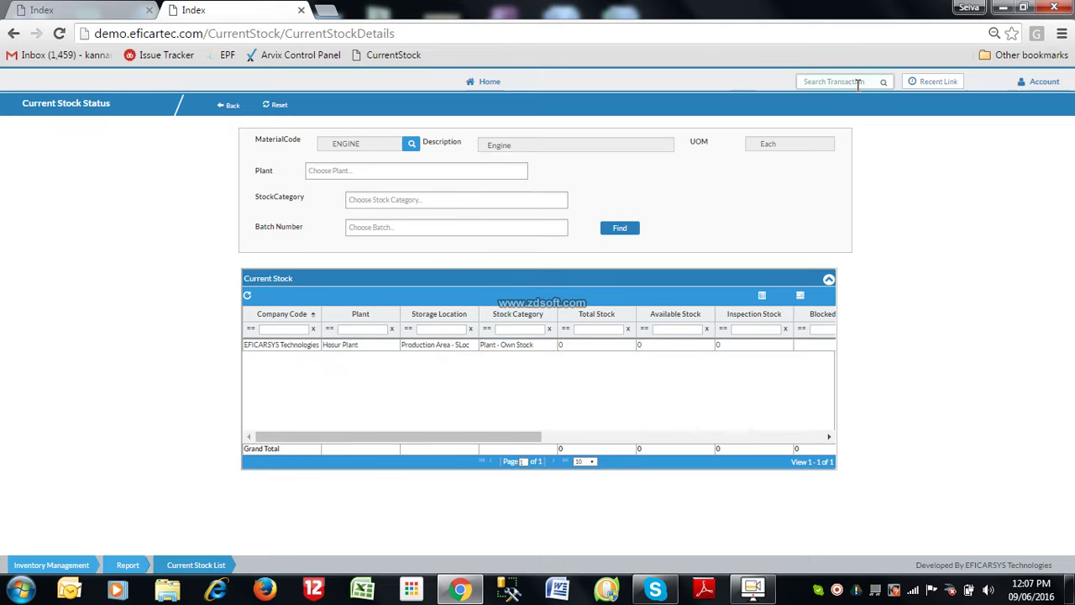
text(inver)
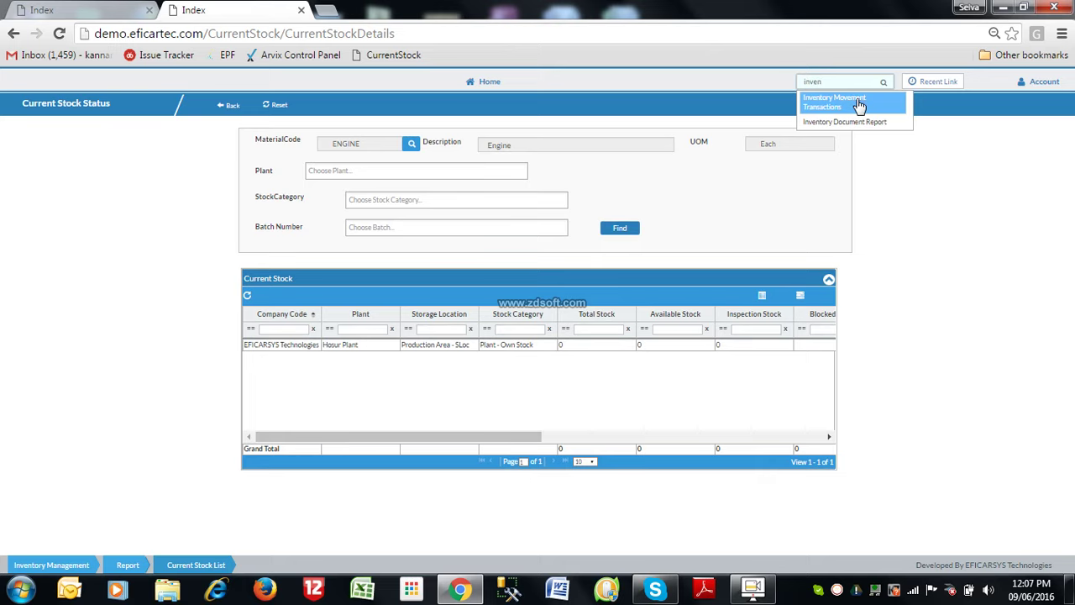
click(860, 124)
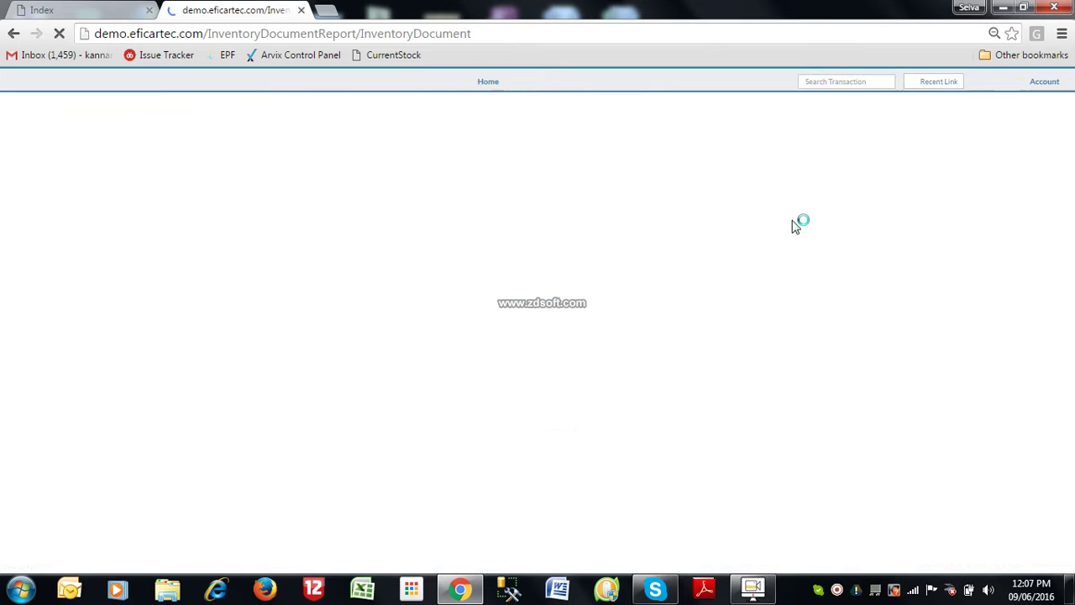
click(408, 154)
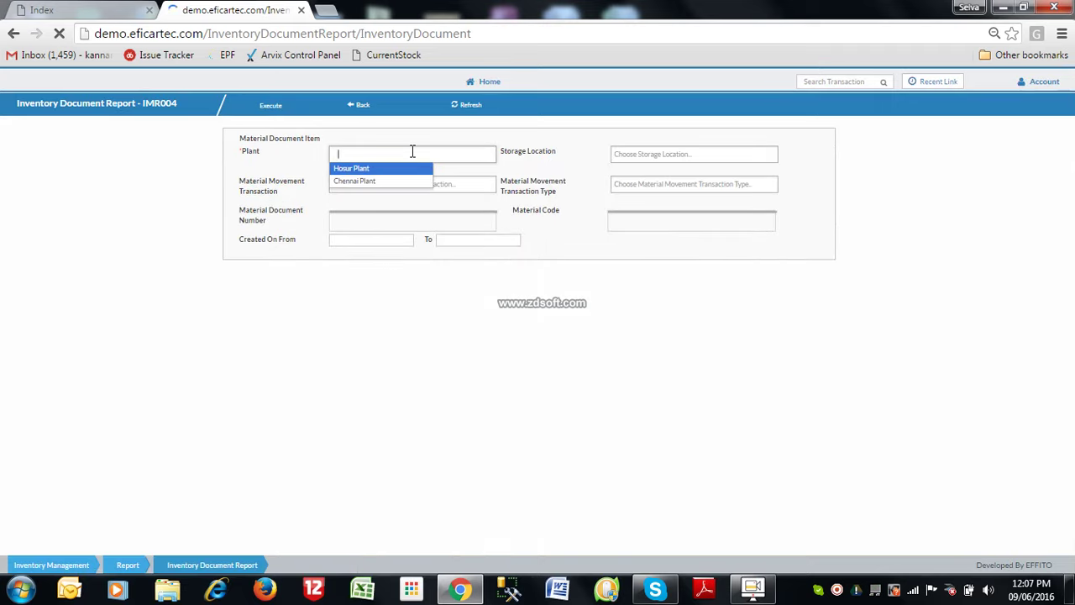
click(413, 170)
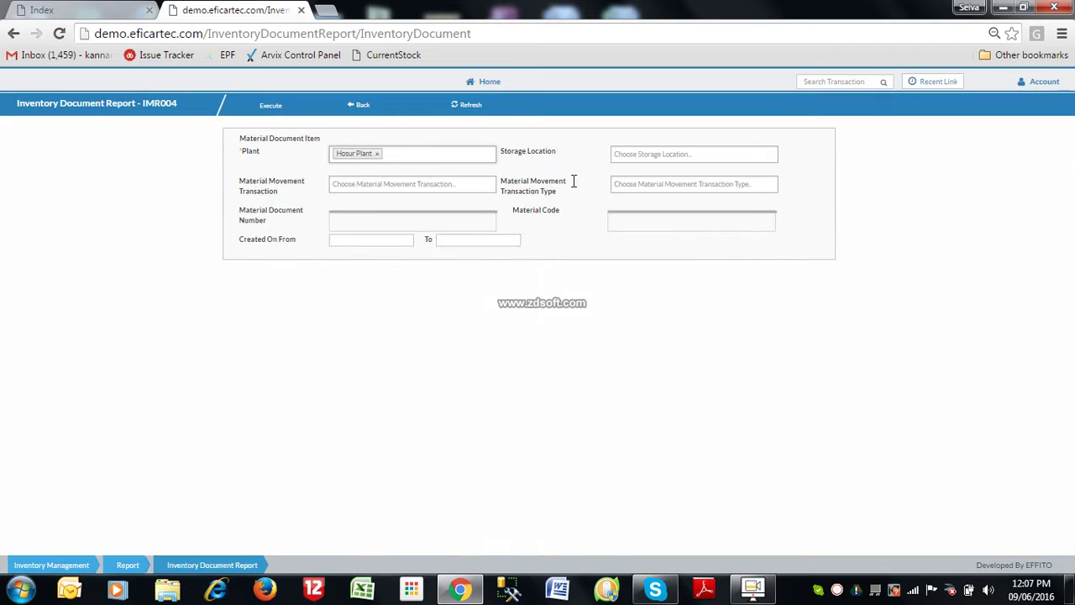
click(635, 222)
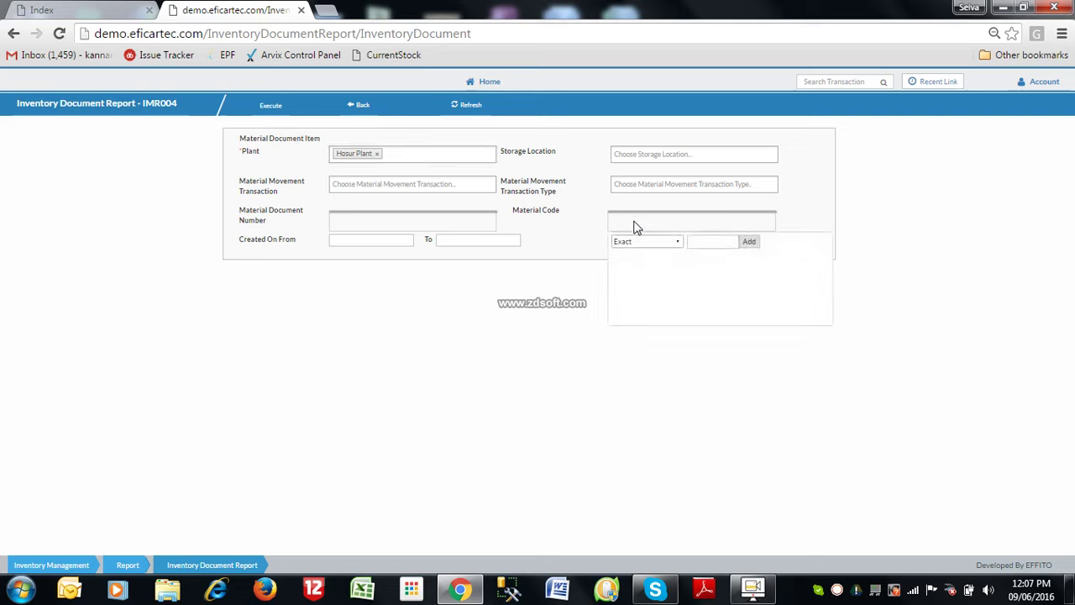
click(701, 243)
text(ENGINE)
click(749, 241)
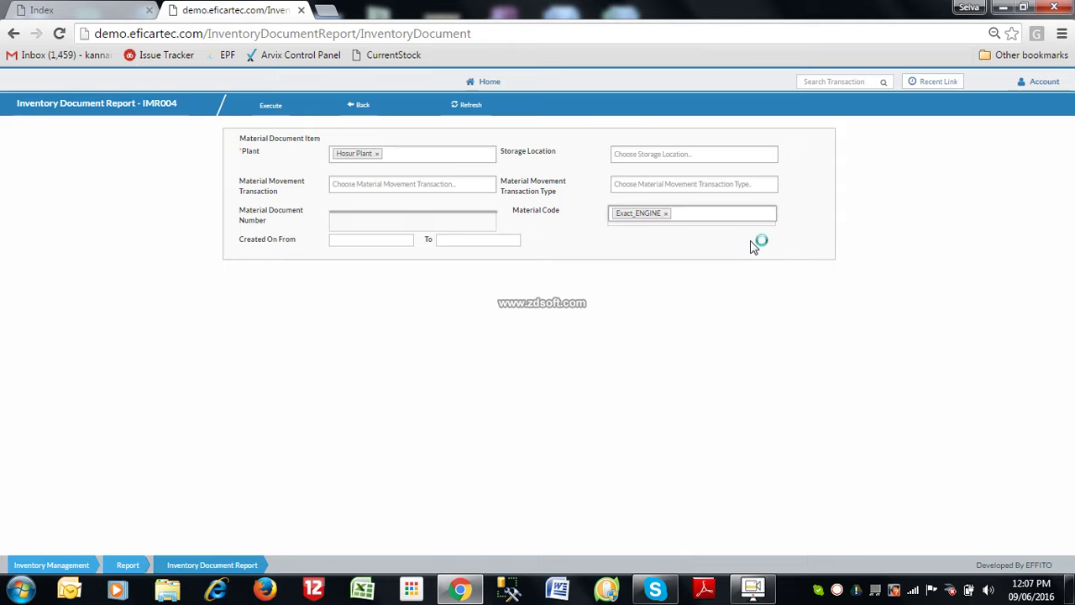
- Execute the Inventory Document Report, examine its transaction, quantity and stock type columns, and return to the selection page
click(270, 107)
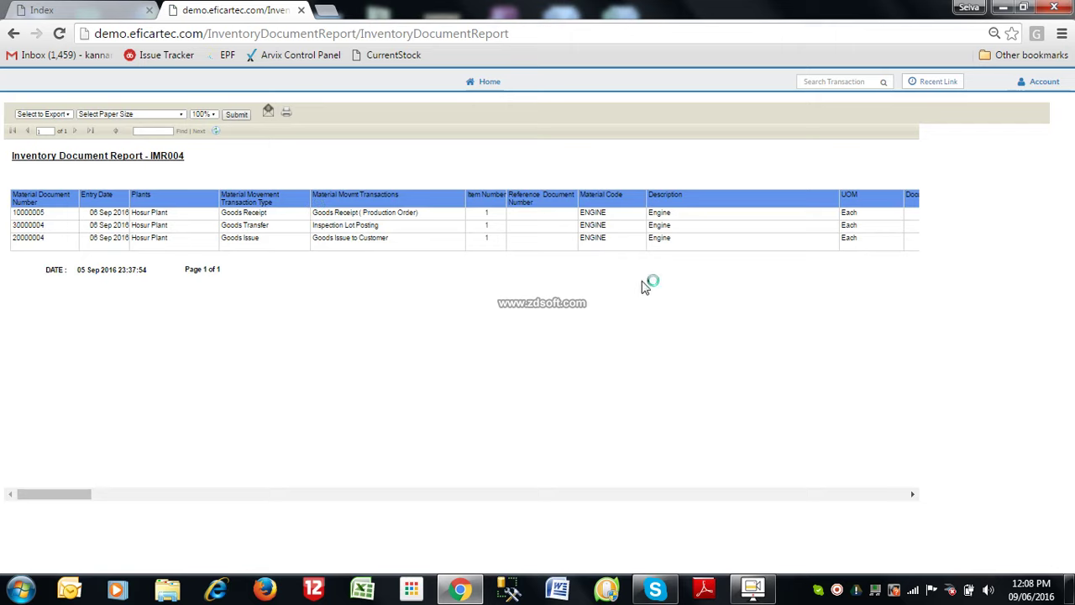
drag(64, 497, 306, 502)
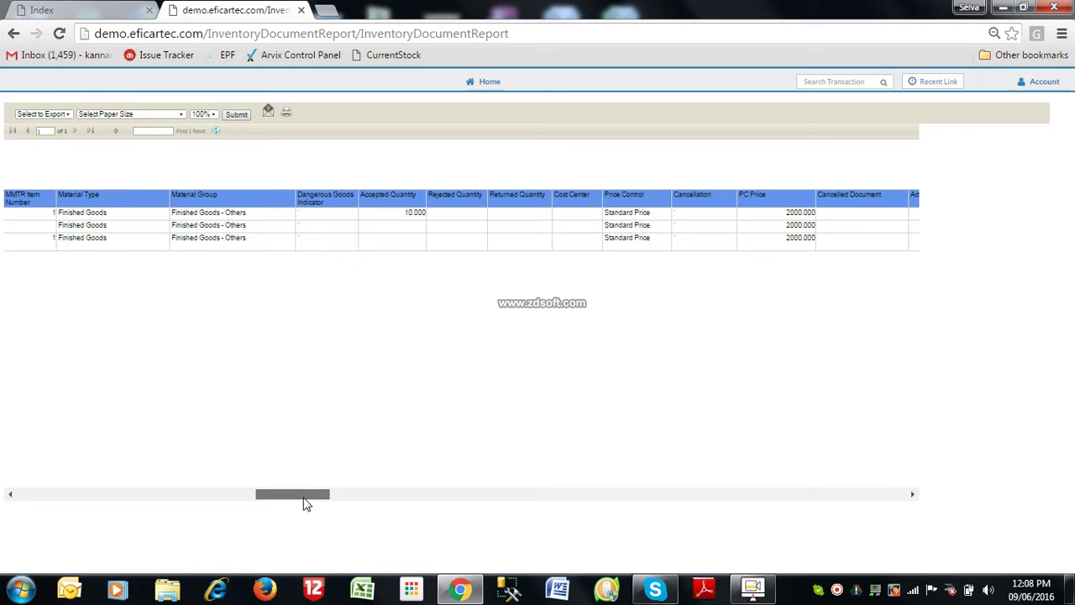
drag(288, 503, 53, 485)
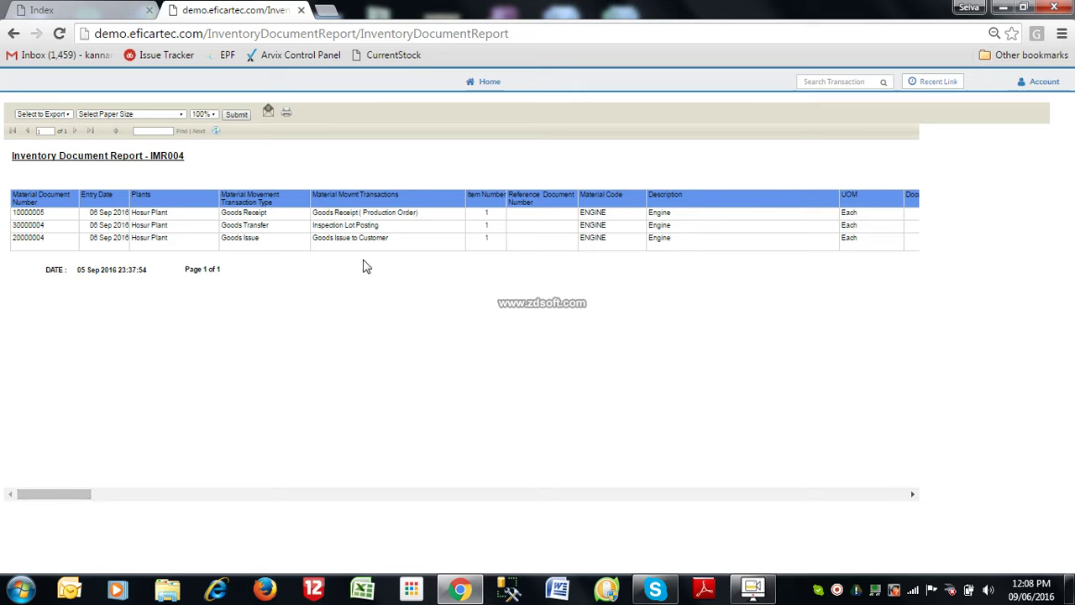
drag(44, 498, 110, 479)
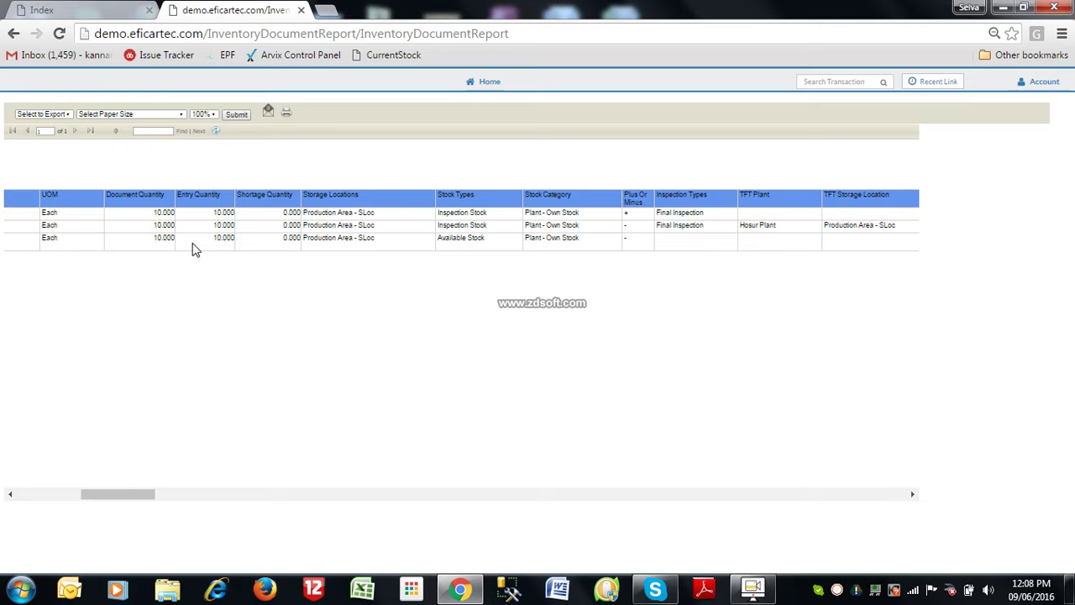
drag(127, 496, 6, 488)
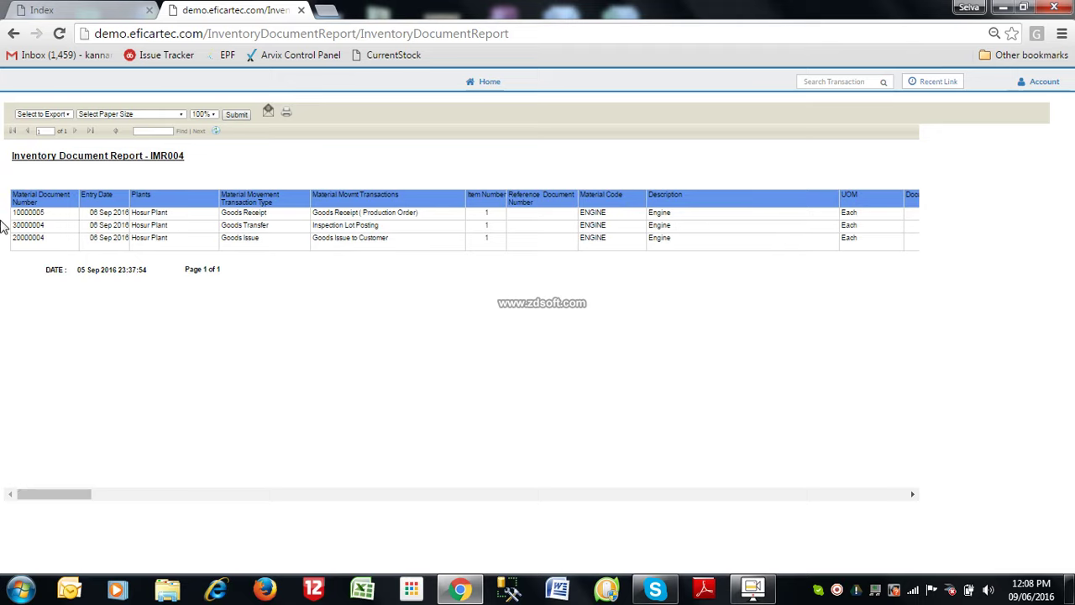
click(14, 34)
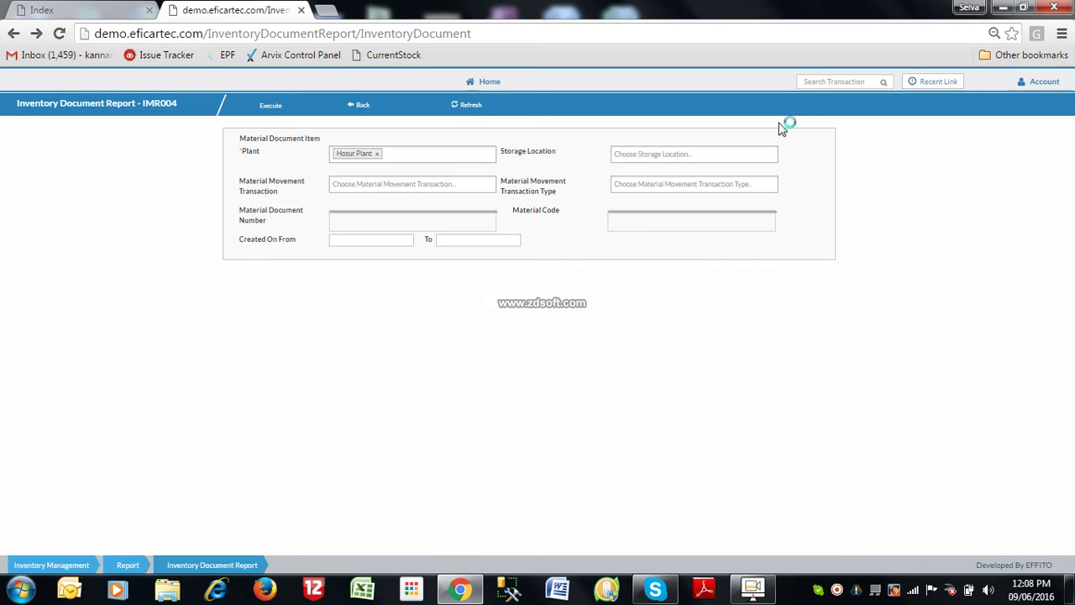
- Run the Current Stock report for Hosur Plant, look across its columns and return to the selection page
click(819, 87)
text(cu)
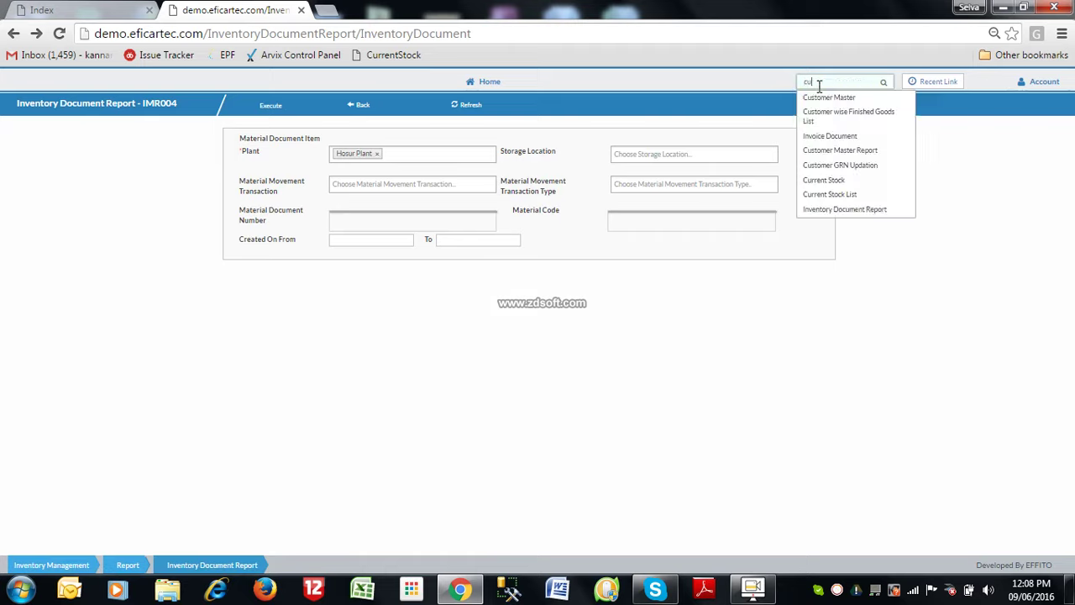
text(rr)
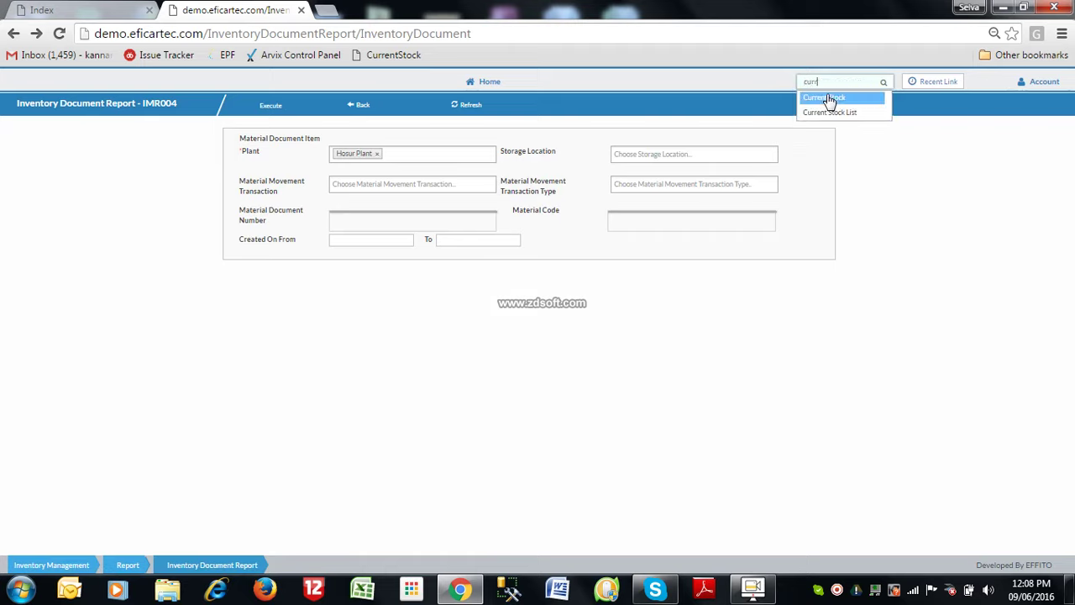
click(829, 98)
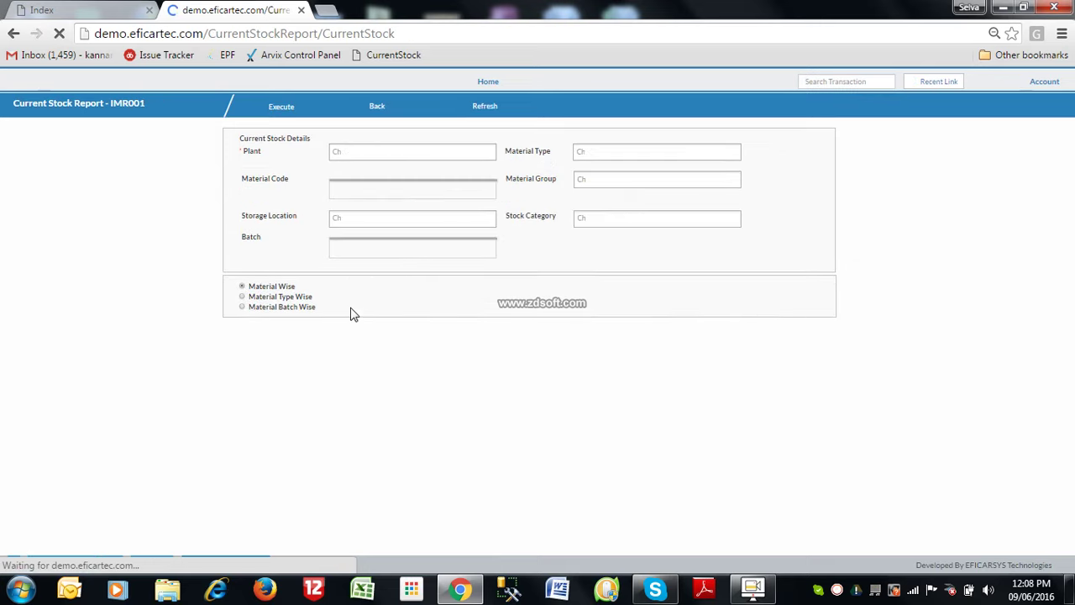
click(379, 152)
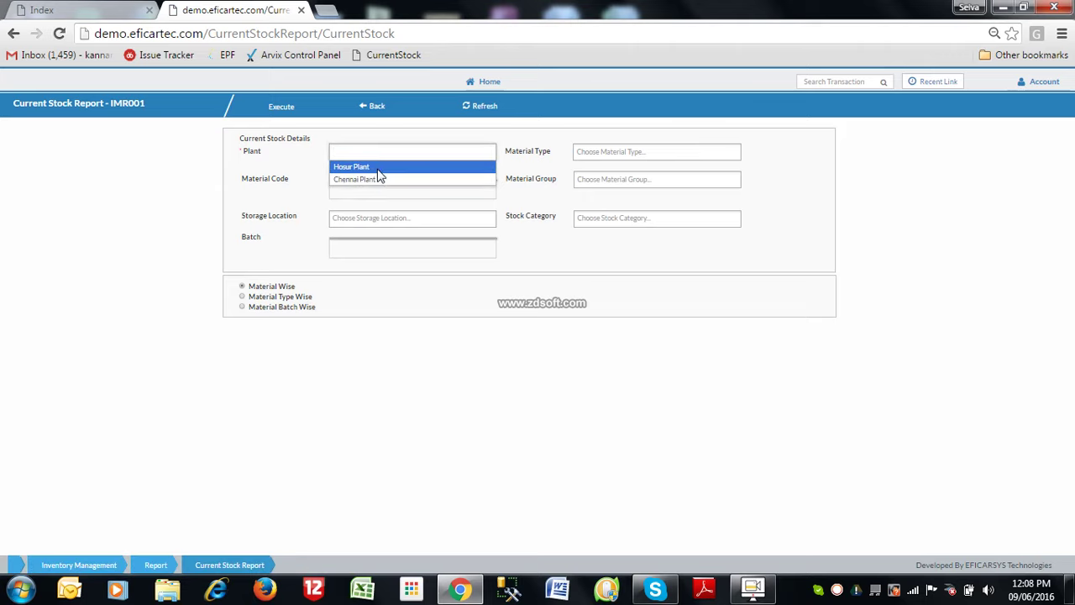
click(379, 171)
click(269, 106)
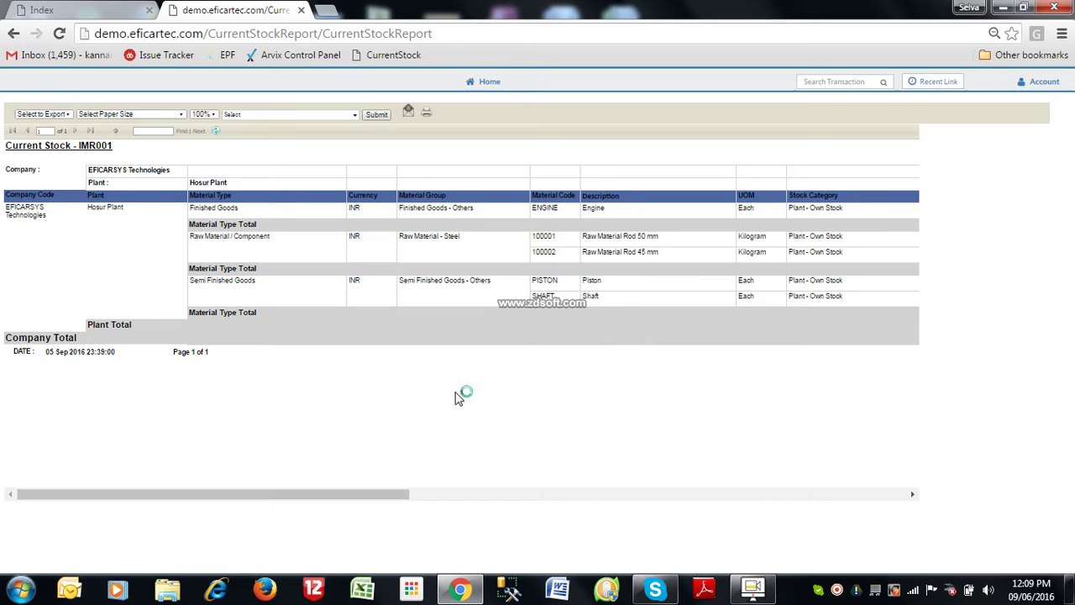
drag(377, 501, 226, 459)
click(13, 34)
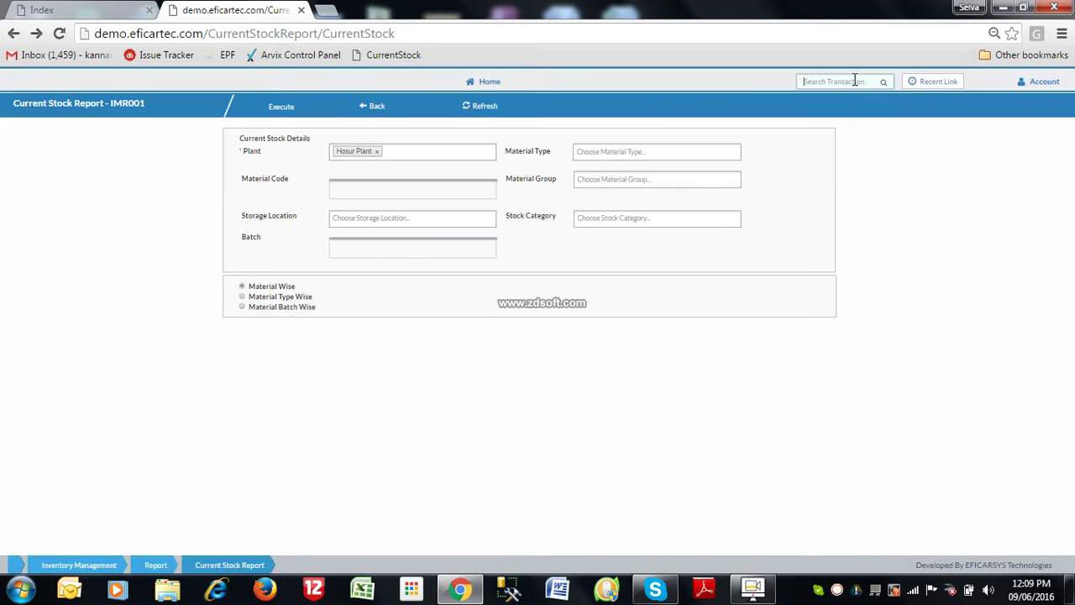
- Open the Material Master Report through the transaction search
text(mater)
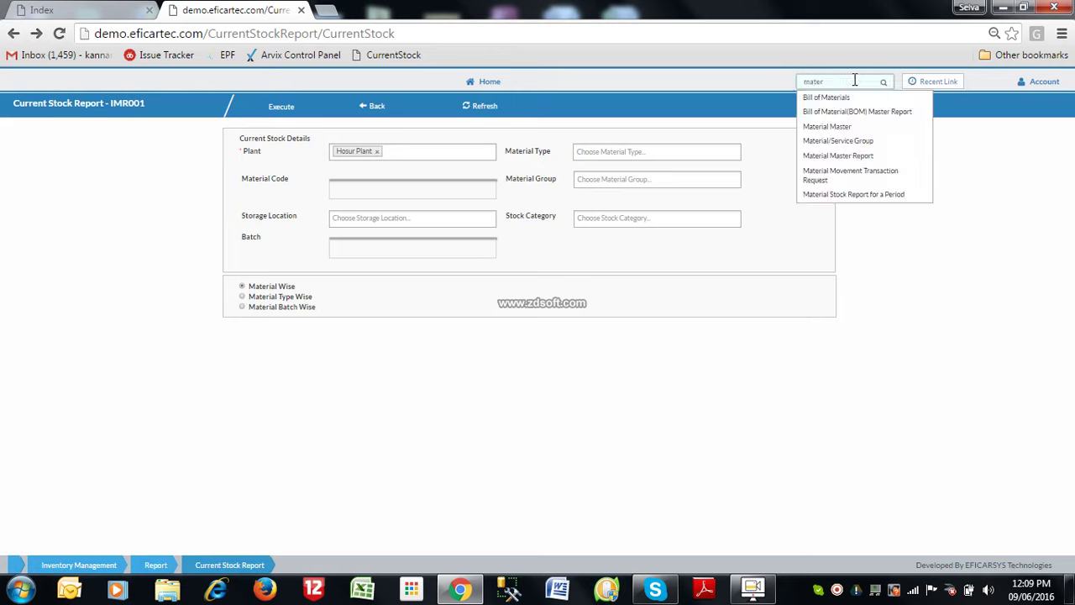
click(862, 161)
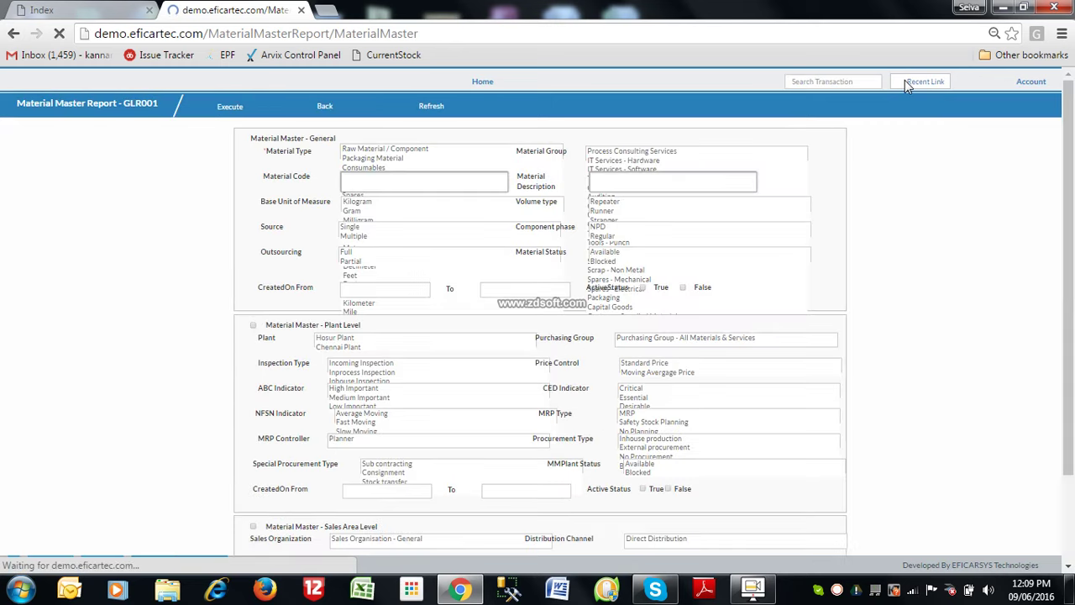
- Find and open the Material Stock Report for a Period through the transaction search
click(842, 80)
text(material)
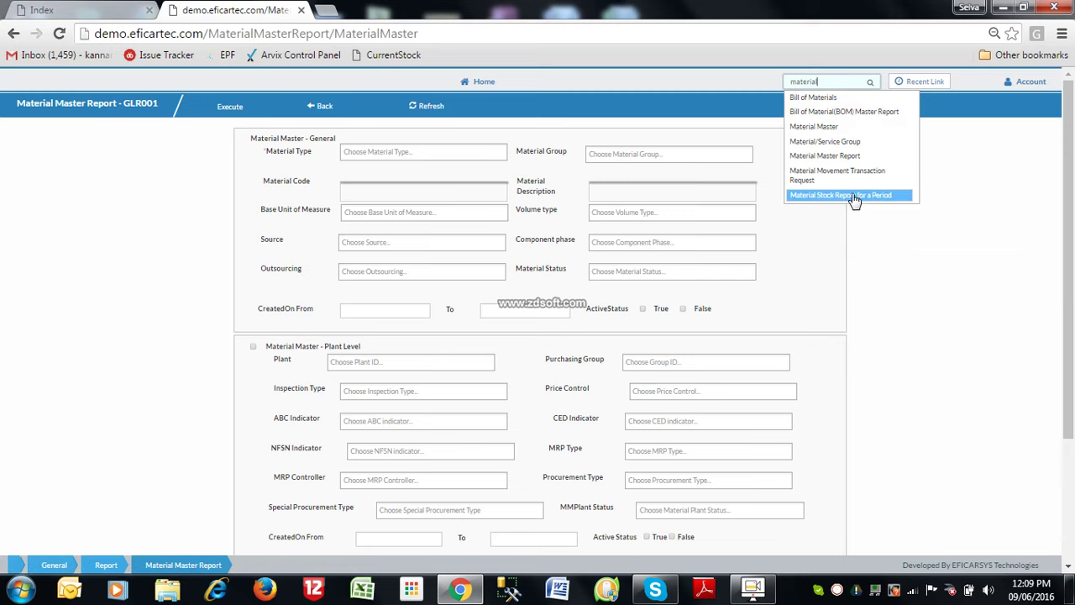
click(854, 195)
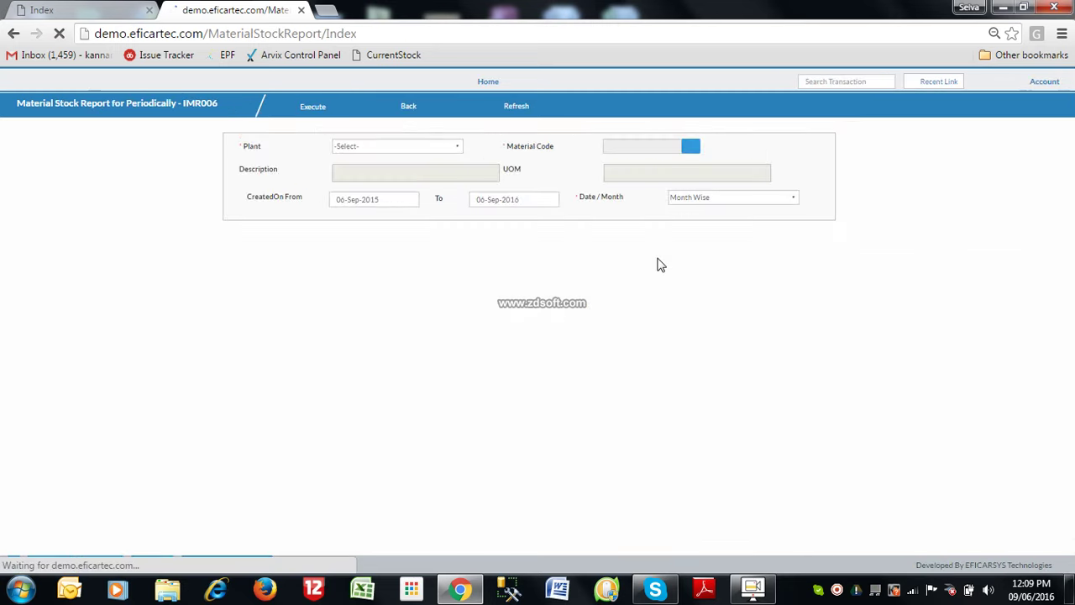
- Run the month-wise stock report for Hosur Plant and material 100001, examine its receipts, issues and closing figures, and return to the selection page
click(427, 146)
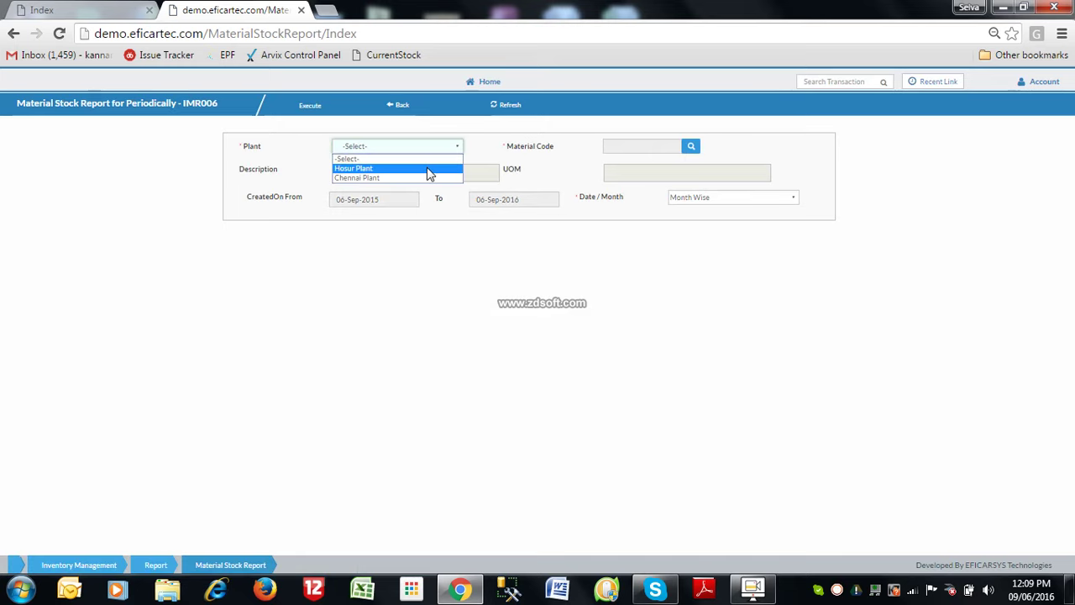
click(428, 169)
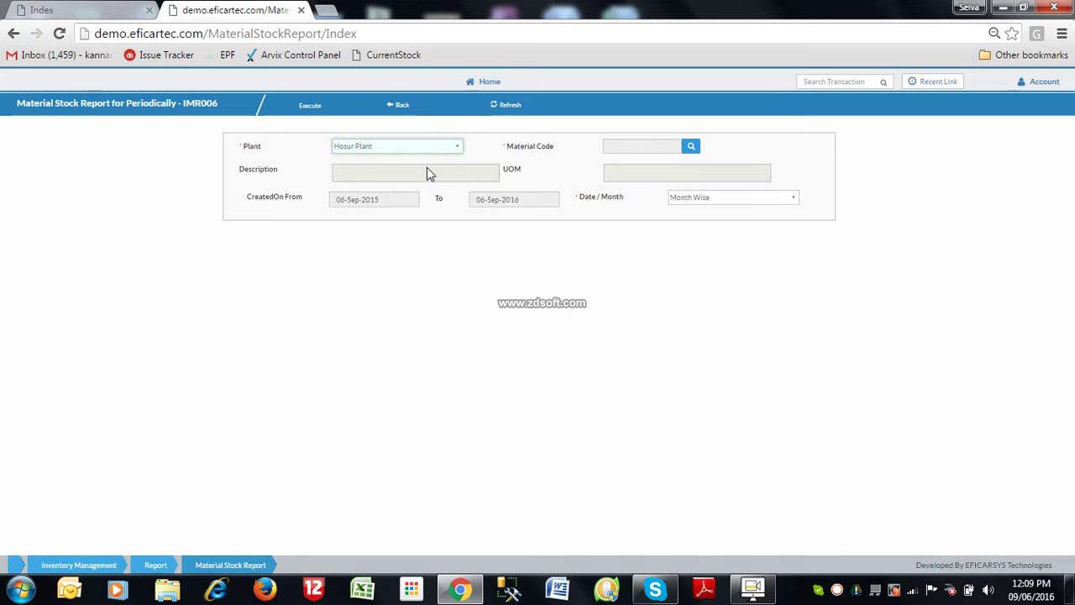
click(691, 149)
click(401, 307)
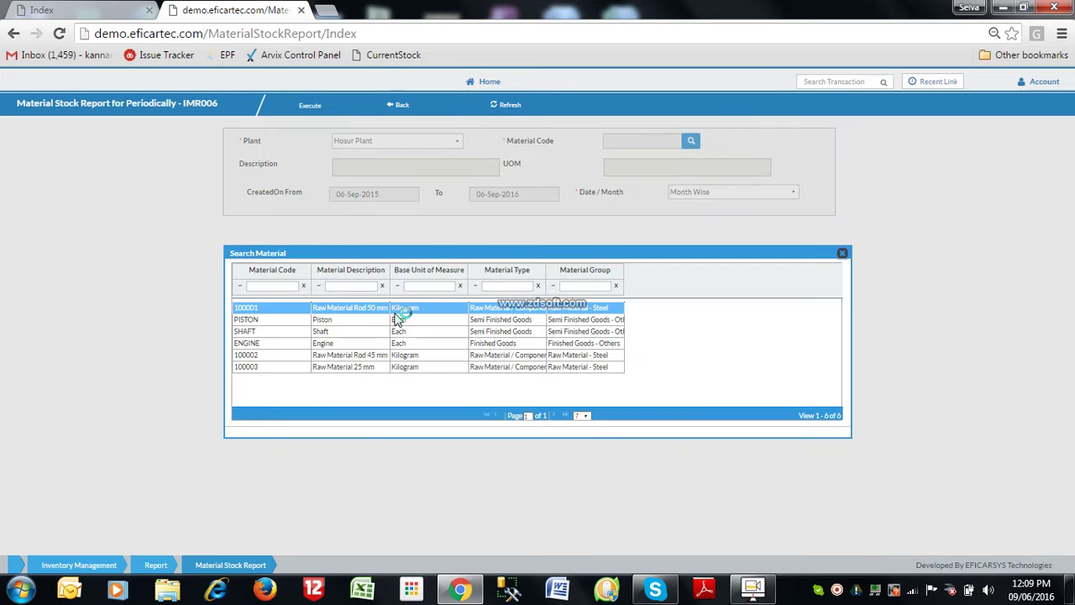
double_click(401, 309)
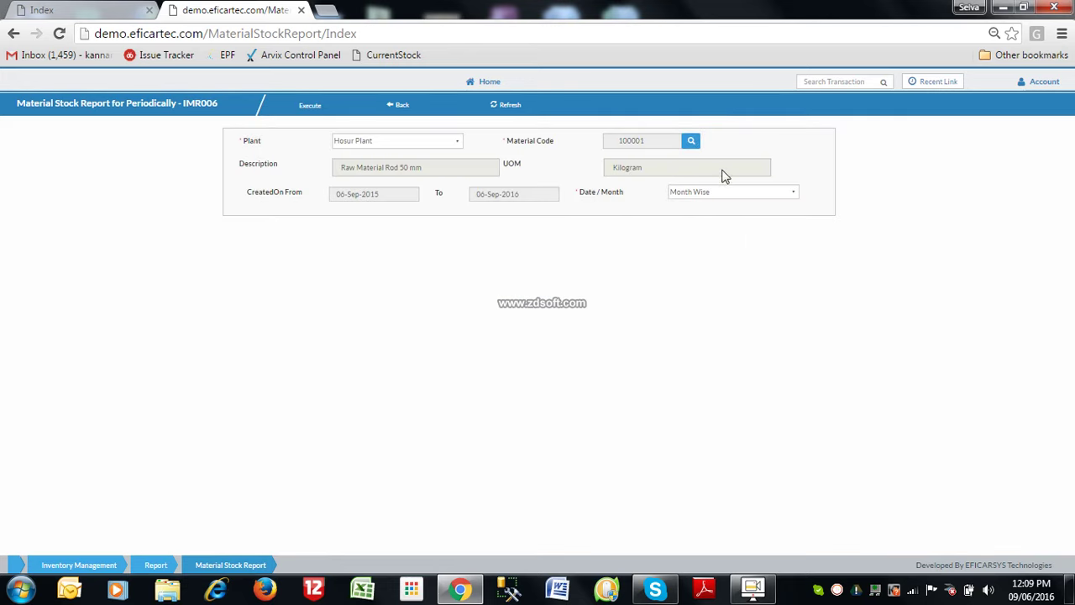
click(320, 107)
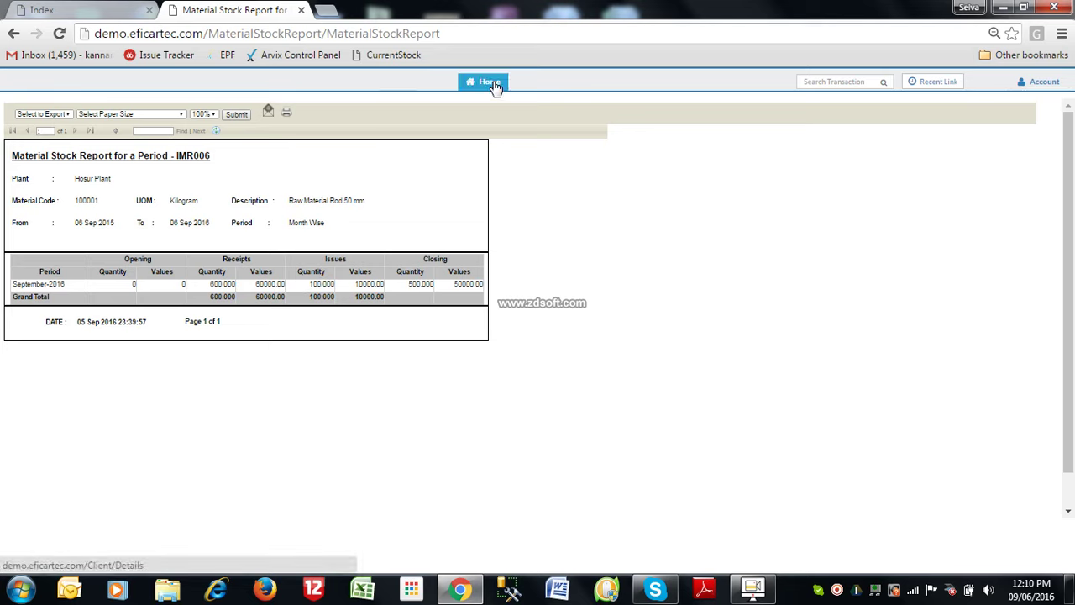
click(14, 34)
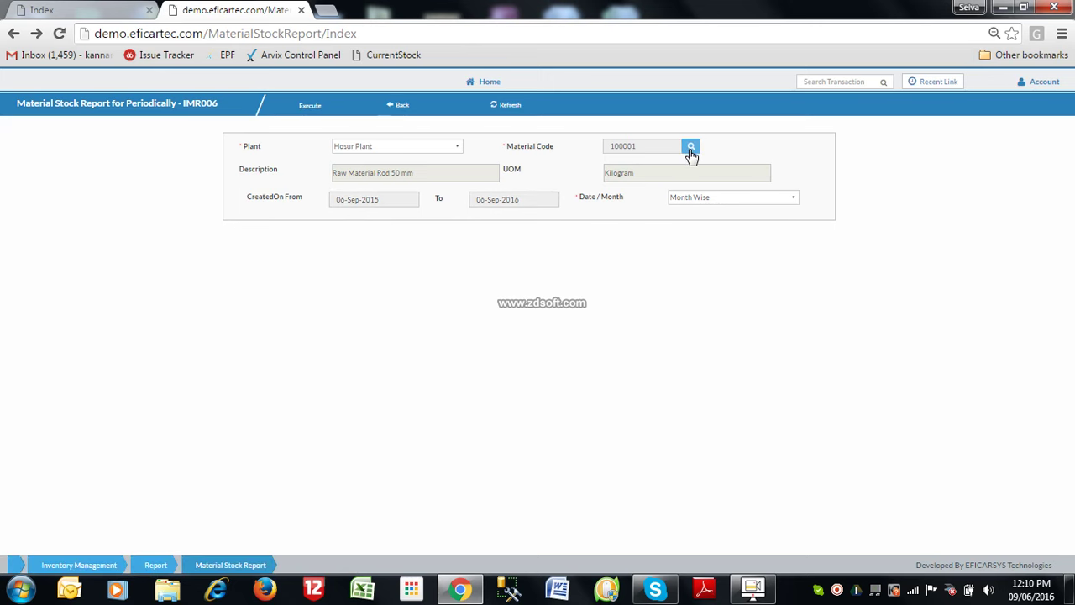
- Change the report's material to ENGINE, execute it to examine the stock movements, and return to the selection page
click(690, 149)
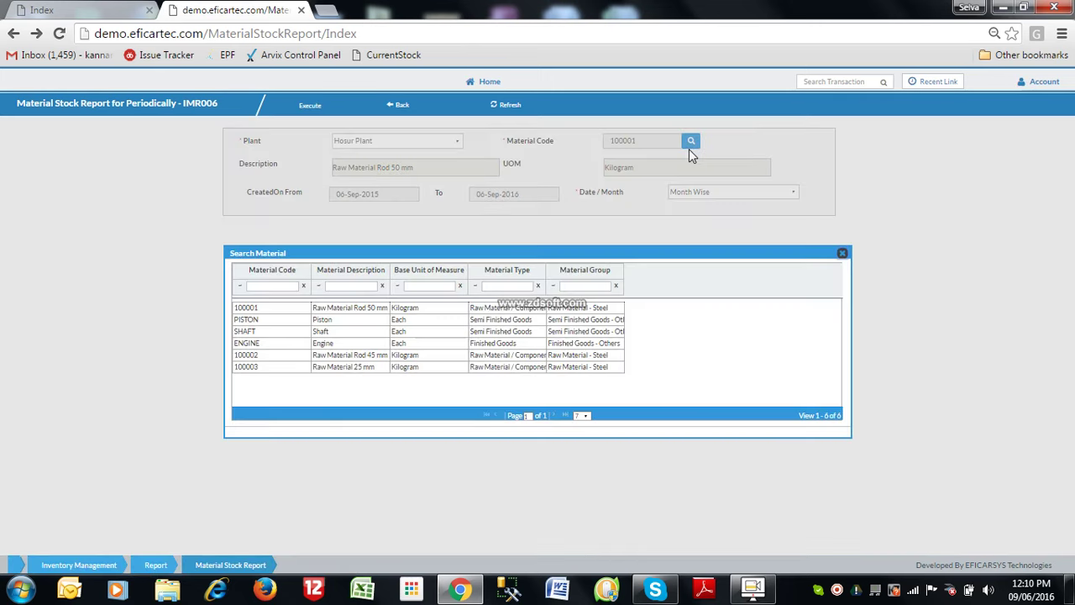
double_click(344, 349)
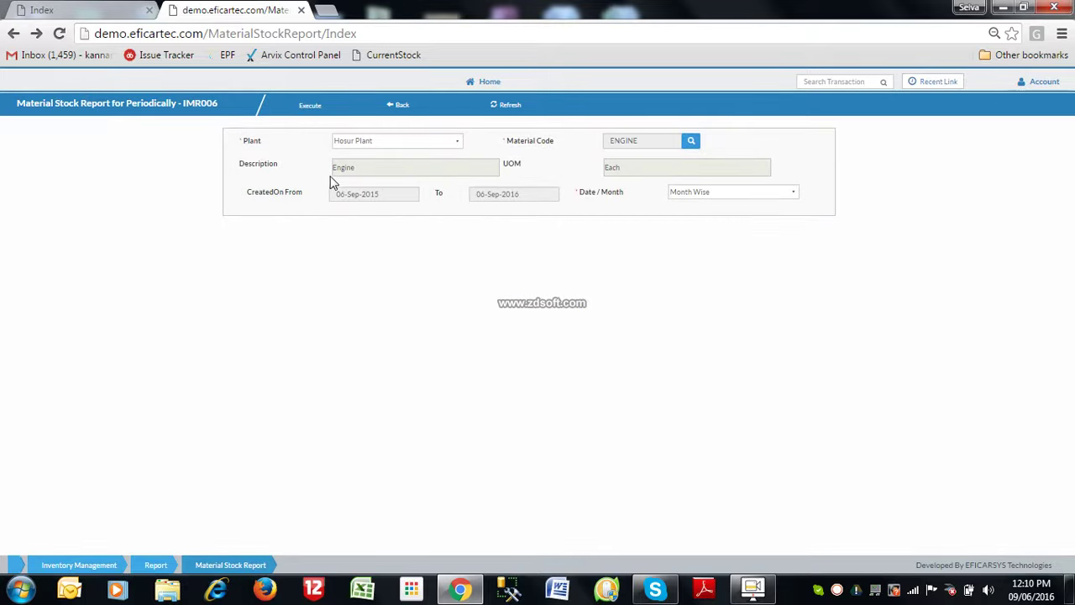
click(310, 105)
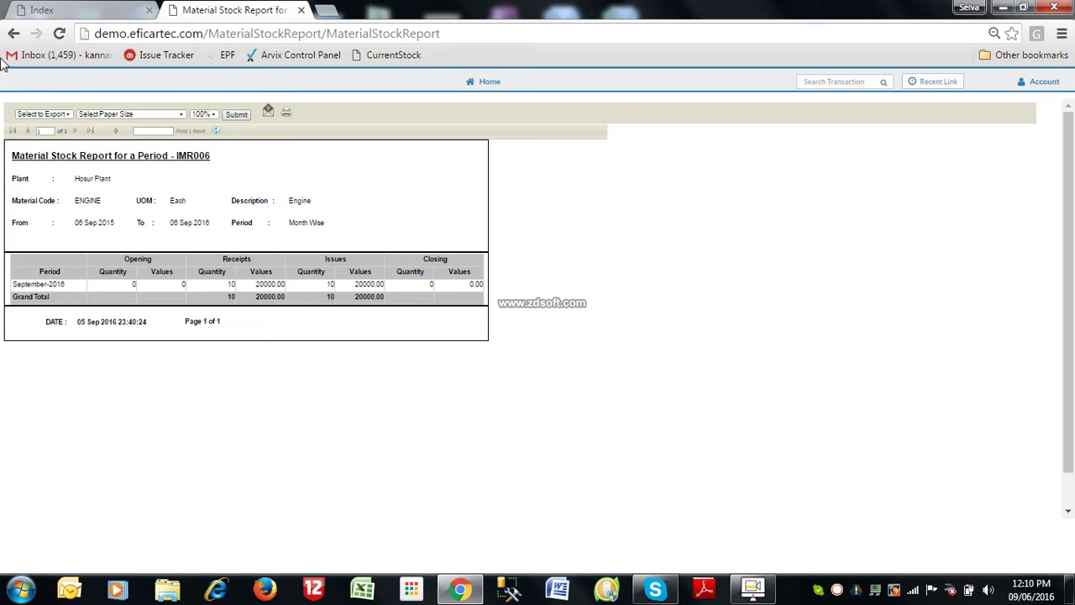
click(14, 34)
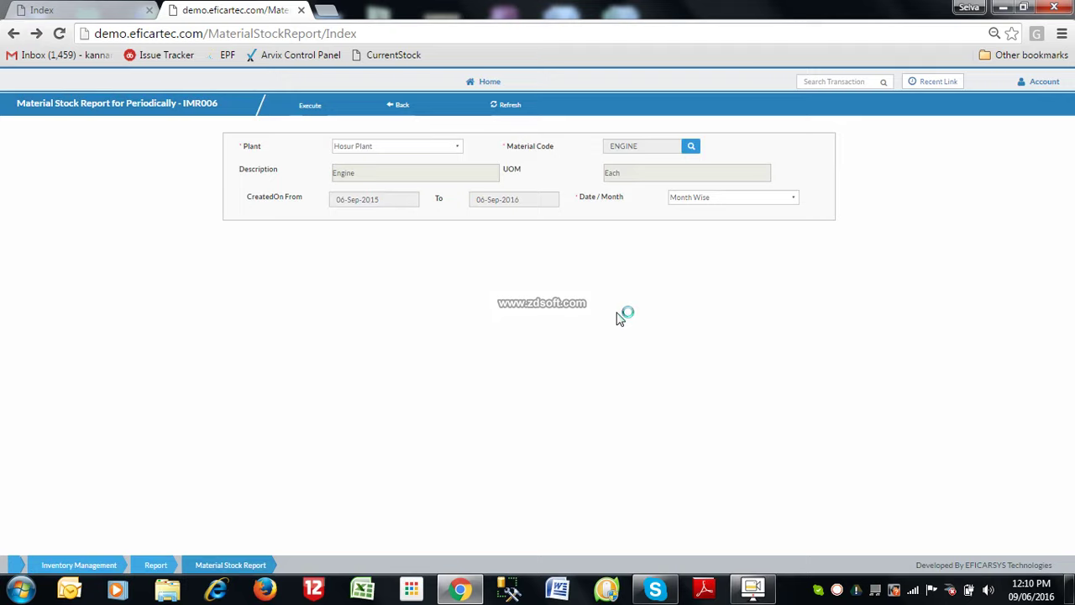
- Search the transactions for sales and open the Sales Order transaction
click(836, 80)
text(sa)
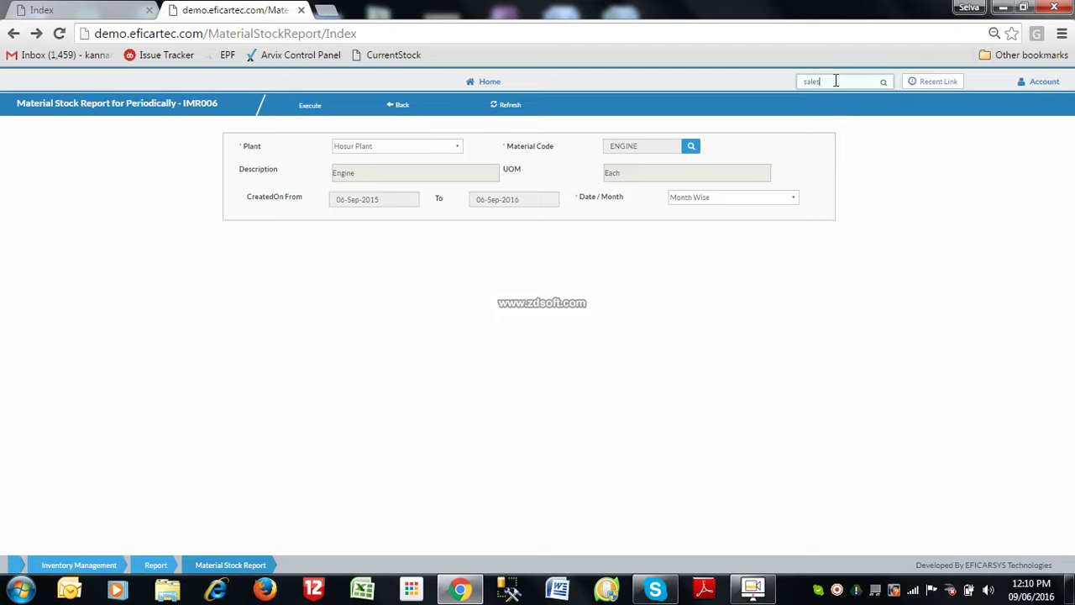
text(les)
click(843, 98)
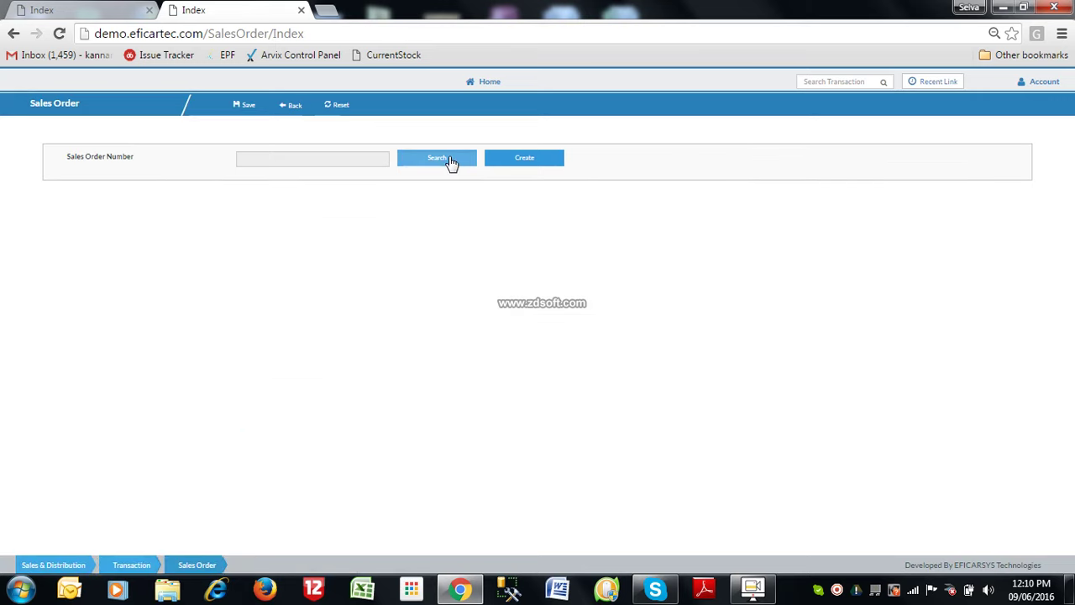
- Search the sales orders of type Regular SO and open the ENGINE order with an ordered quantity of 100
click(448, 163)
click(391, 282)
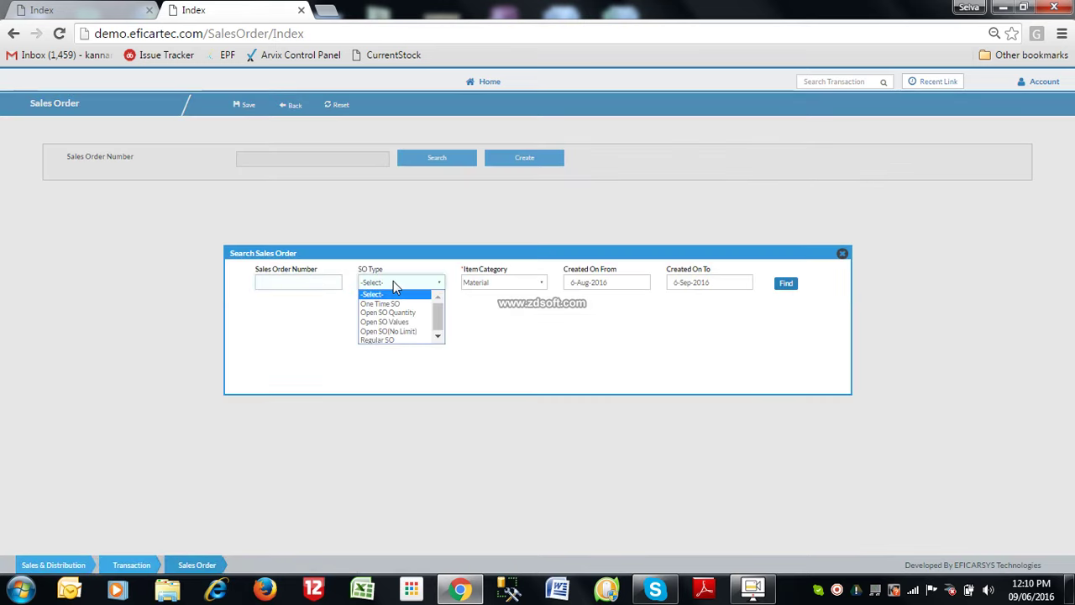
click(399, 340)
click(787, 285)
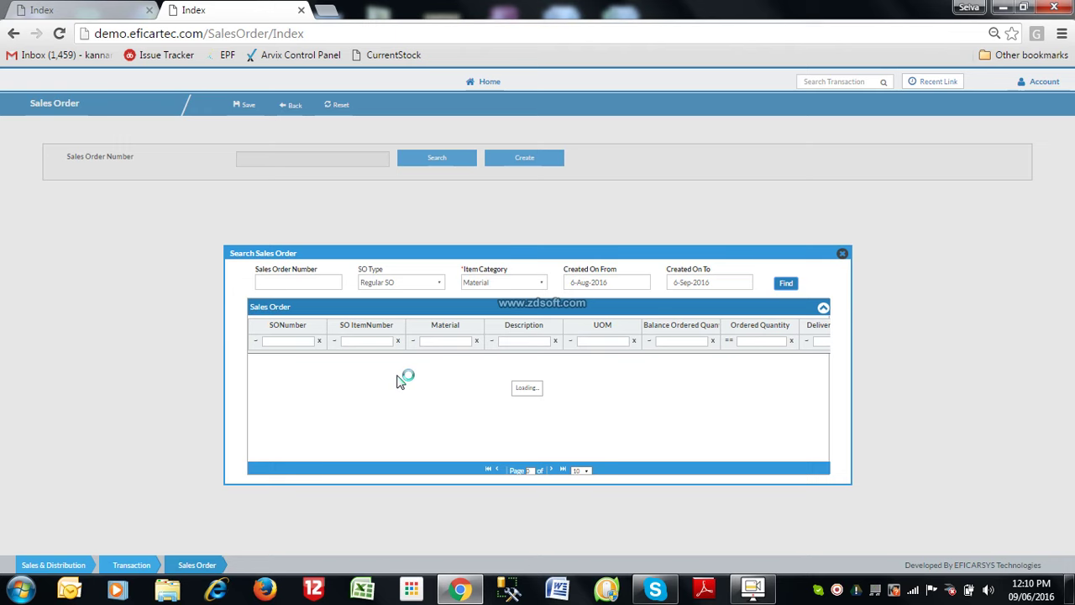
click(401, 380)
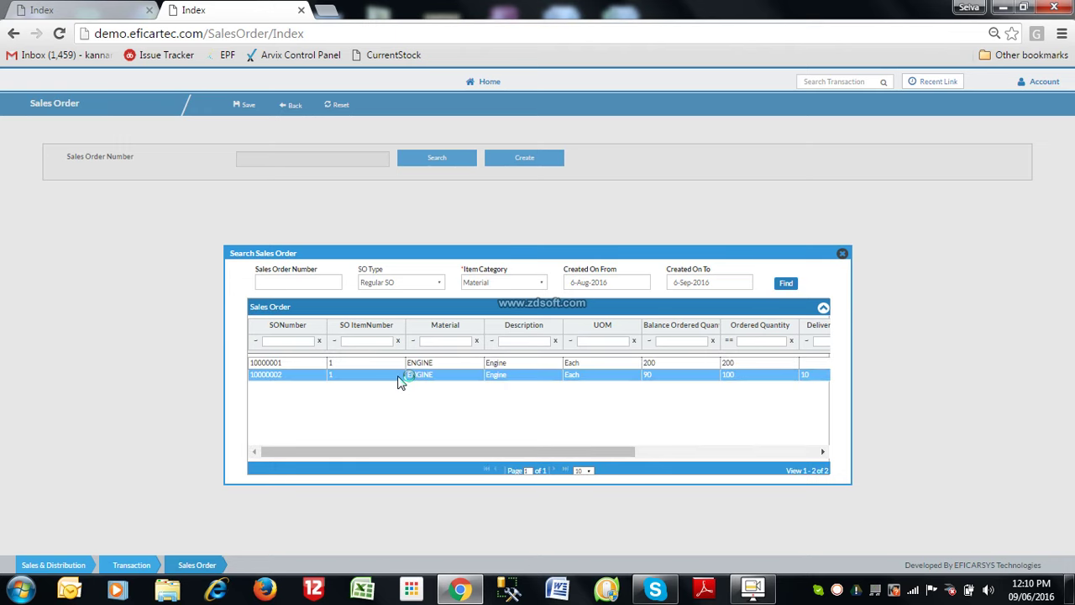
double_click(401, 381)
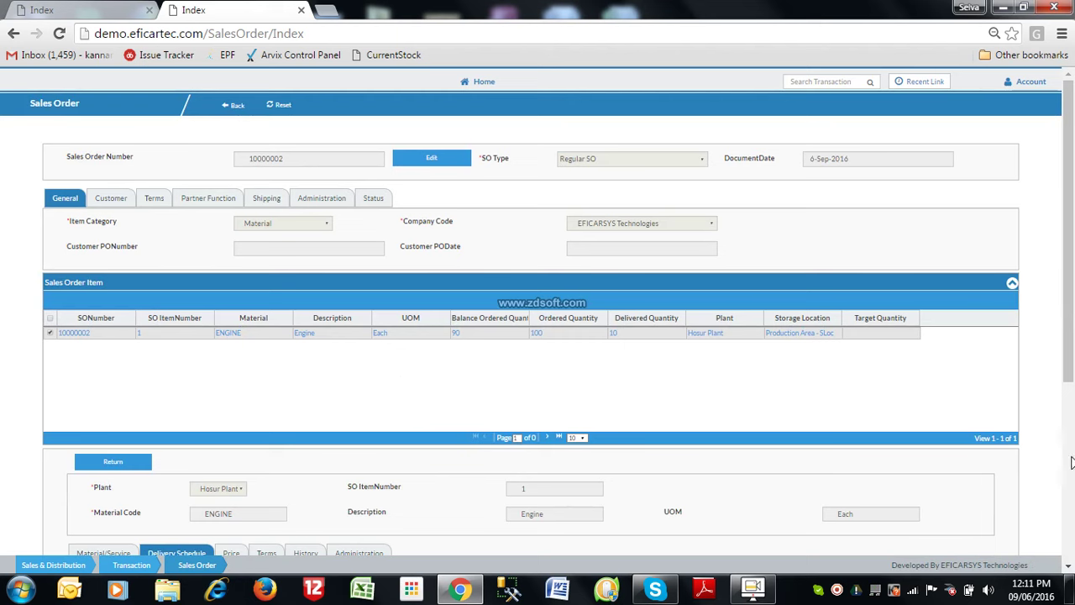
- Examine the order item's quantities and delivery schedule, expand the Goods Issue entry in its history, and reset the sales order page
scroll(1068, 375, down, 2)
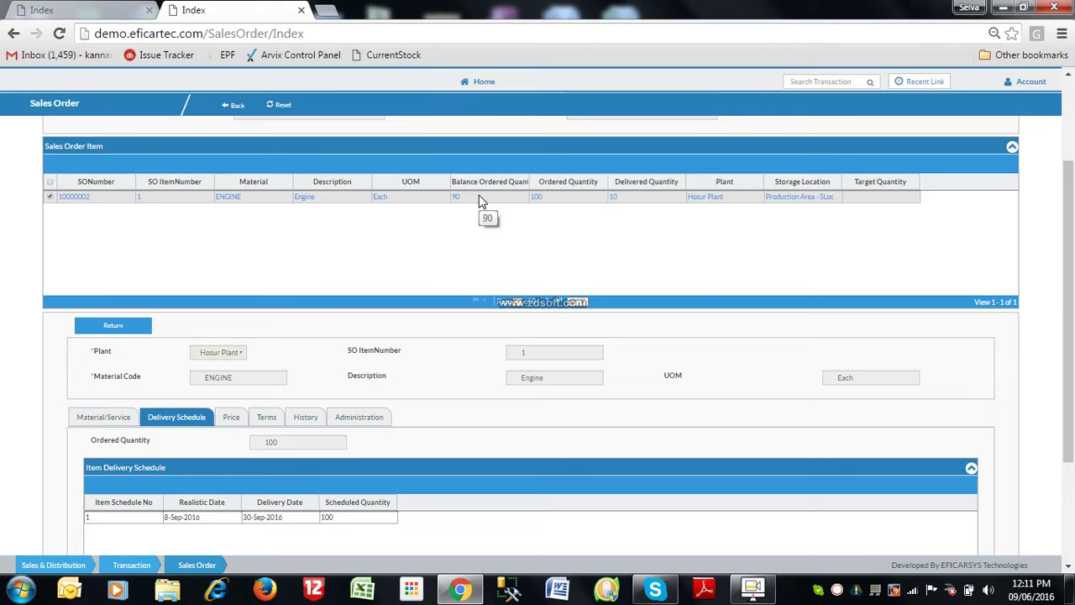
click(307, 421)
scroll(286, 412, down, 2)
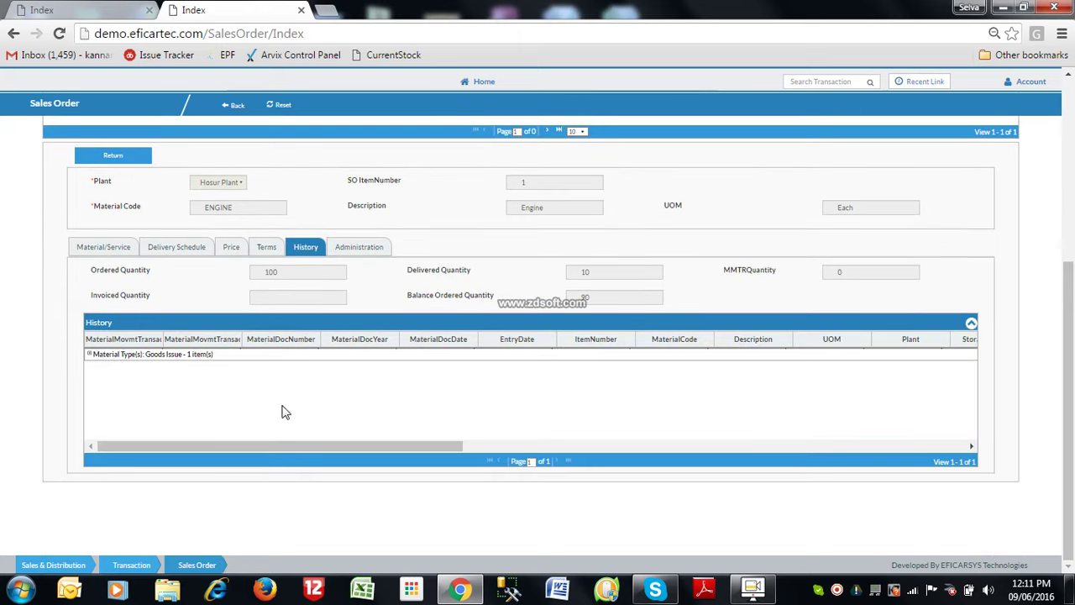
click(90, 354)
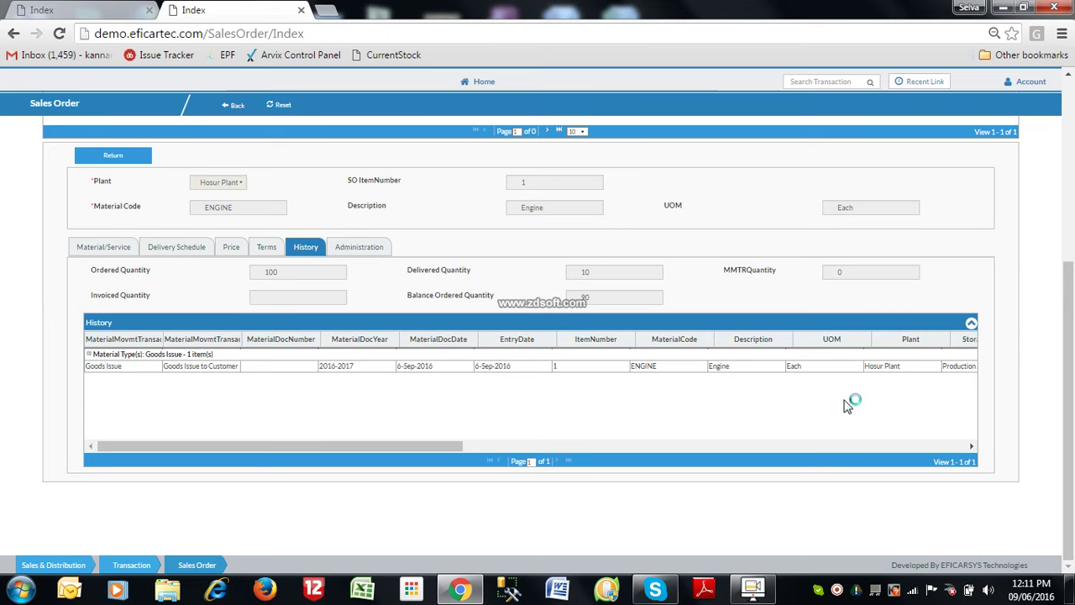
click(1072, 227)
click(284, 109)
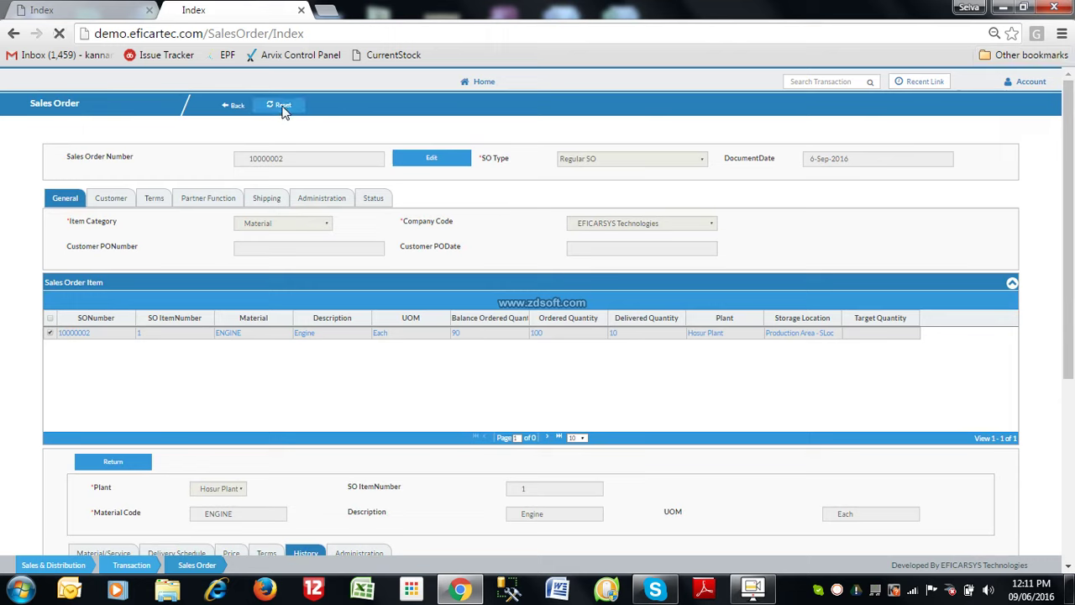